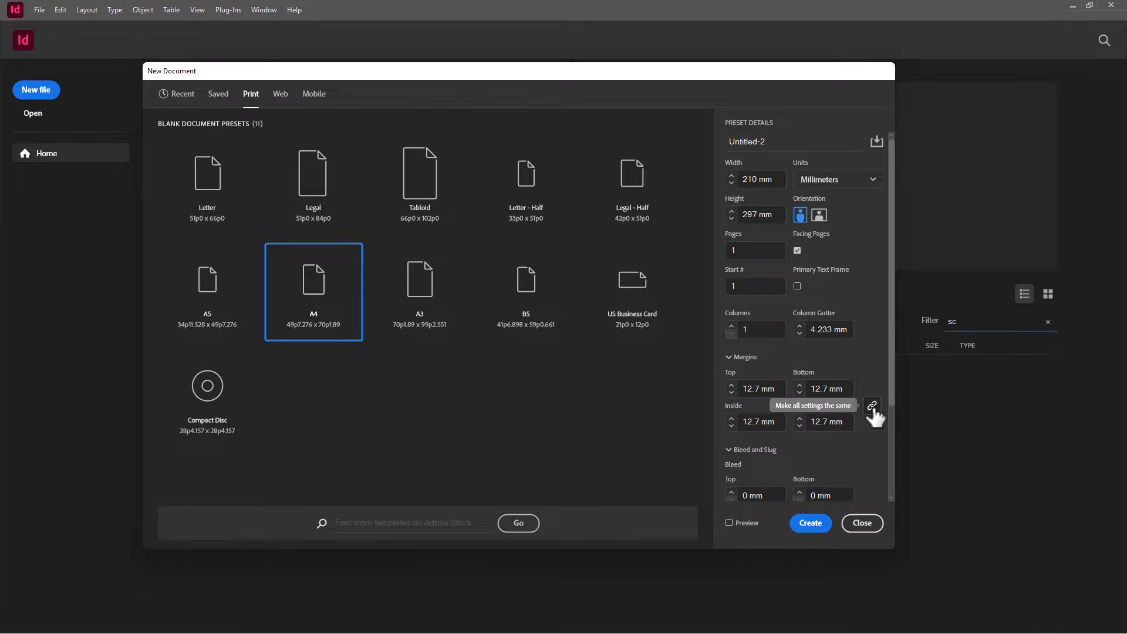
Unlink the margin values and set the inside and outside margins to 12 mm and the top and bottom margins to 17 mm
click(872, 407)
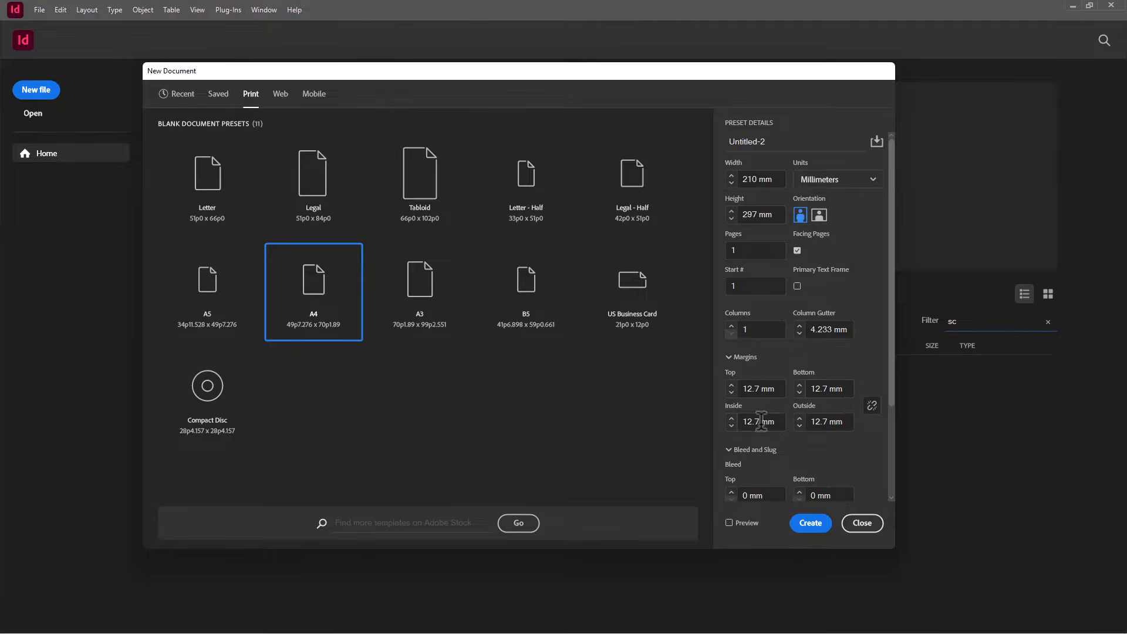
drag(762, 422, 739, 421)
text(12)
key(Tab)
text(12)
double_click(752, 388)
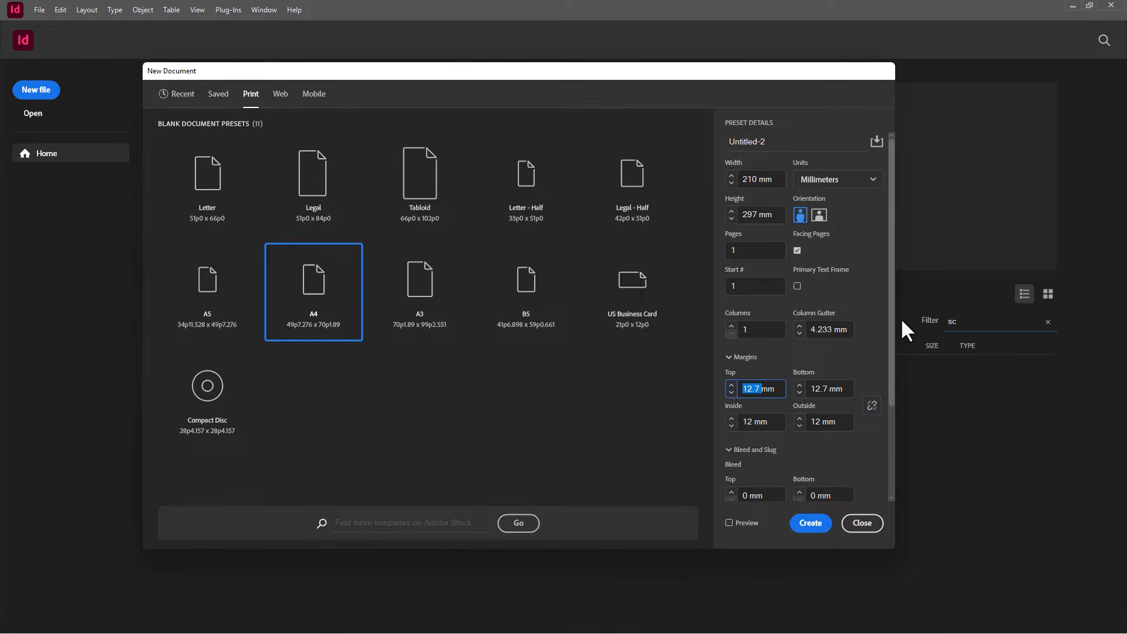
text(17)
key(Tab)
text(17)
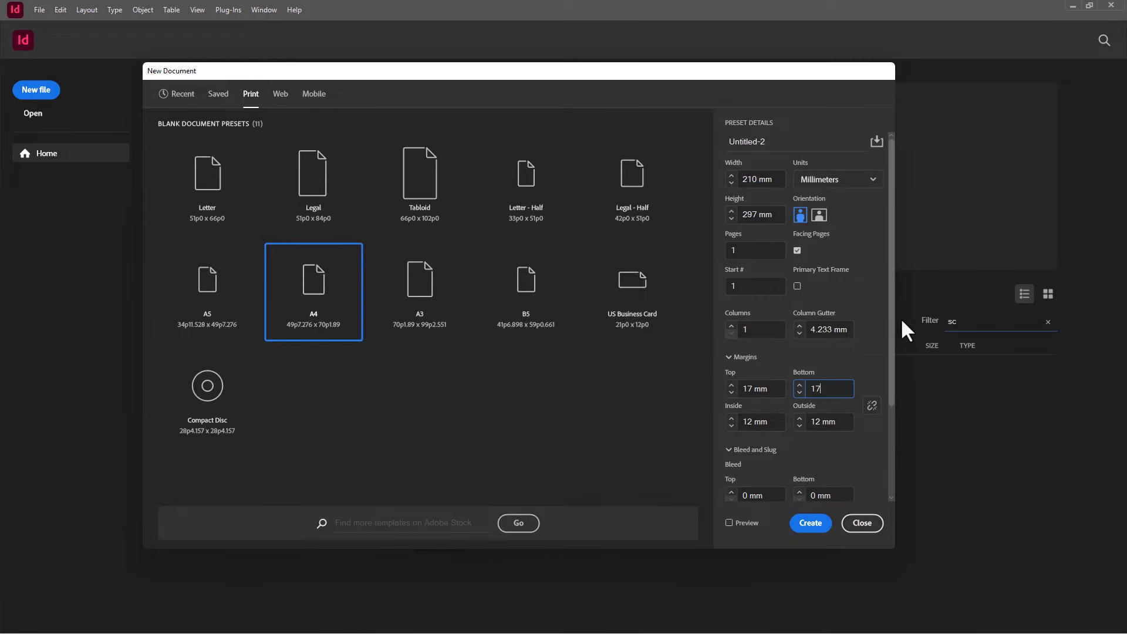
key(Tab)
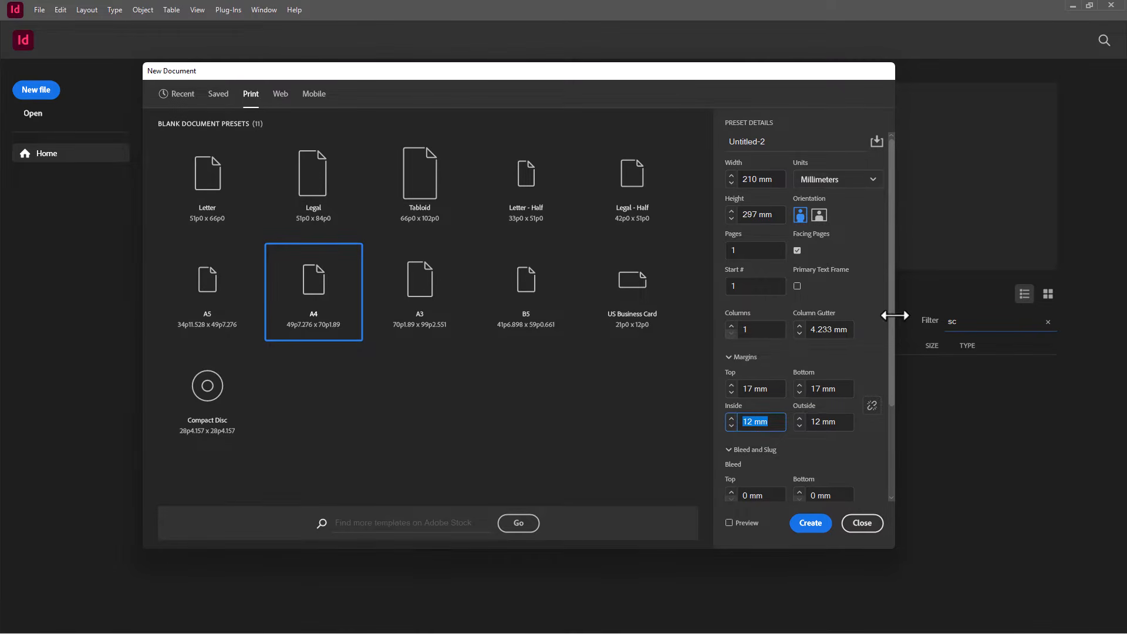
Set a 3 mm bleed on all sides and create the A4 document
drag(891, 315, 891, 434)
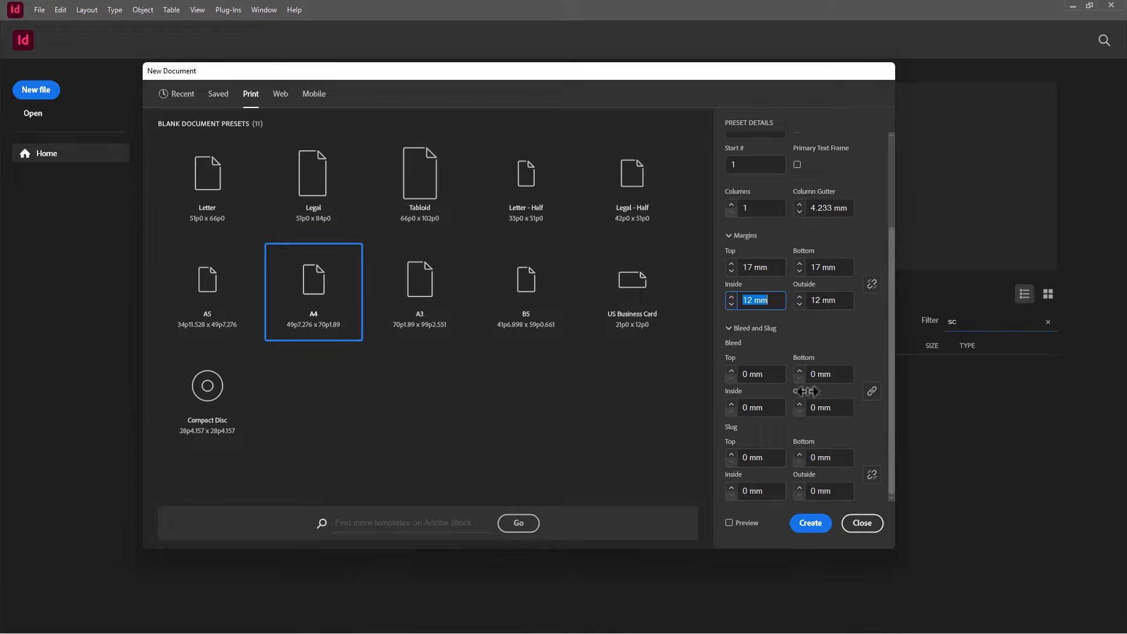
drag(748, 372, 739, 370)
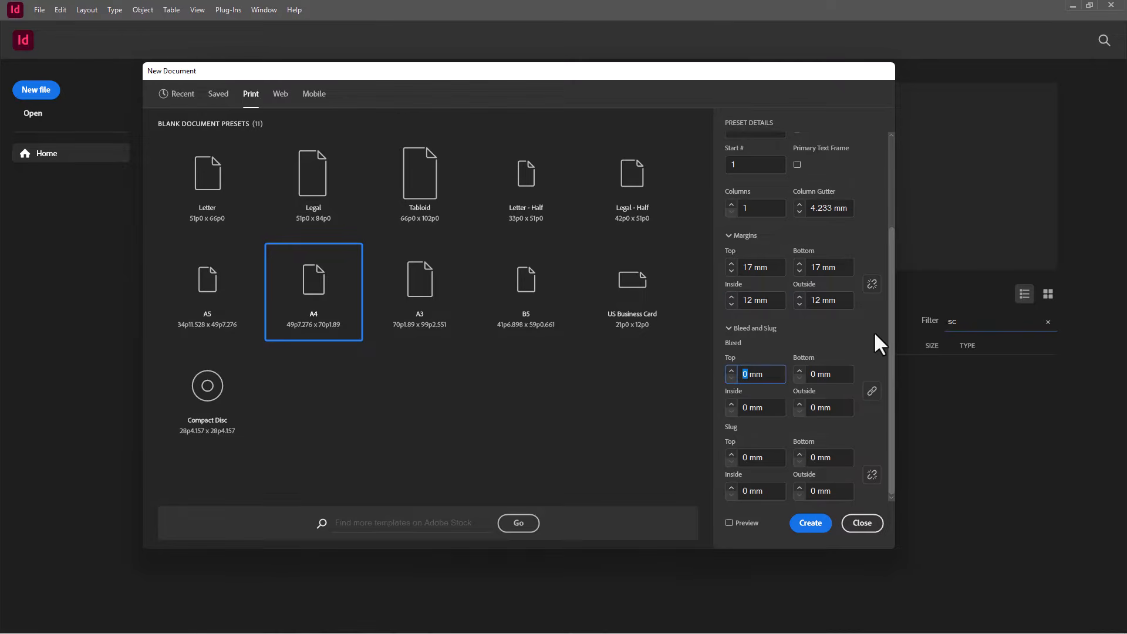
text(3)
key(Tab)
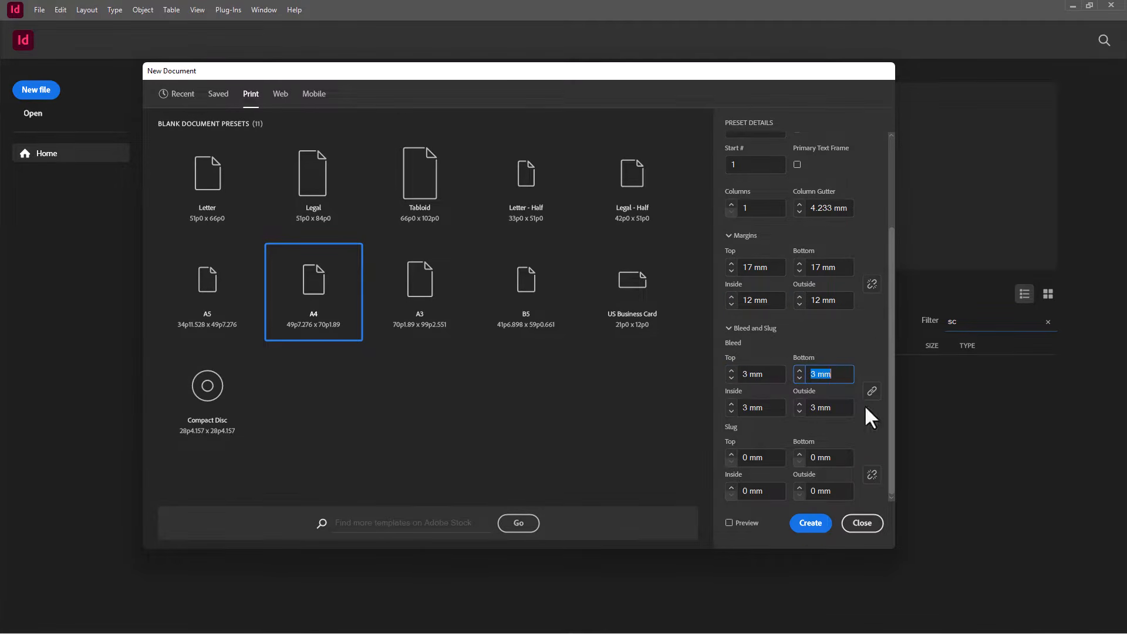
click(816, 530)
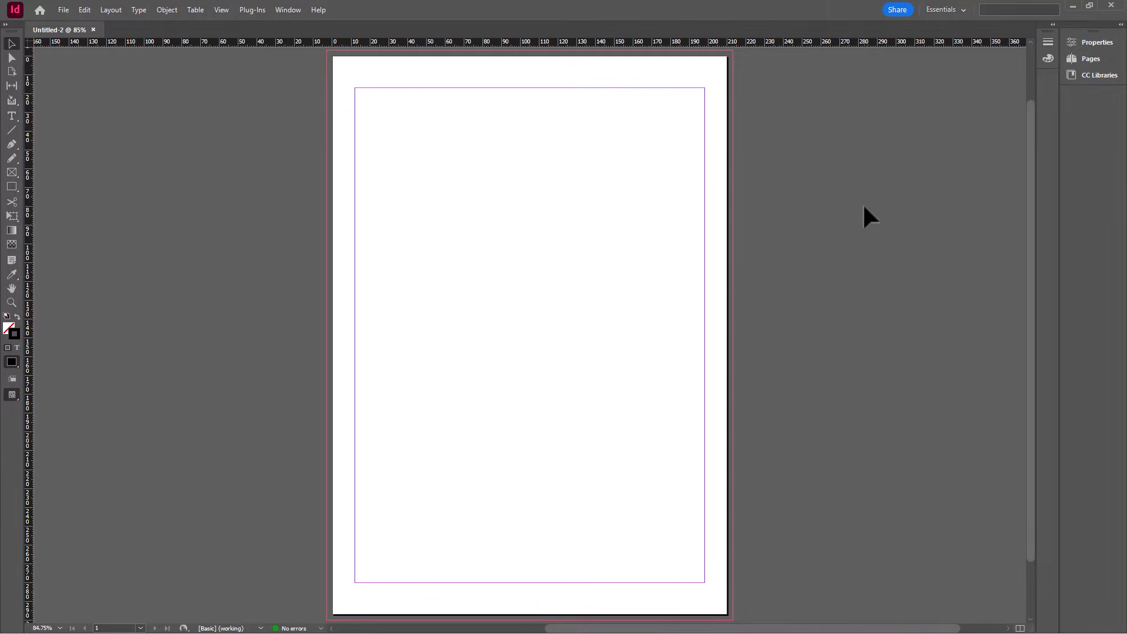
Add two pages after page 1 to form a facing spread
click(1089, 58)
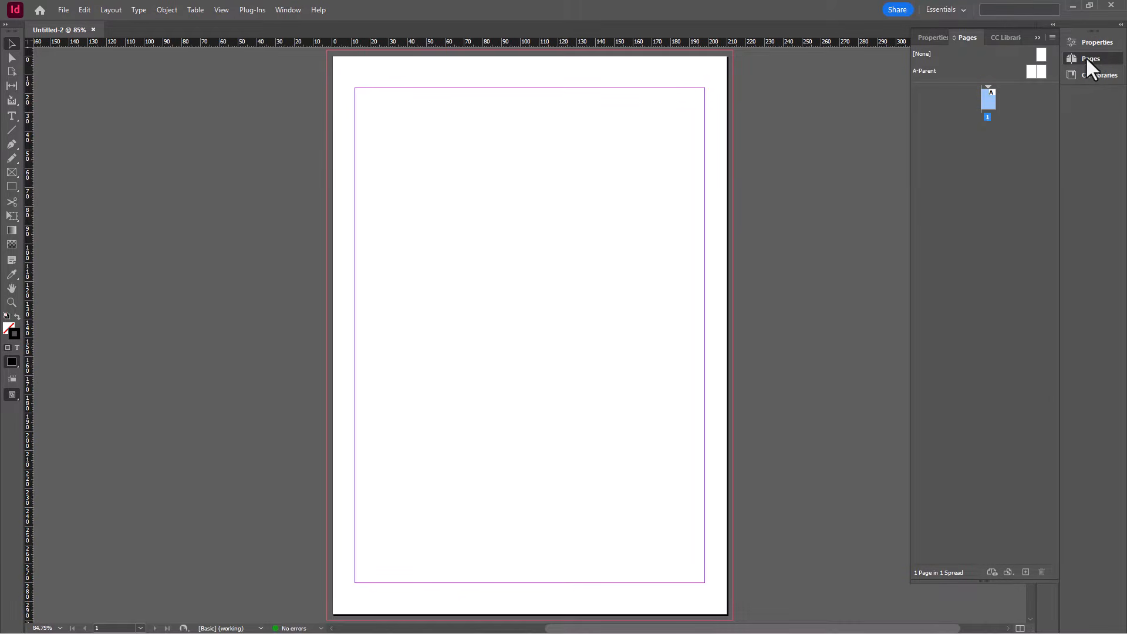
click(1026, 573)
click(1026, 572)
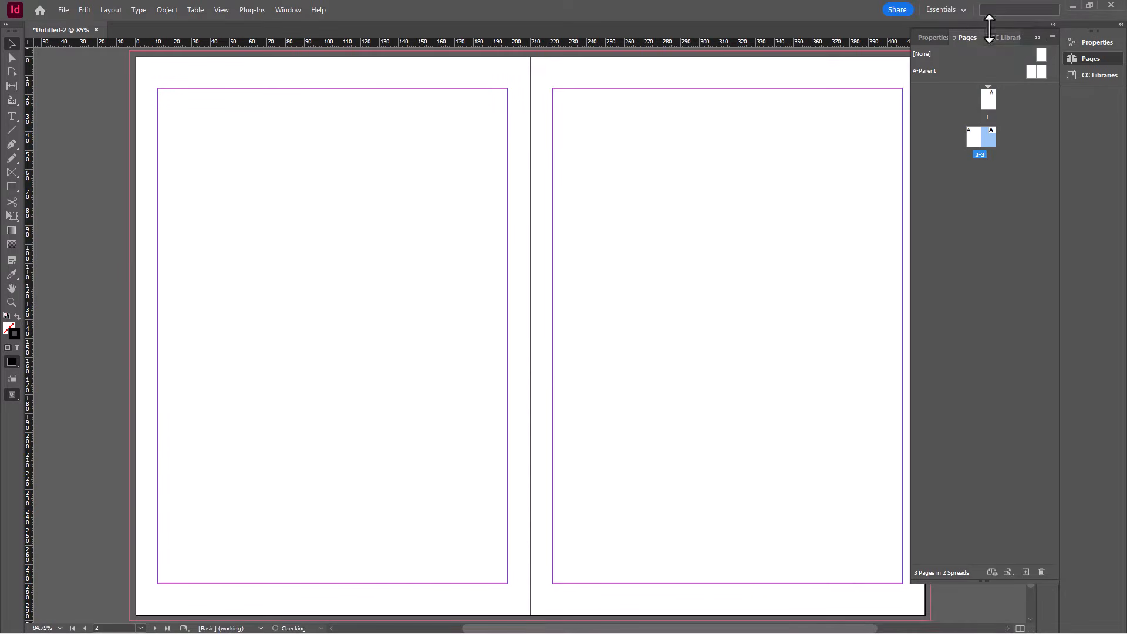
click(1037, 37)
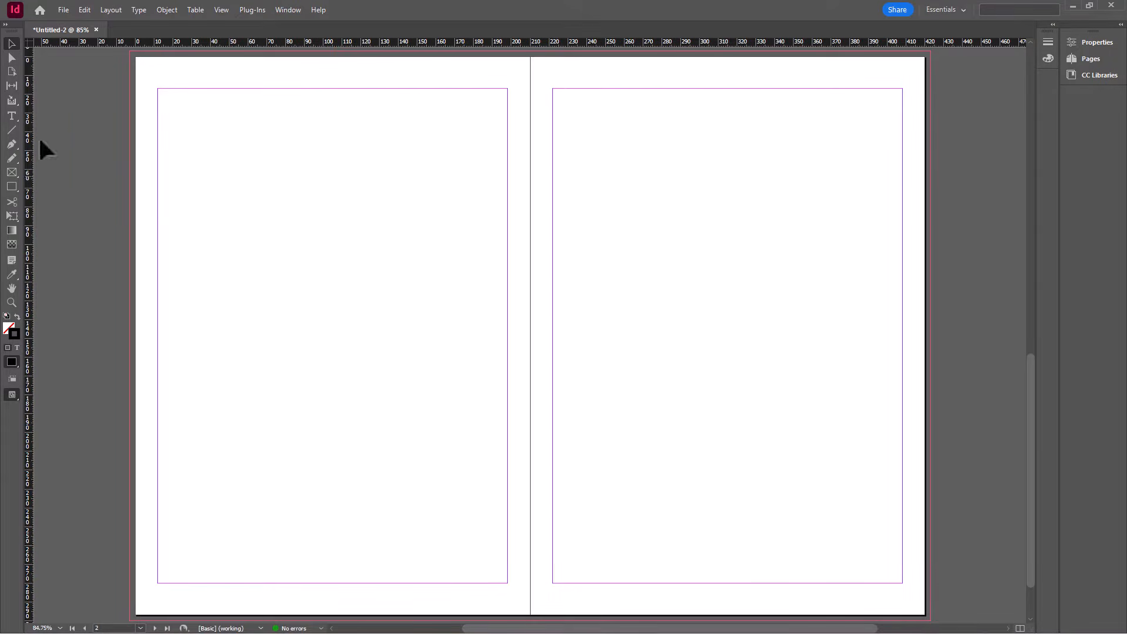
Create a wide text frame in the upper part of page 2 containing the word "Nikola"
click(10, 115)
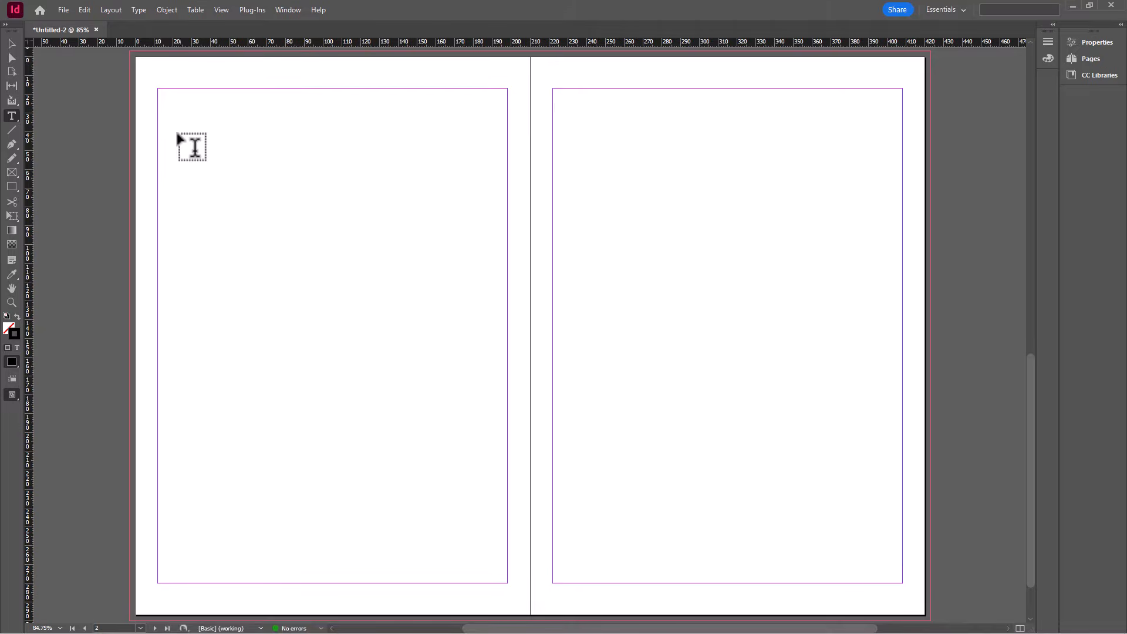
drag(160, 127, 453, 228)
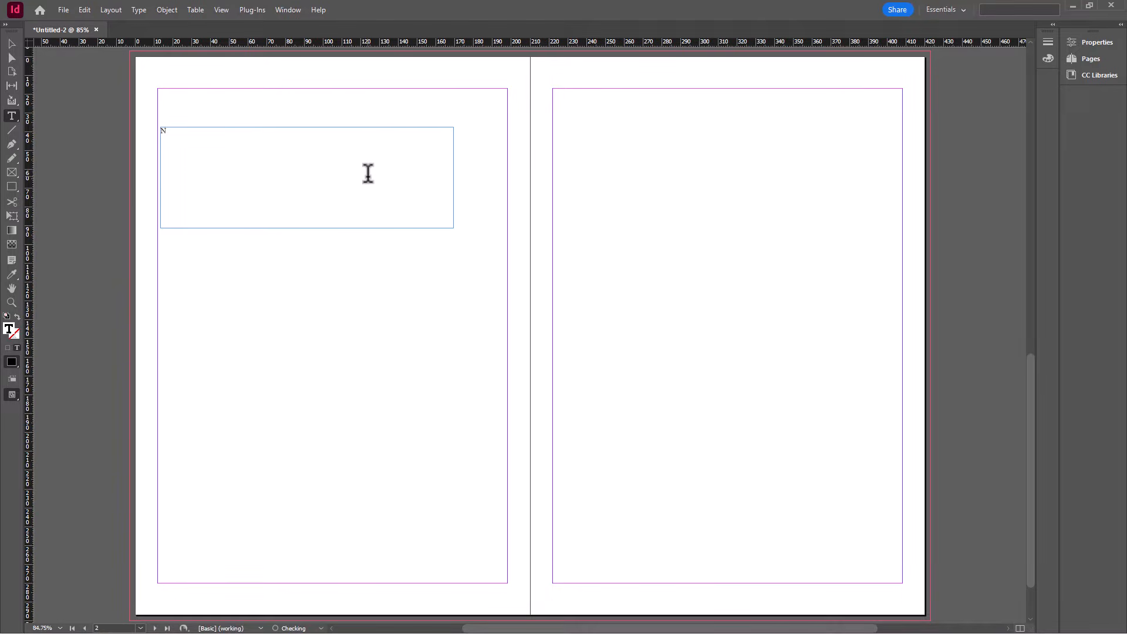
text(Nikola)
Format the word "Nikola" in Minion Pro Bold Italic at 72 pt
drag(191, 129, 158, 124)
click(1095, 42)
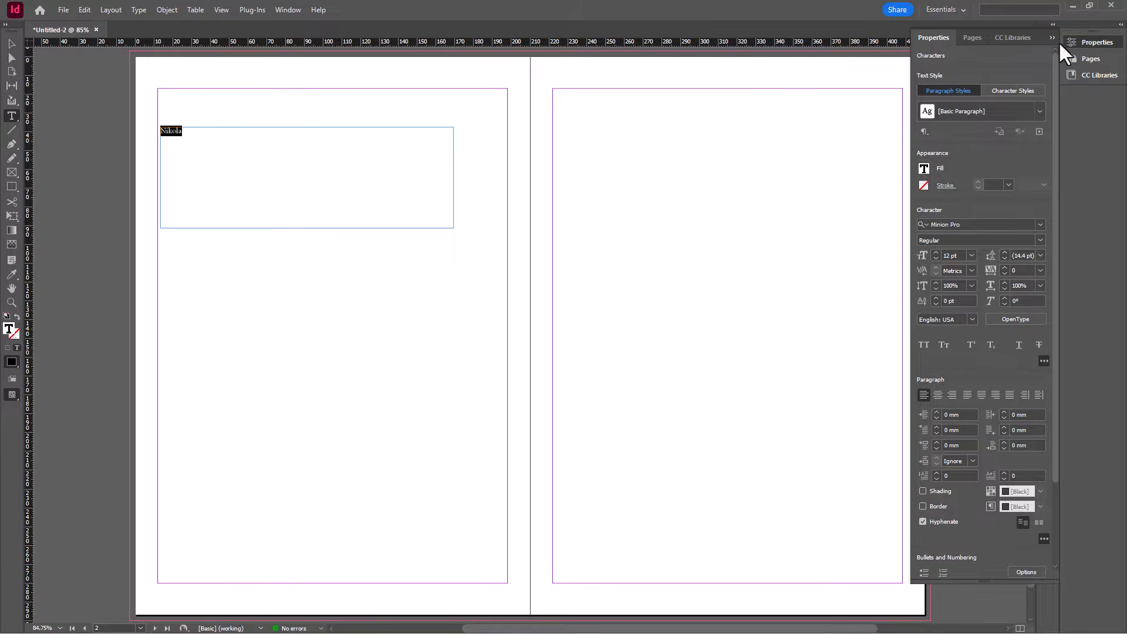
click(1039, 224)
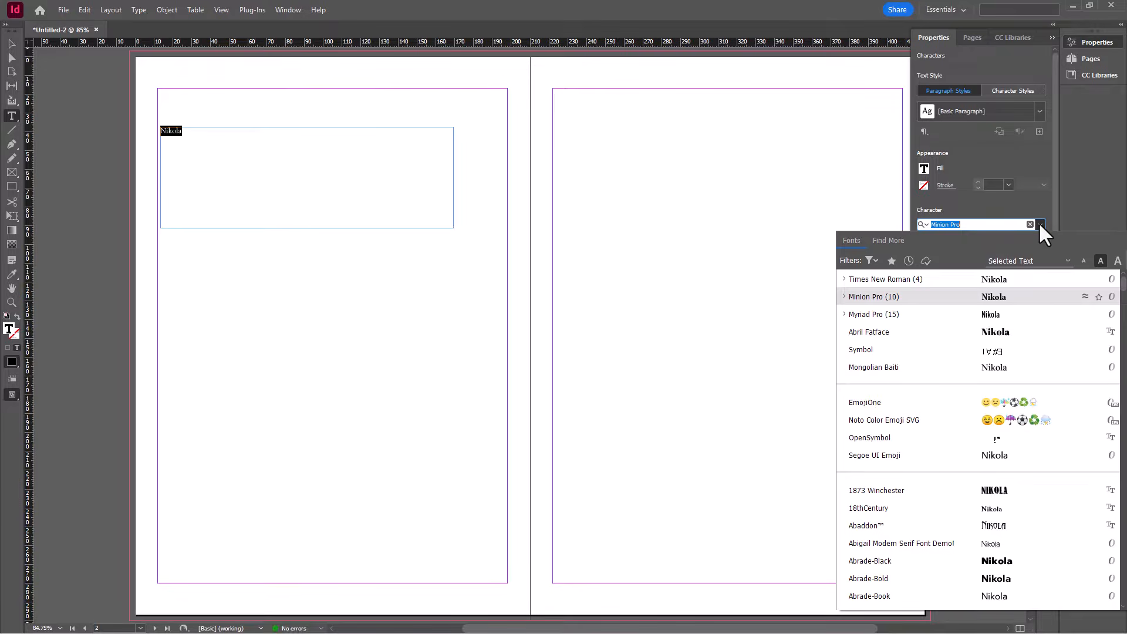
click(878, 298)
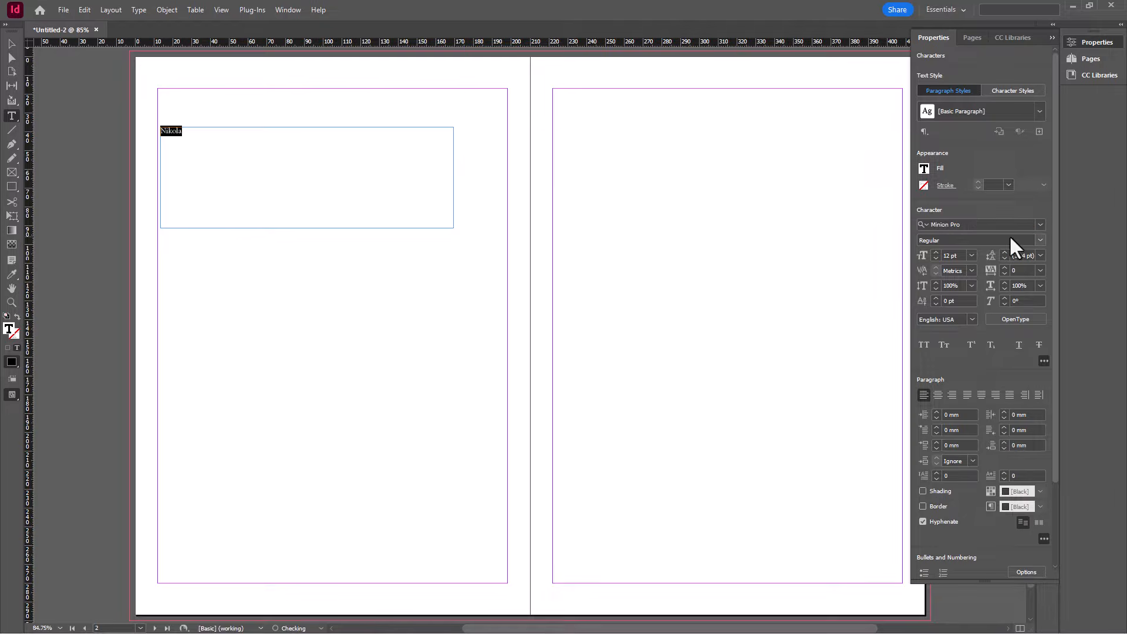
click(1040, 240)
click(960, 362)
double_click(944, 255)
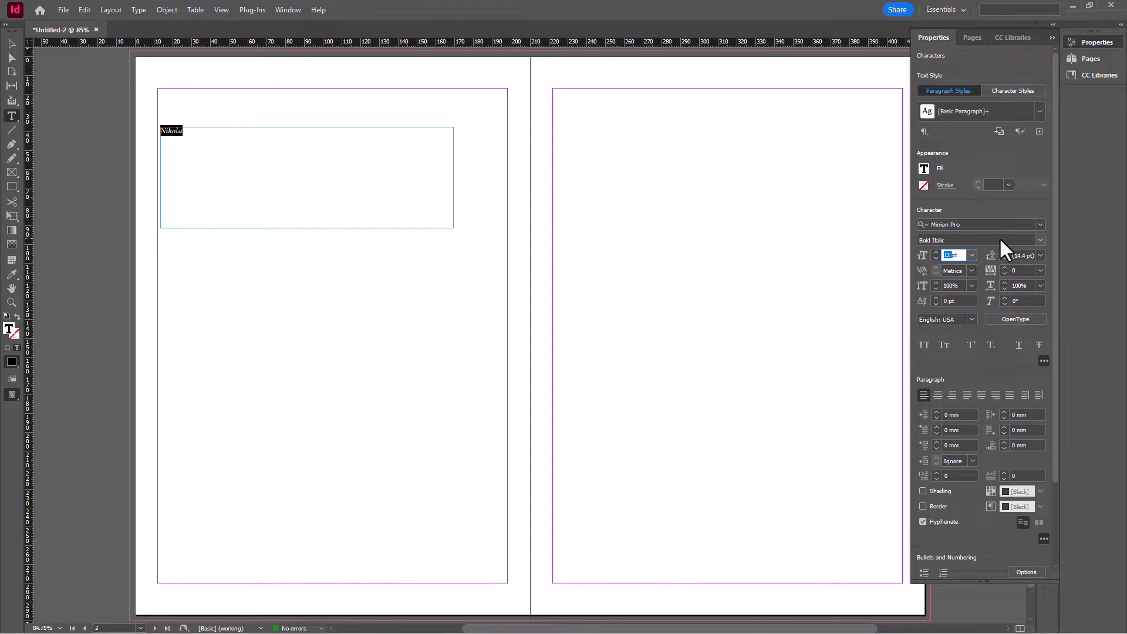
text(72)
key(Tab)
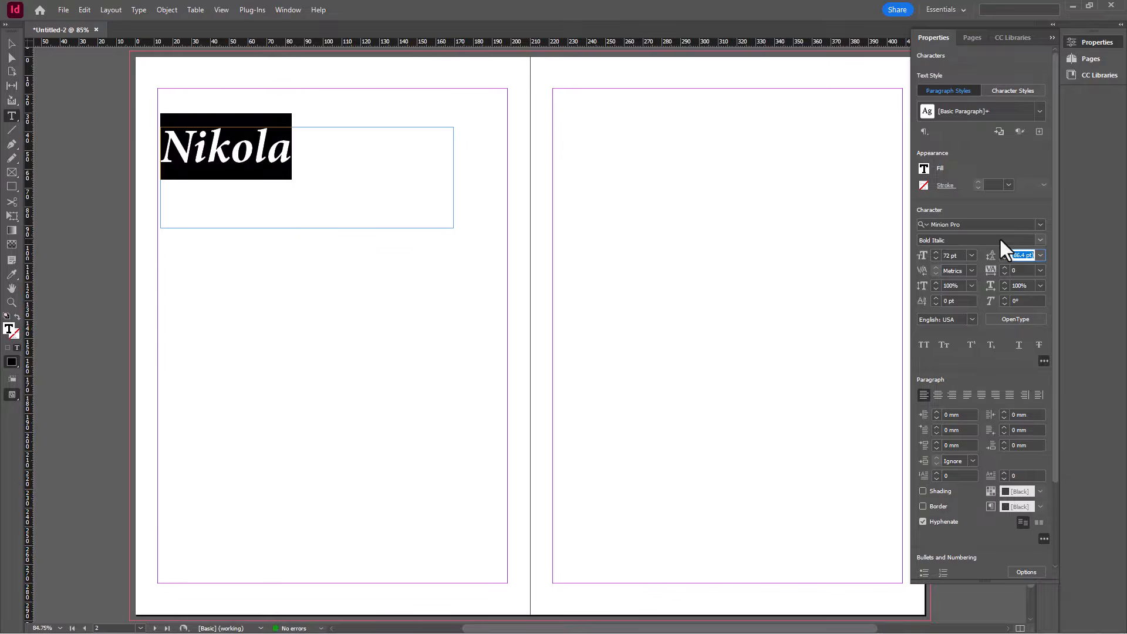
click(1051, 38)
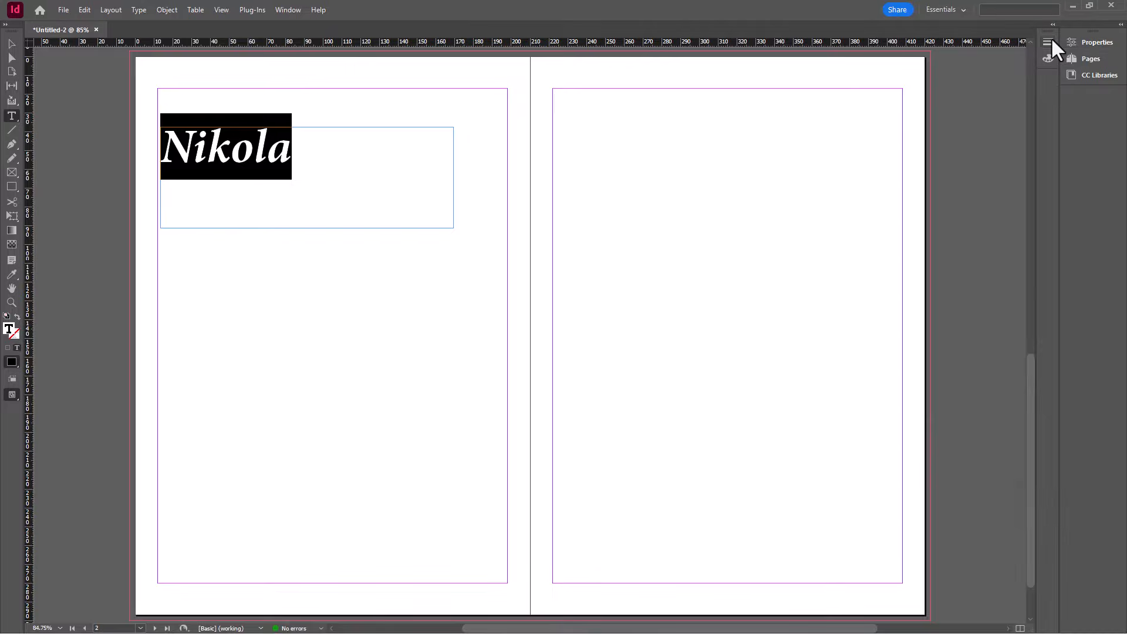
Fit the "Nikola" frame to its text and move it slightly down and inward from the page margin
click(12, 43)
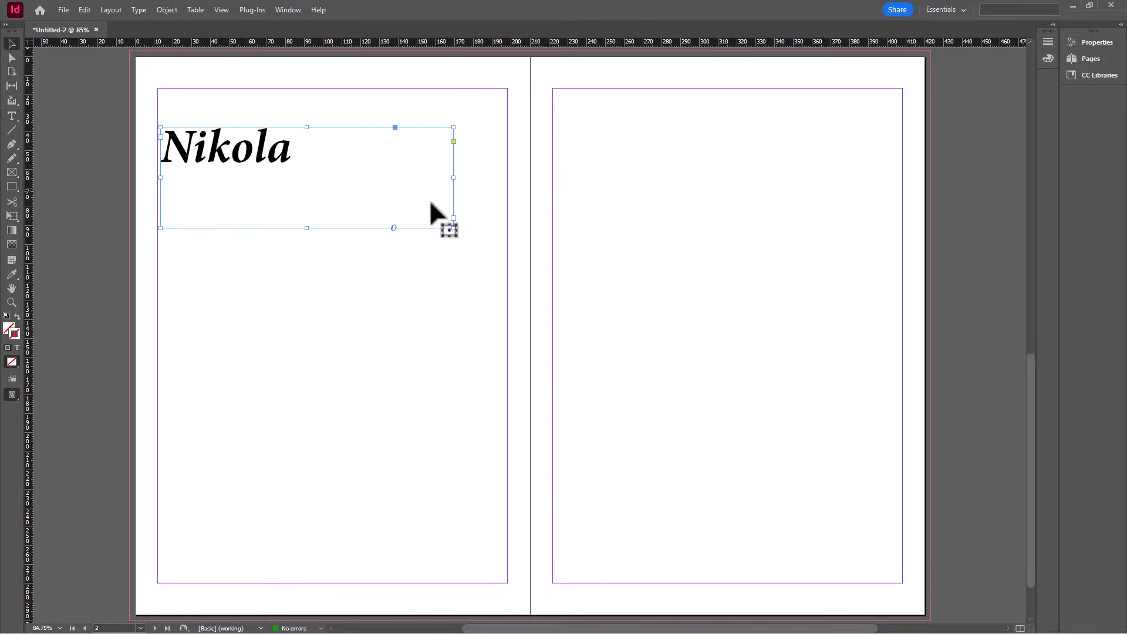
double_click(454, 228)
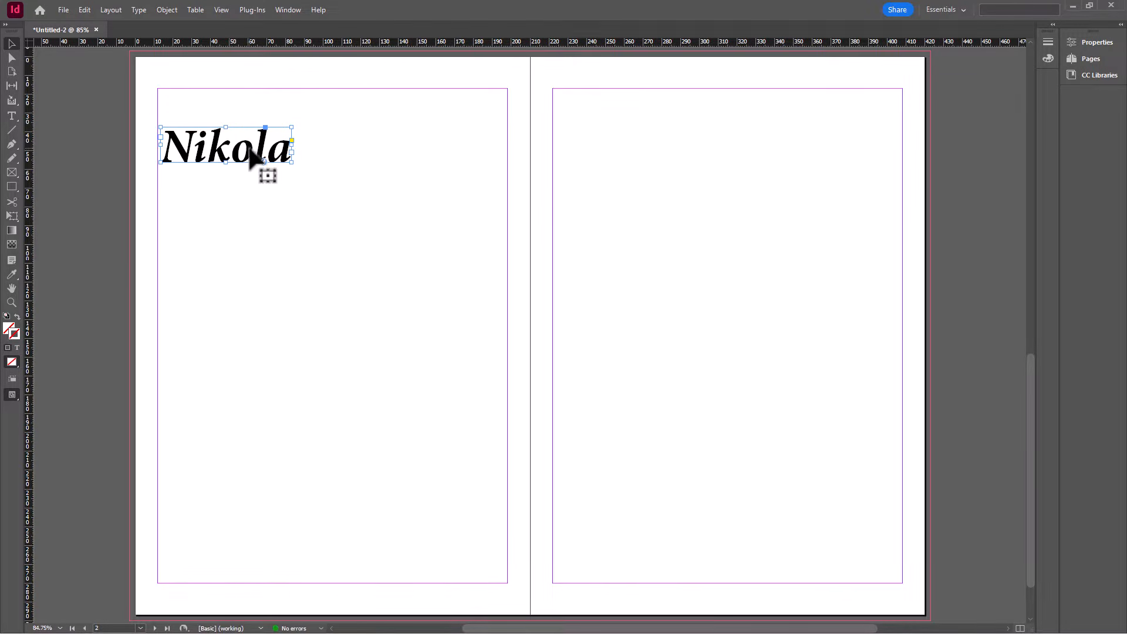
drag(249, 153, 277, 168)
click(227, 231)
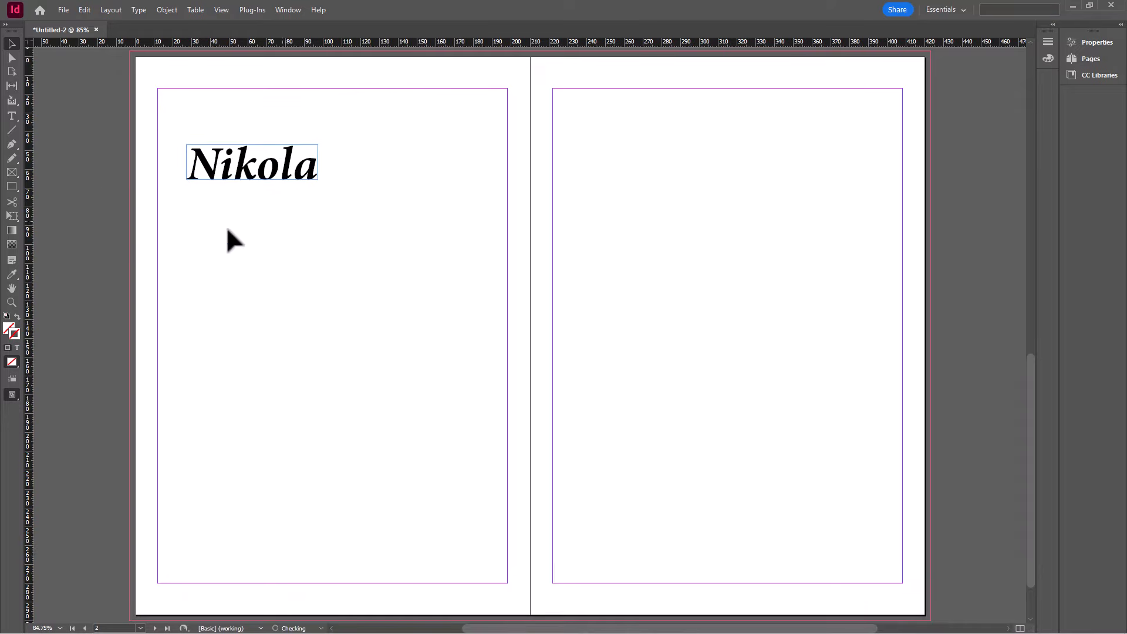
Create a roughly square text frame below "Nikola" containing the capital letter "T"
click(15, 114)
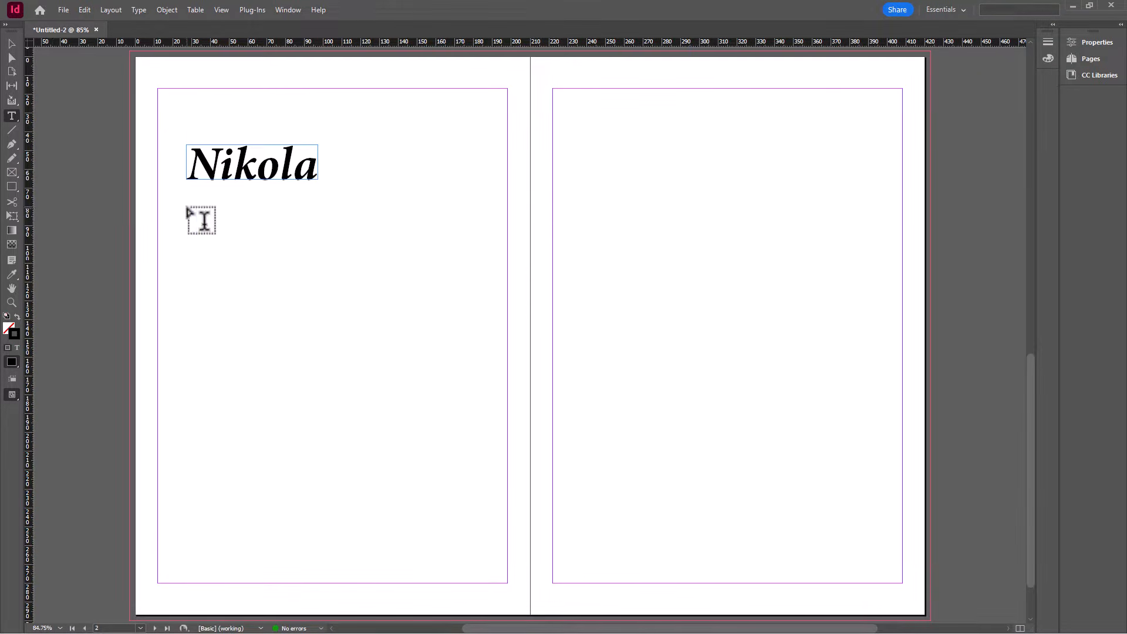
drag(189, 195, 373, 381)
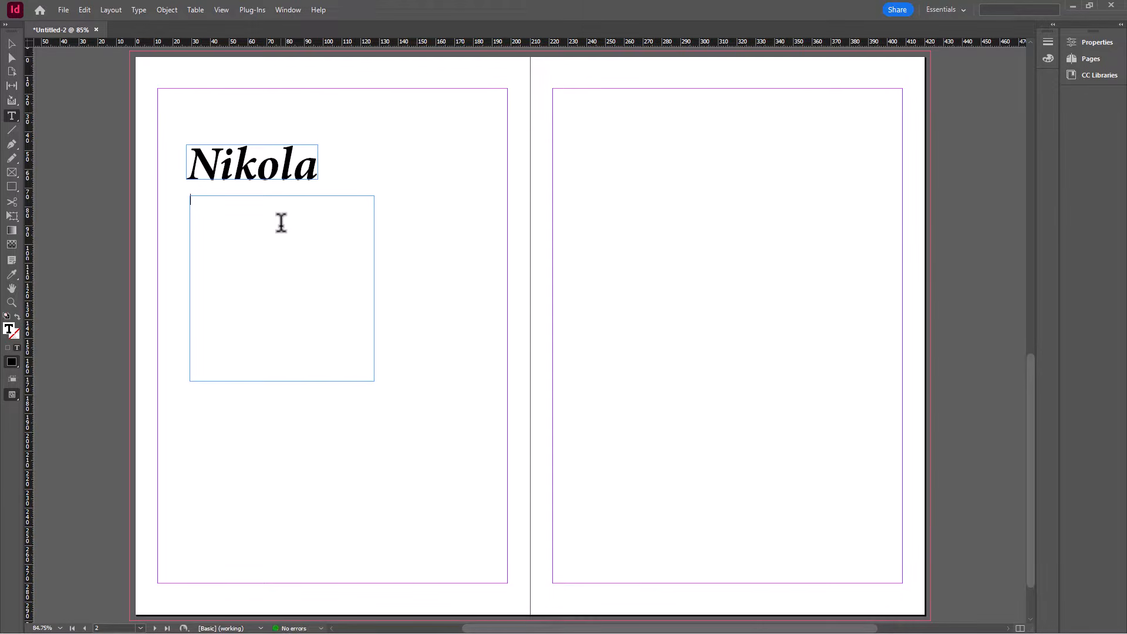
text(I)
Format the letter "T" in Abril Fatface at 72 pt
drag(203, 195, 187, 197)
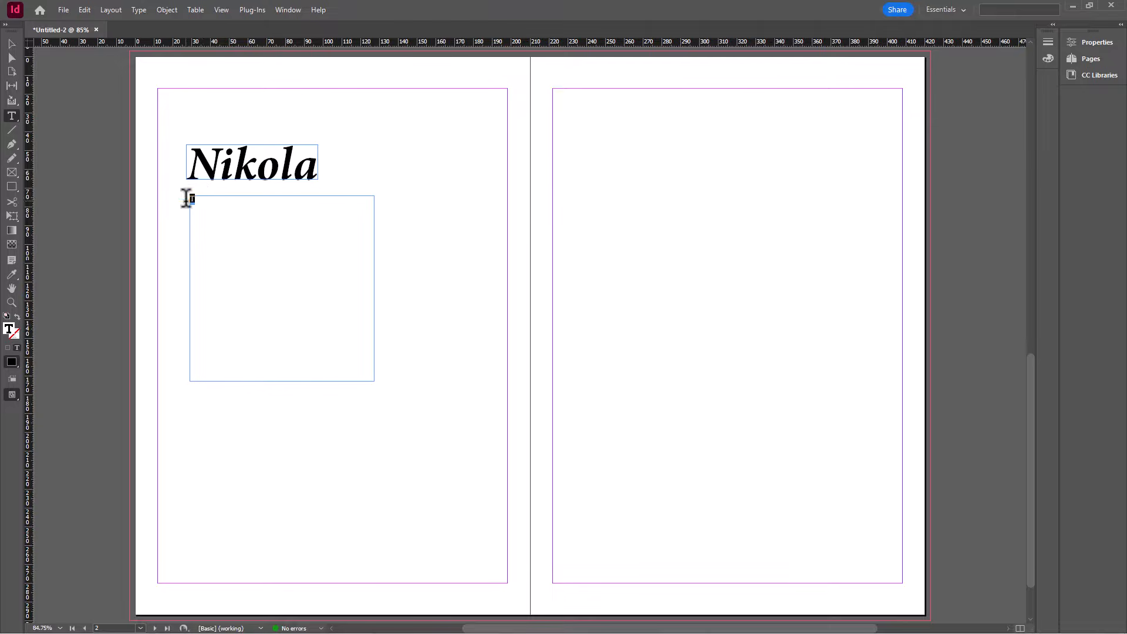
click(1107, 42)
click(1037, 224)
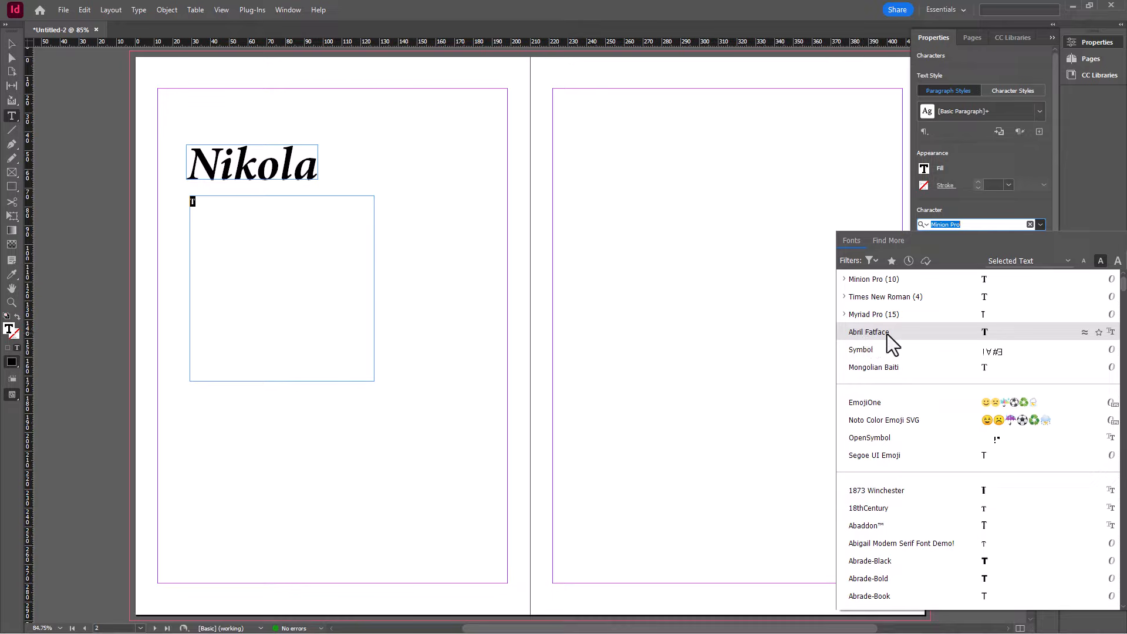
click(886, 333)
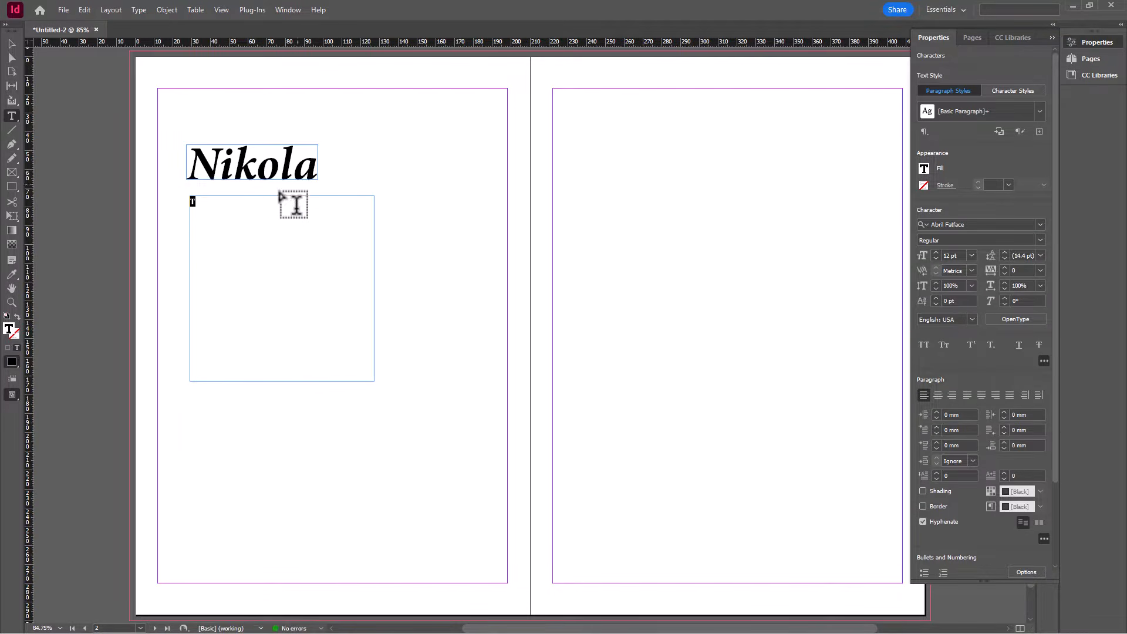
click(971, 256)
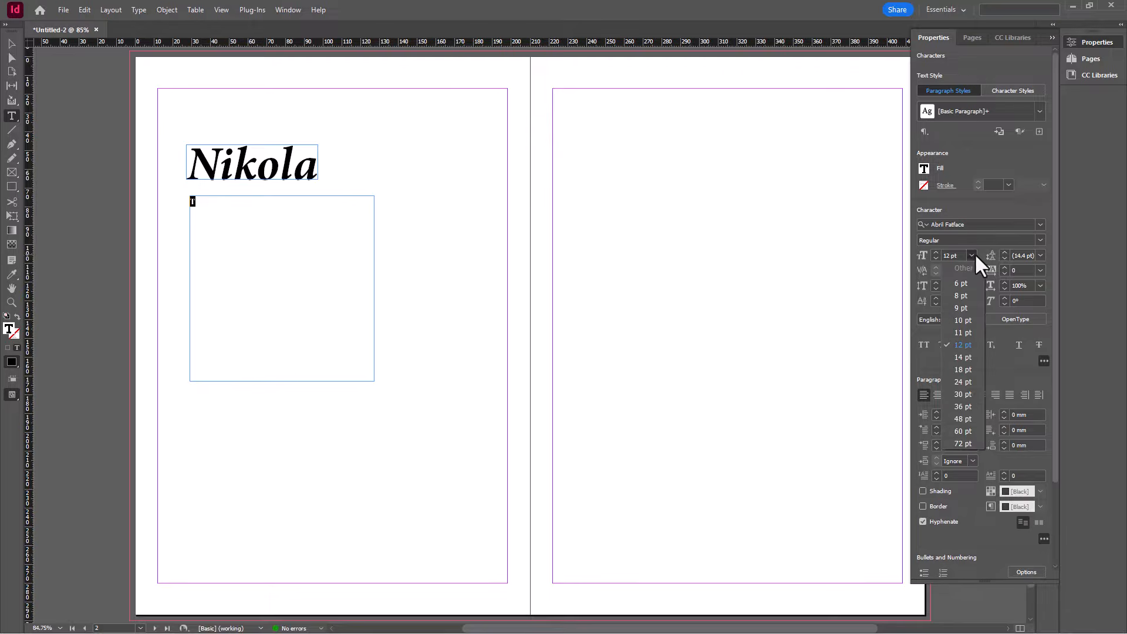
click(968, 442)
Fit the frame to the letter "T" and convert the letter to outlines
click(11, 44)
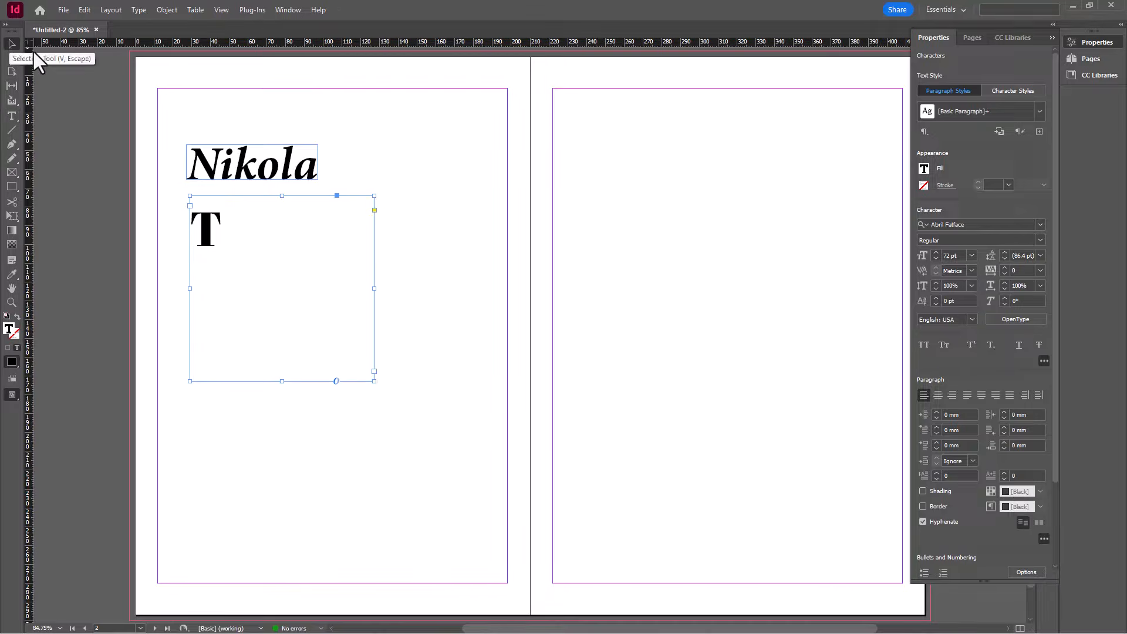
double_click(374, 381)
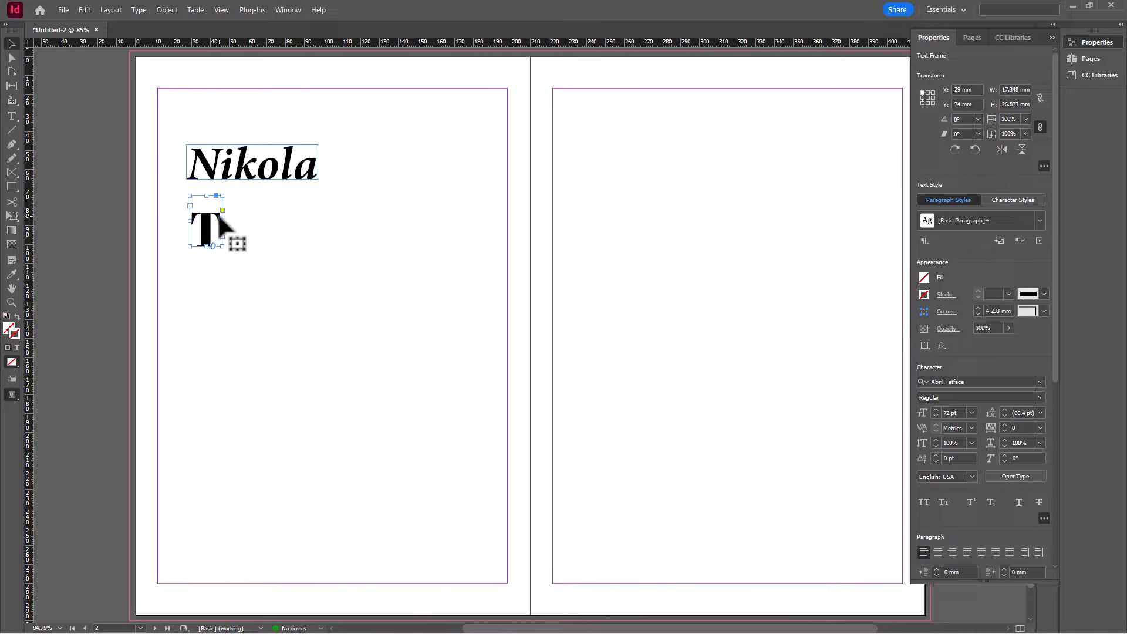
click(139, 10)
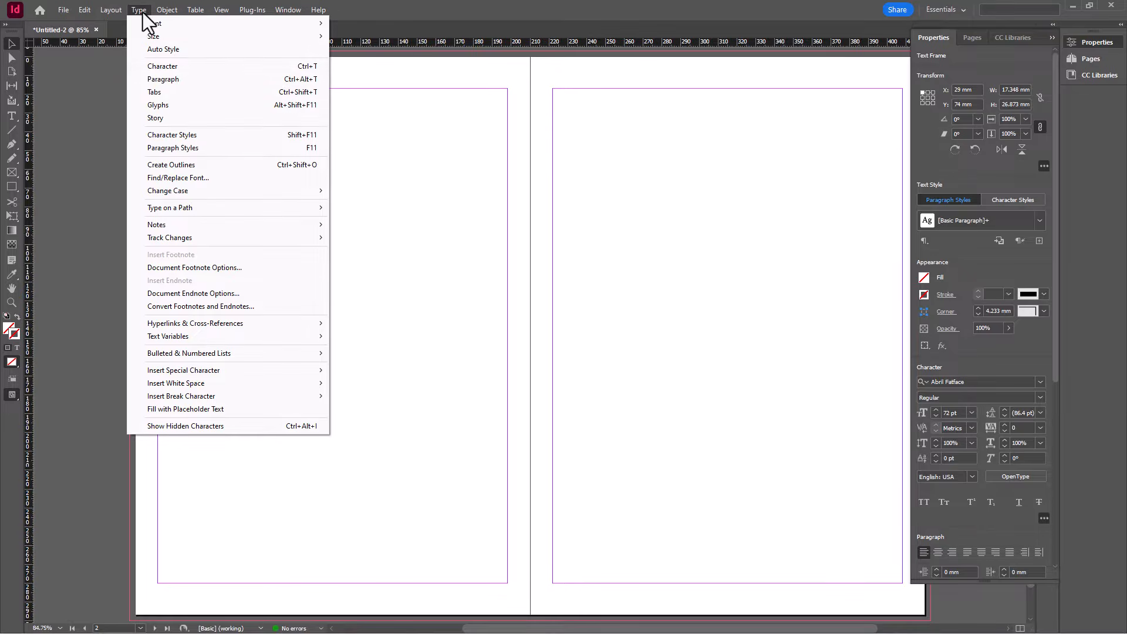
click(178, 167)
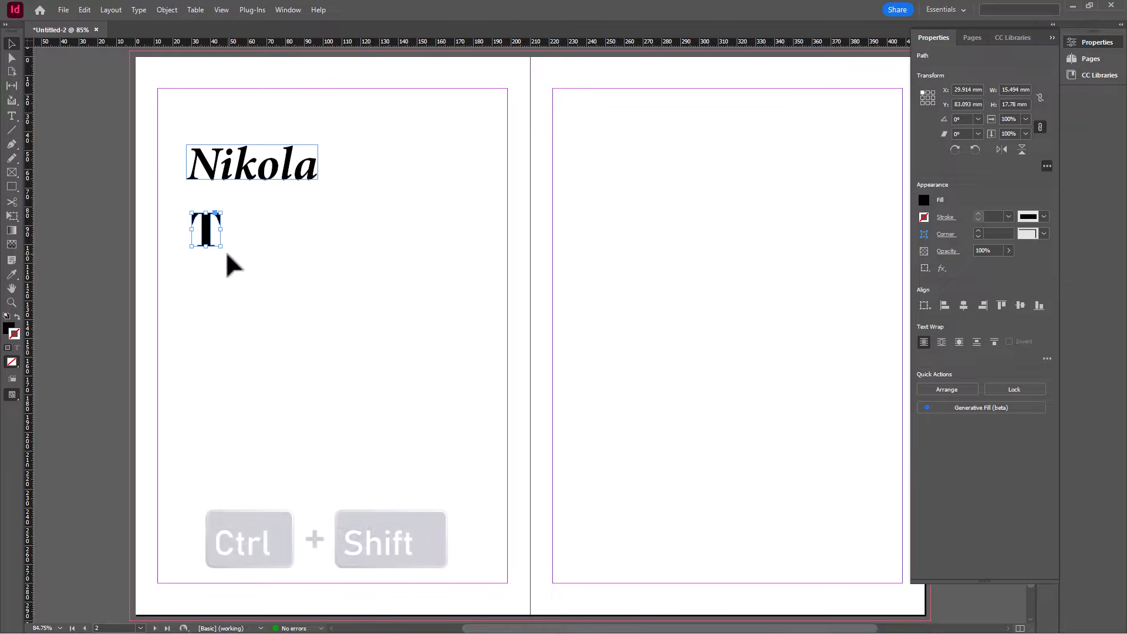
Scale the outlined "T" proportionally to about 77 by 88 mm and move it against the left margin at X 12 mm, Y 78 mm
drag(222, 247, 335, 363)
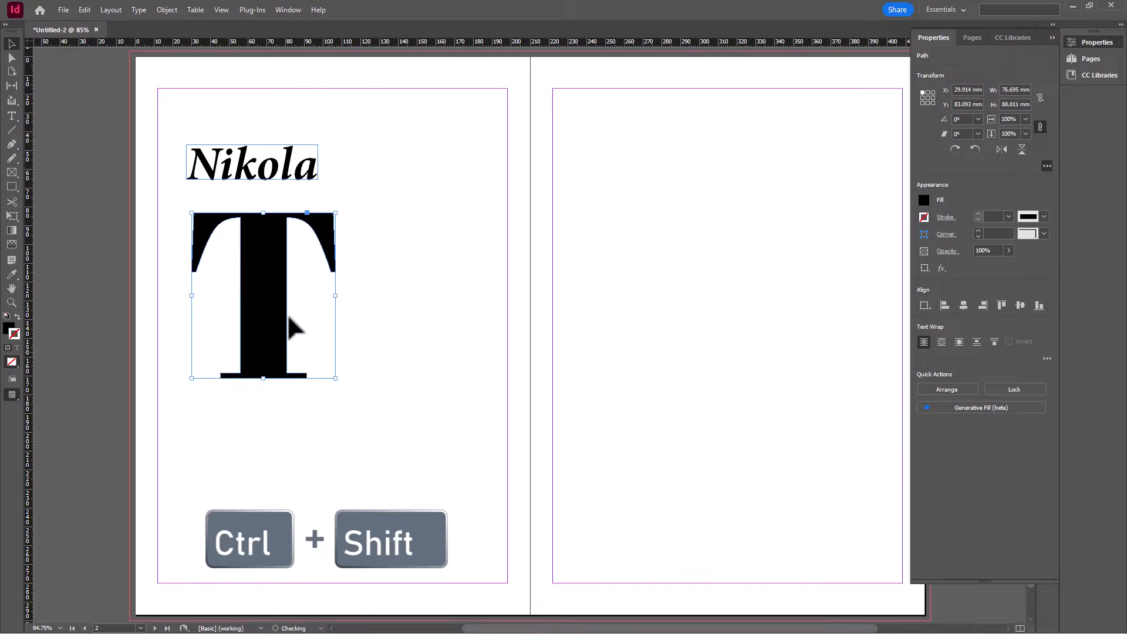
drag(275, 306, 242, 307)
drag(232, 264, 233, 245)
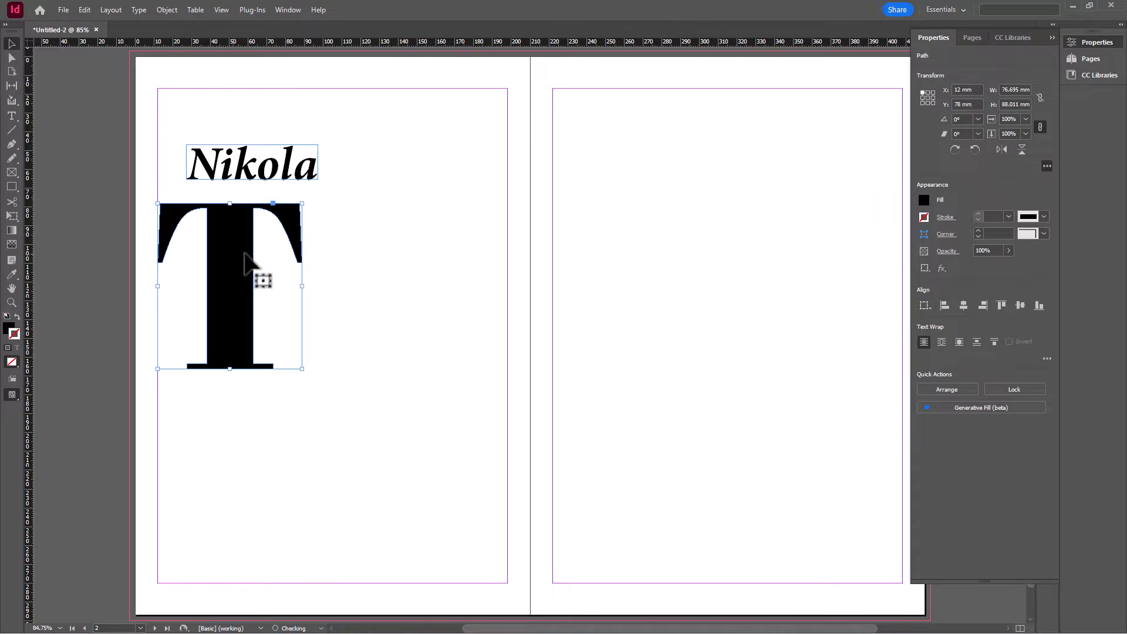
click(339, 253)
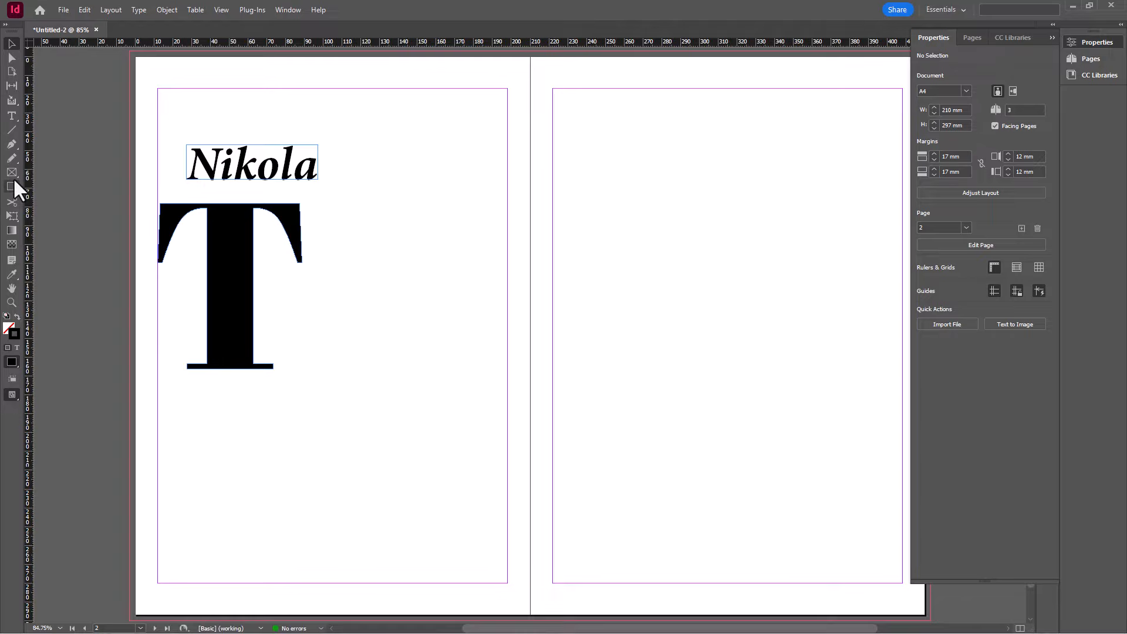
Create a text frame beside the top of the outlined "T" containing "ESLA" and format the text in Abril Fatface at 72 pt
click(12, 116)
drag(313, 203, 488, 263)
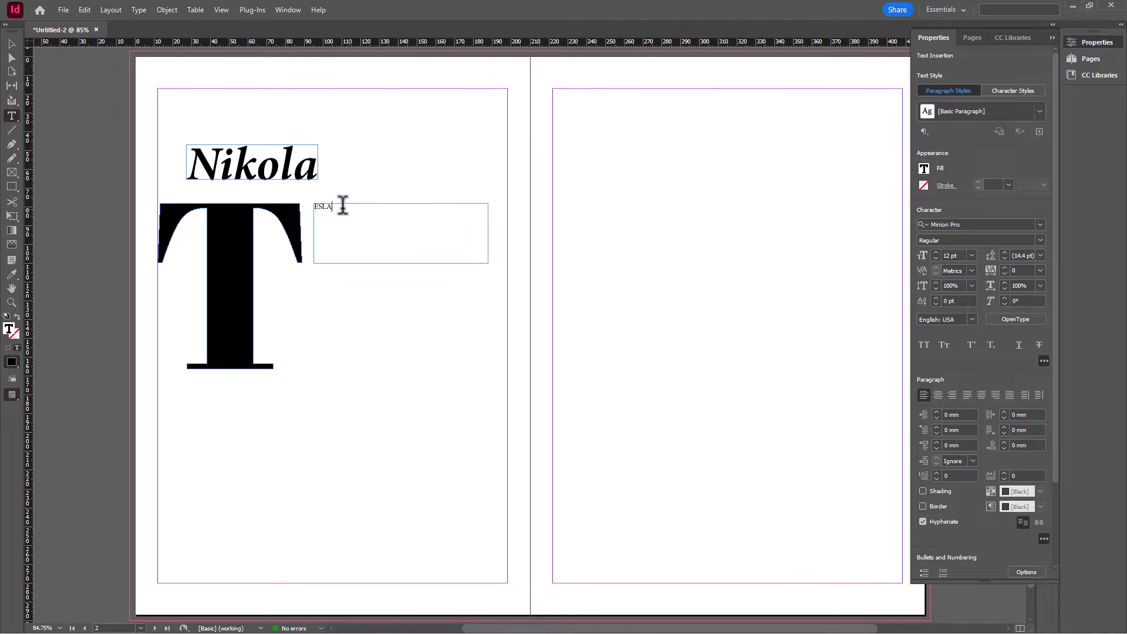
drag(342, 205, 310, 206)
click(971, 255)
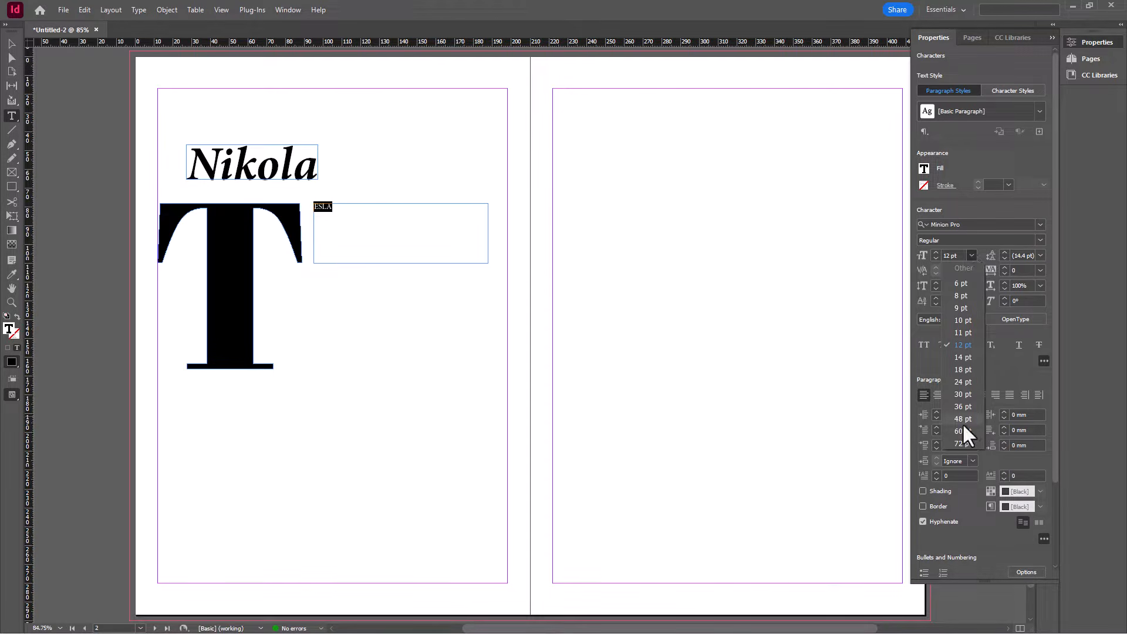
click(960, 440)
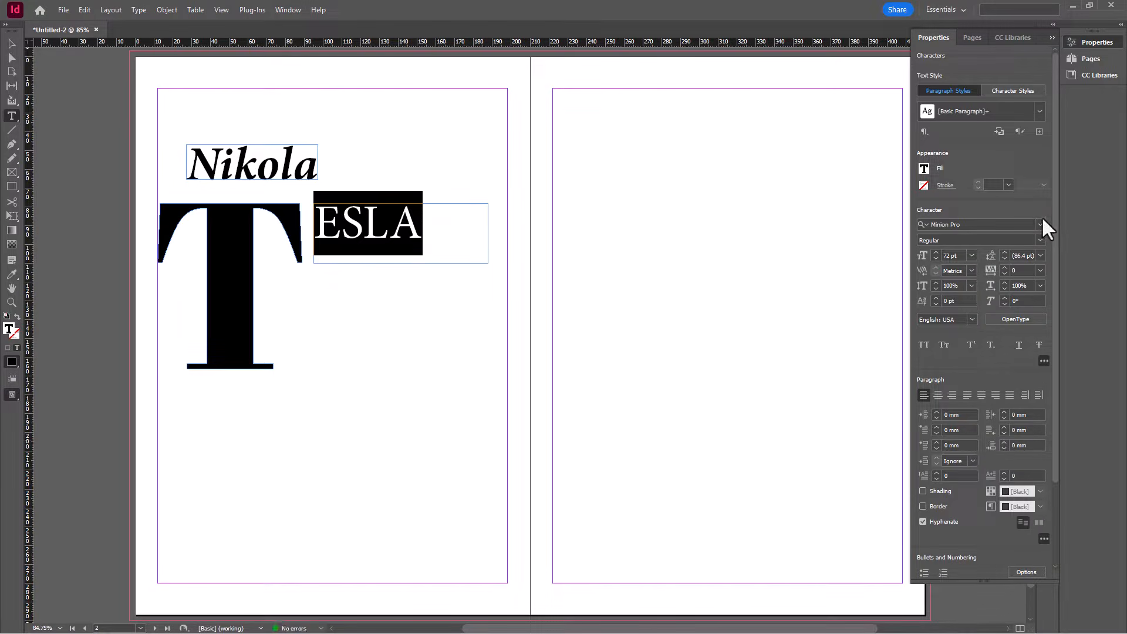
click(1041, 224)
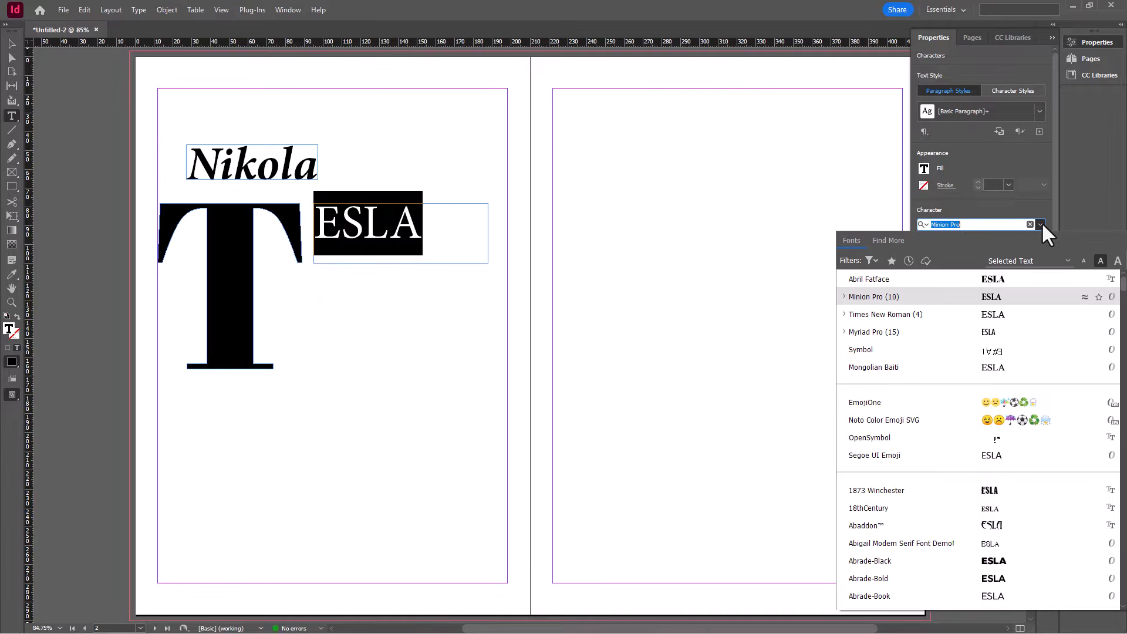
click(862, 280)
Fit the frame to "ESLA" and scale it proportionally to about 103 by 44 mm, reaching page 2's inner margin
click(16, 44)
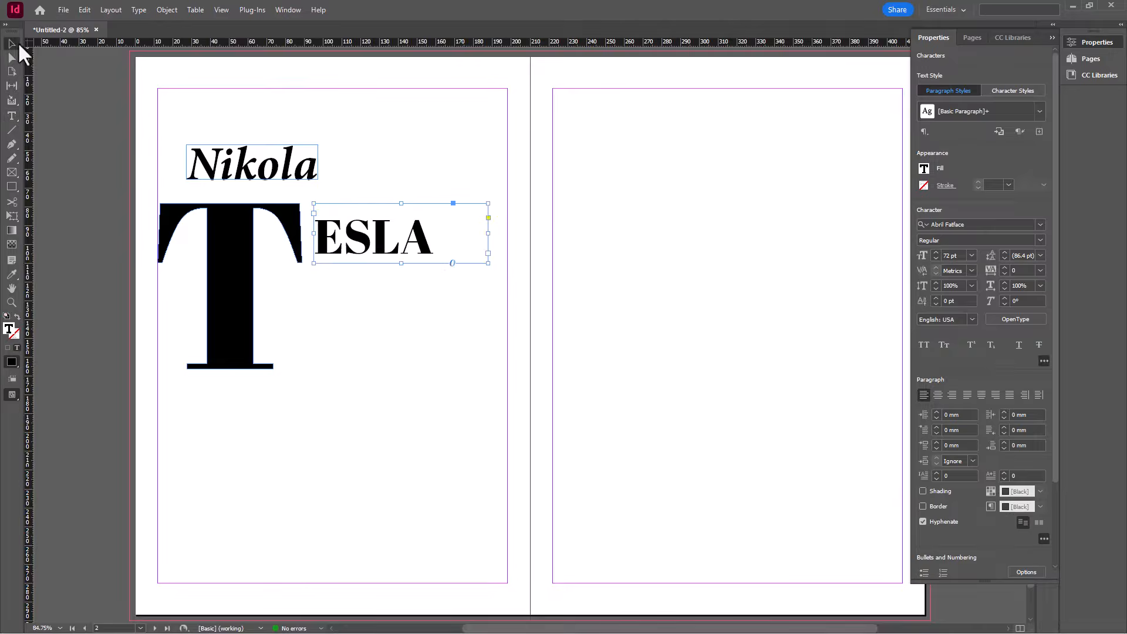
double_click(487, 264)
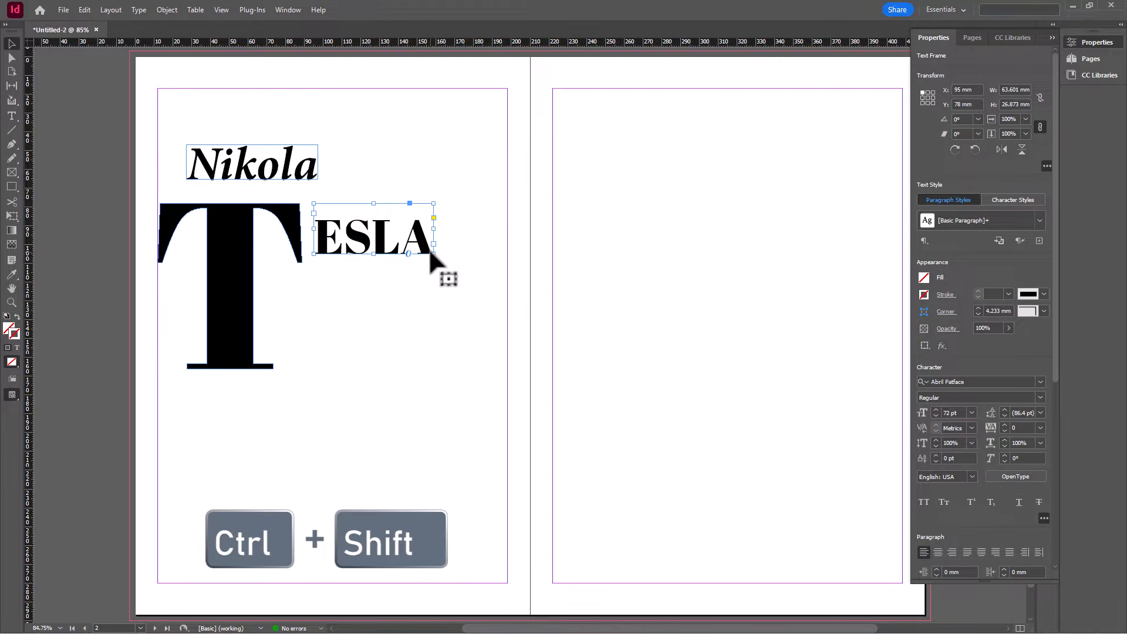
drag(433, 253, 508, 284)
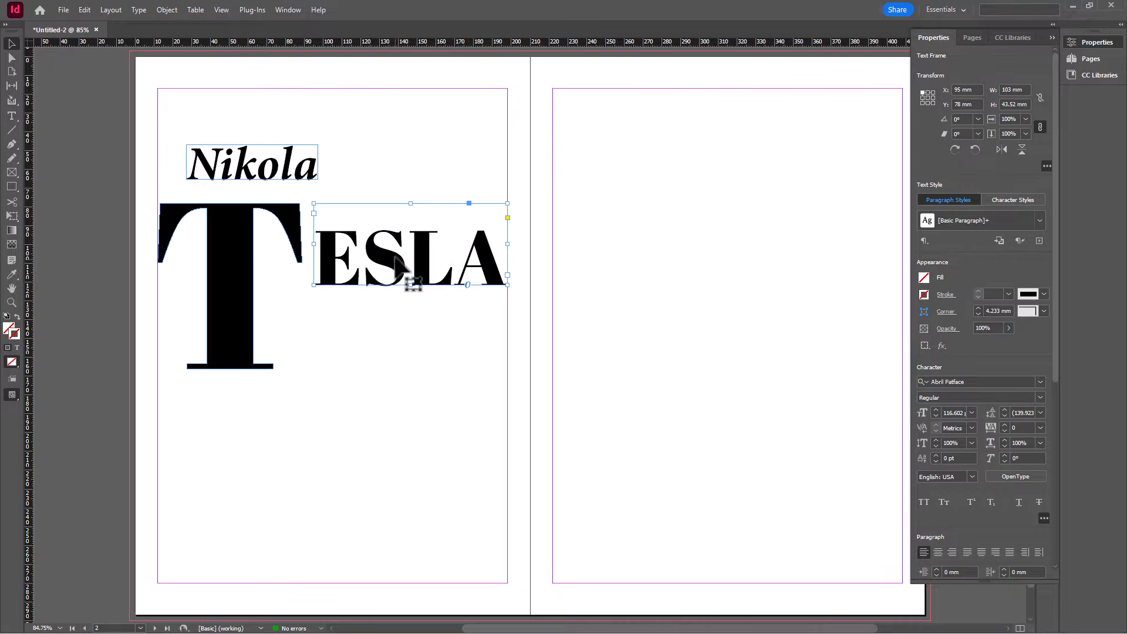
Convert "ESLA" to outlines and fit them between the "T" and the inner margin at X 92 mm, Y 78 mm, 106 mm wide
click(140, 11)
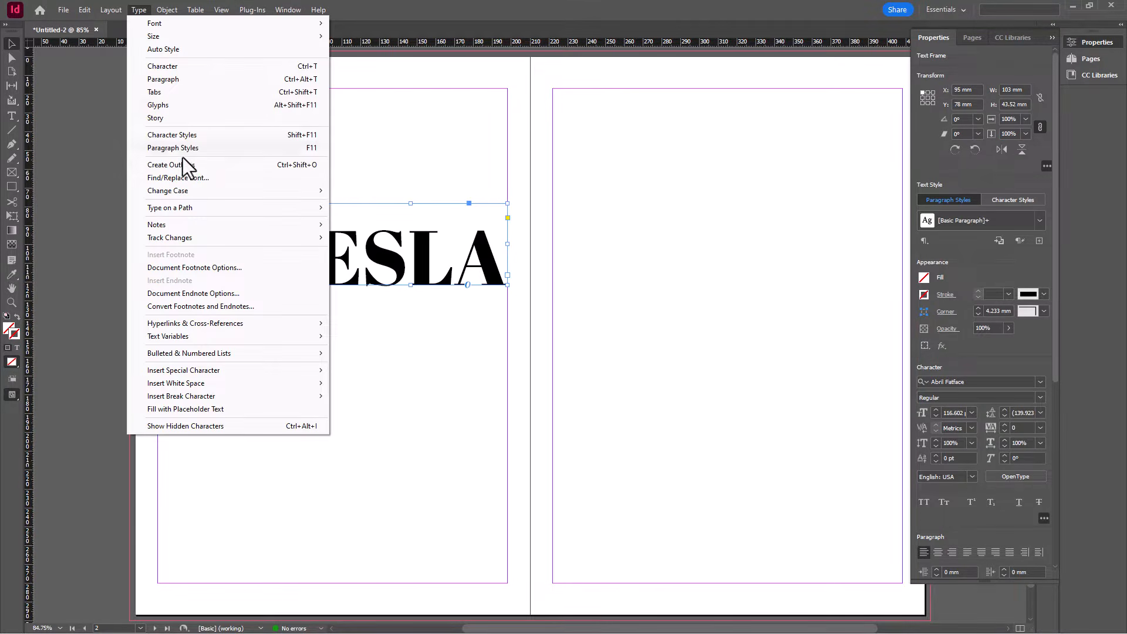
click(152, 164)
drag(350, 267, 327, 242)
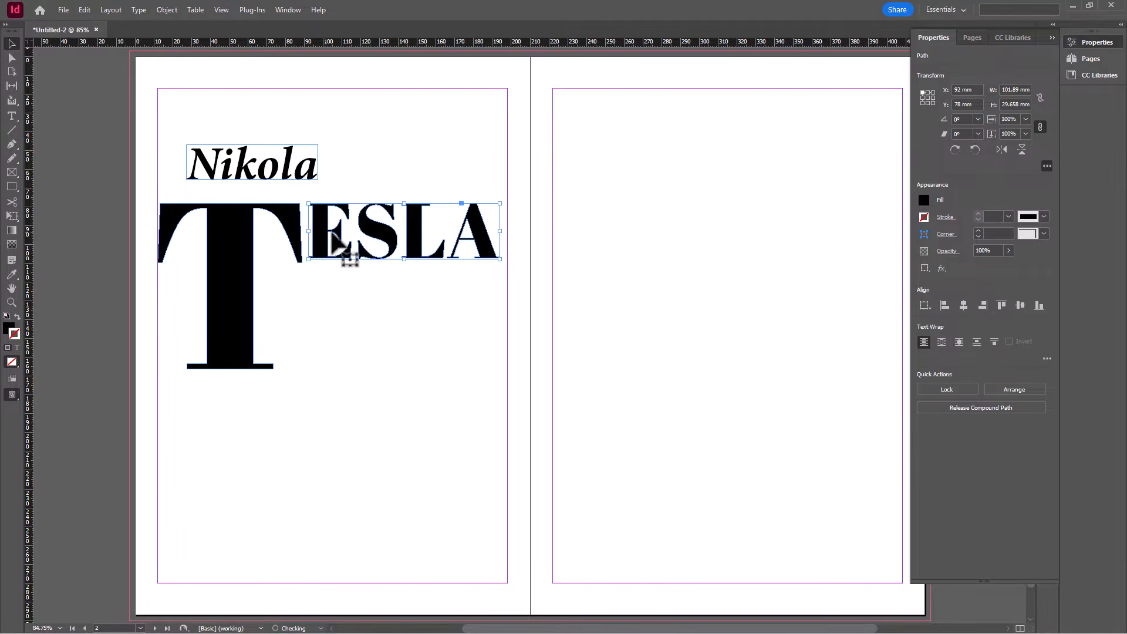
drag(499, 260, 507, 260)
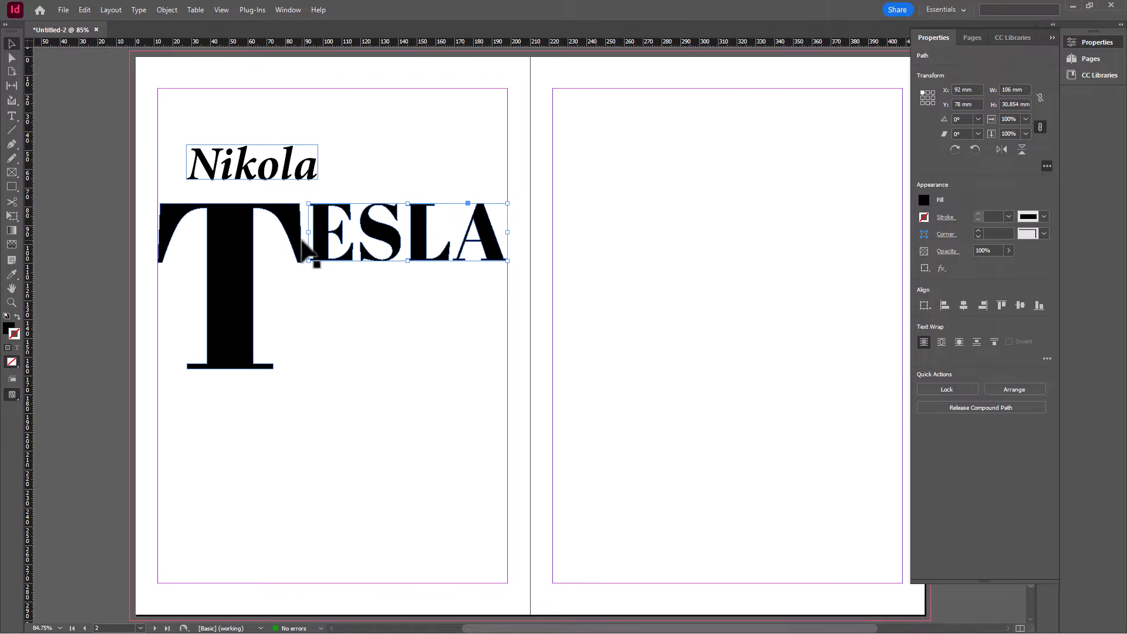
click(315, 265)
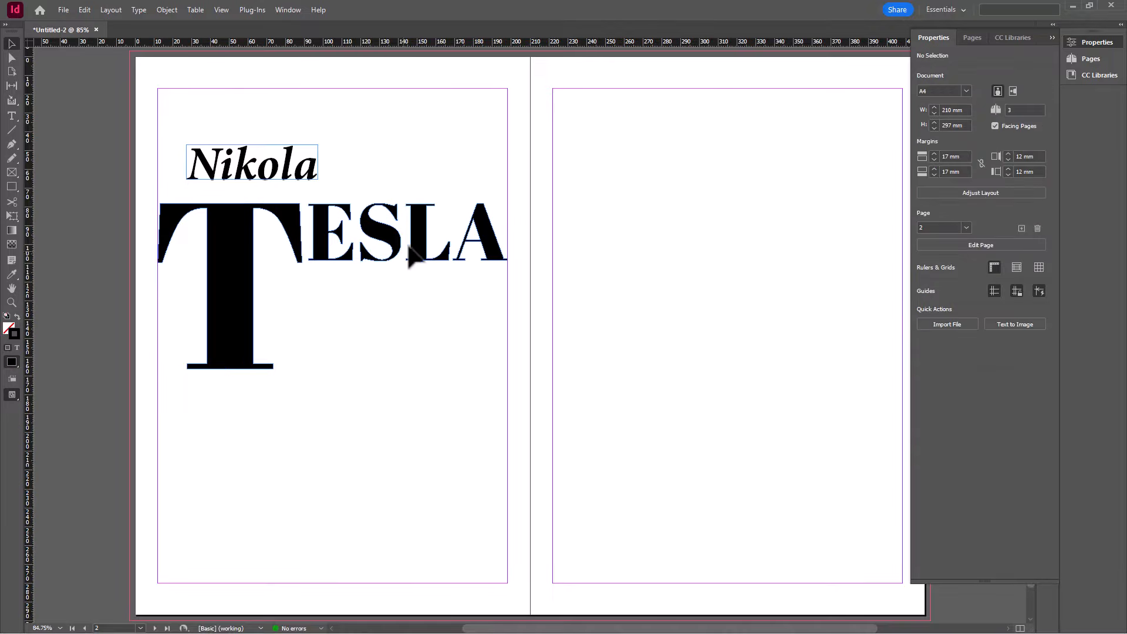
Place the Tesla image below "ESLA" against the inner margin, at about 121 by 150 mm
scroll(396, 212, down, 2)
scroll(399, 220, up, 3)
scroll(398, 214, down, 1)
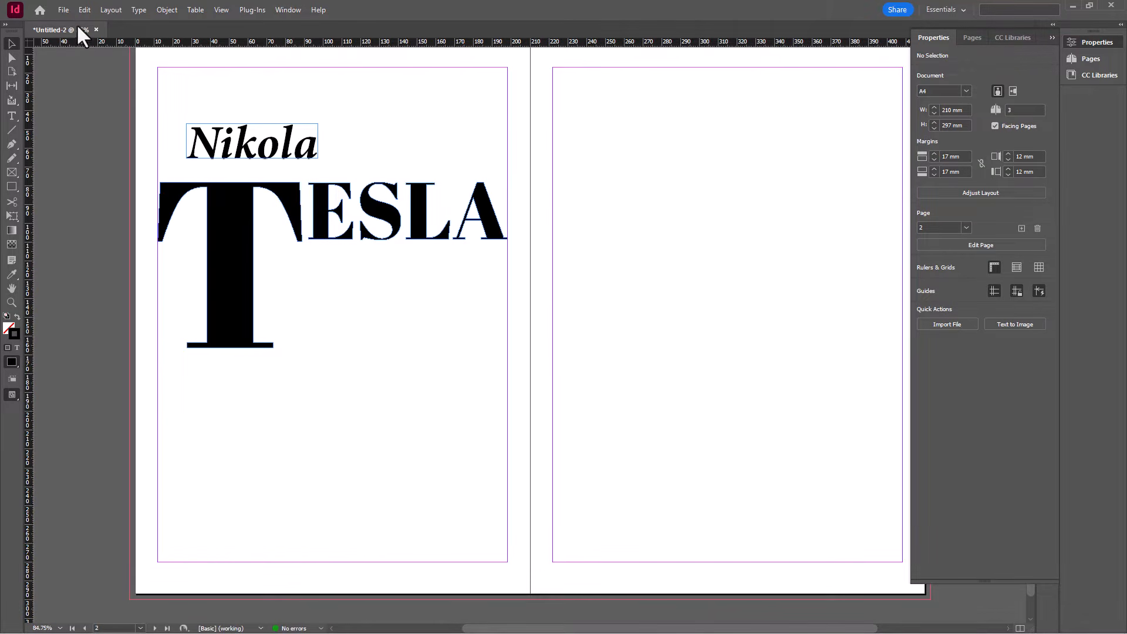
click(63, 10)
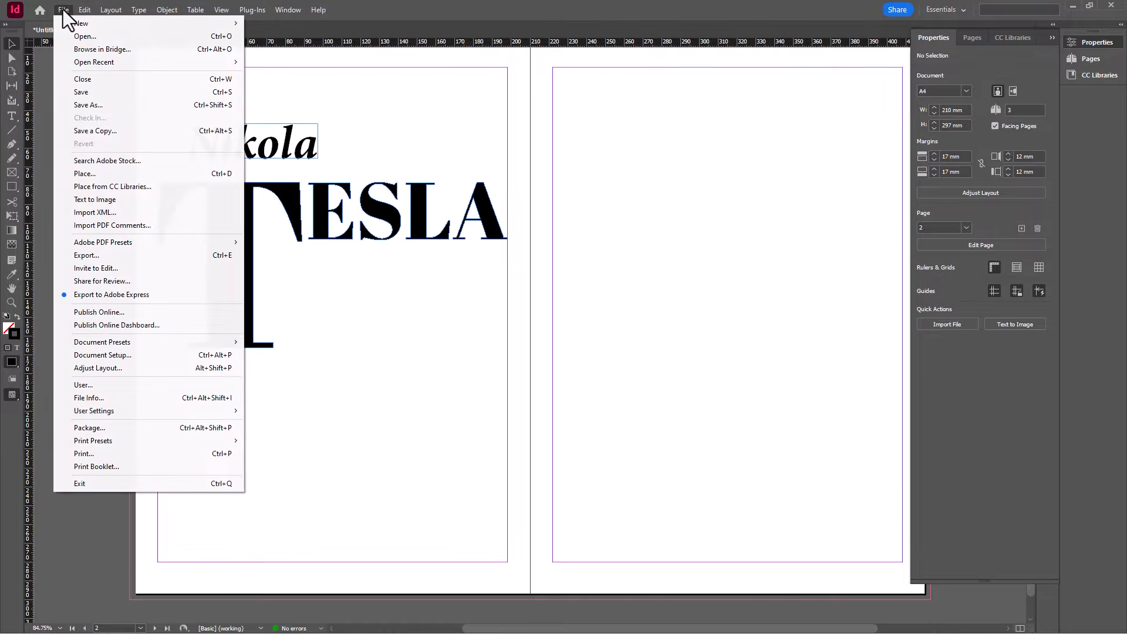
click(98, 174)
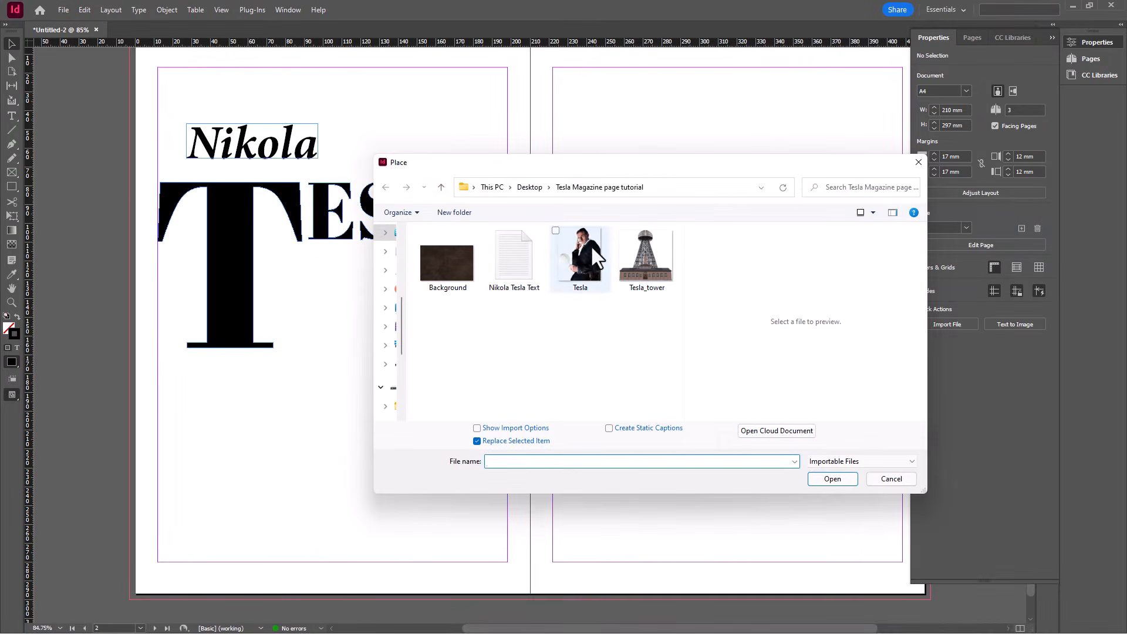
click(583, 260)
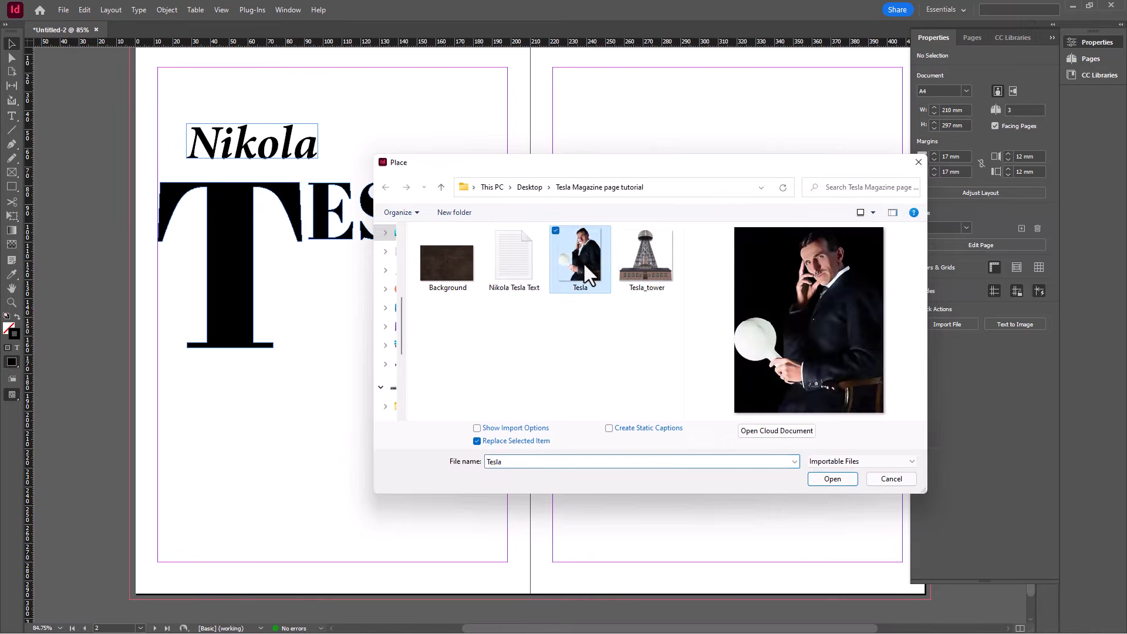
click(833, 479)
drag(302, 267, 528, 549)
drag(466, 393, 445, 390)
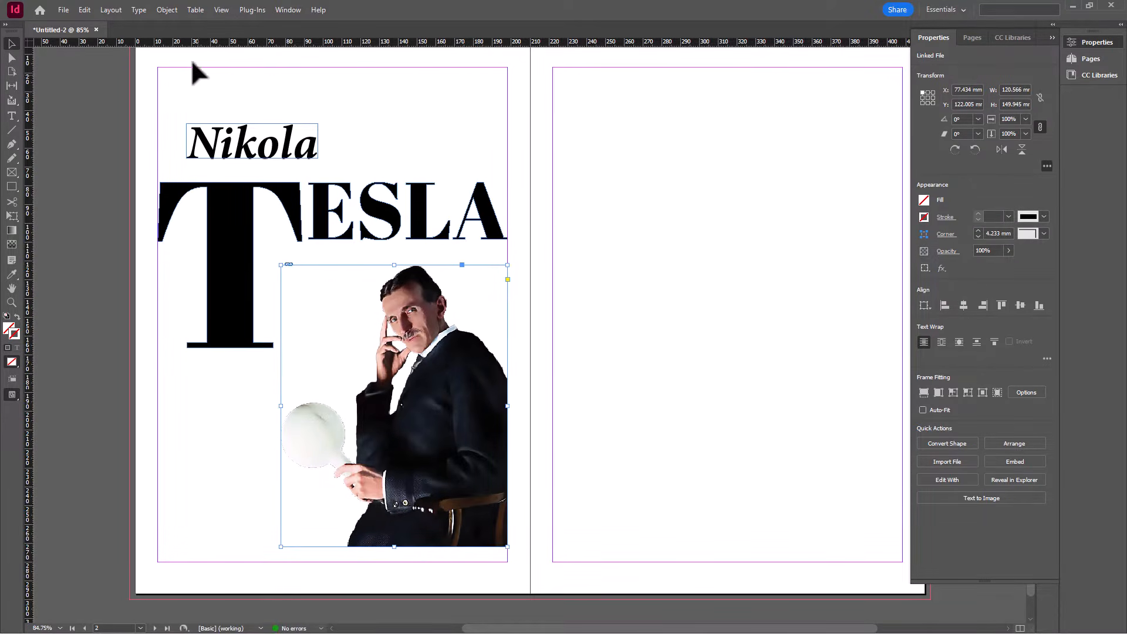
Flip the placed Tesla image horizontally
click(167, 10)
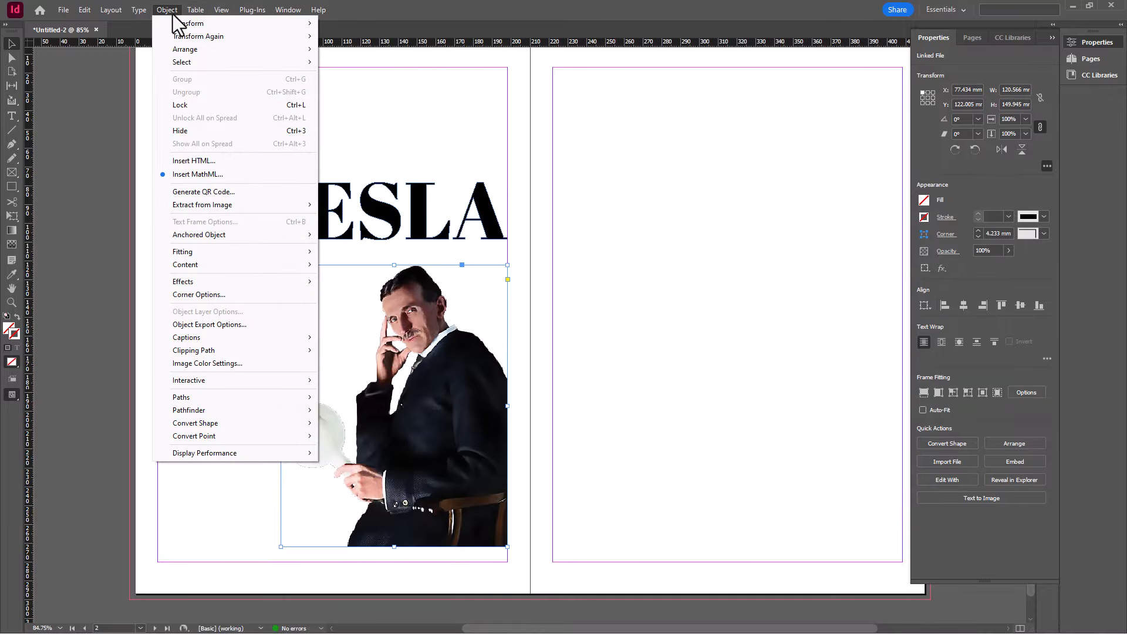
mouse_move(262, 25)
click(358, 122)
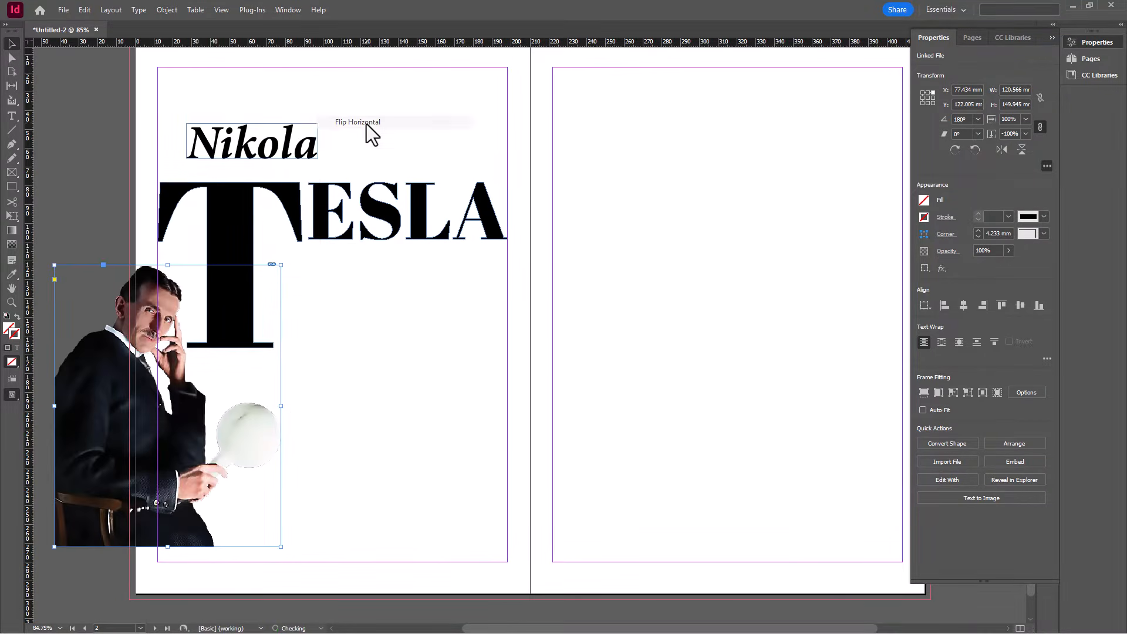
Move the Tesla image onto the stem of the "T" and scale it proportionally to about 64 by 80 mm, ending at the letter's base
drag(184, 443, 336, 377)
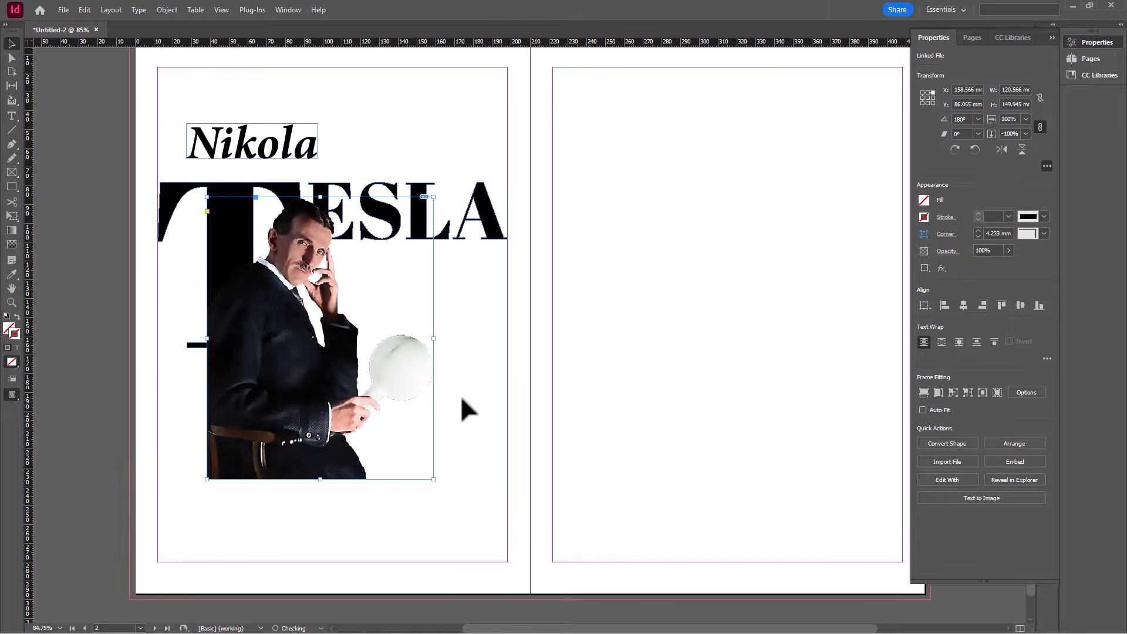
drag(433, 479, 238, 347)
Set the Tesla image's display performance to High Quality Display
scroll(259, 237, up, 2)
scroll(258, 238, up, 2)
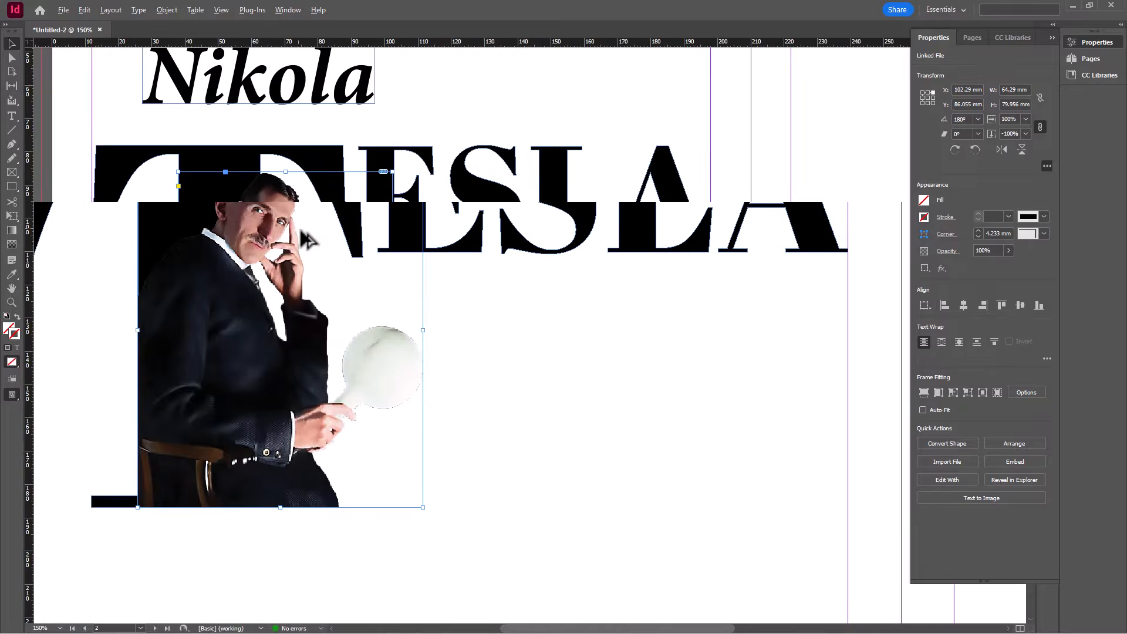
scroll(276, 231, up, 1)
scroll(316, 254, down, 2)
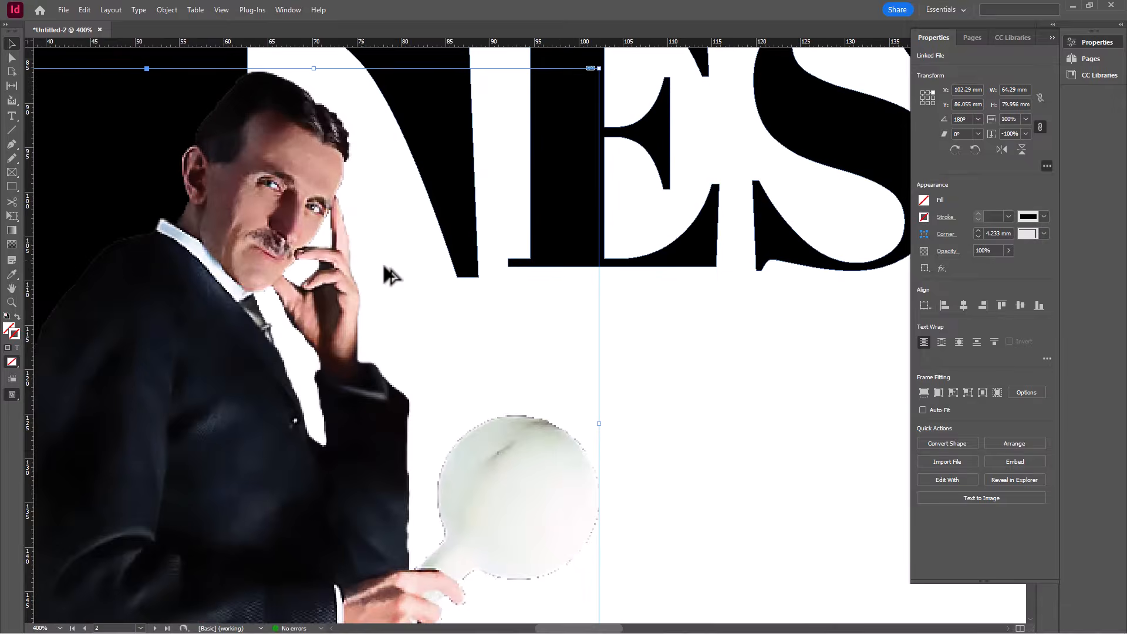
right_click(355, 290)
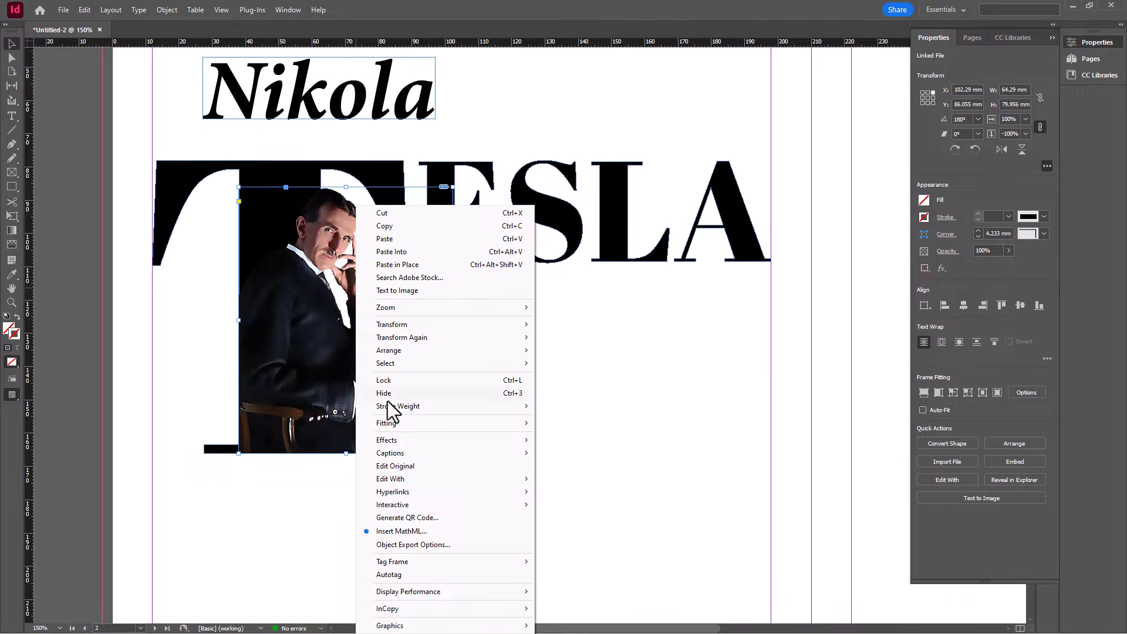
mouse_move(426, 591)
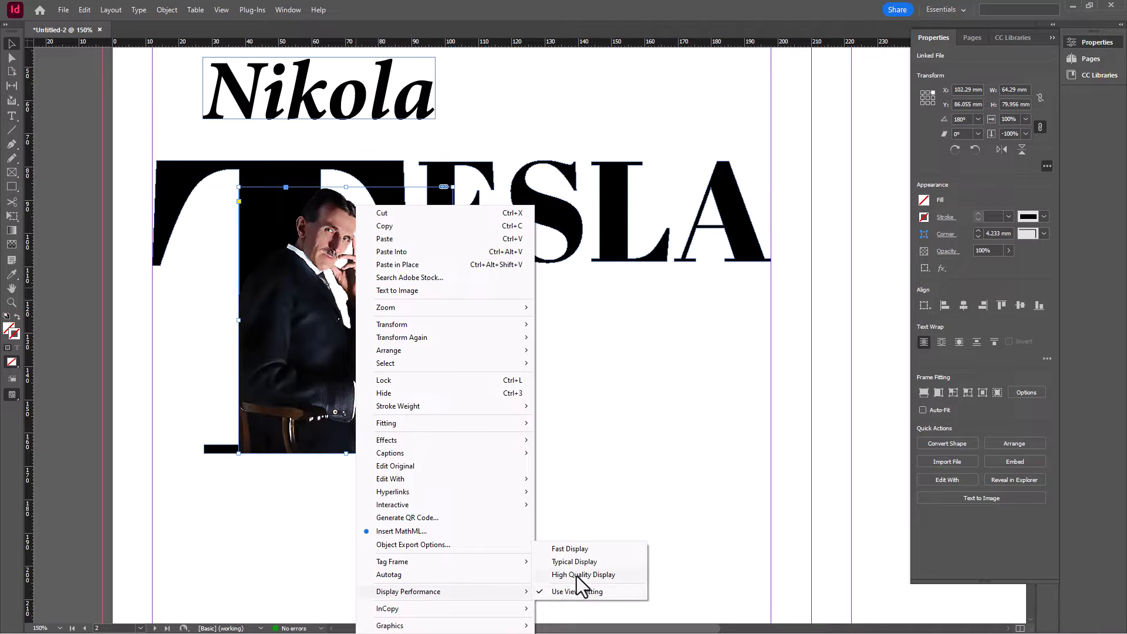
click(576, 576)
scroll(345, 222, up, 2)
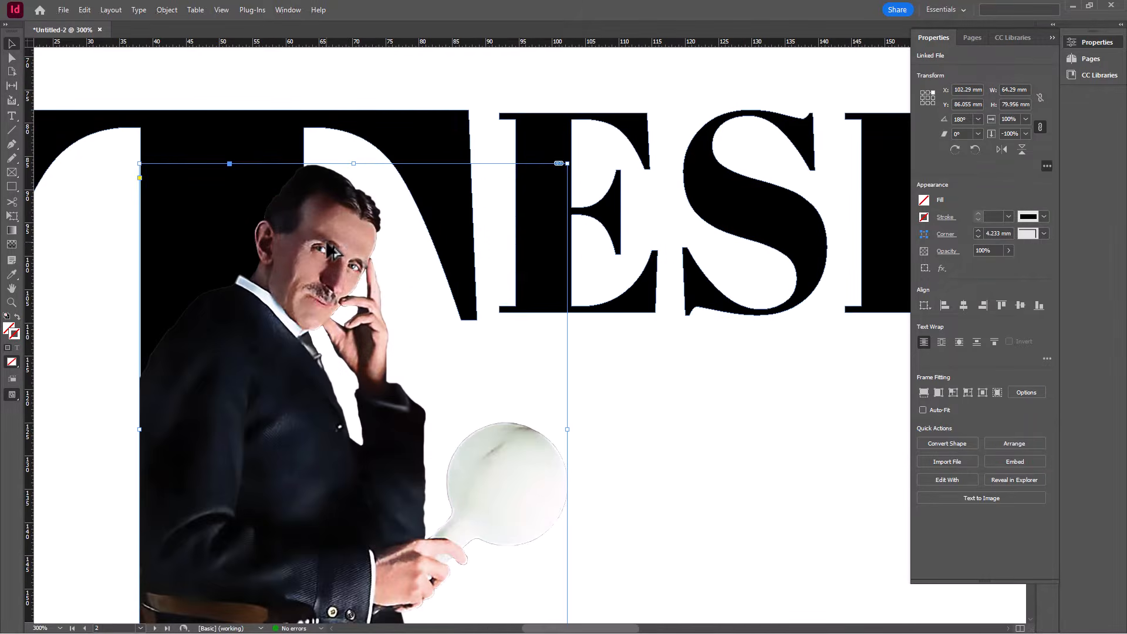
scroll(331, 251, down, 2)
Merge the outlined "T" and "ESLA" into one shape with Pathfinder Add
click(532, 258)
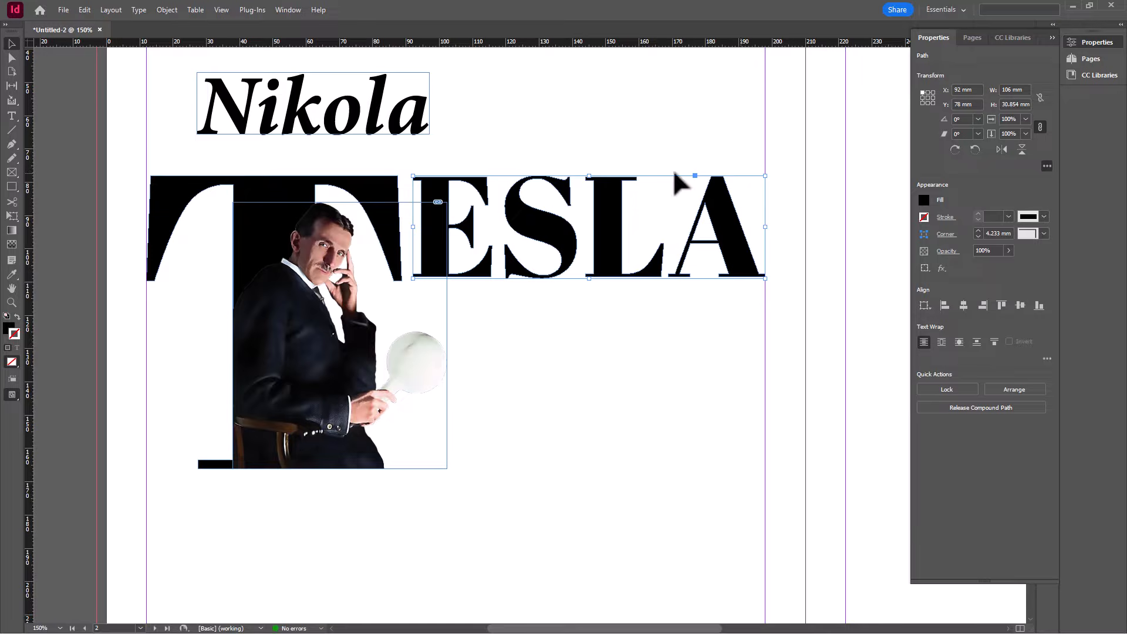
shift+click(397, 180)
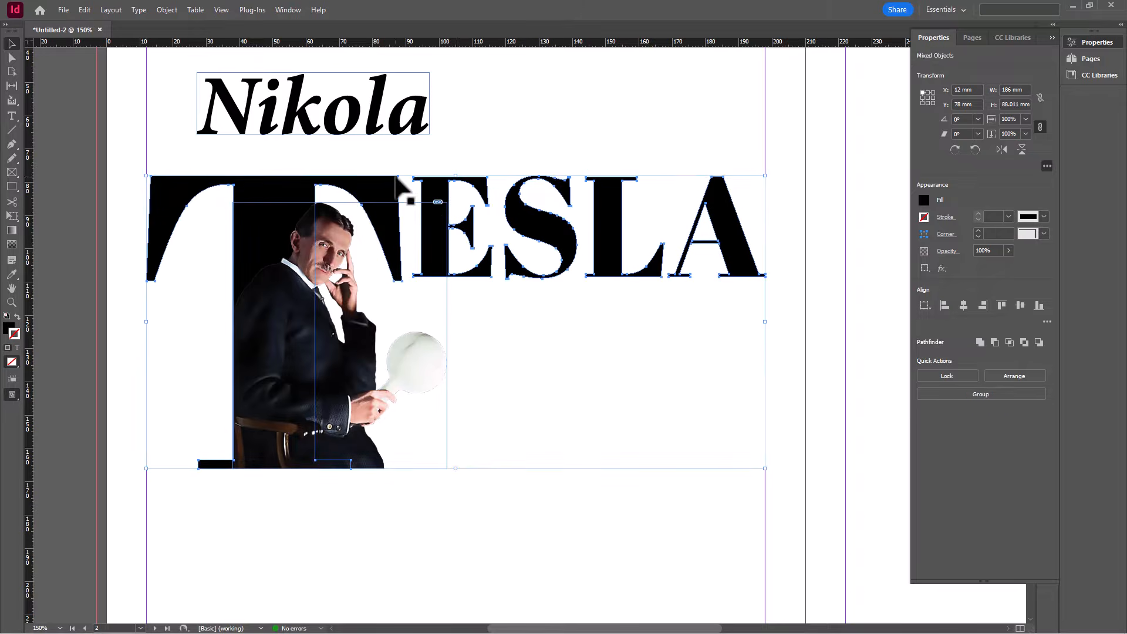
click(167, 10)
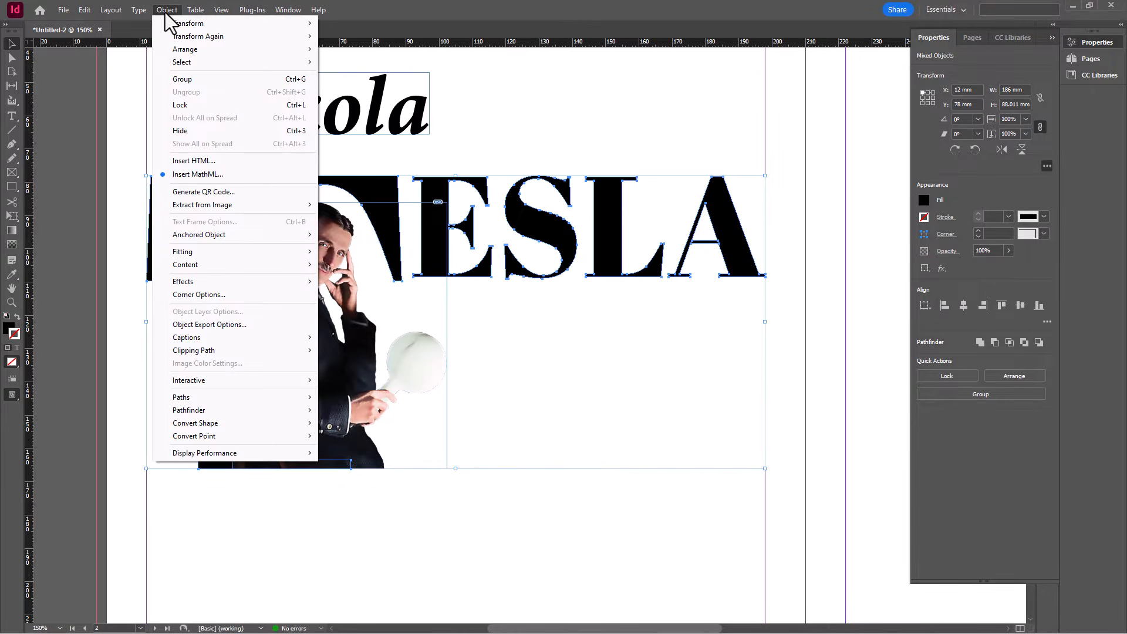
mouse_move(224, 414)
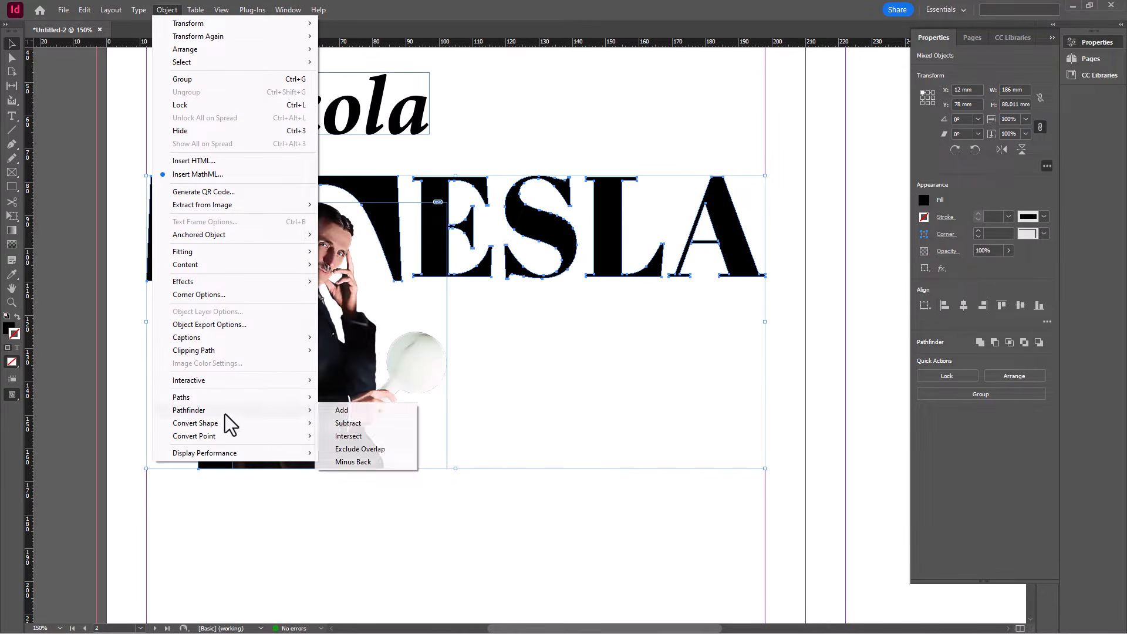
click(354, 410)
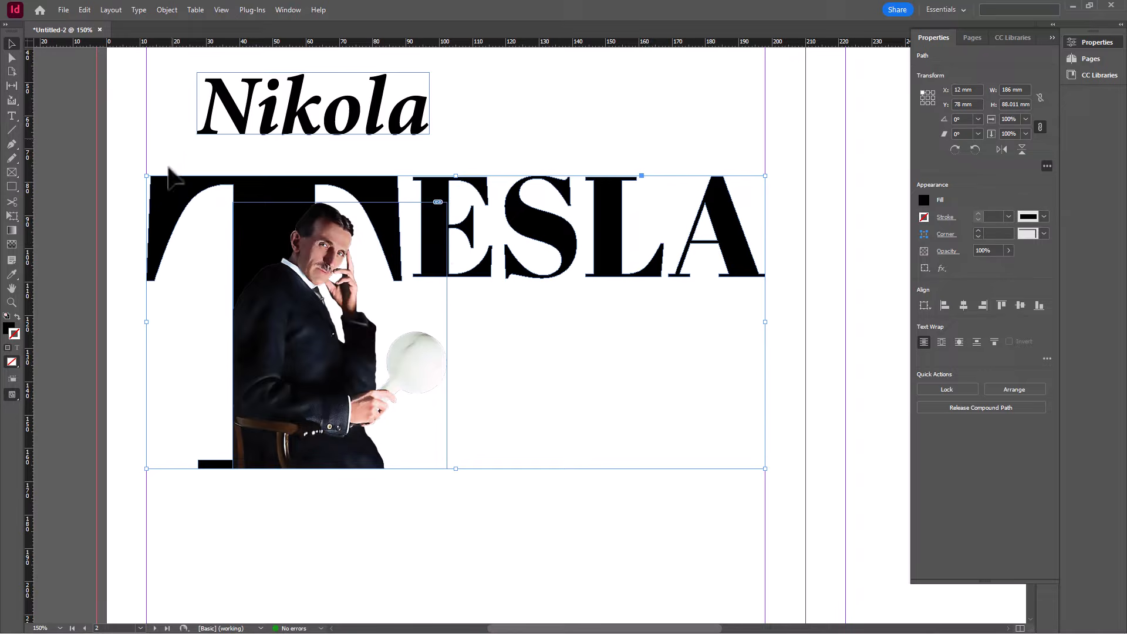
Set the content type of the merged title shape to Graphic
right_click(172, 193)
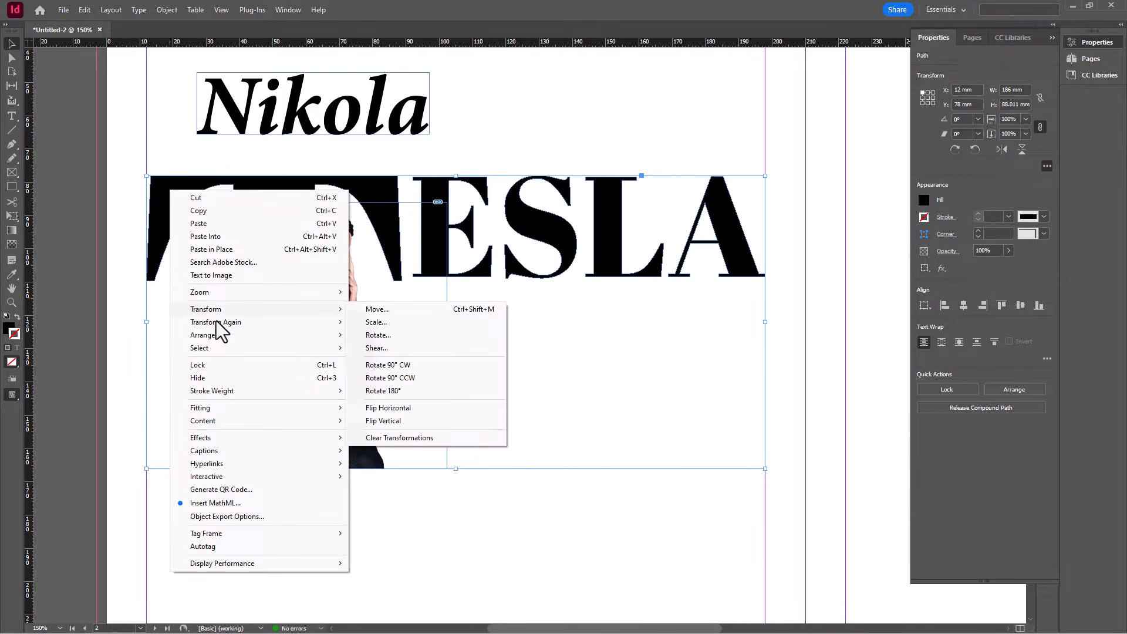
mouse_move(227, 422)
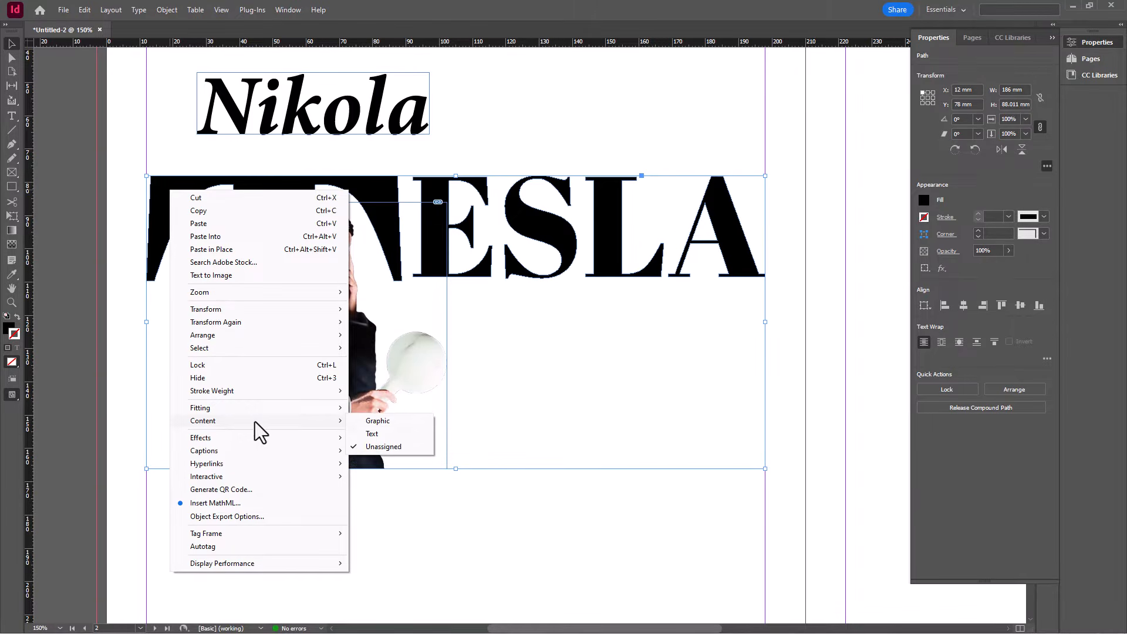
click(400, 421)
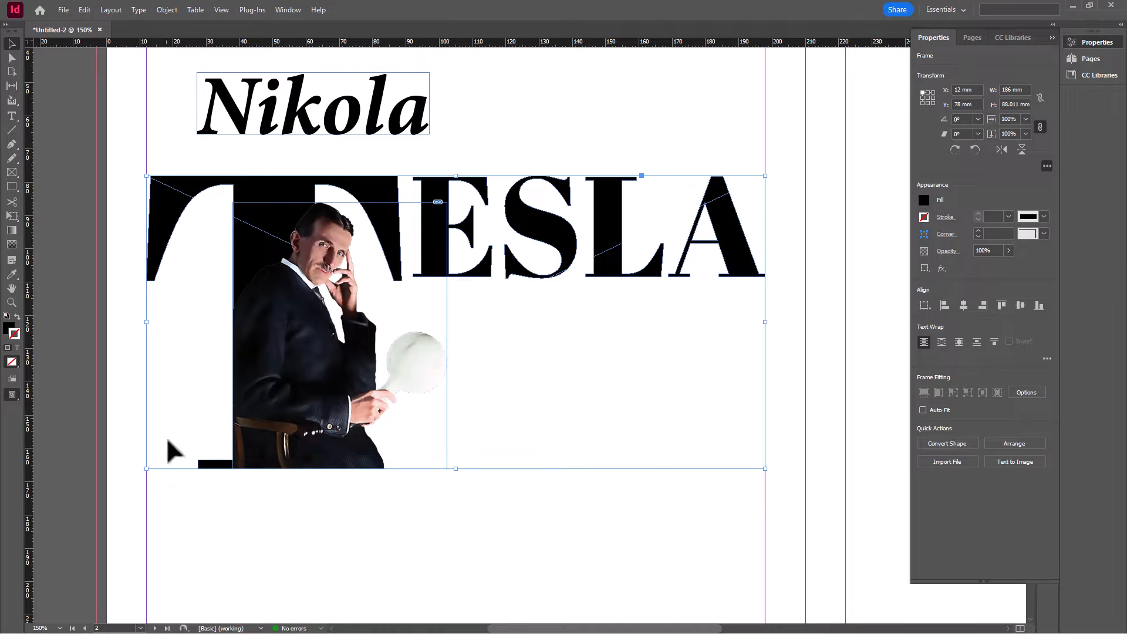
Place the Background image inside the merged "TESLA" title frame
click(64, 10)
click(104, 179)
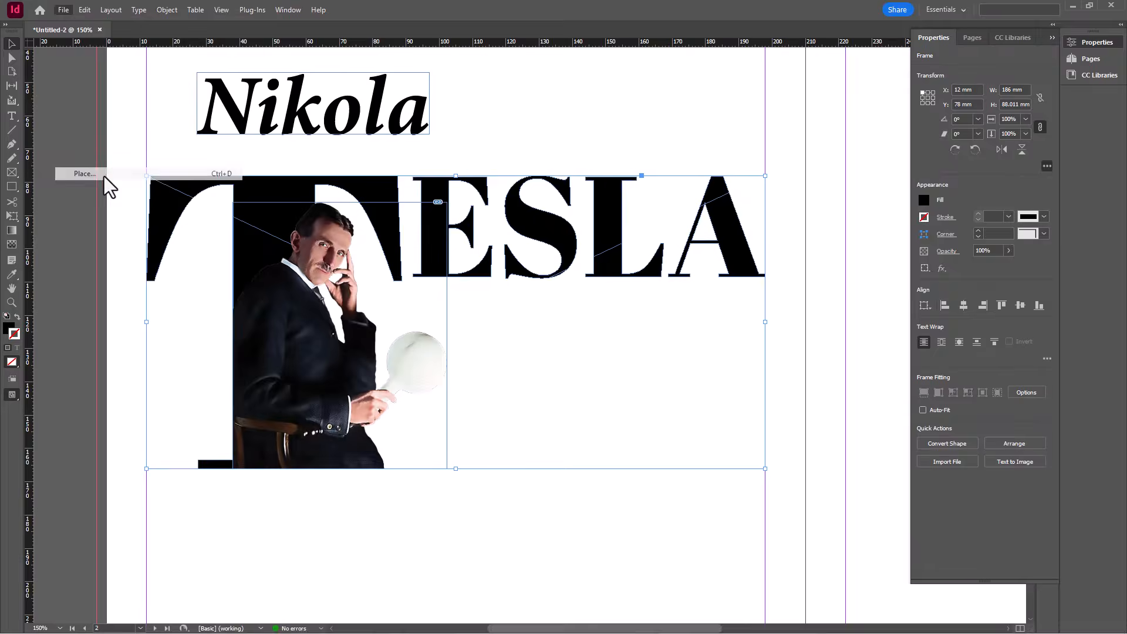
click(449, 276)
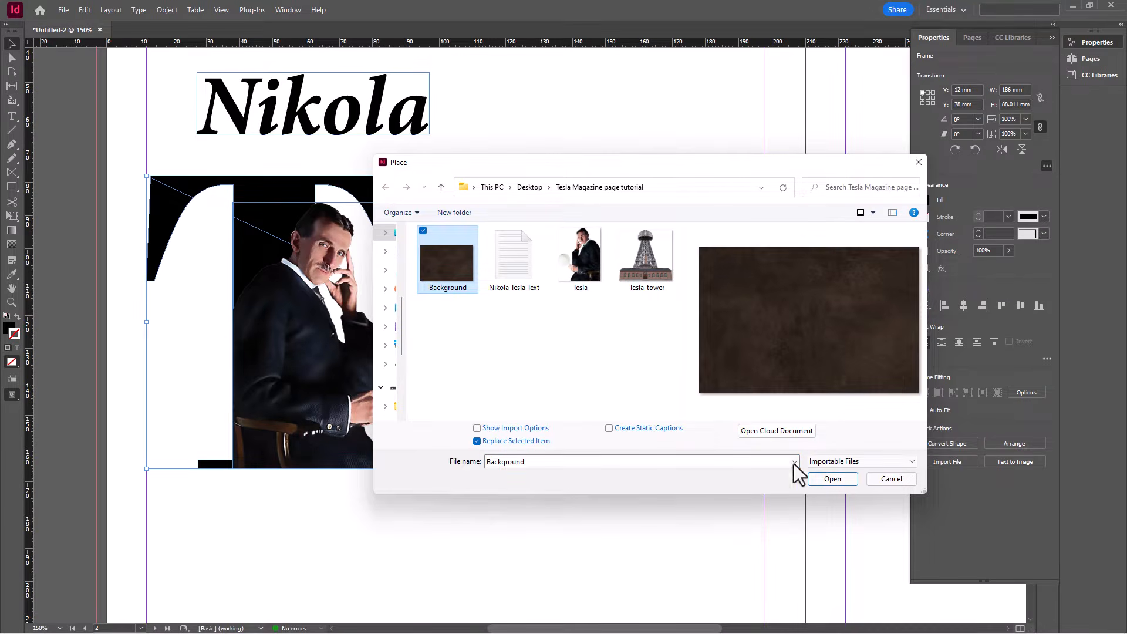
click(843, 481)
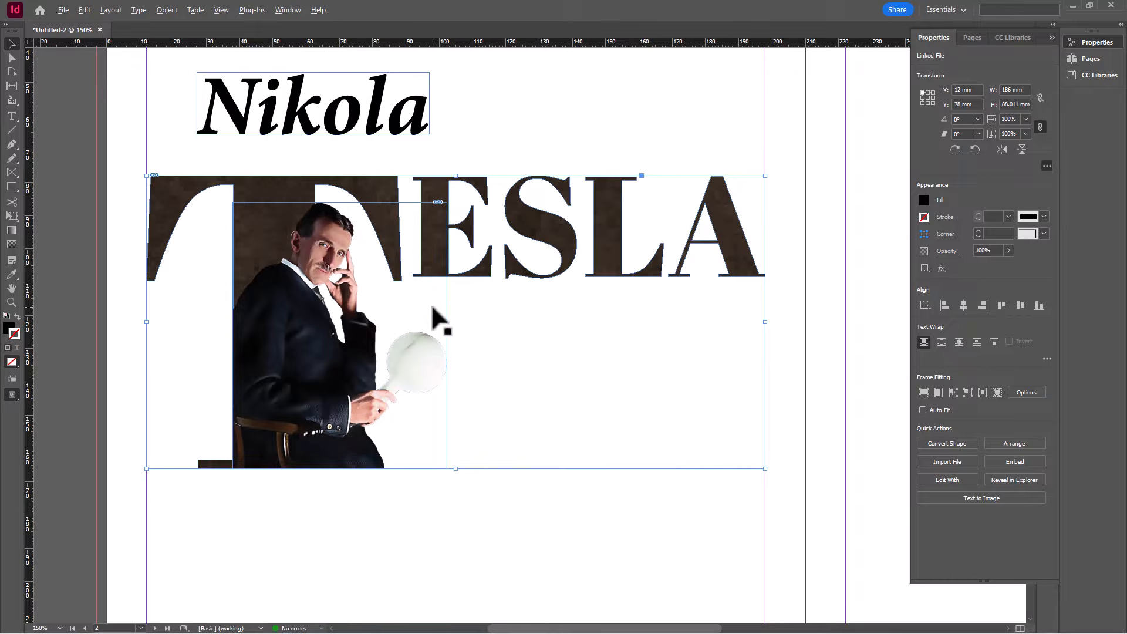
Scale the background image inside the "TESLA" title down to about 192 × 123 mm and position it to cover the letters
scroll(432, 307, down, 3)
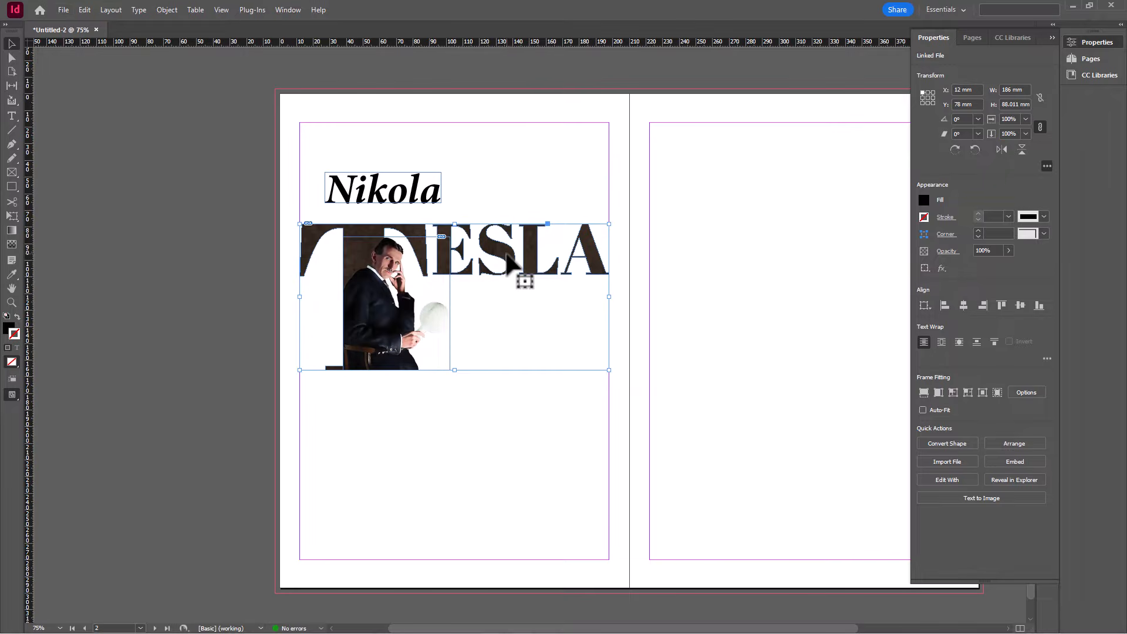
click(506, 258)
scroll(503, 265, down, 3)
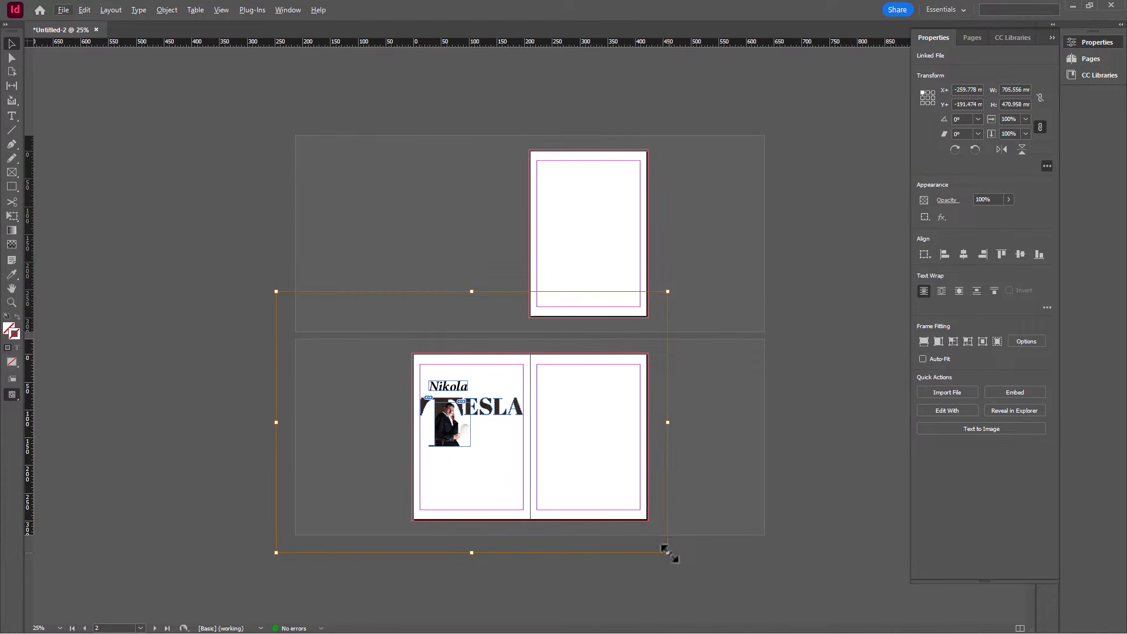
drag(668, 553, 520, 450)
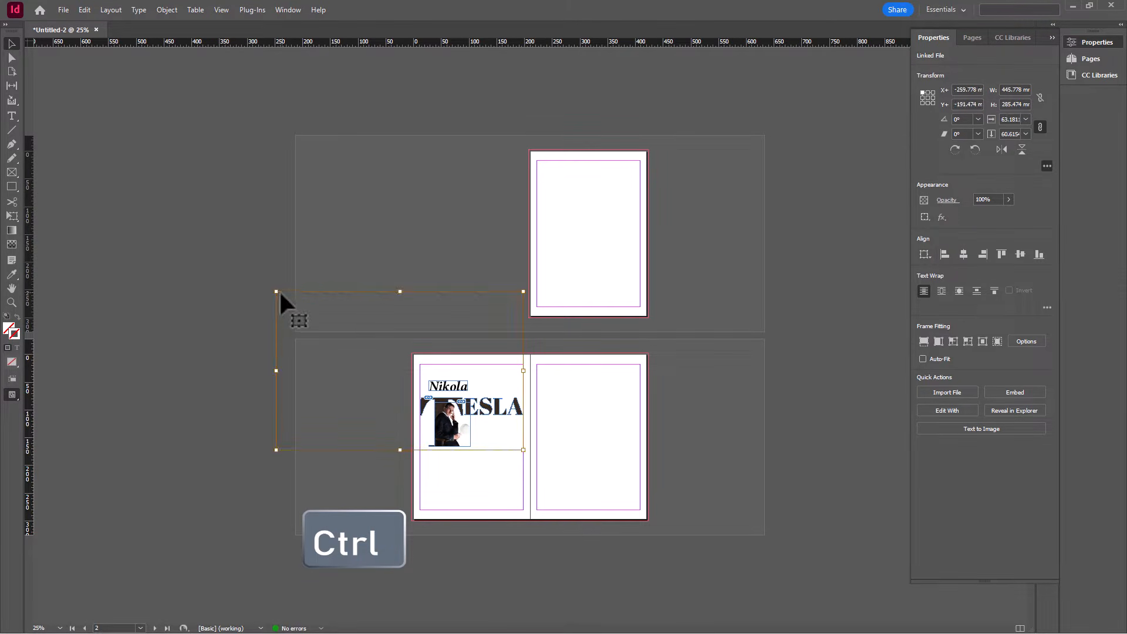
drag(280, 293, 414, 387)
scroll(495, 429, up, 2)
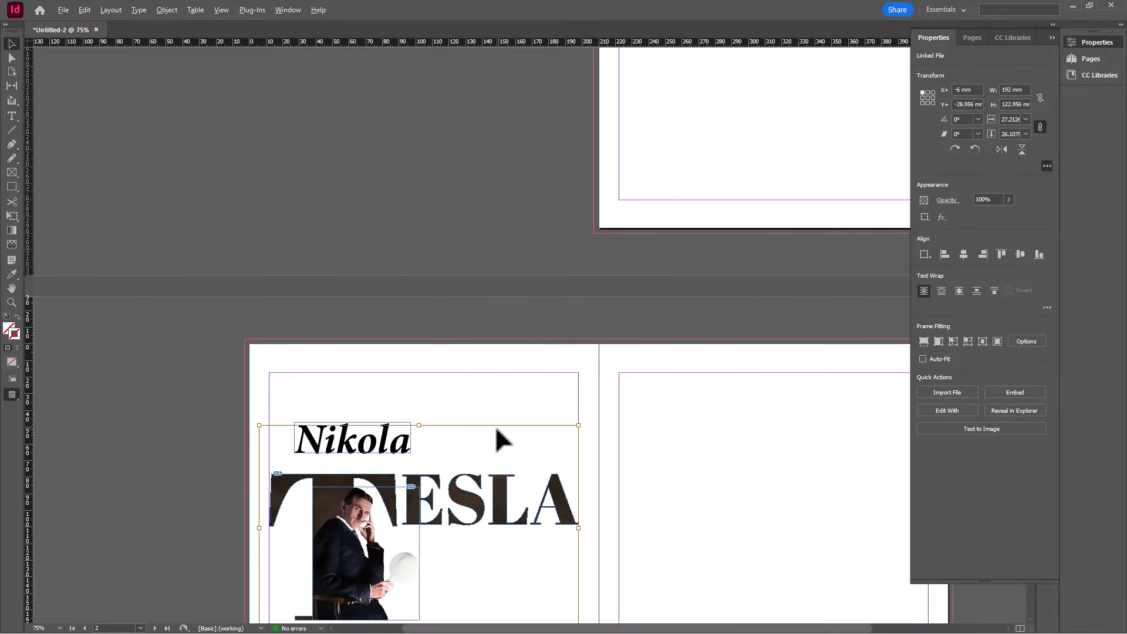
scroll(499, 411, down, 3)
scroll(500, 385, up, 2)
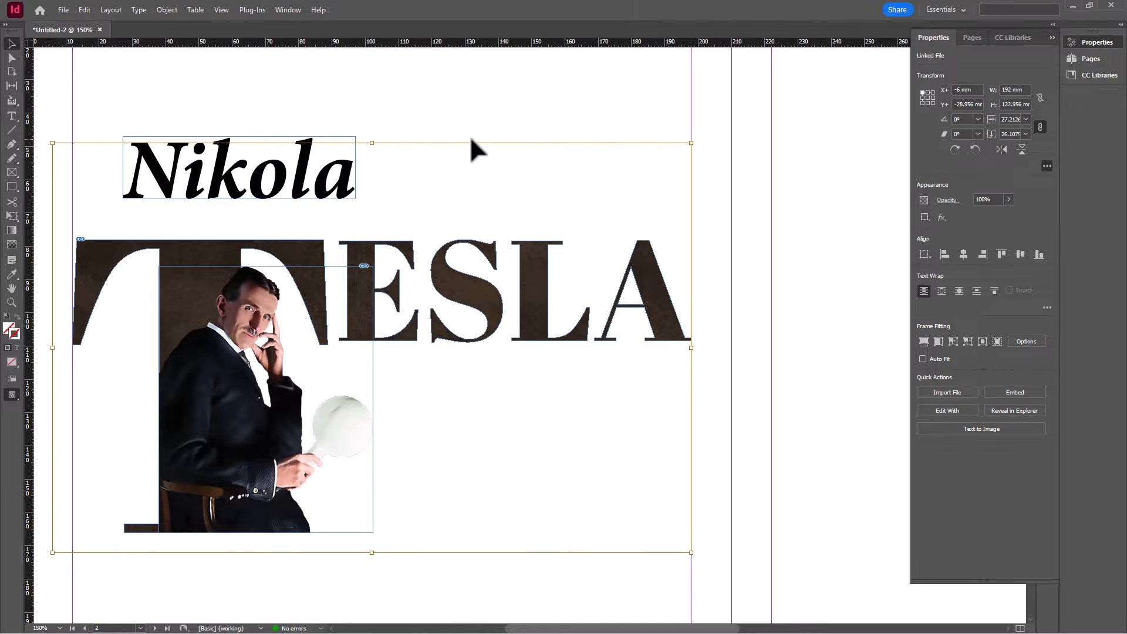
drag(470, 141, 470, 162)
Change the display performance of the background image inside the "TESLA" title and deselect it
right_click(537, 290)
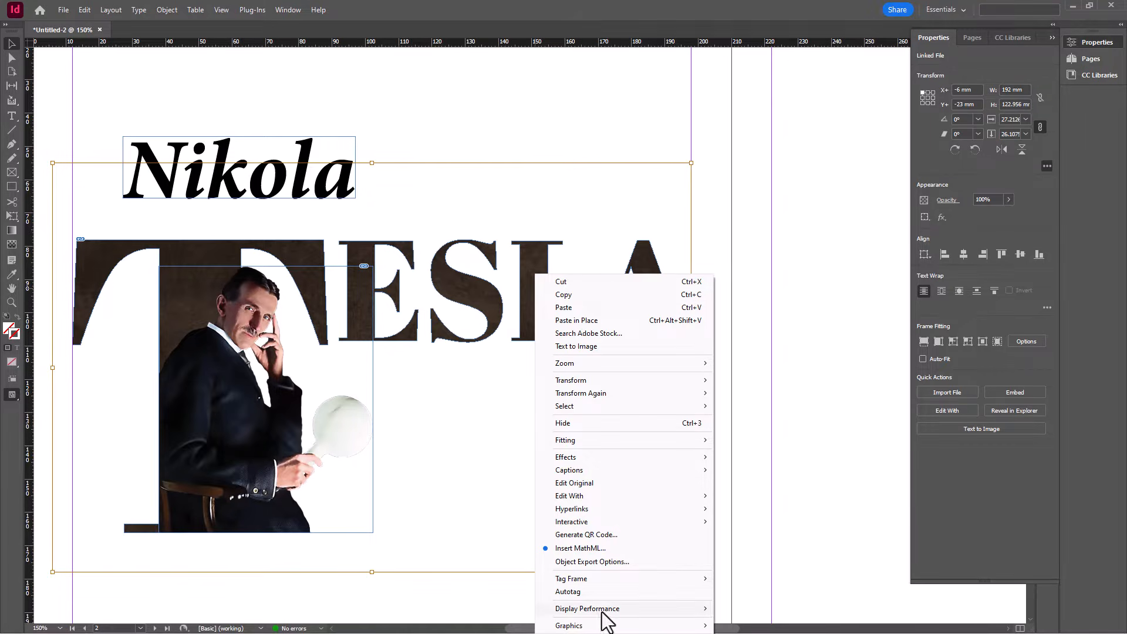
mouse_move(601, 610)
click(755, 593)
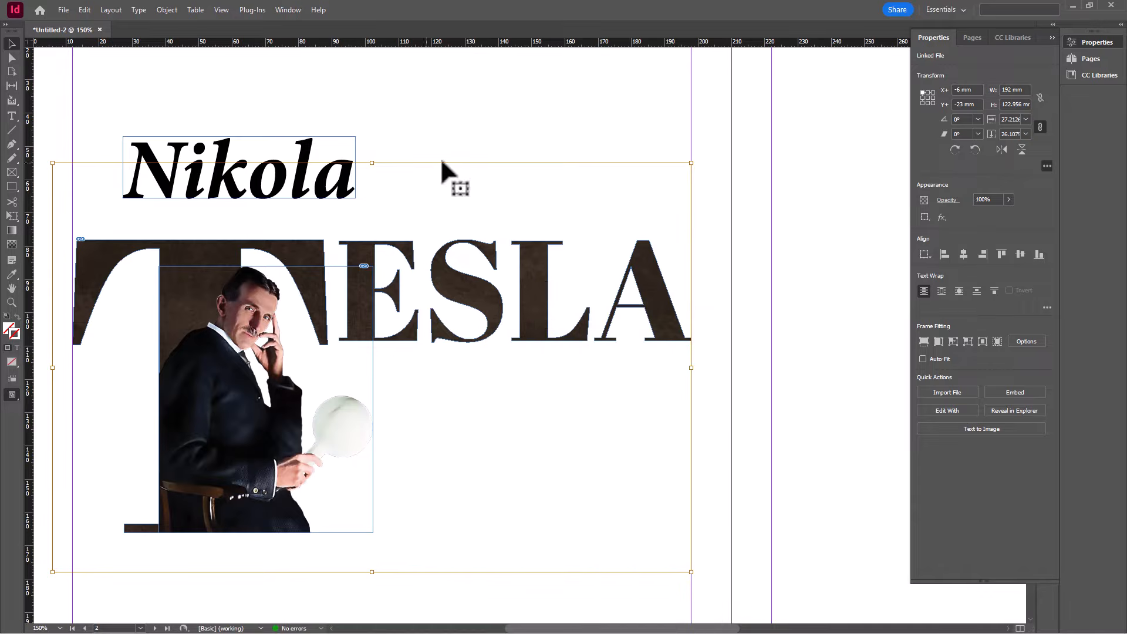
click(497, 133)
key(ctrl+1)
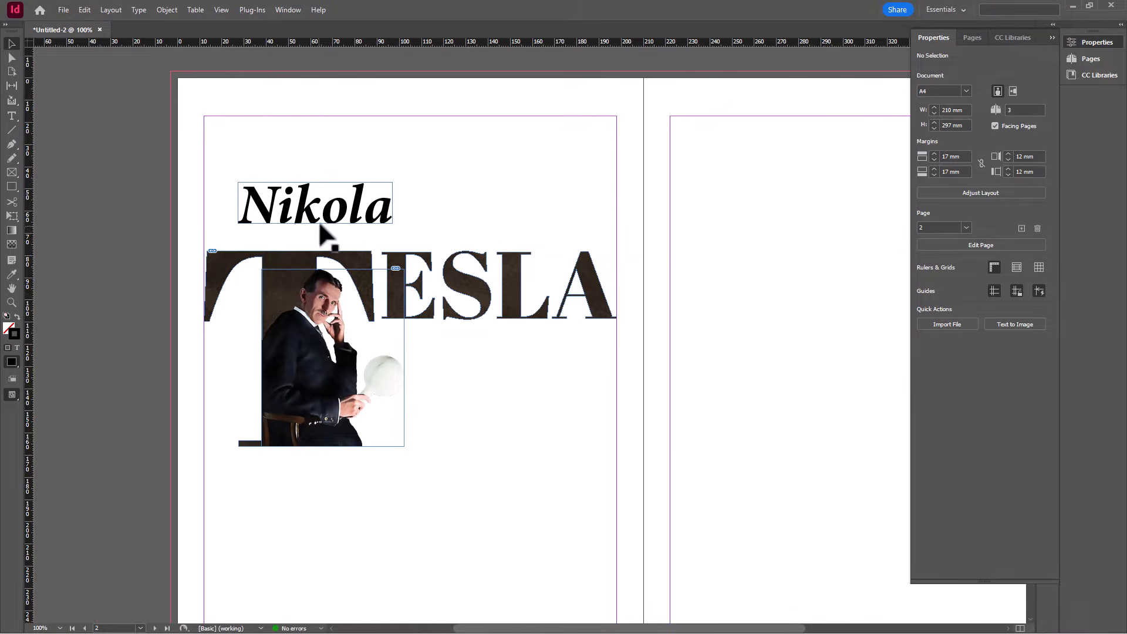
Move the "Nikola" text down and slightly left so it sits just above the "T" of the title
mouse_move(321, 226)
mouse_down()
mouse_move(337, 230)
mouse_move(306, 242)
mouse_up()
click(454, 214)
scroll(496, 238, down, 2)
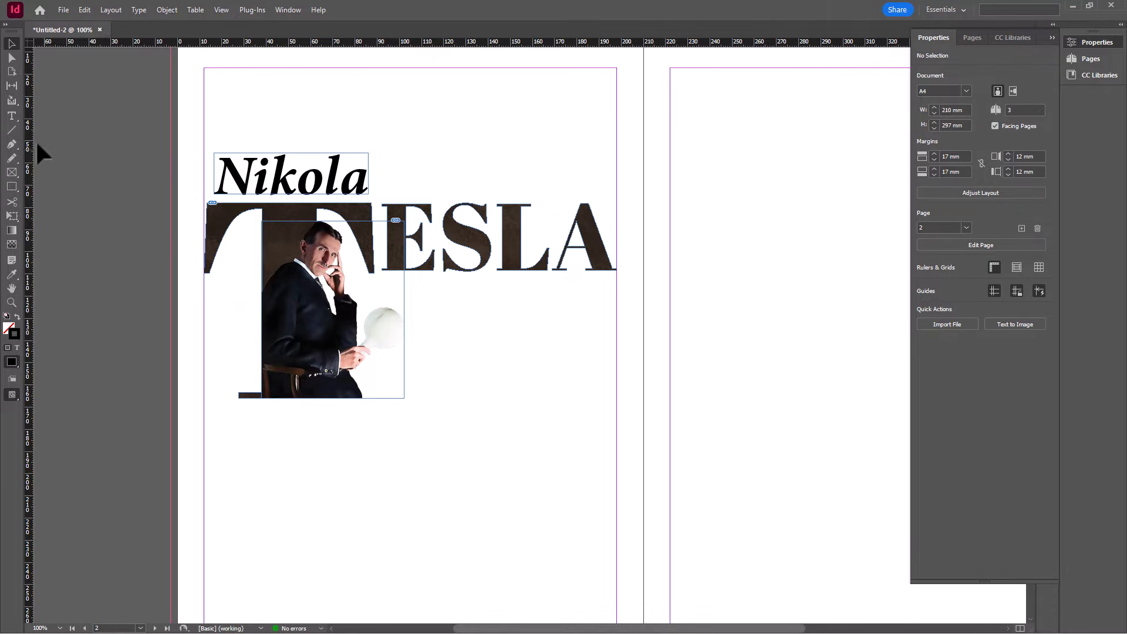
Draw a text frame about 79 × 40 mm below "ESLA" and paste Notepad's "The story of one of the greatest minds of the 20th century" into it
click(12, 116)
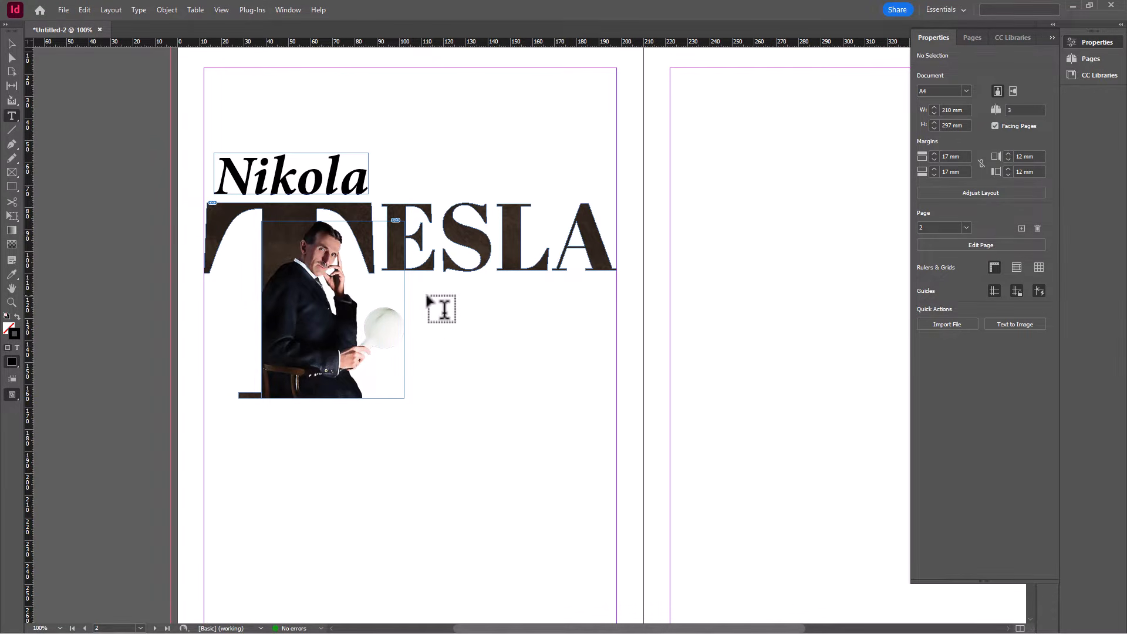
drag(426, 295, 599, 382)
key(alt+Tab)
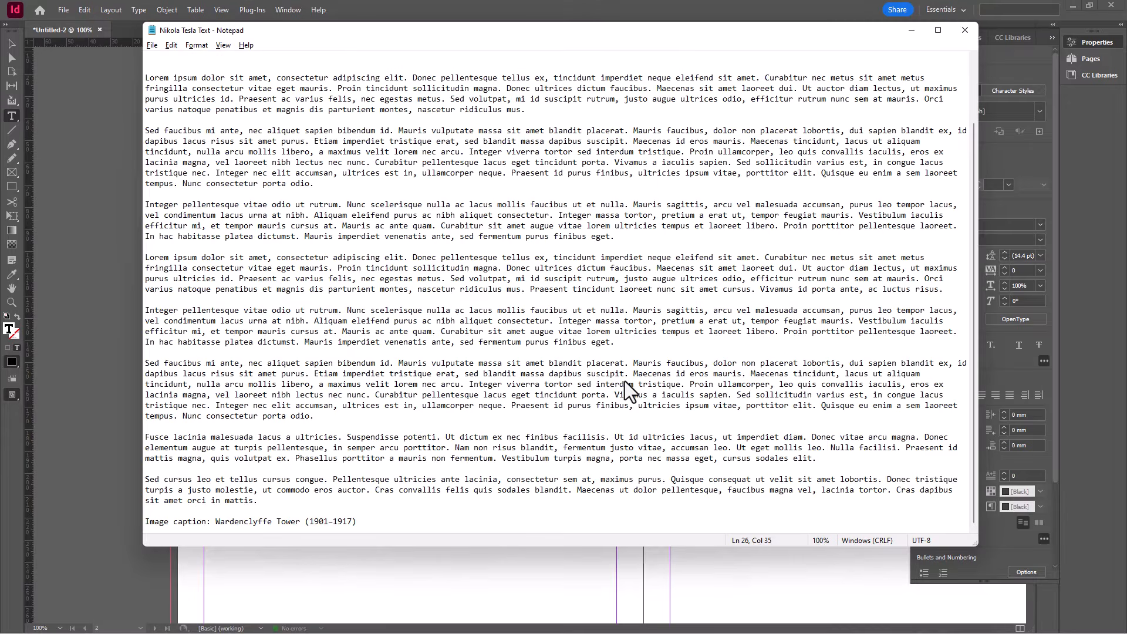
scroll(613, 329, up, 3)
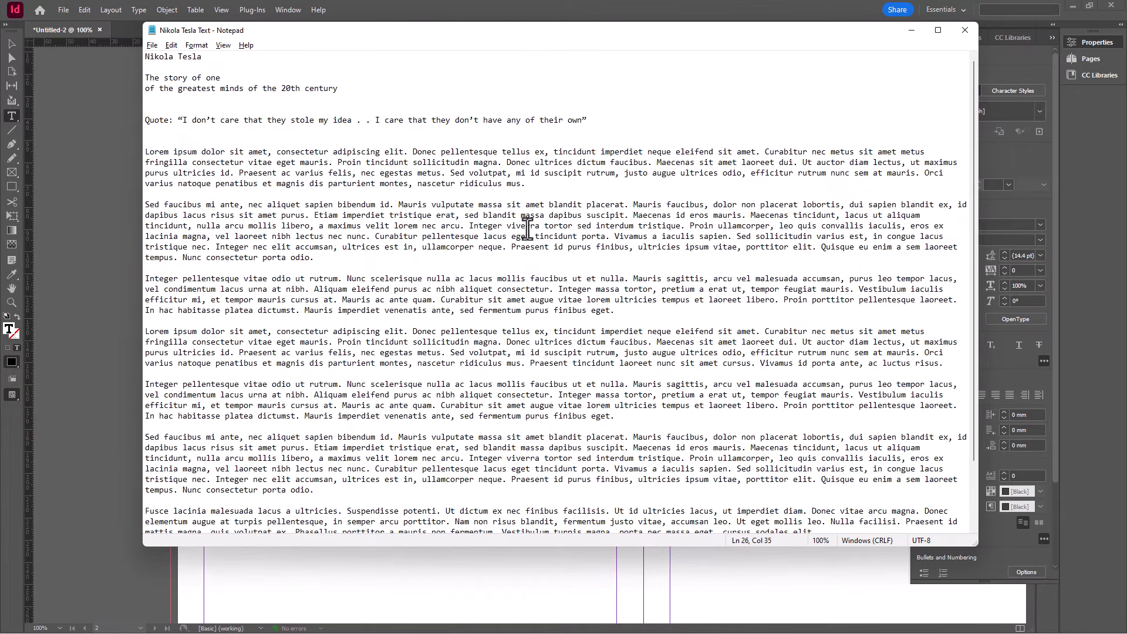
drag(147, 79, 338, 94)
key(ctrl+c)
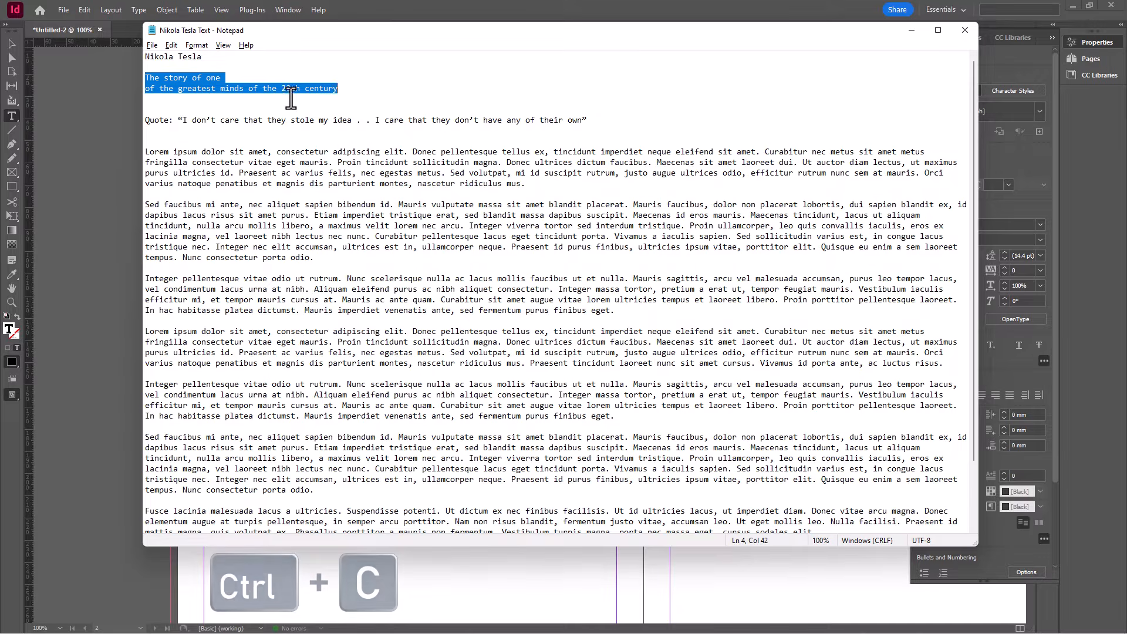
click(101, 144)
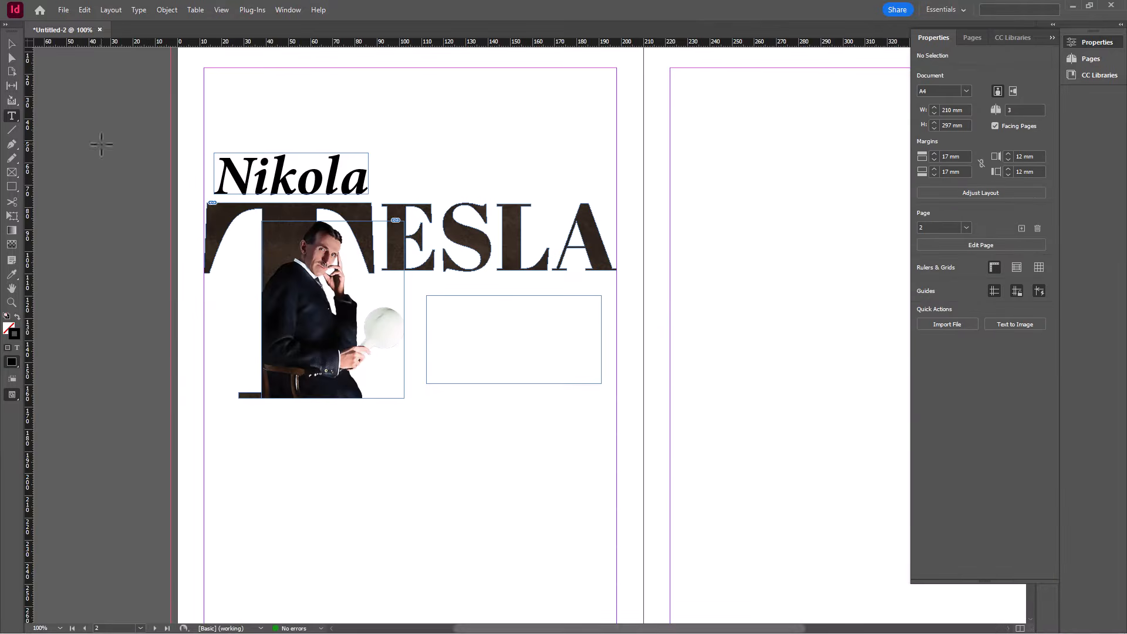
click(453, 308)
key(ctrl+v)
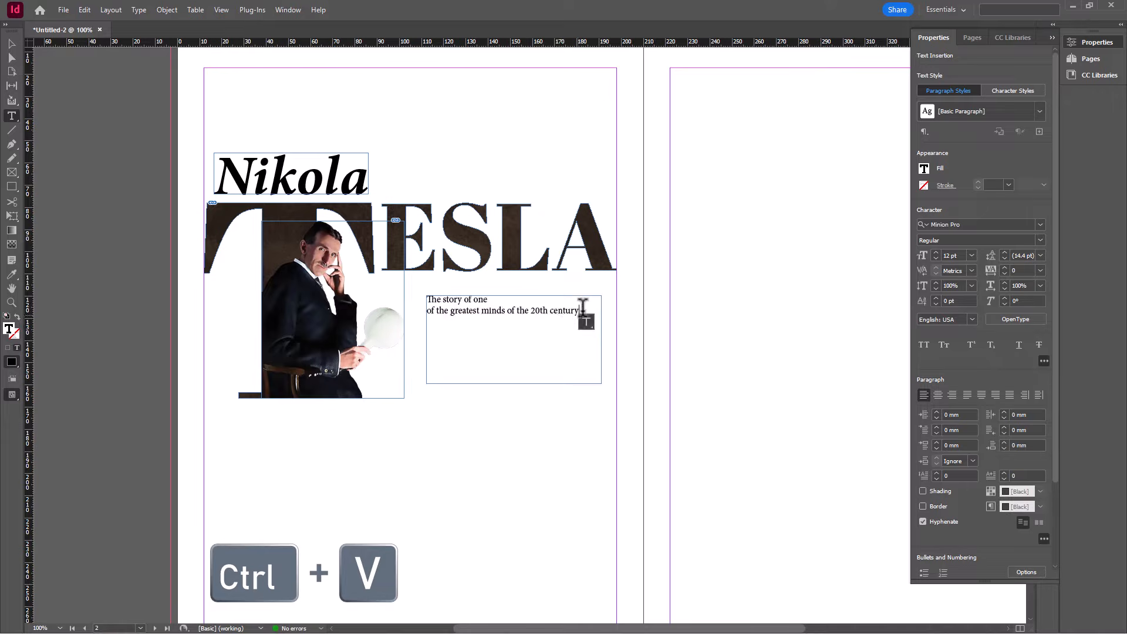
Set the font style of the two-line subtitle text to Italic
drag(584, 307, 435, 288)
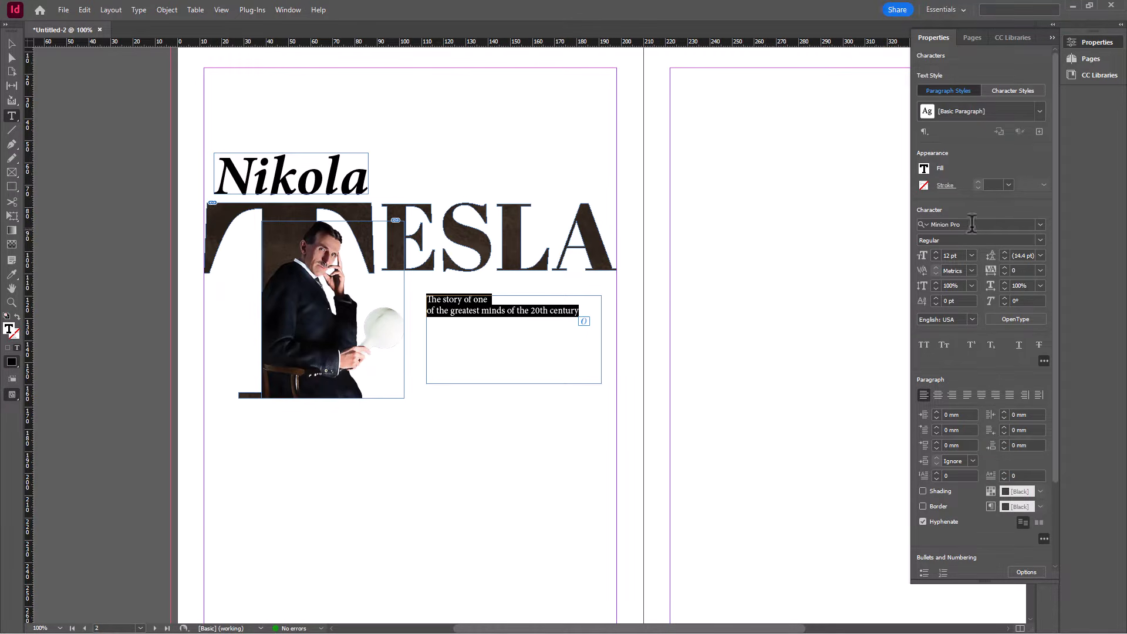
click(1039, 238)
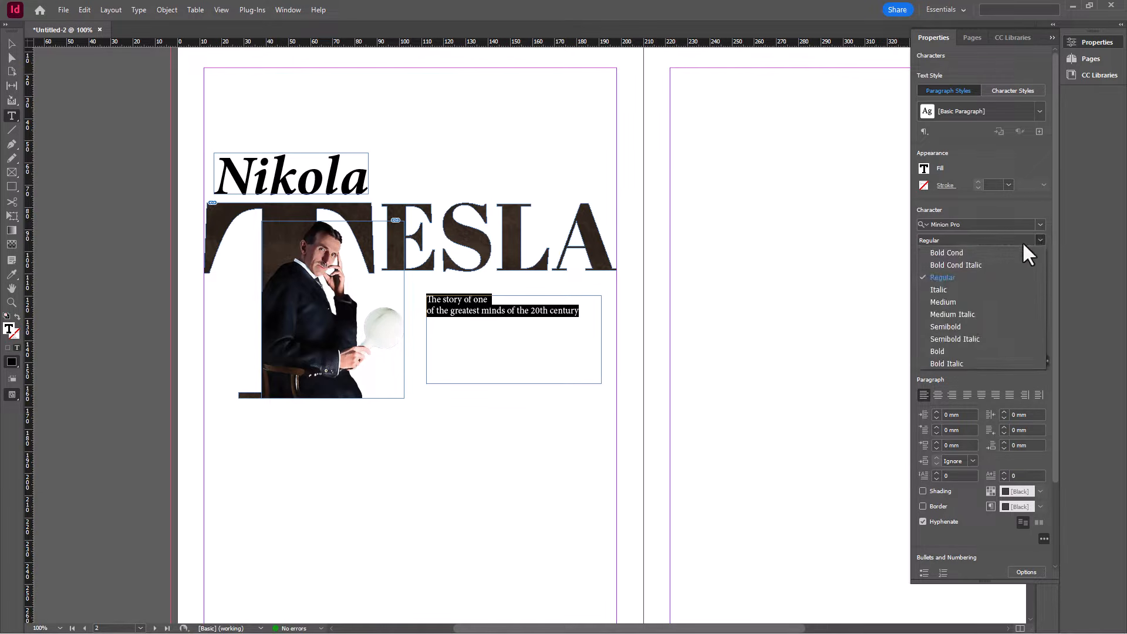
click(942, 287)
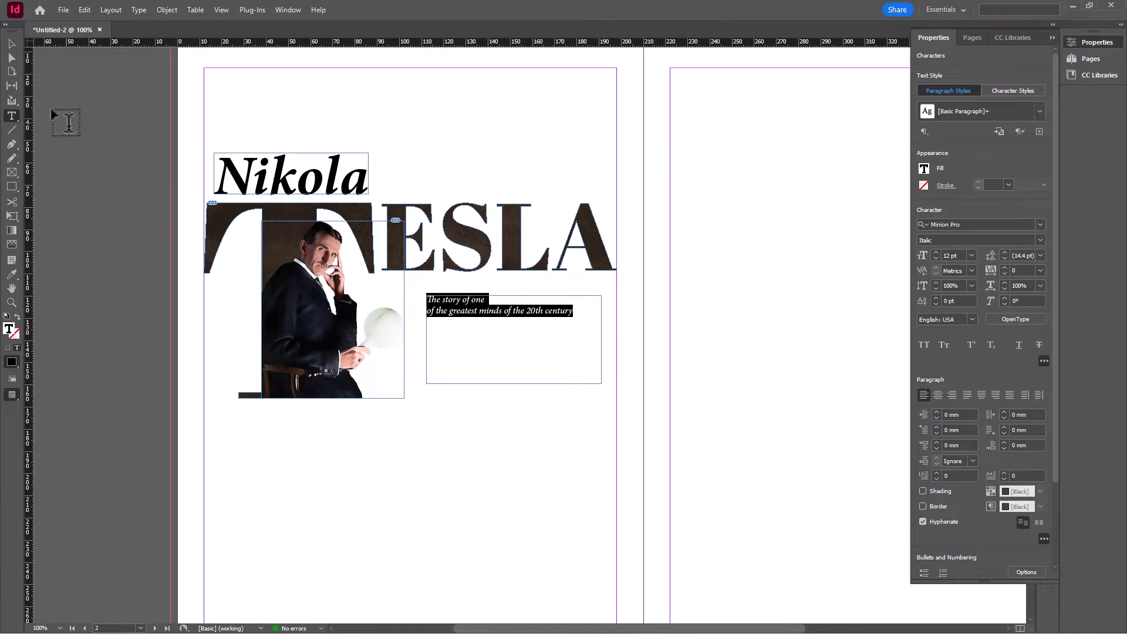
Tighten the subtitle frame around its text, scale frame and text together to about 76 × 38 mm, and nudge it slightly up and left
click(11, 43)
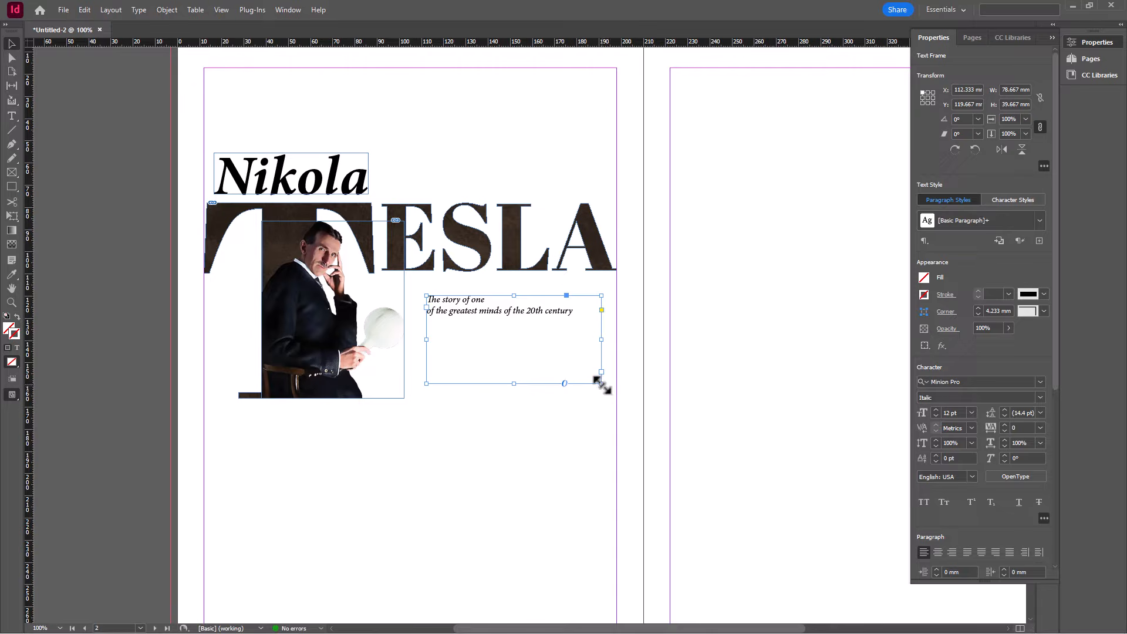
drag(602, 383, 502, 333)
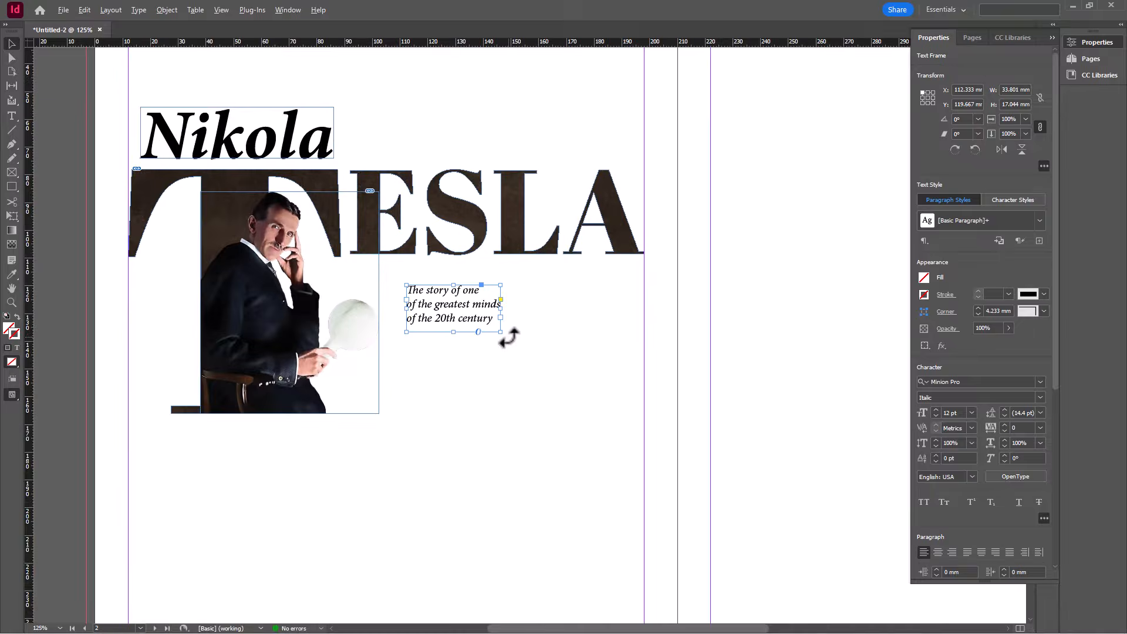
scroll(503, 344, up, 1)
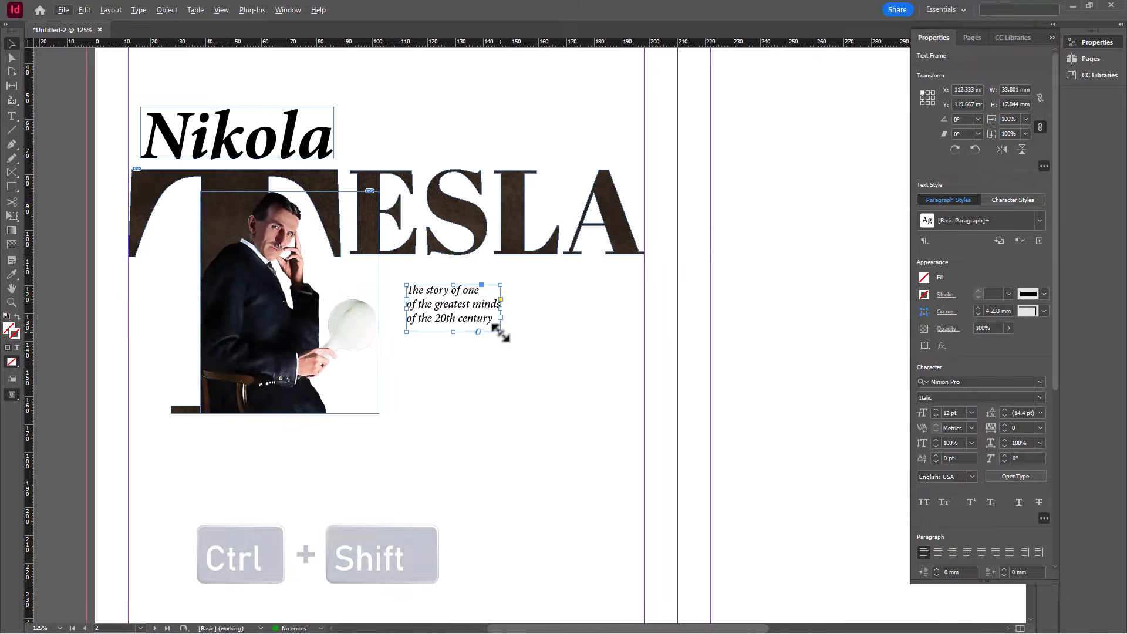
drag(500, 332, 616, 390)
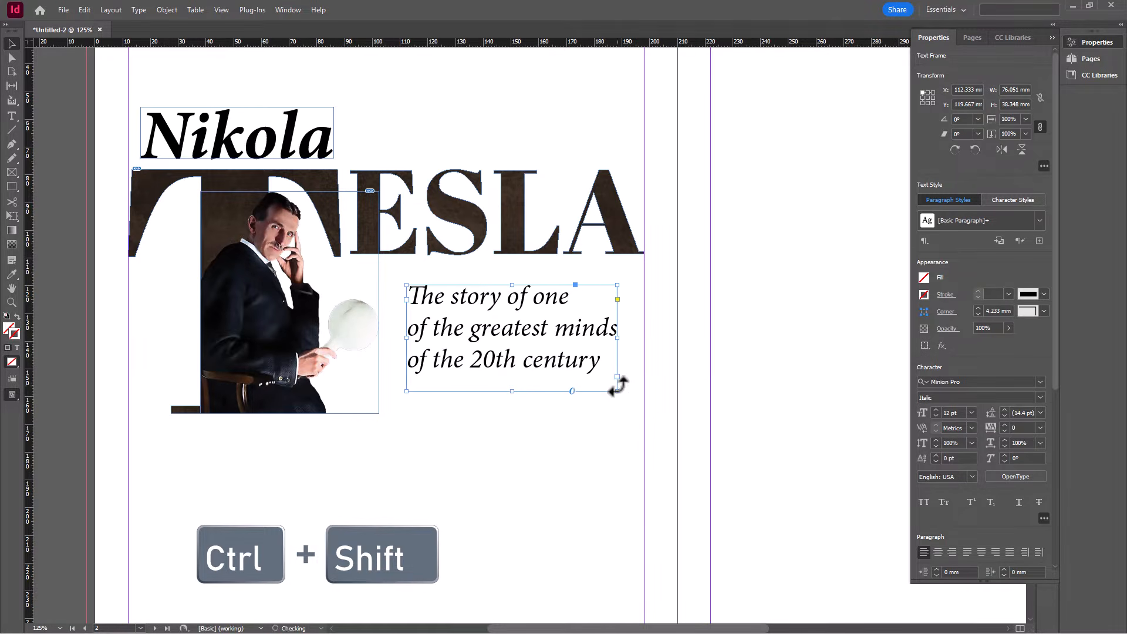
drag(541, 335, 536, 332)
Set the font size of the whole subtitle to 24 pt
double_click(536, 331)
key(ctrl+a)
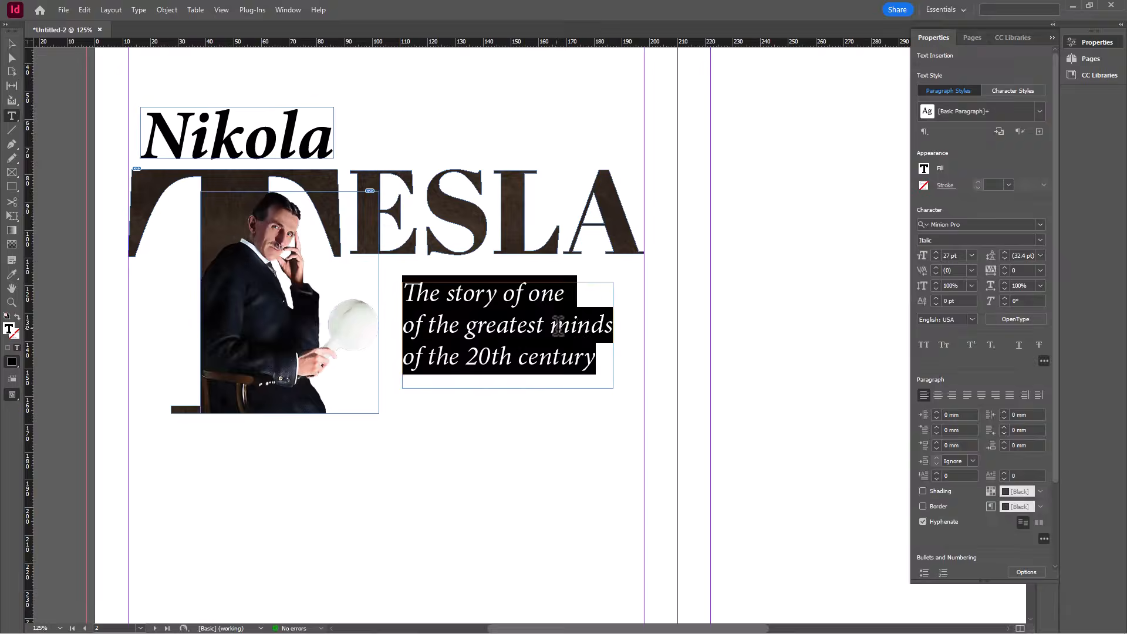
click(972, 256)
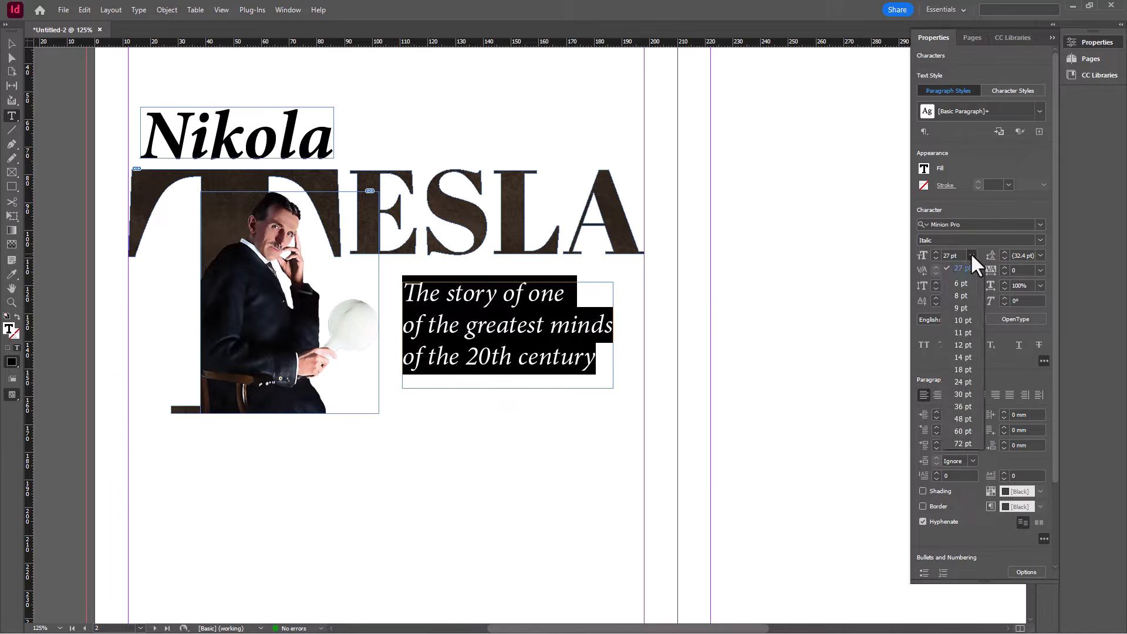
click(963, 380)
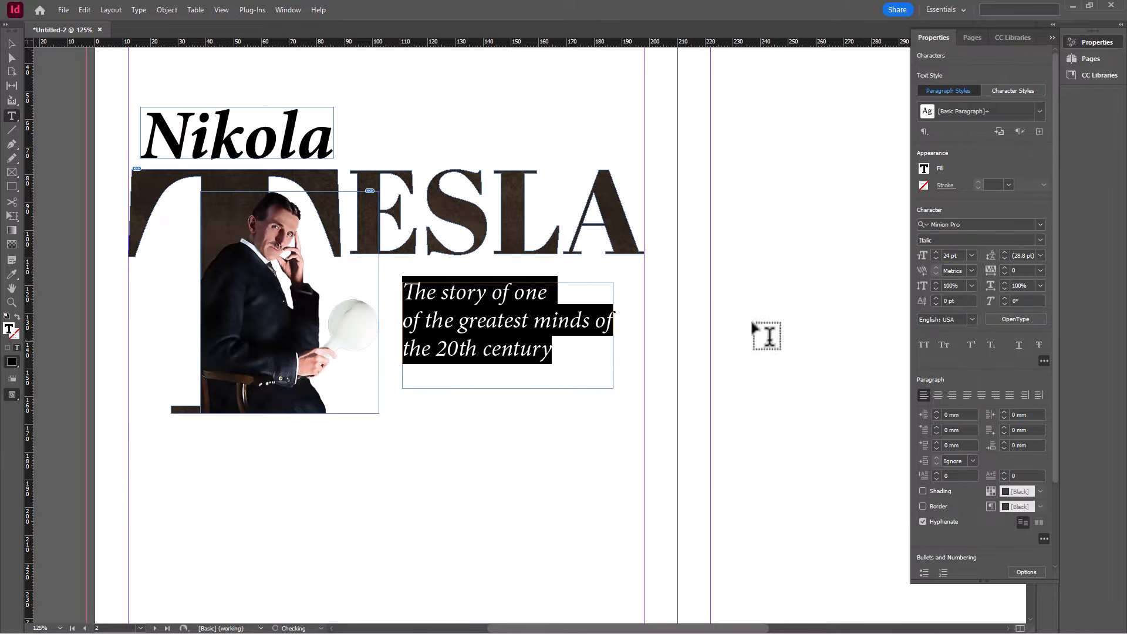
Narrow the subtitle frame to about 70 mm so the last line reads "of the 20th century", and shift it slightly right
click(11, 44)
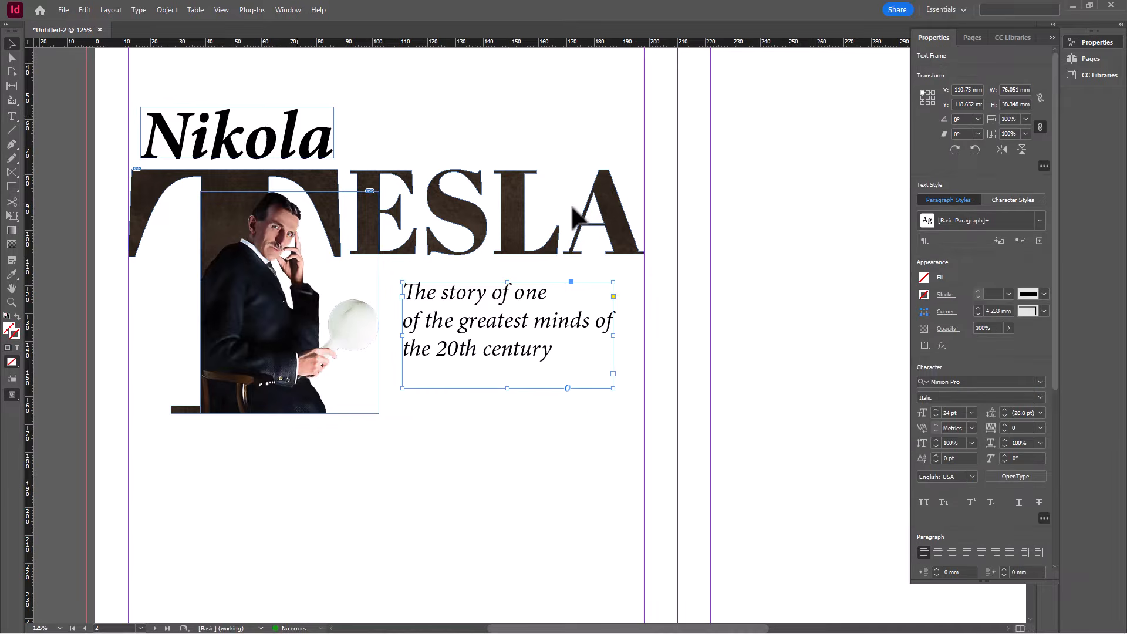
drag(614, 336, 558, 327)
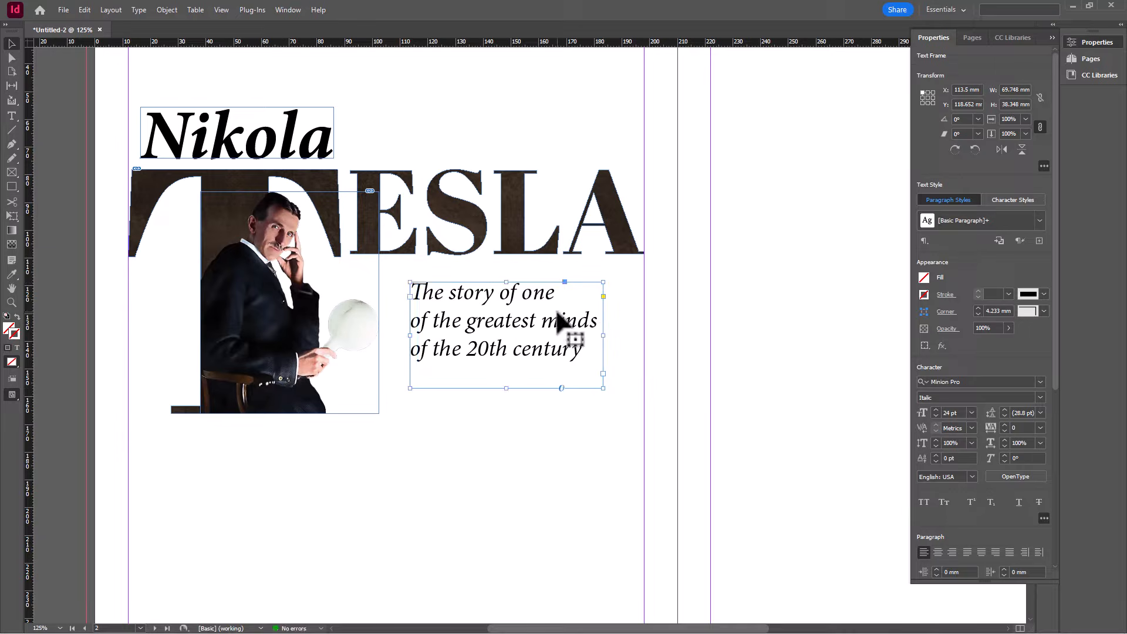
scroll(539, 371, down, 2)
click(539, 370)
Draw a text frame about 64 mm wide below the portrait, from the left edge of the "T" base down to the bottom margin
scroll(551, 334, down, 3)
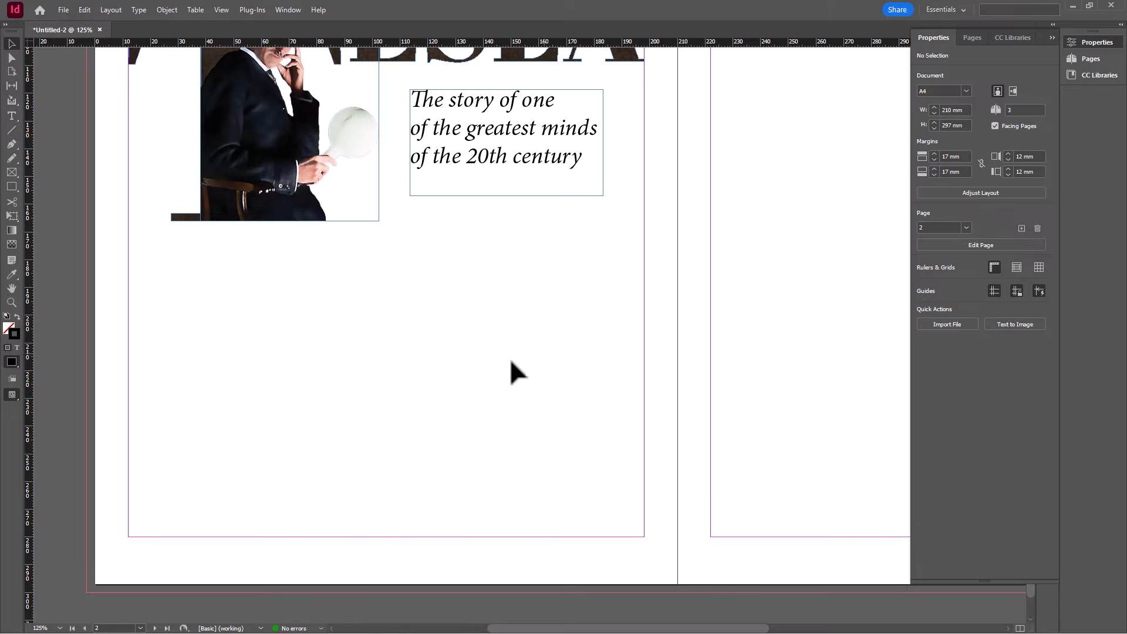
scroll(510, 362, up, 2)
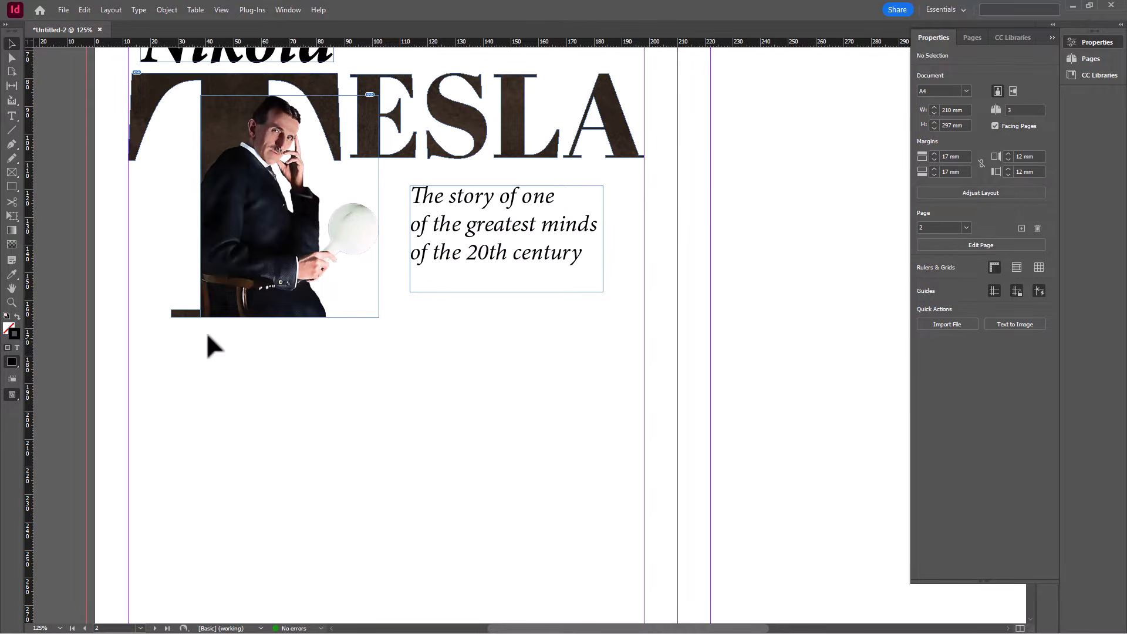
scroll(214, 323, down, 2)
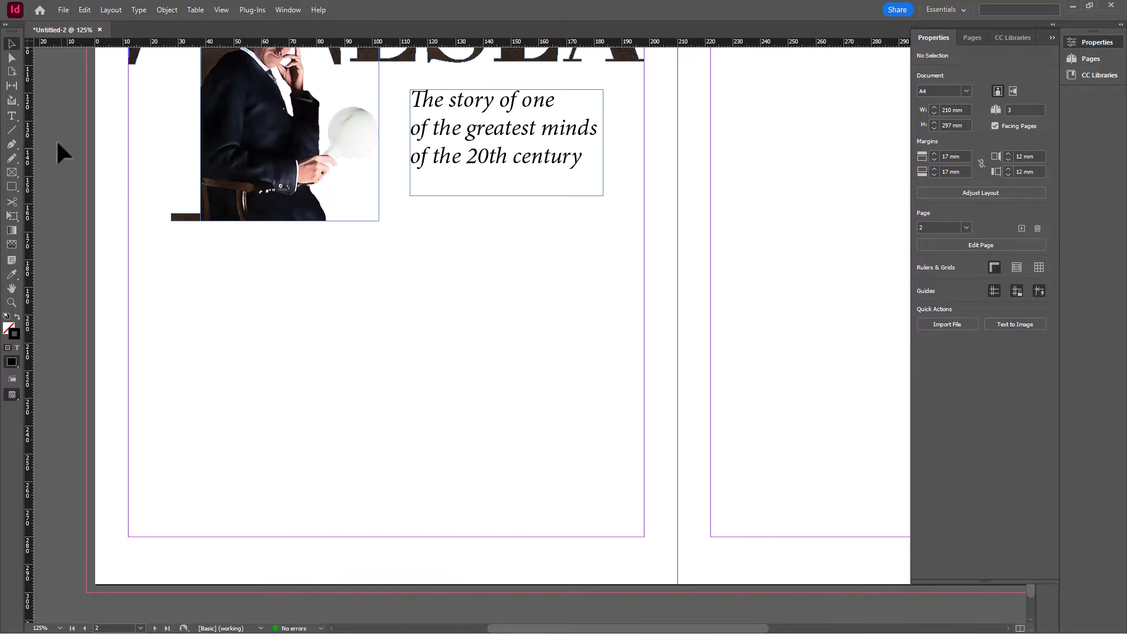
click(12, 116)
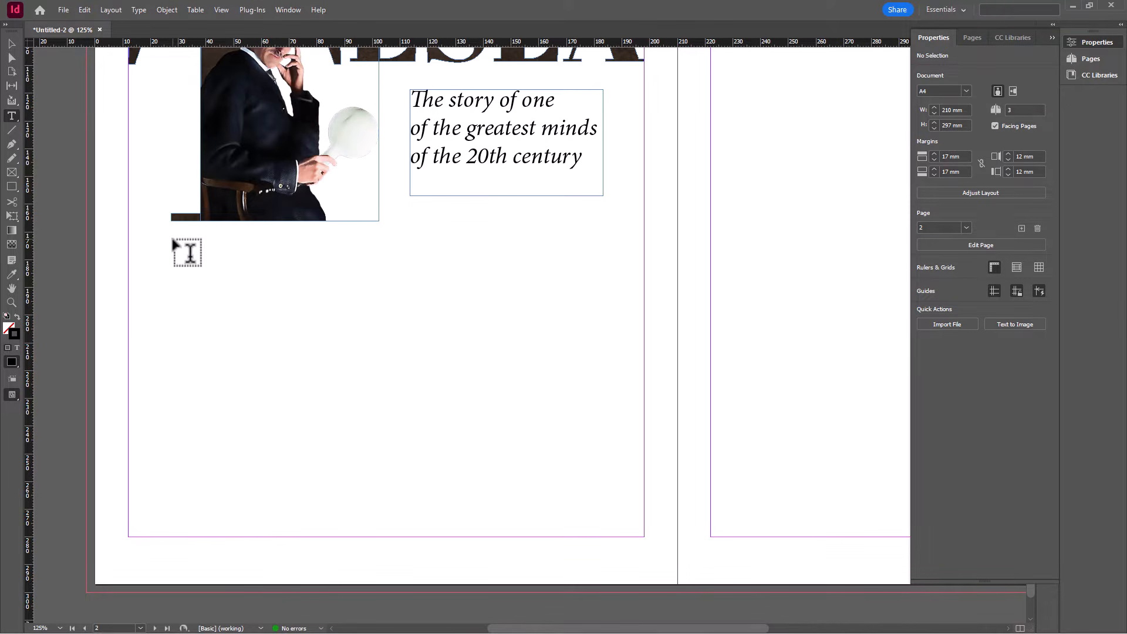
drag(173, 239, 350, 536)
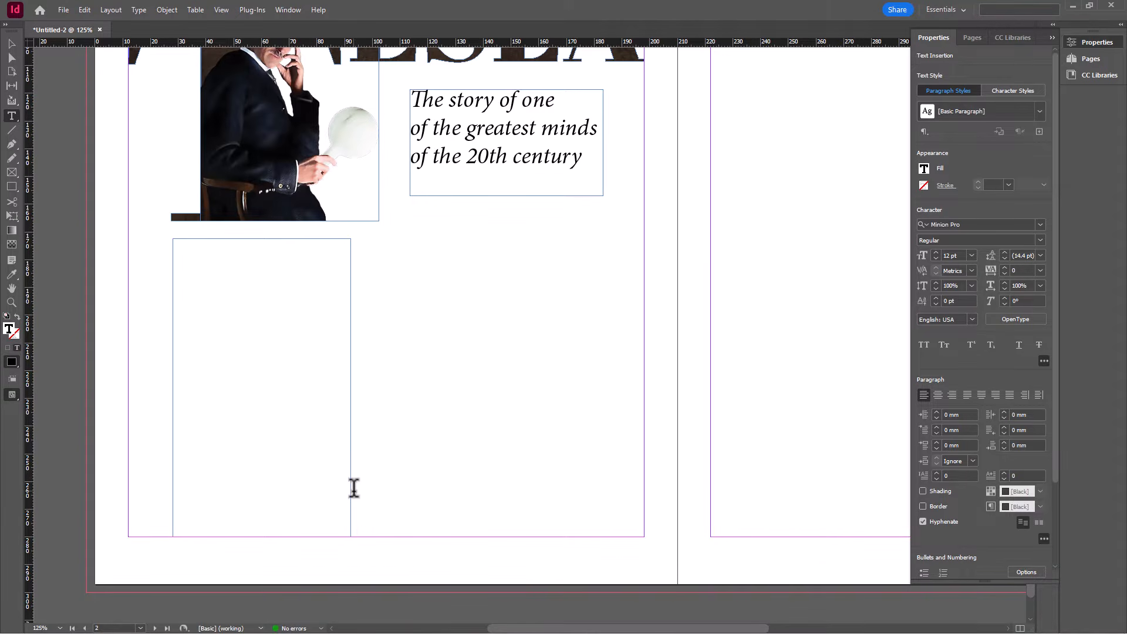
Copy the first "Lorem ipsum" paragraph from the Nikola Tesla Text file in Notepad and paste it into the empty frame below the portrait
key(alt+Tab)
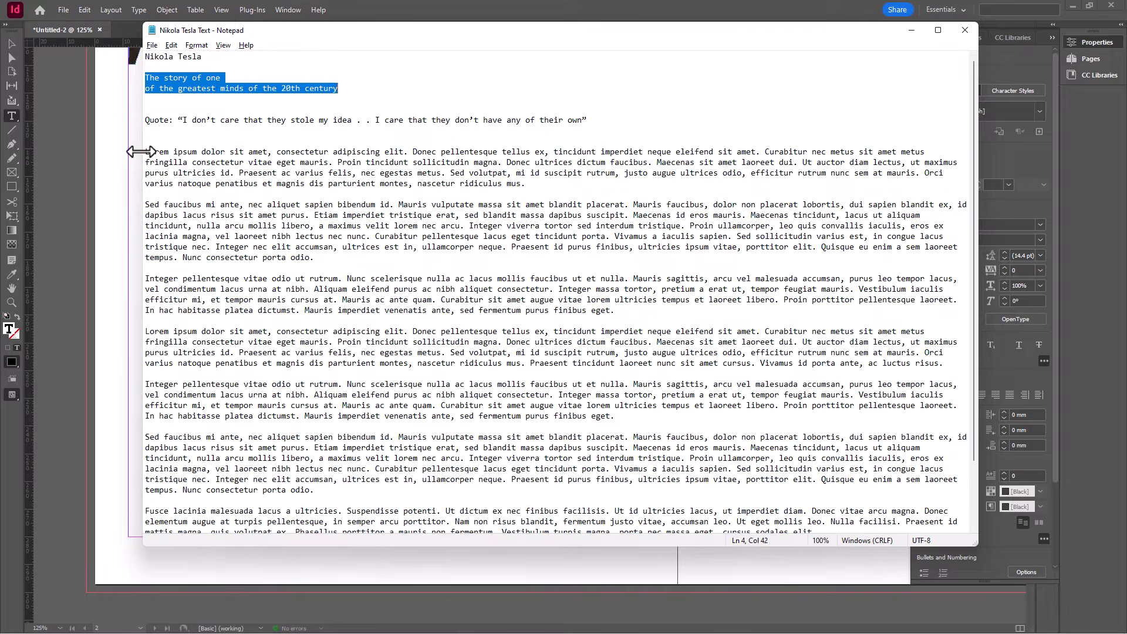
drag(145, 153, 525, 188)
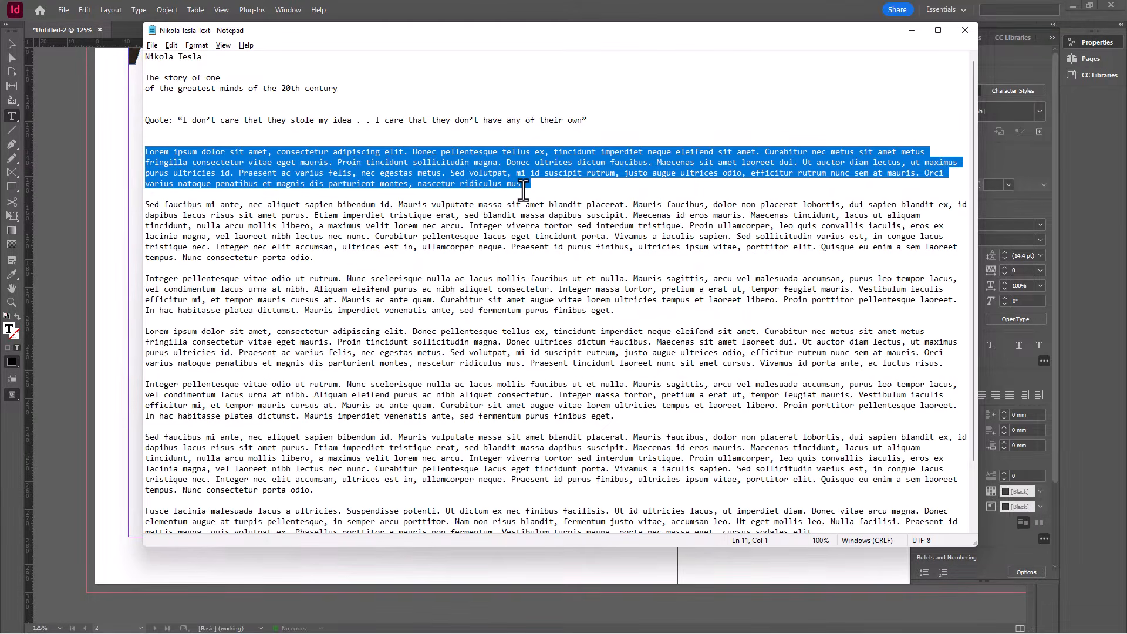
right_click(525, 168)
click(554, 204)
key(alt+Tab)
click(214, 249)
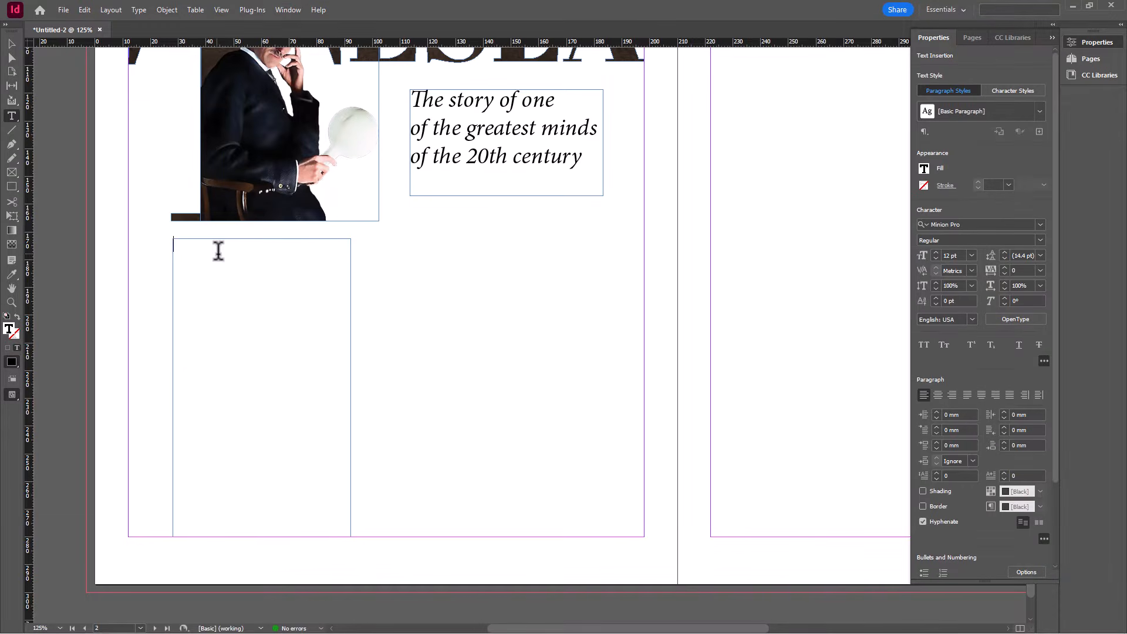
key(ctrl+v)
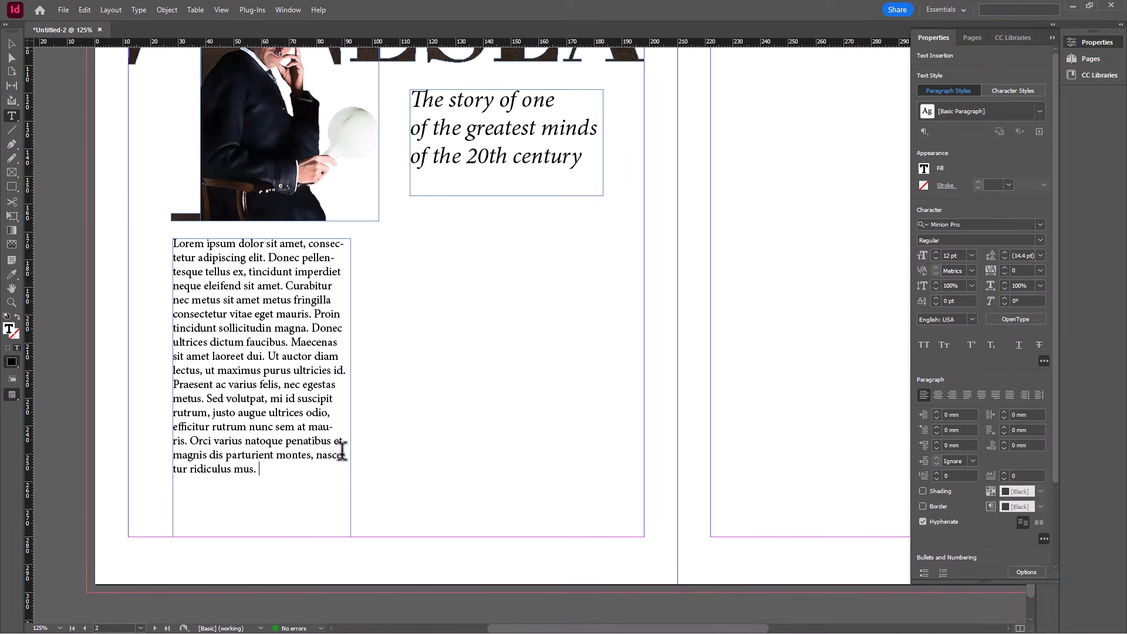
Set the whole pasted paragraph below the portrait to Bold at 13 pt
drag(259, 470, 173, 238)
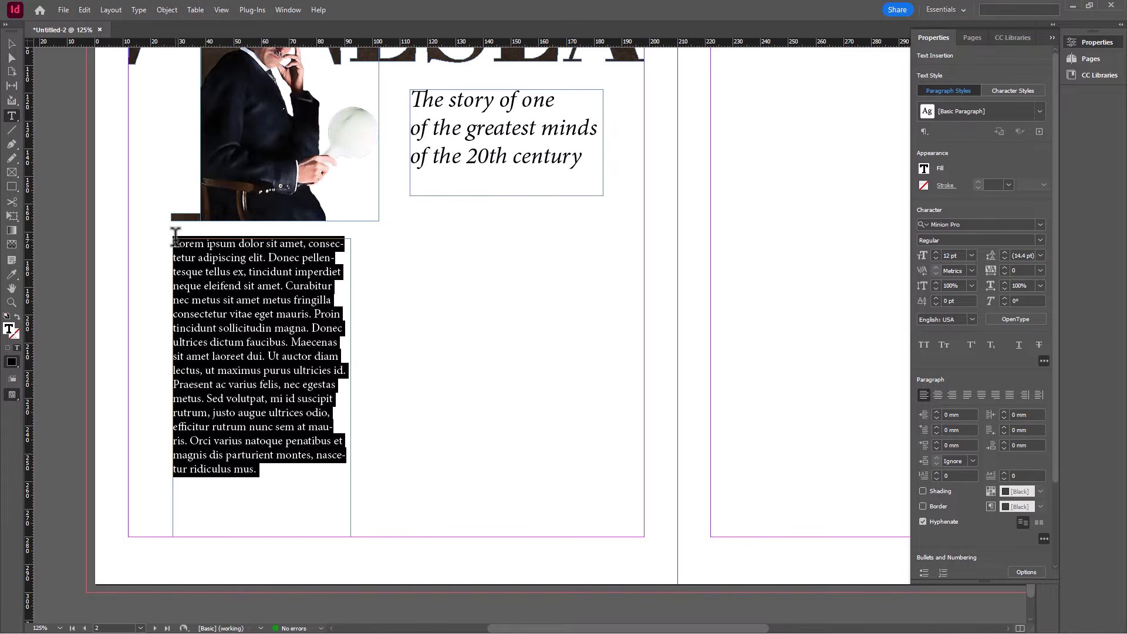
click(1040, 240)
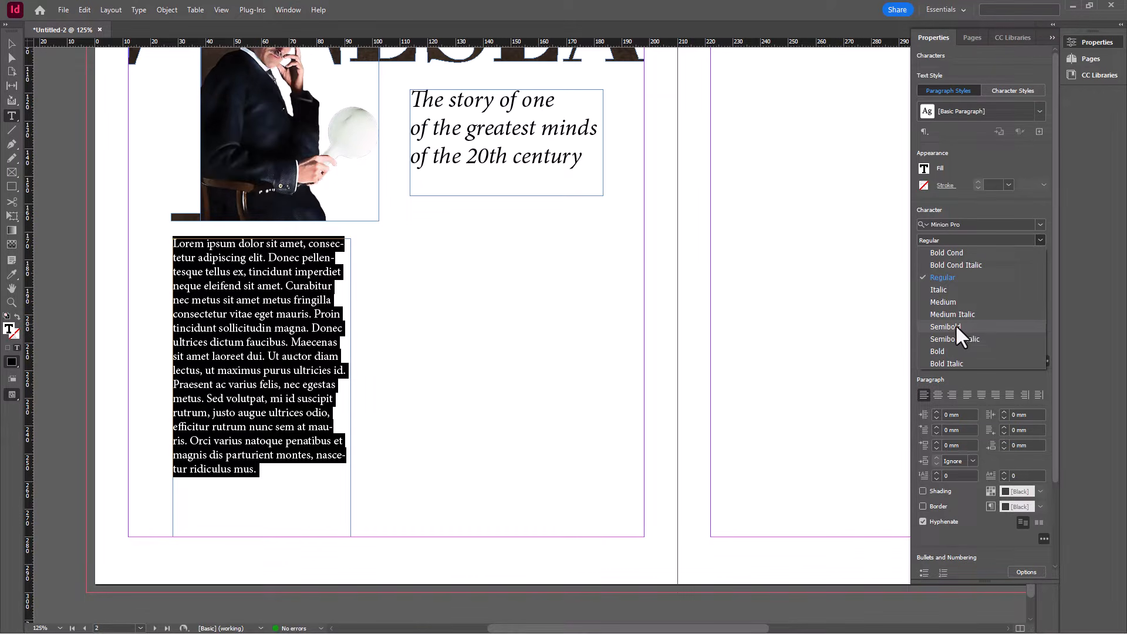
click(952, 350)
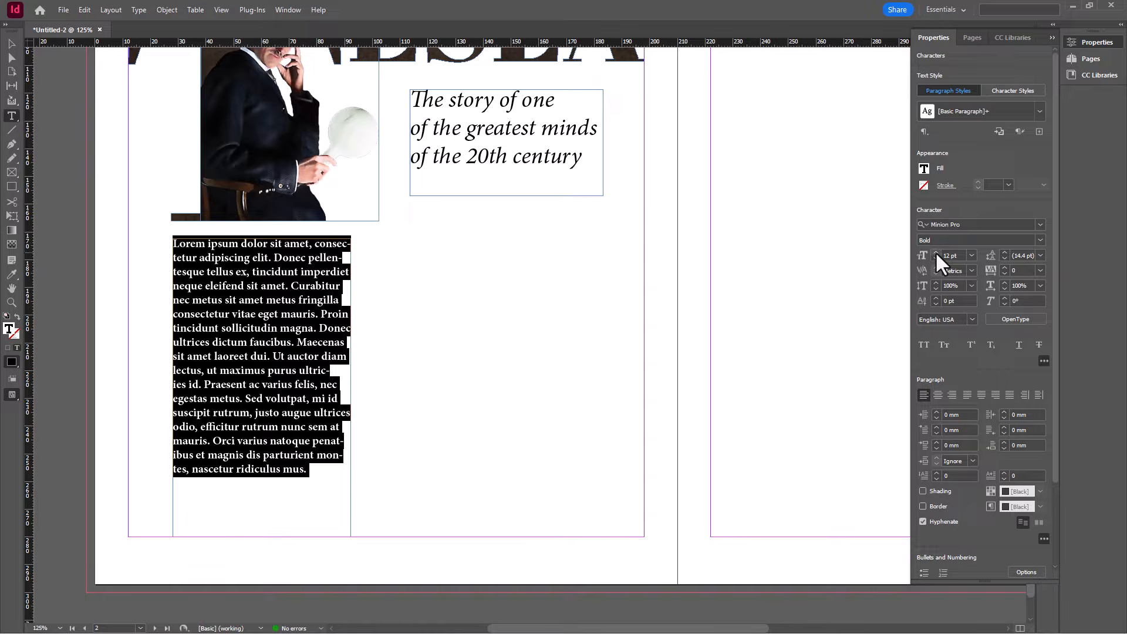
click(281, 320)
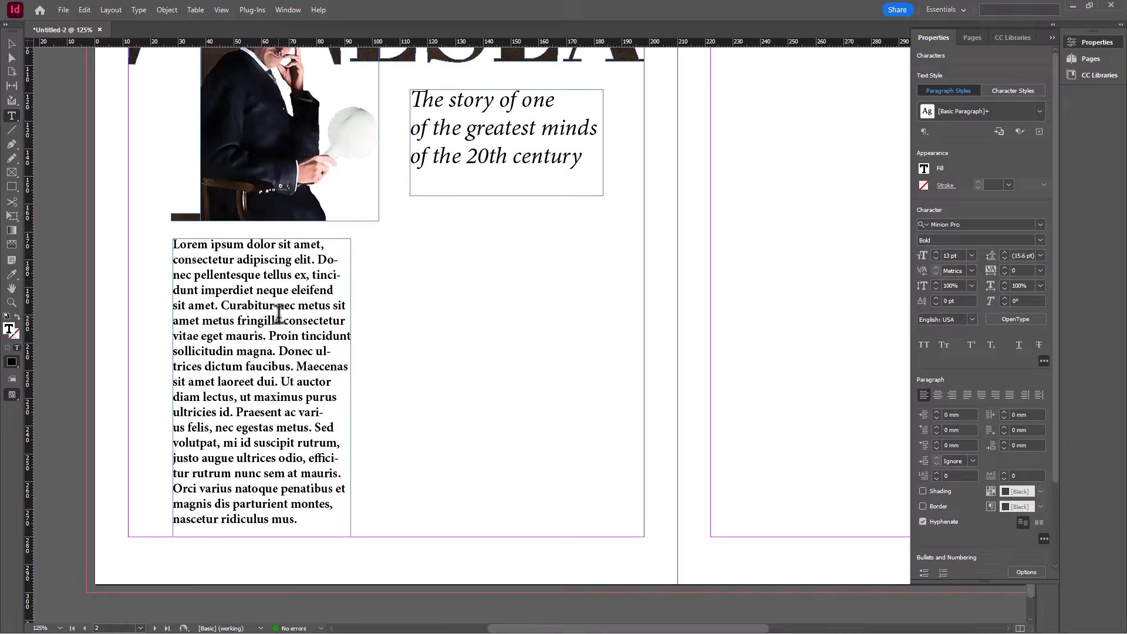
Draw a text frame about 94 × 107.5 mm beside the bold paragraph, level with its top and reaching the right and bottom margins
key(ctrl+minus)
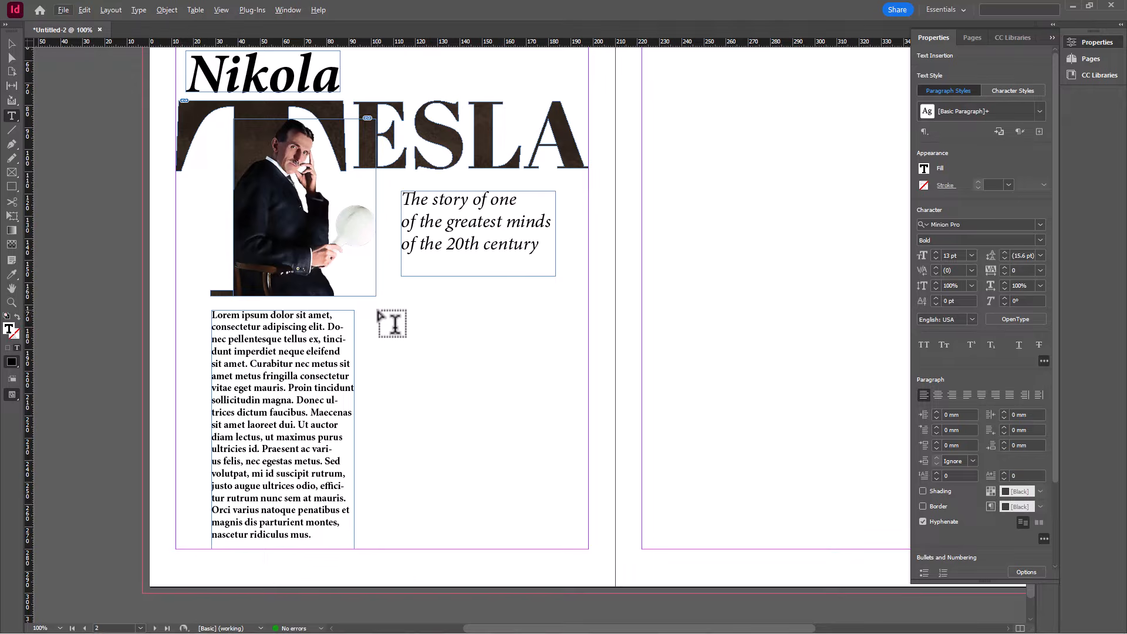
scroll(391, 323, down, 2)
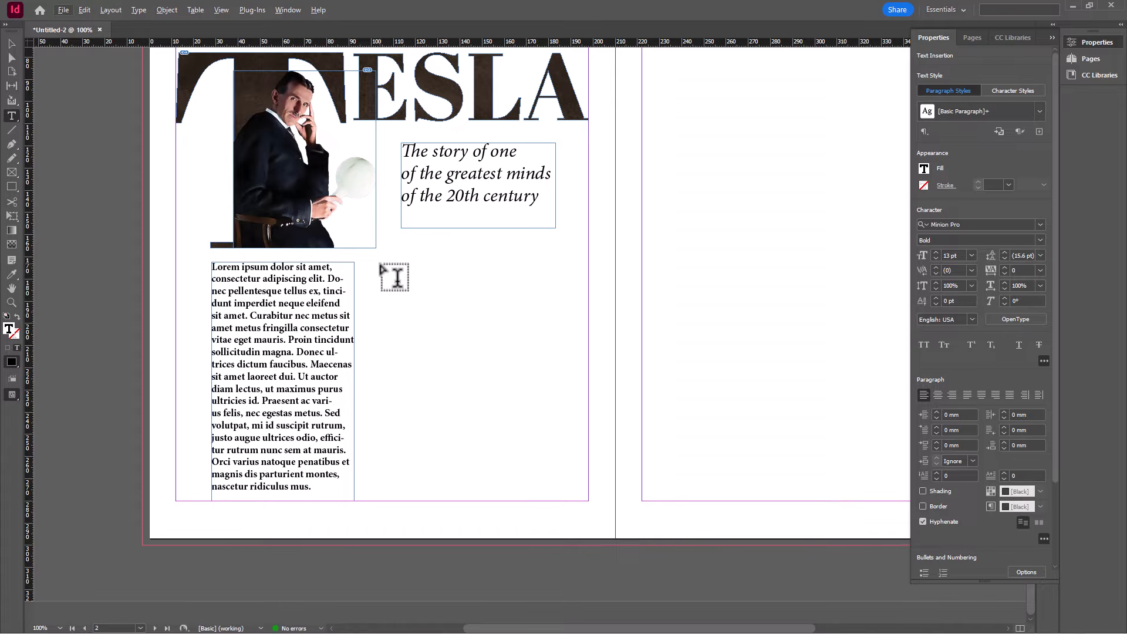
drag(381, 263, 588, 503)
click(12, 43)
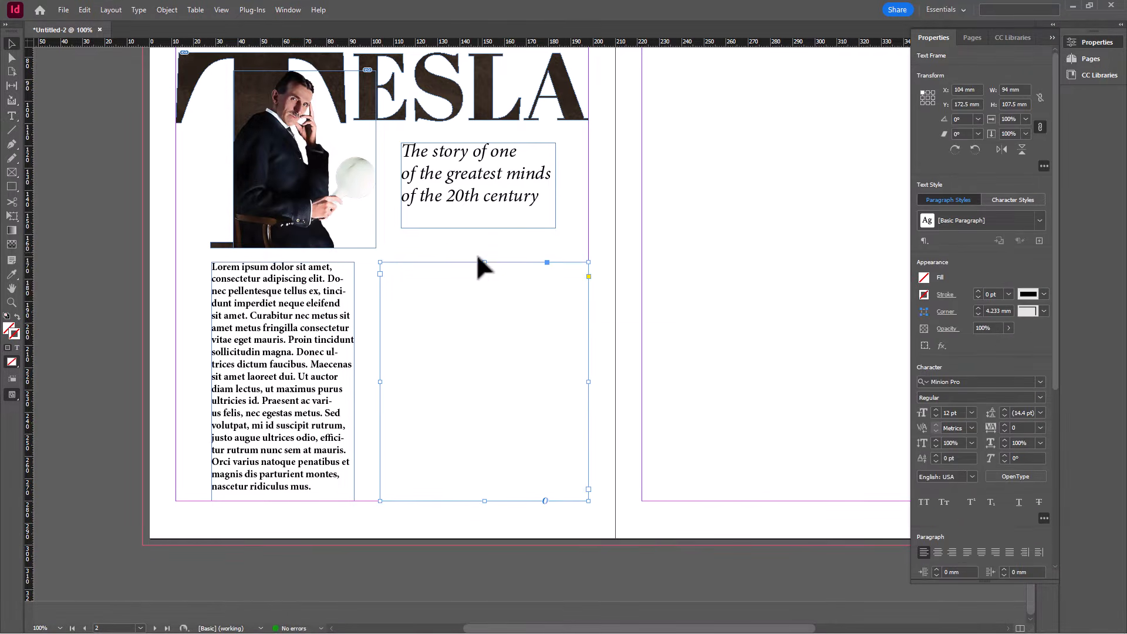
drag(465, 262, 434, 263)
Copy the Notepad paragraphs from "Sed faucibus mi ante" through "sit amet orci in mattis." and paste them into the new frame
key(alt+Tab)
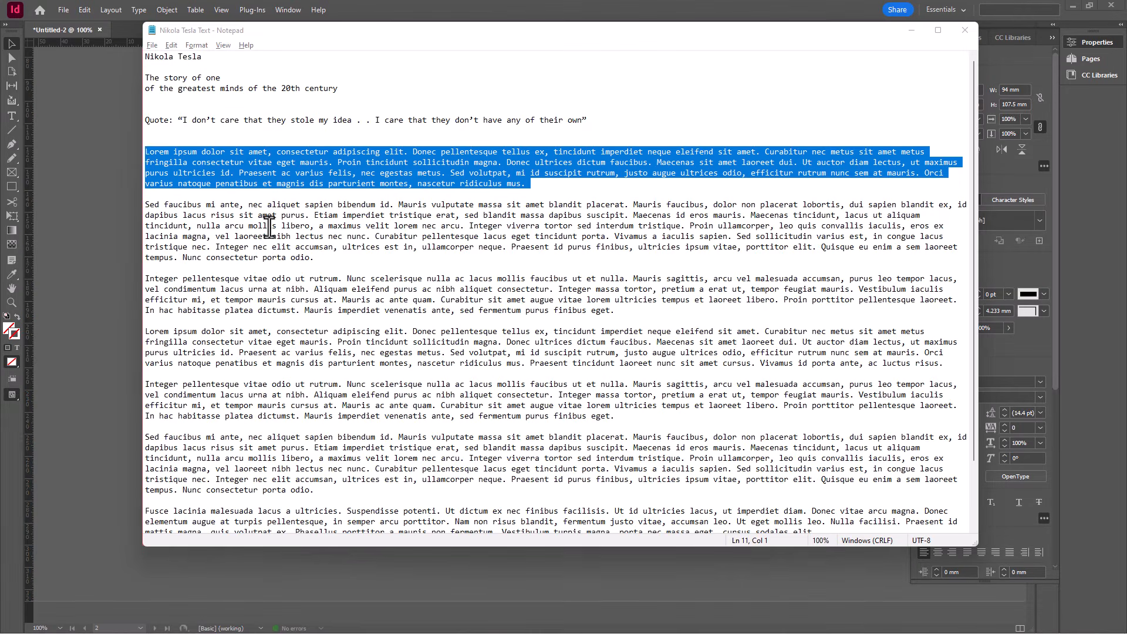
click(146, 205)
scroll(493, 288, down, 2)
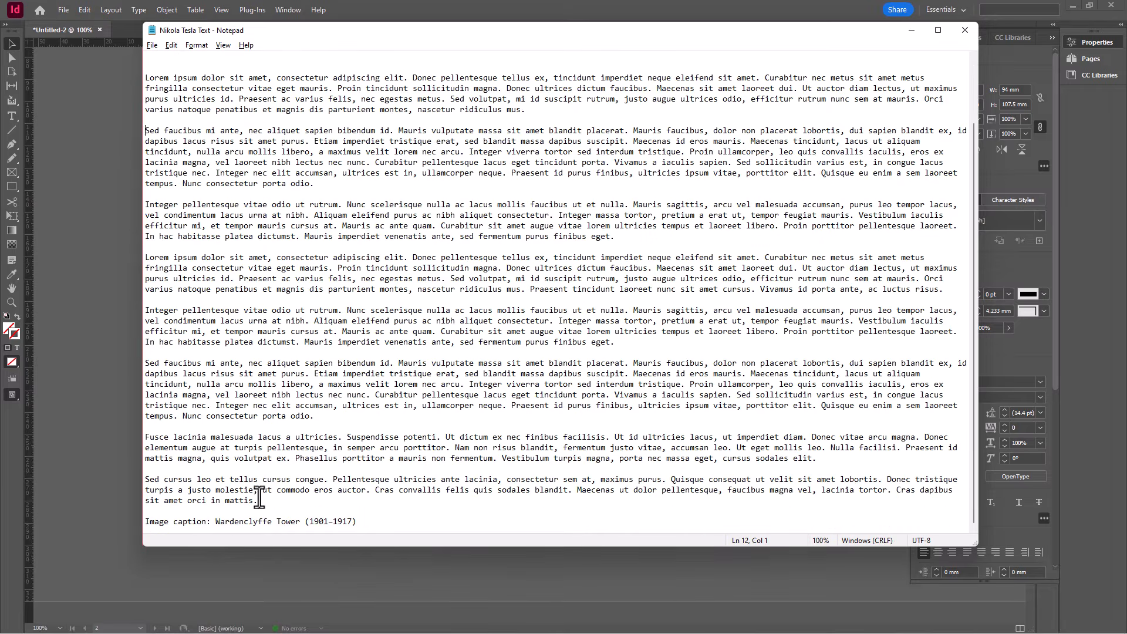
shift+click(258, 502)
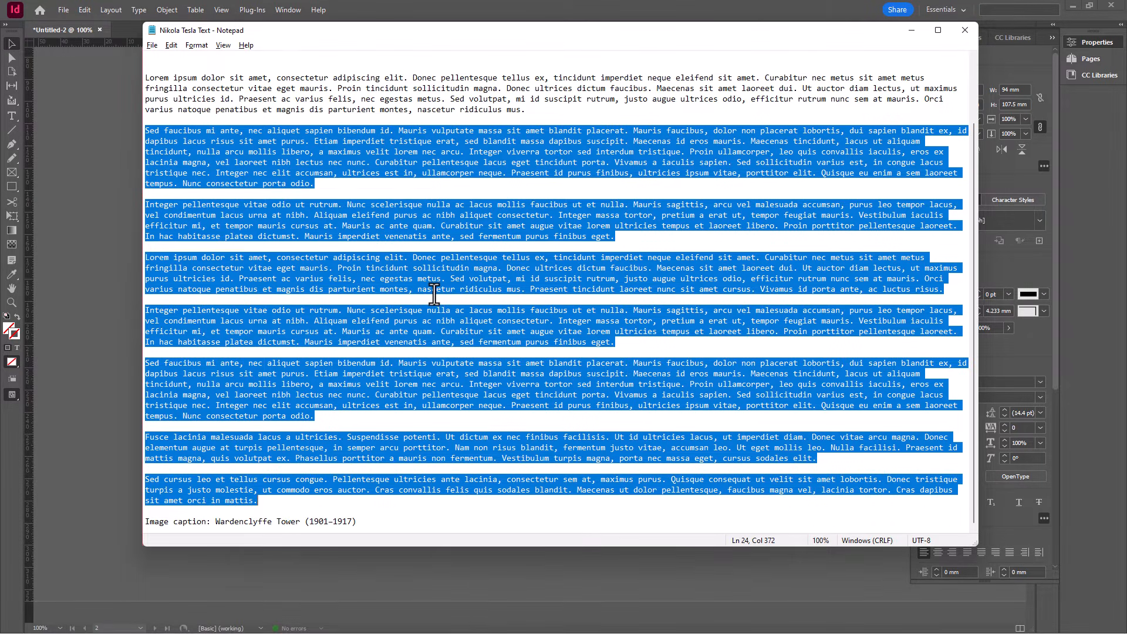
click(92, 163)
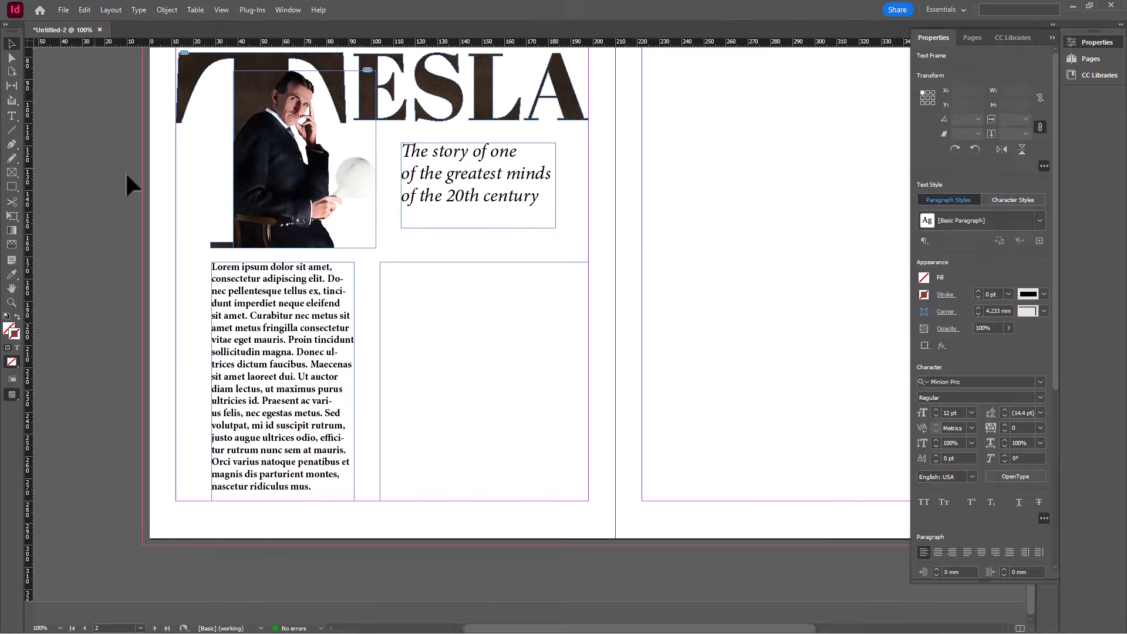
double_click(435, 277)
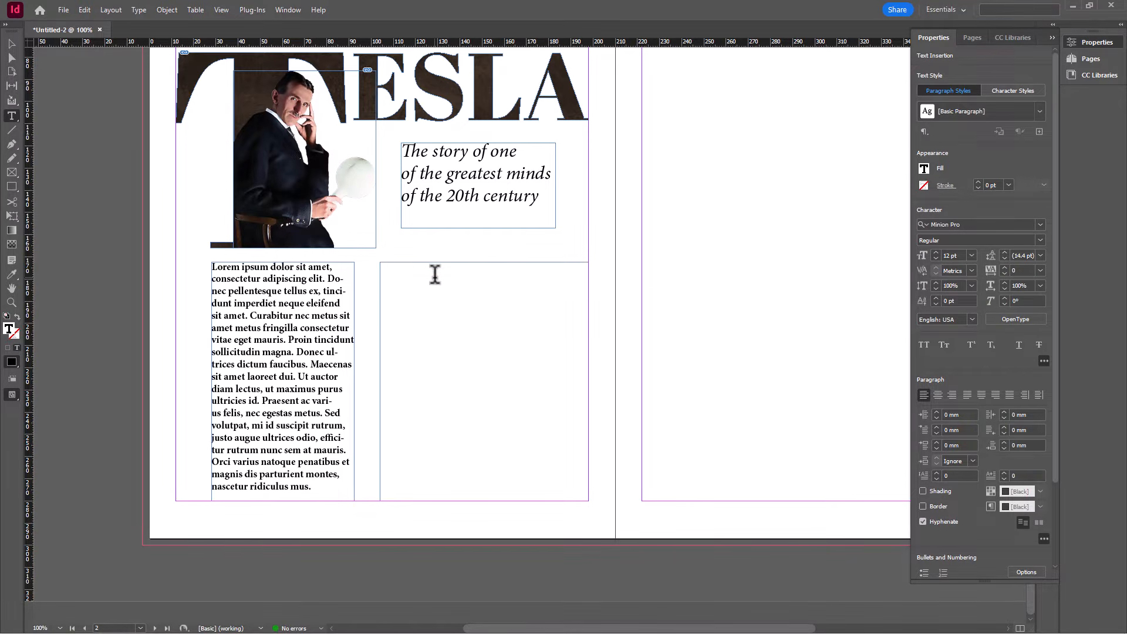
key(ctrl+v)
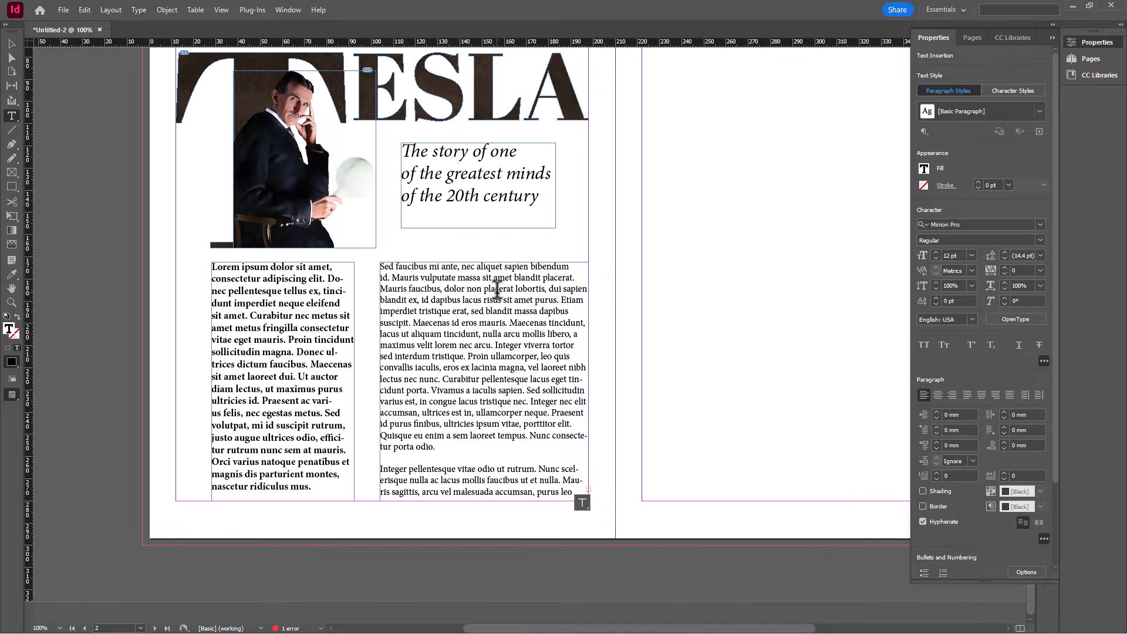
Divide the new text frame into 2 columns with a 5 mm gutter
click(9, 42)
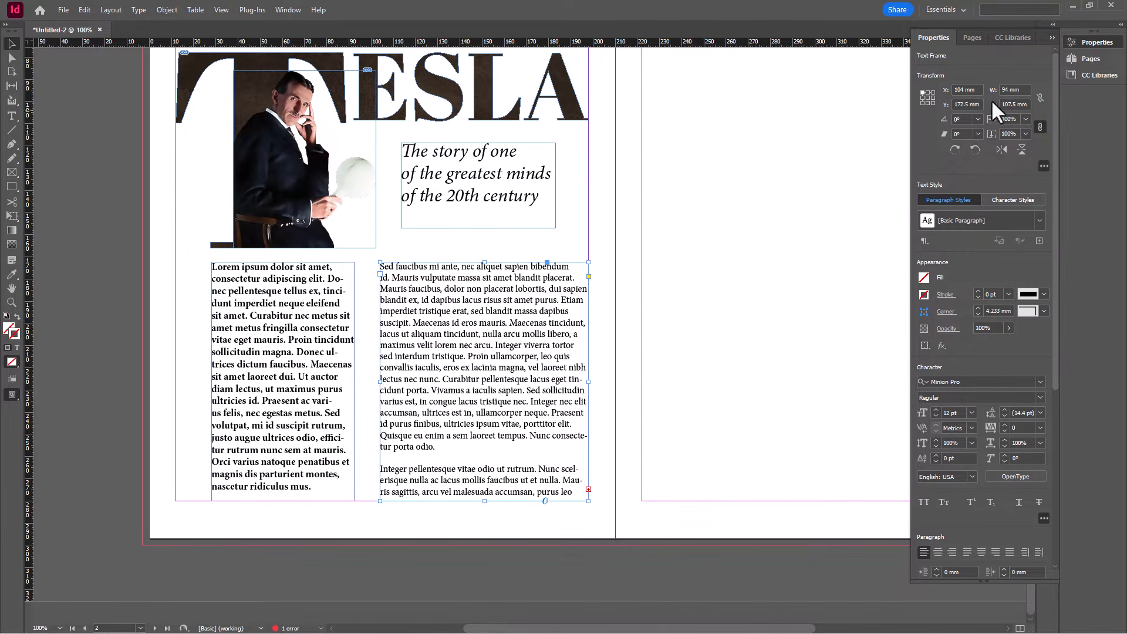
drag(1054, 130, 1036, 321)
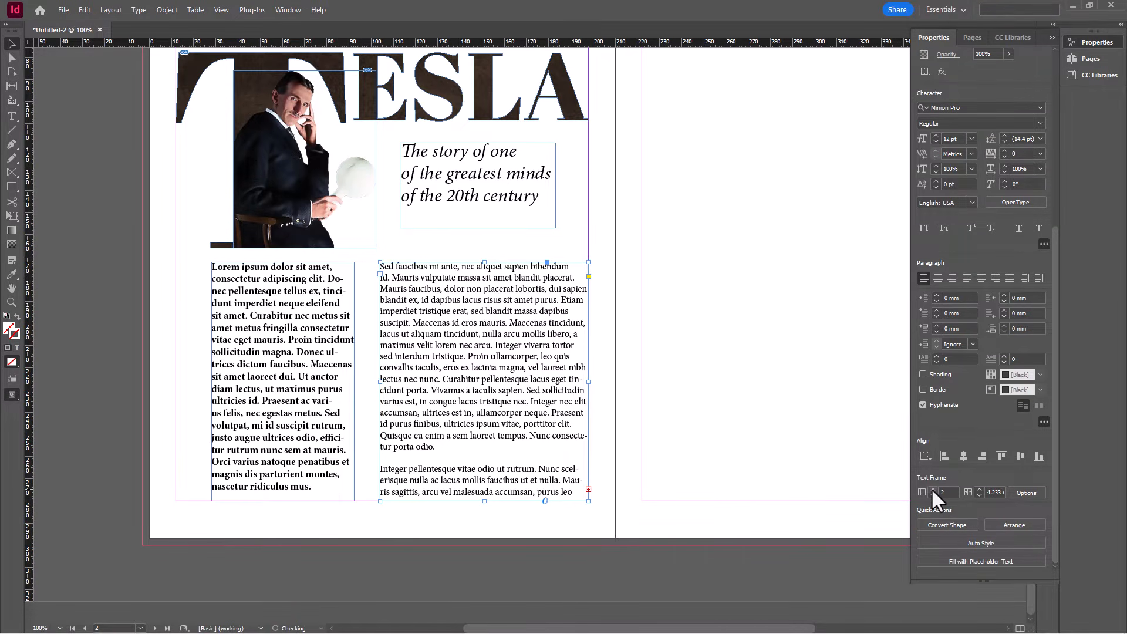
click(979, 490)
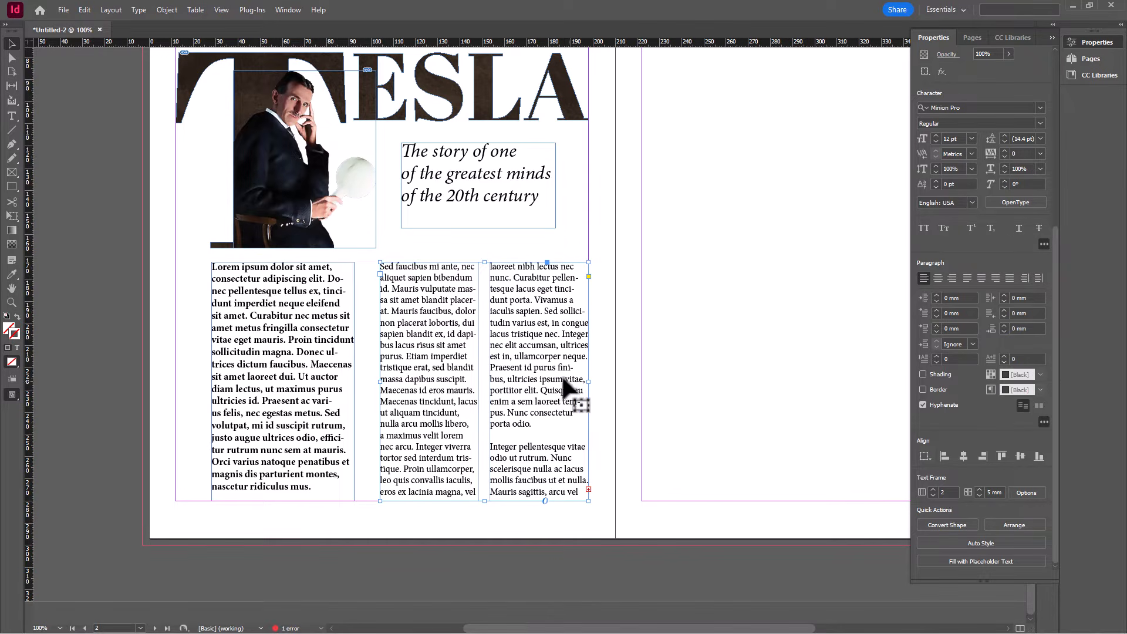
Set all text of the two-column frame to Myriad Pro Condensed at 11 pt
double_click(451, 319)
key(ctrl+a)
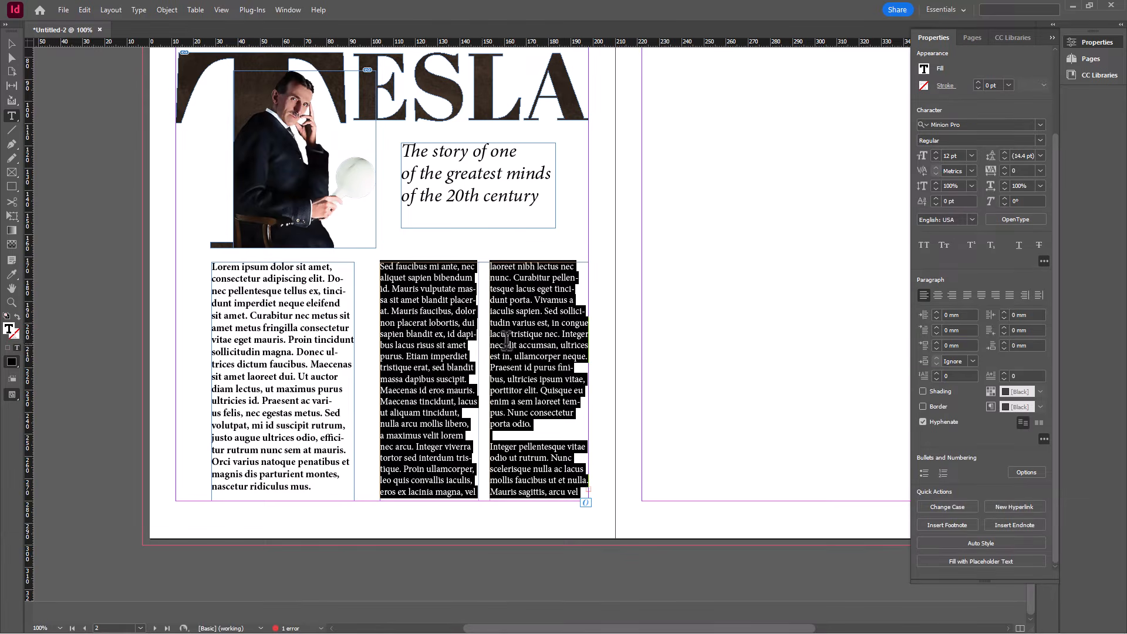
click(1040, 123)
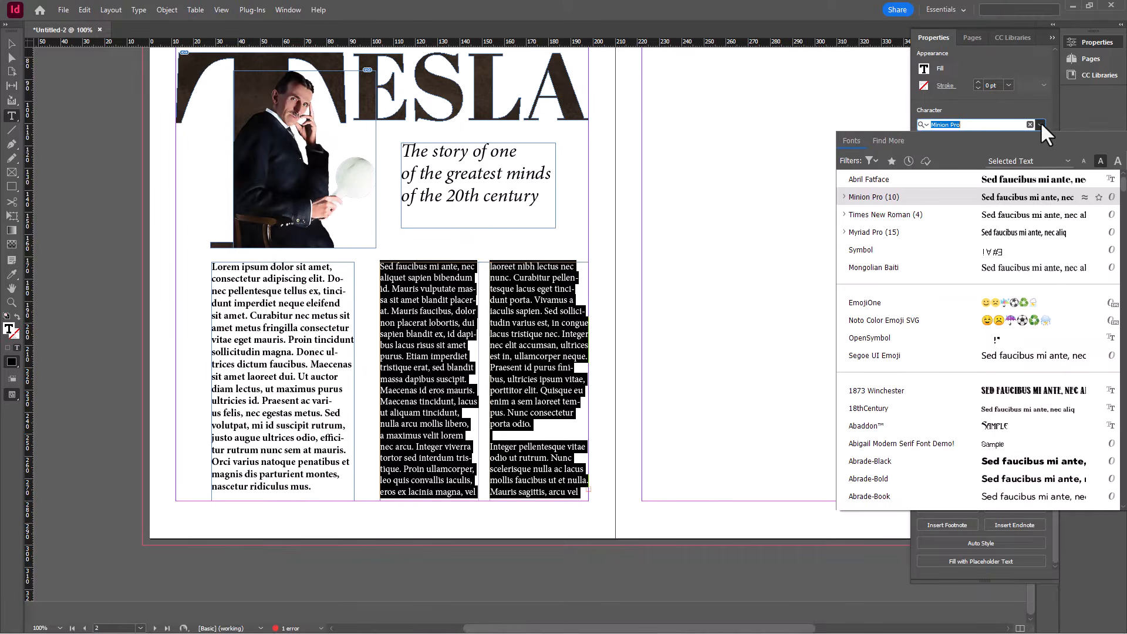
click(900, 231)
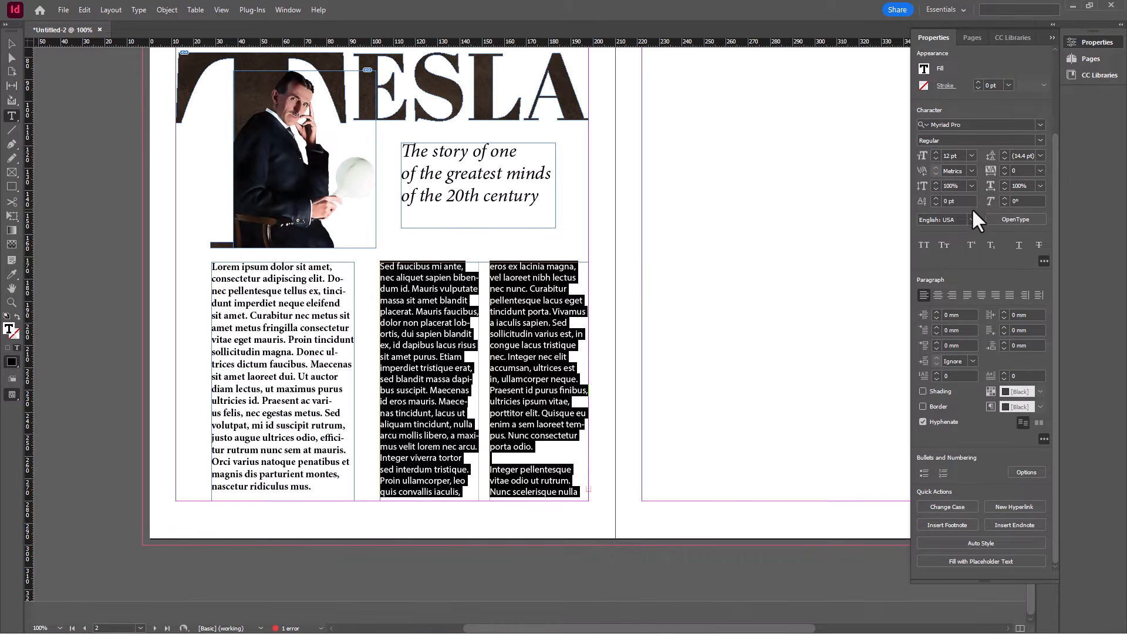
click(935, 158)
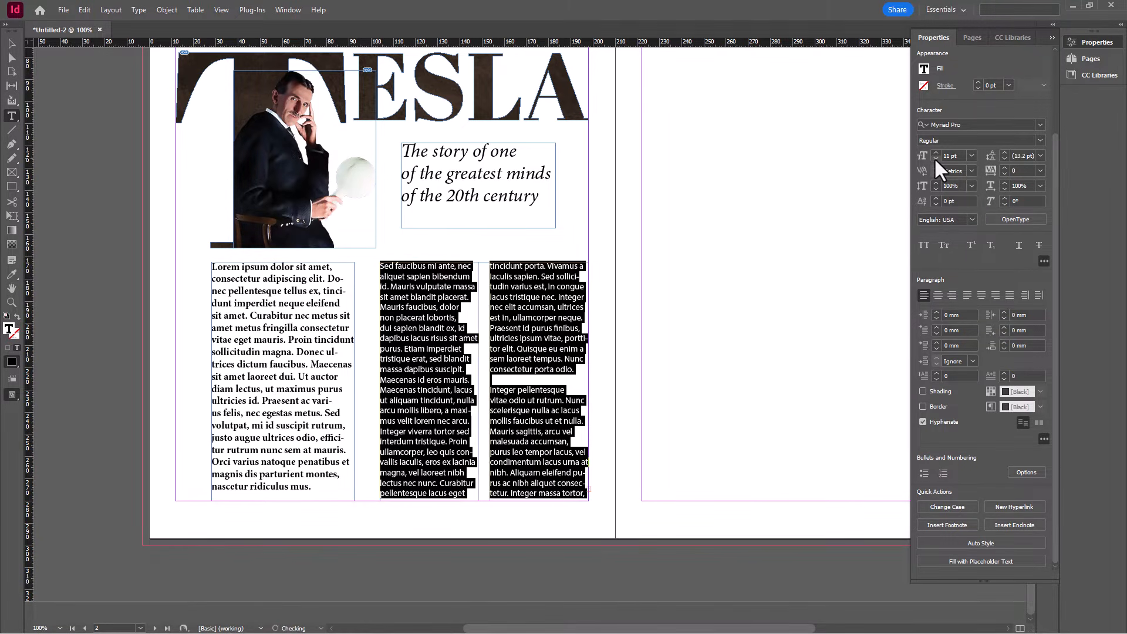
click(1037, 140)
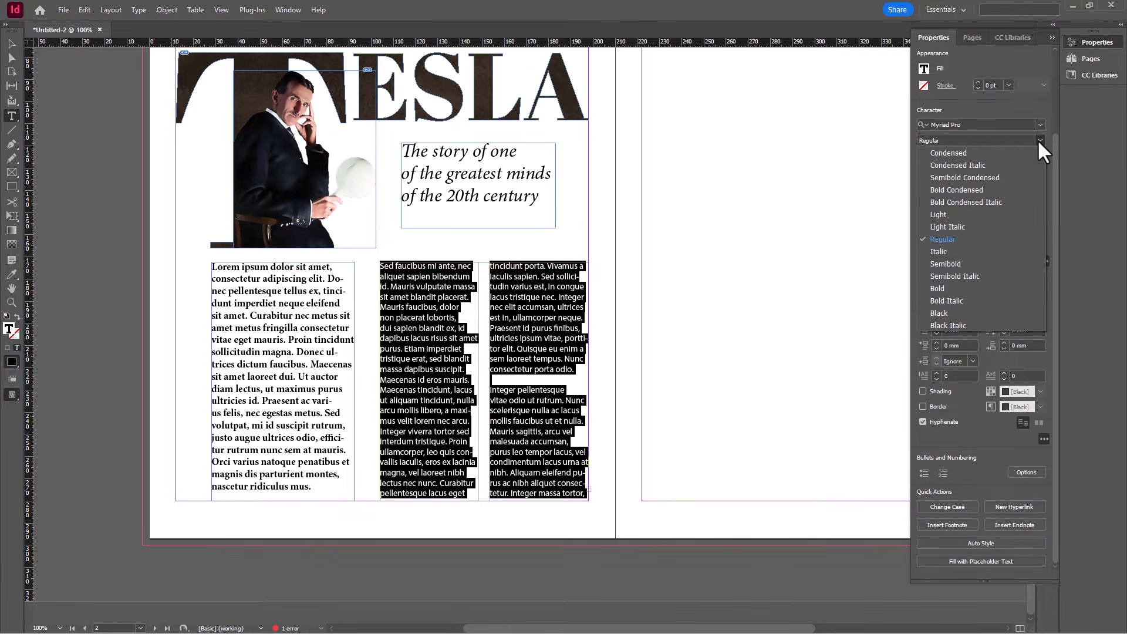
click(974, 153)
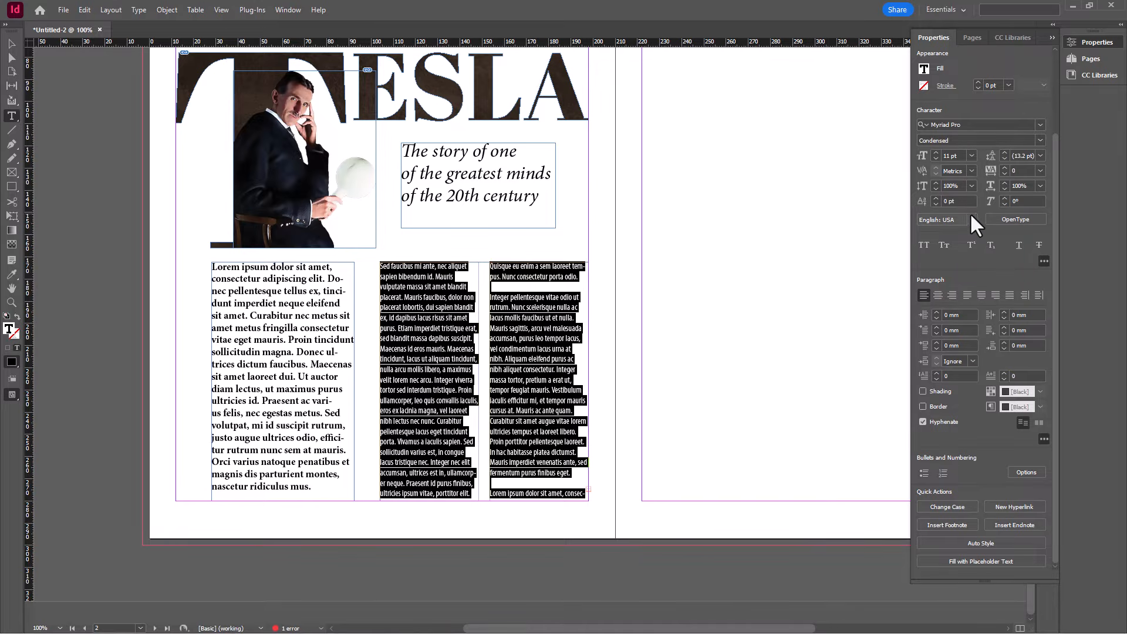
Justify the two-column body text with the last line aligned left, and leave text editing
click(967, 295)
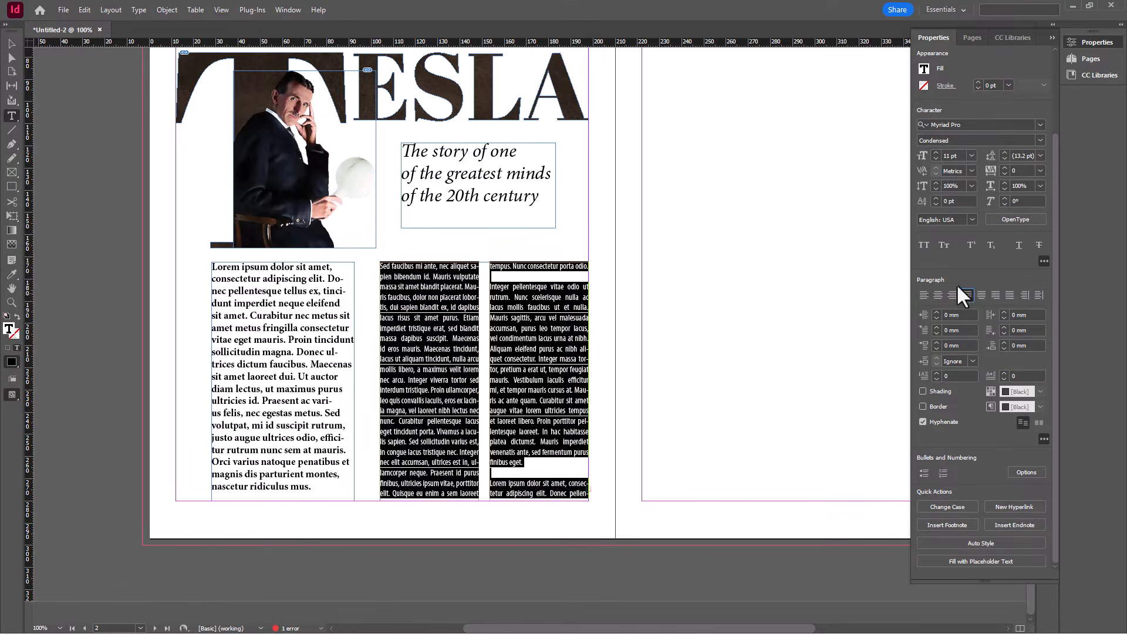
scroll(389, 308, up, 2)
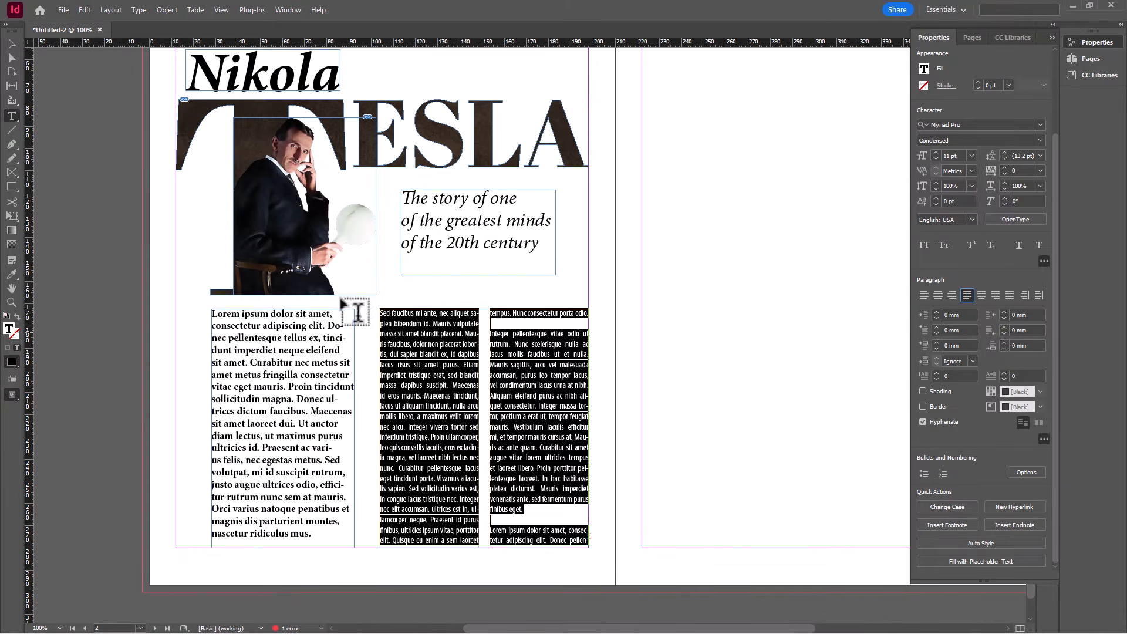
click(12, 44)
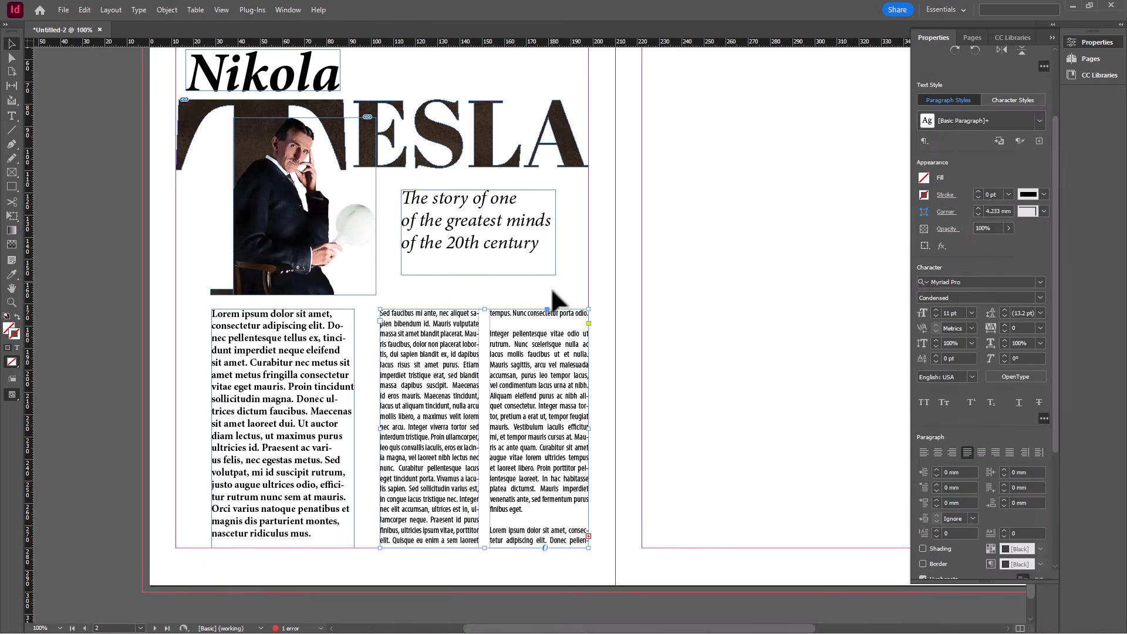
Thread the overset body text into a new frame about 56 × 200 mm on the right-hand page, starting at its top-left margin corner
scroll(564, 327, down, 2)
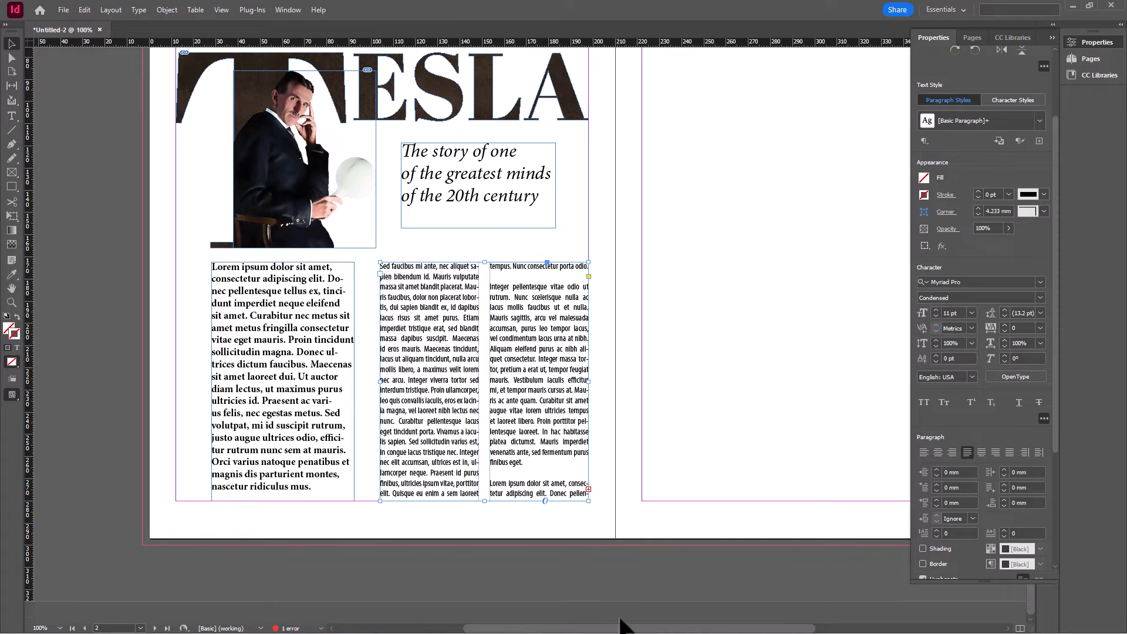
drag(594, 630, 681, 631)
scroll(656, 473, up, 3)
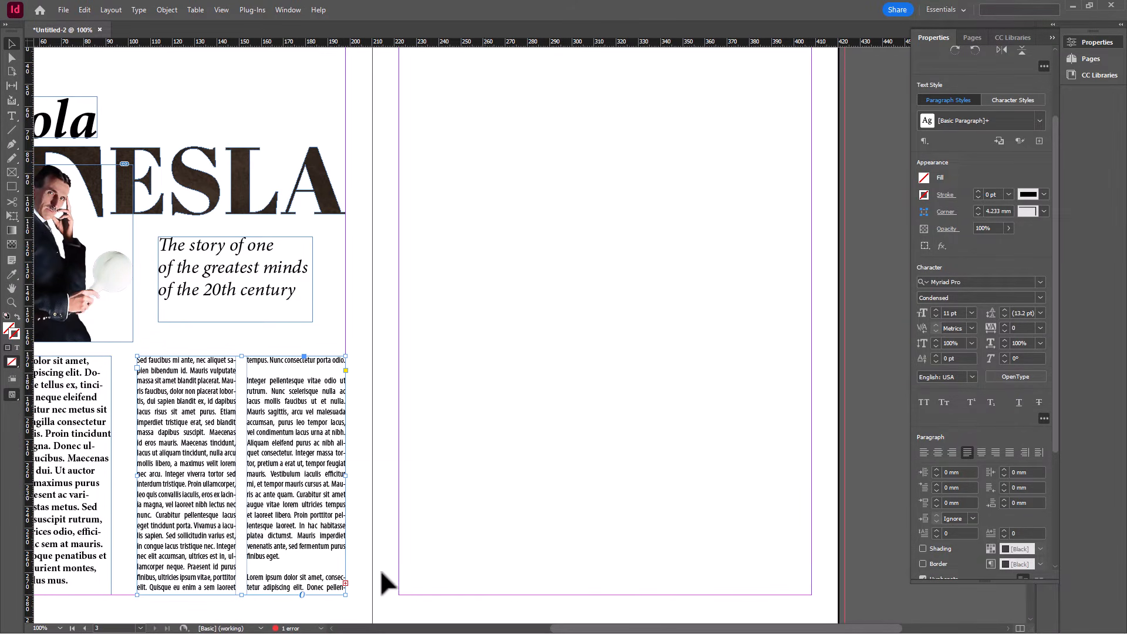
click(345, 583)
scroll(447, 469, up, 3)
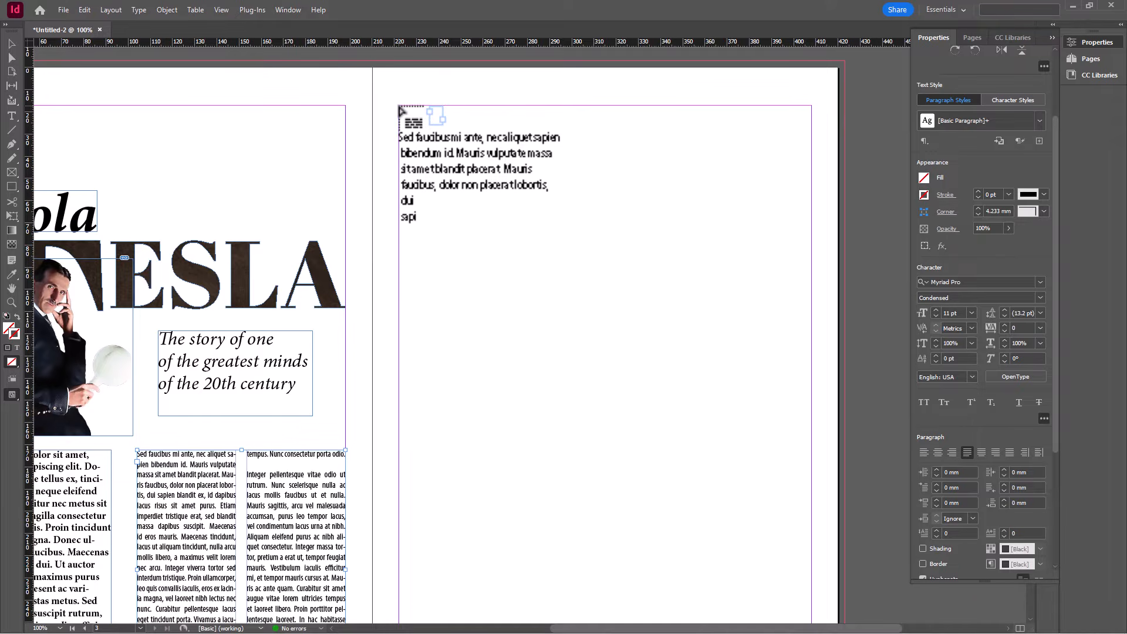
drag(398, 108, 522, 550)
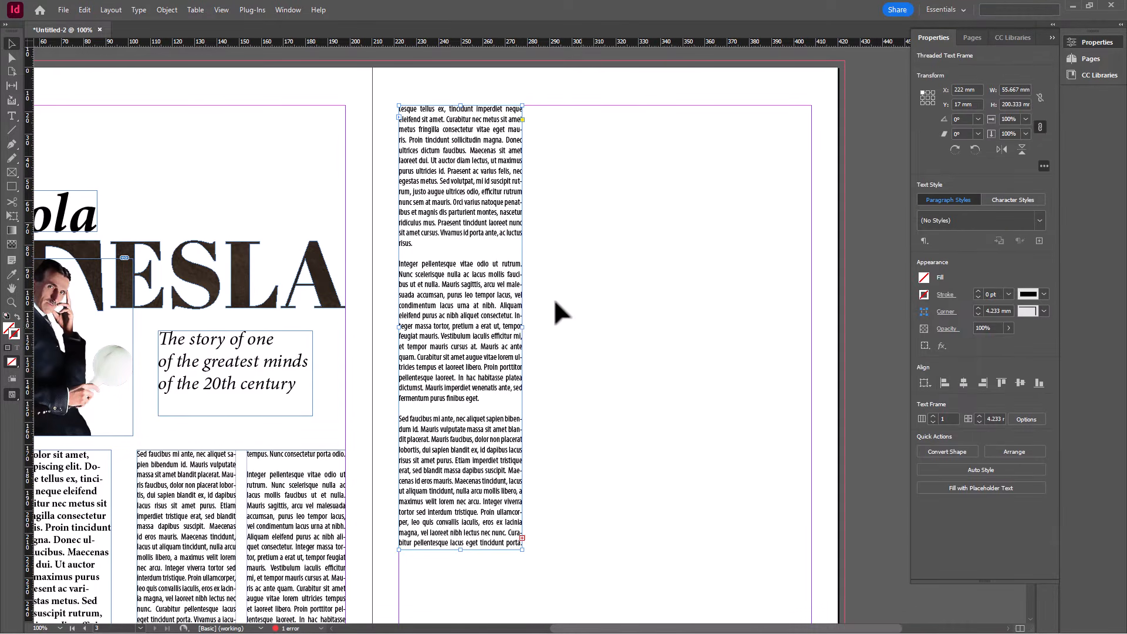
scroll(412, 339, down, 3)
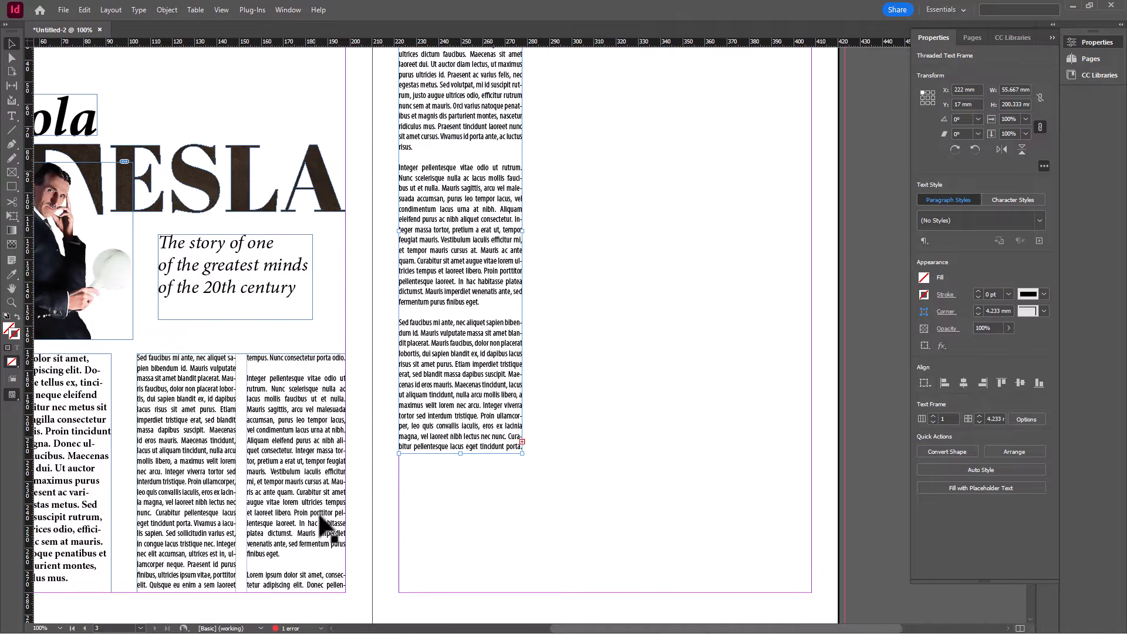
scroll(517, 282, up, 3)
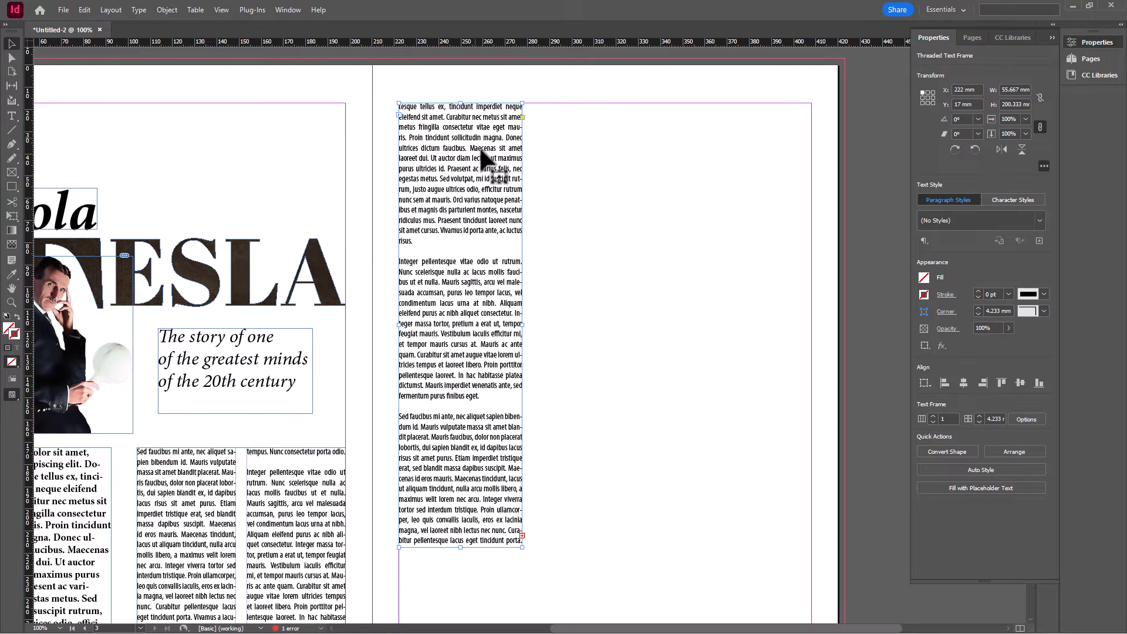
Thread the overset body text into another frame about 56 × 200 mm along the outer margin of the right-hand page
click(521, 535)
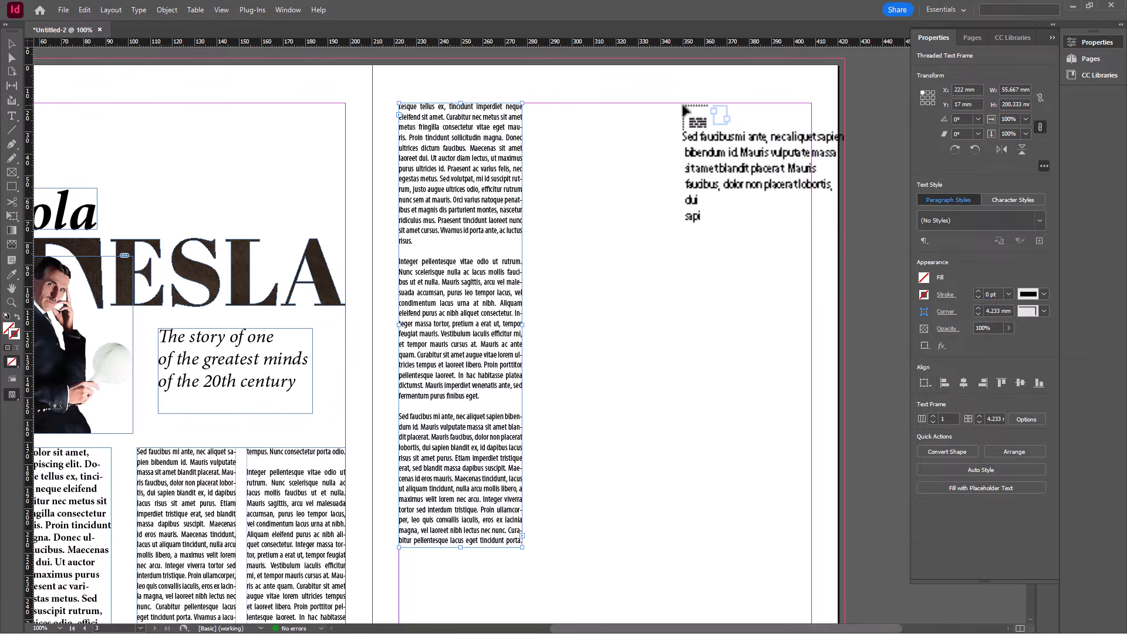
drag(689, 107, 811, 547)
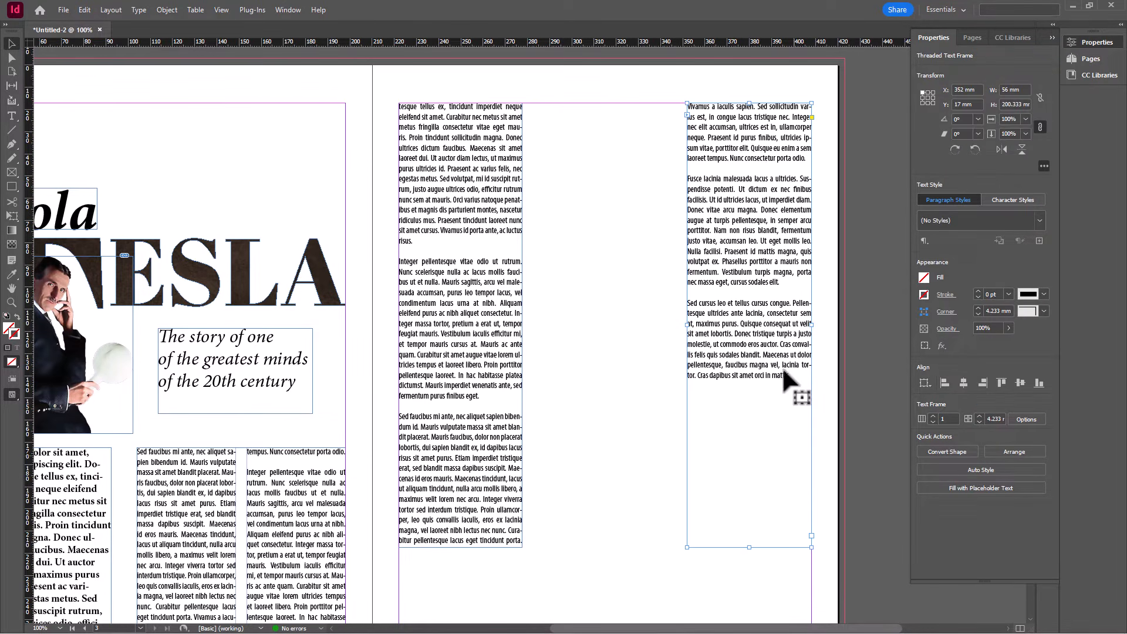
scroll(505, 223, down, 3)
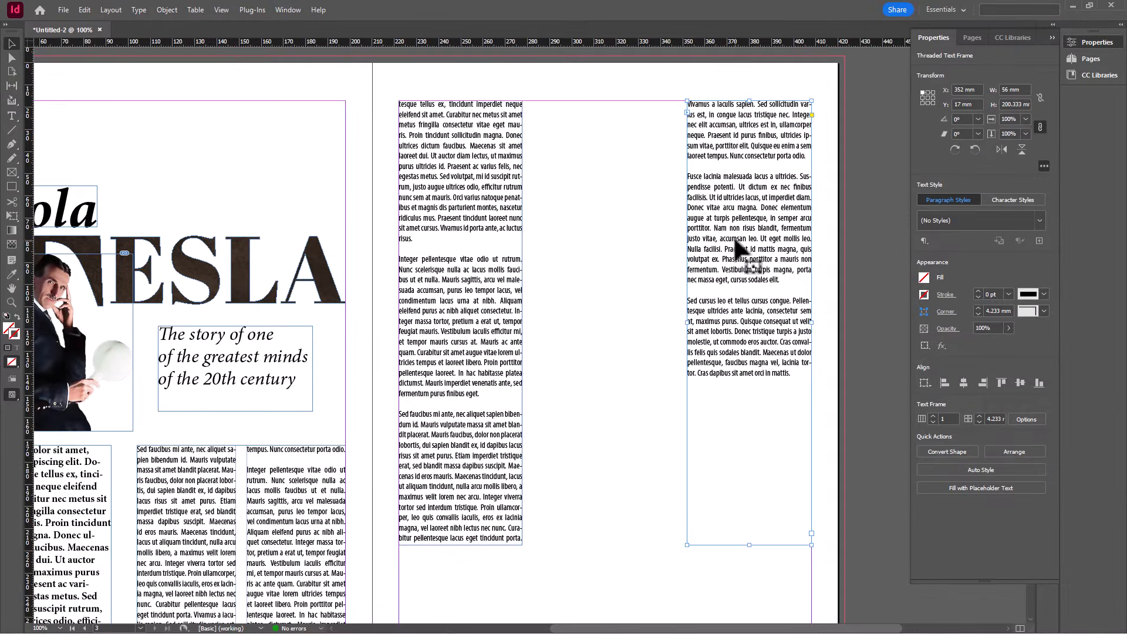
Set the width of the inner text column on the right-hand page to 56 mm and check it against the outer column's width
click(476, 167)
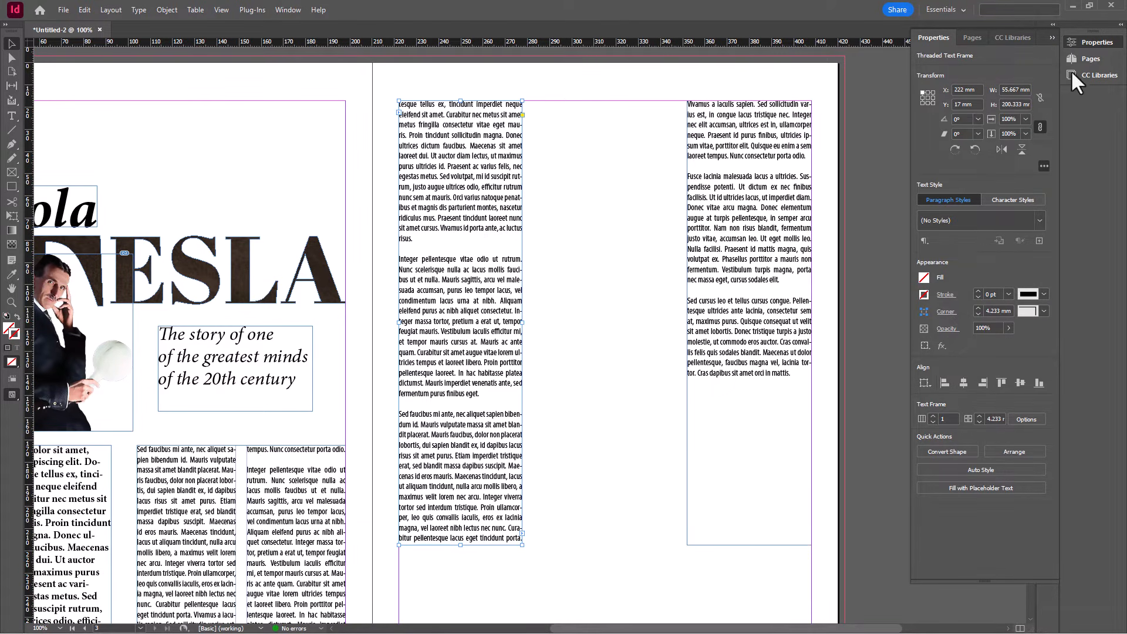
click(1005, 88)
text(56)
key(Return)
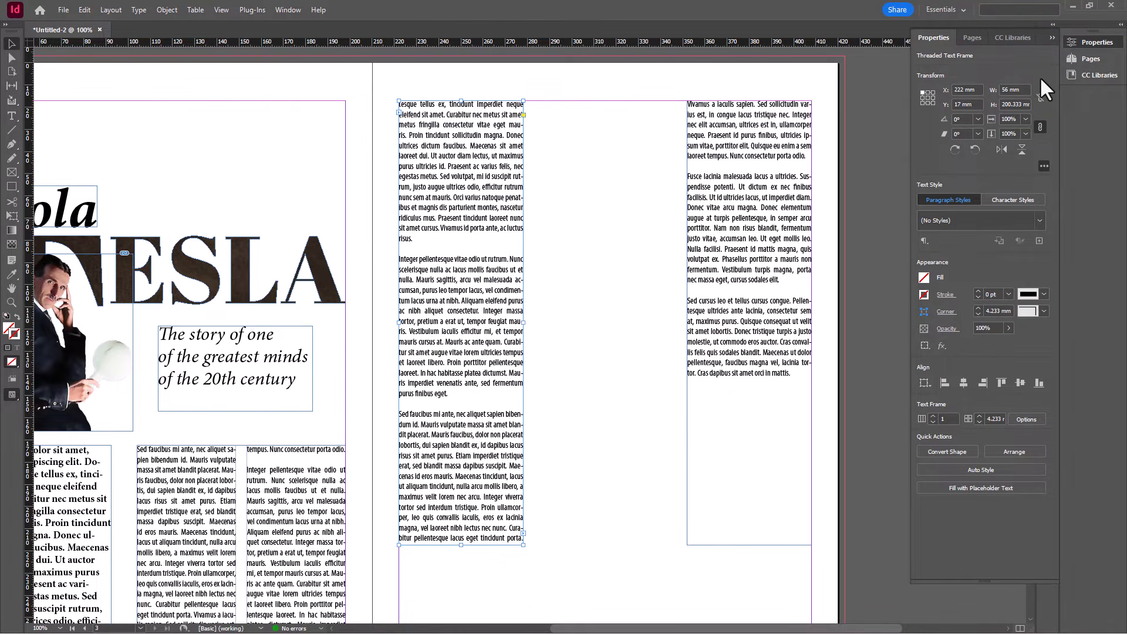
click(777, 120)
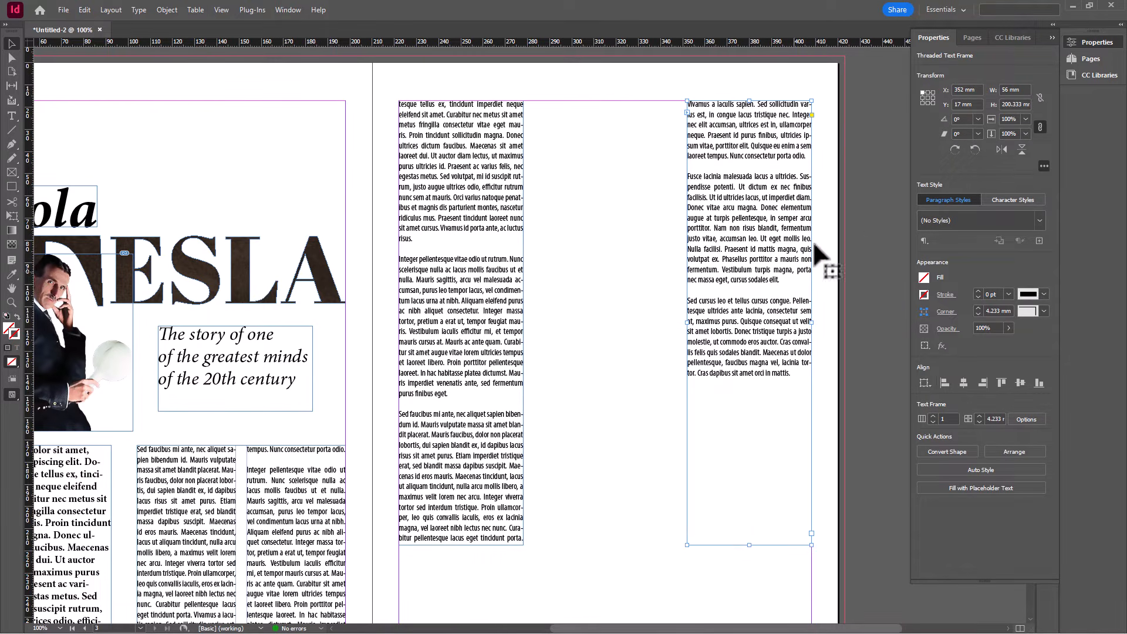
click(1009, 90)
click(833, 175)
Place the Tesla_tower image on the right-hand page, 186 mm wide from margin to margin
scroll(681, 284, down, 3)
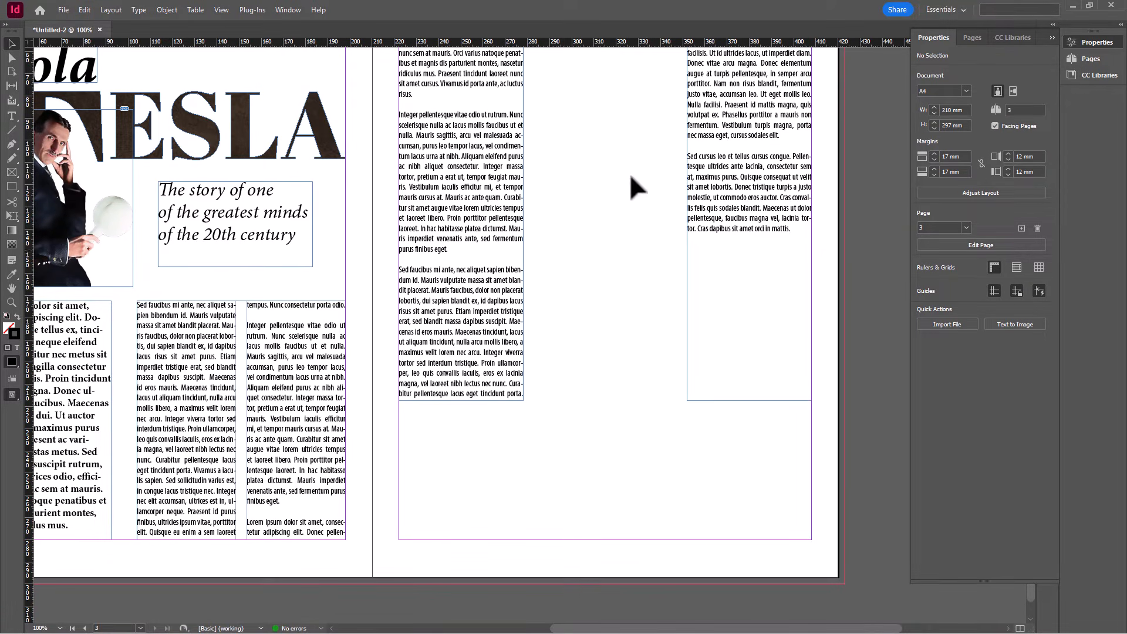
click(64, 9)
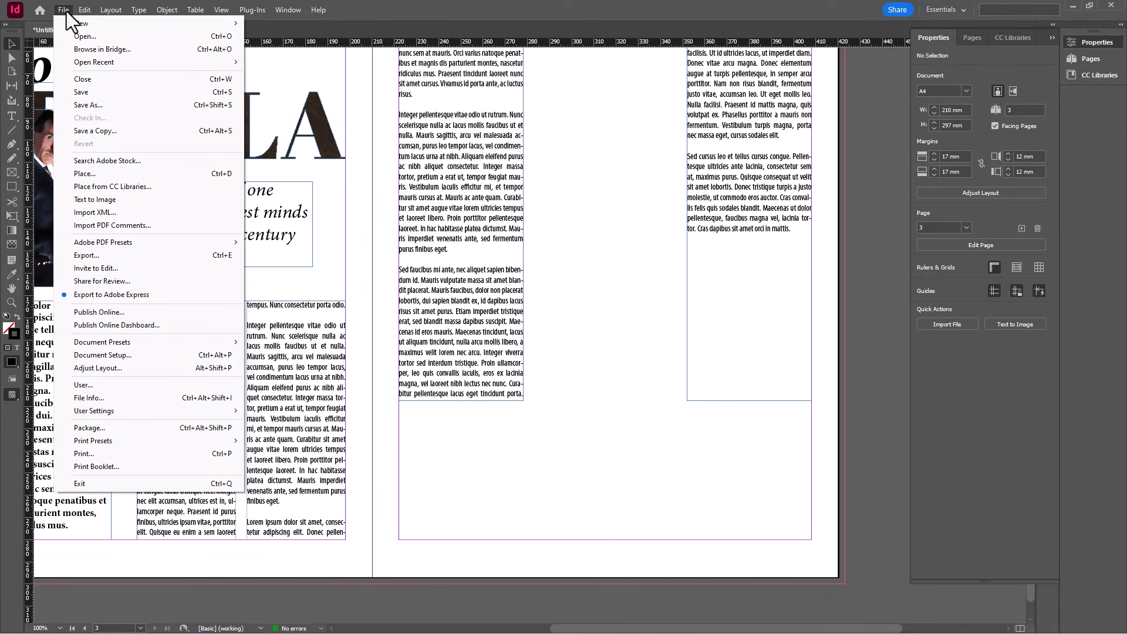
click(96, 172)
click(651, 262)
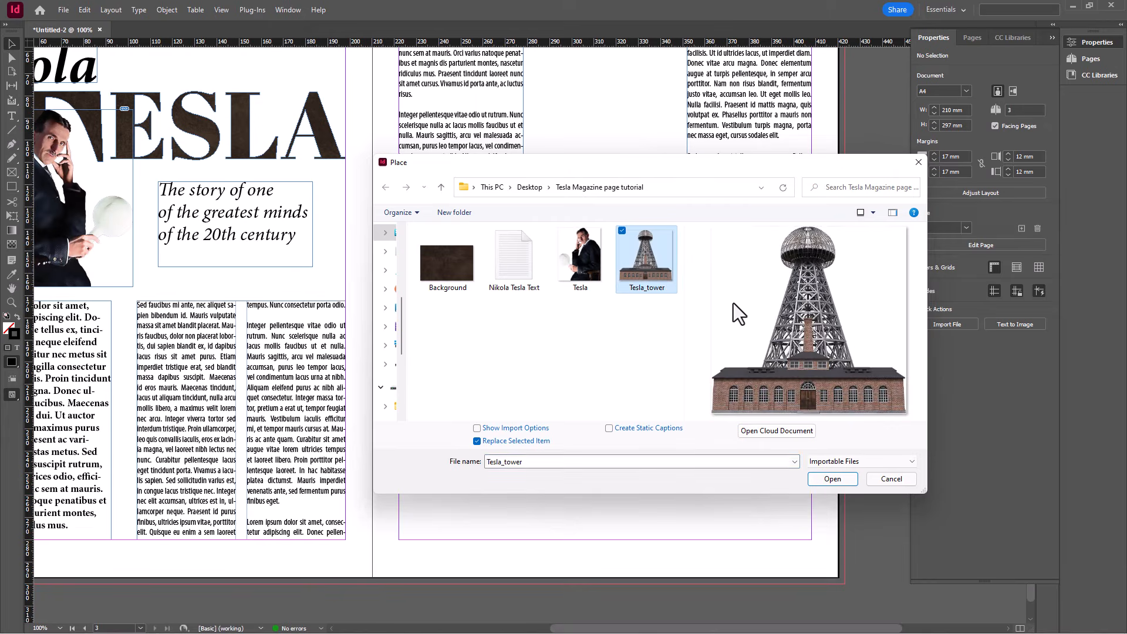
click(832, 480)
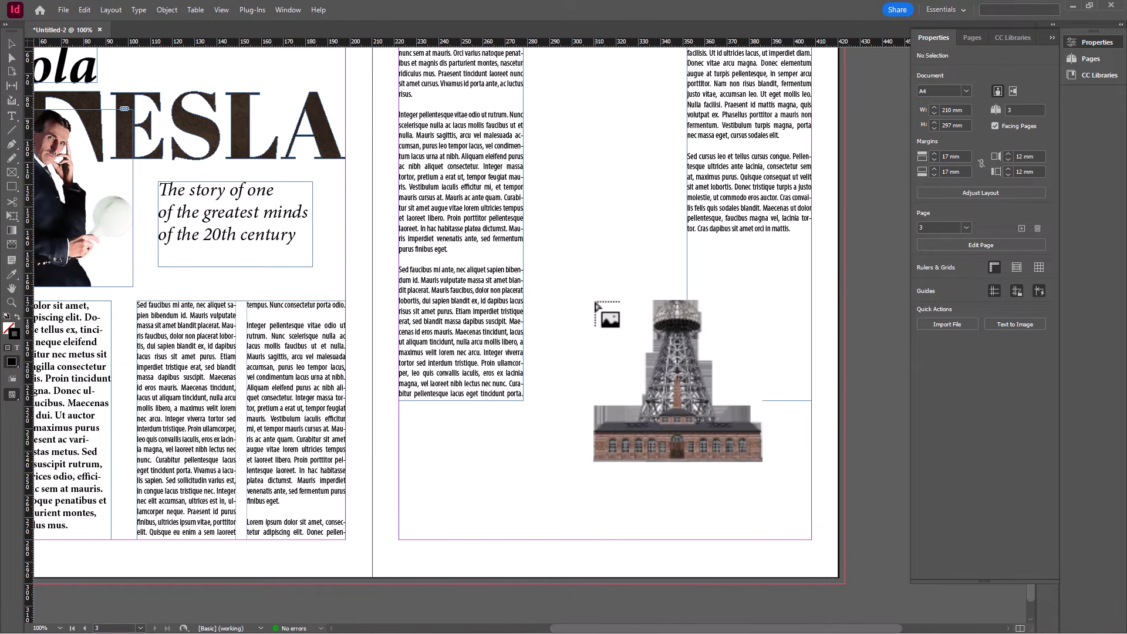
drag(399, 170, 811, 507)
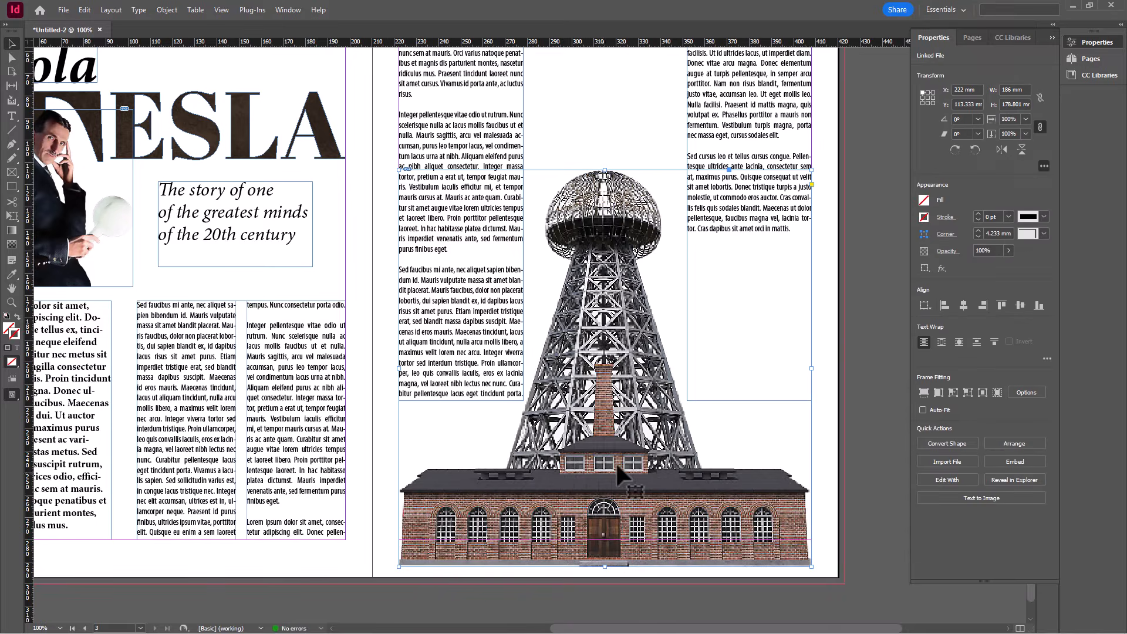
Move the tower image straight up so that its base rests on the bottom margin of the right-hand page
scroll(623, 476, up, 2)
drag(642, 552, 642, 525)
click(822, 360)
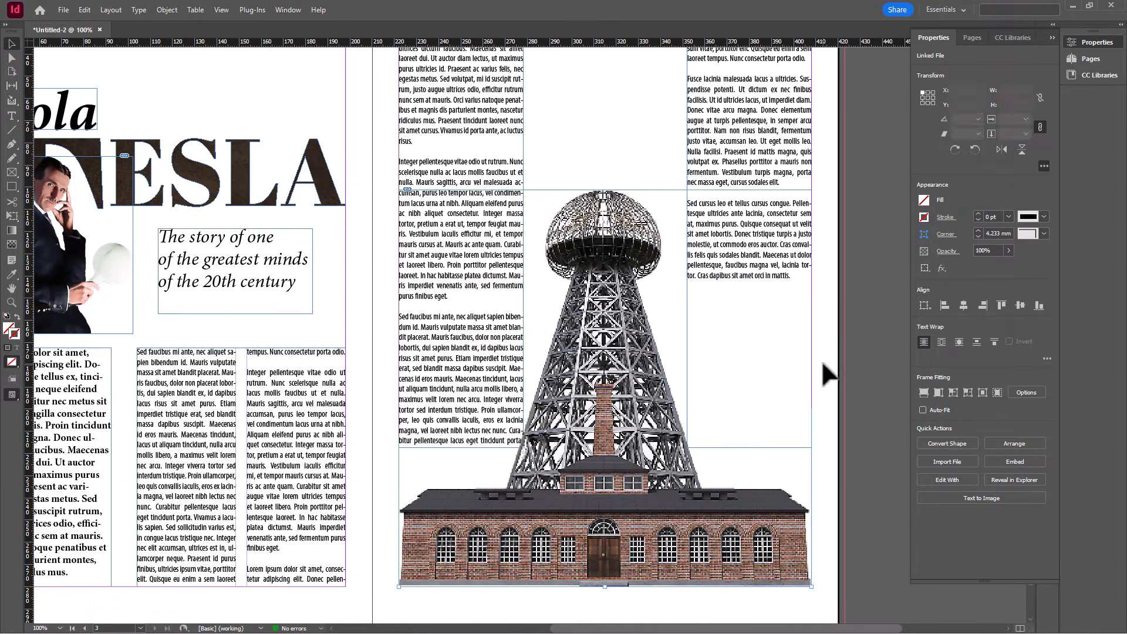
Switch the tower image's display performance to High Quality Display
scroll(606, 366, up, 2)
right_click(605, 360)
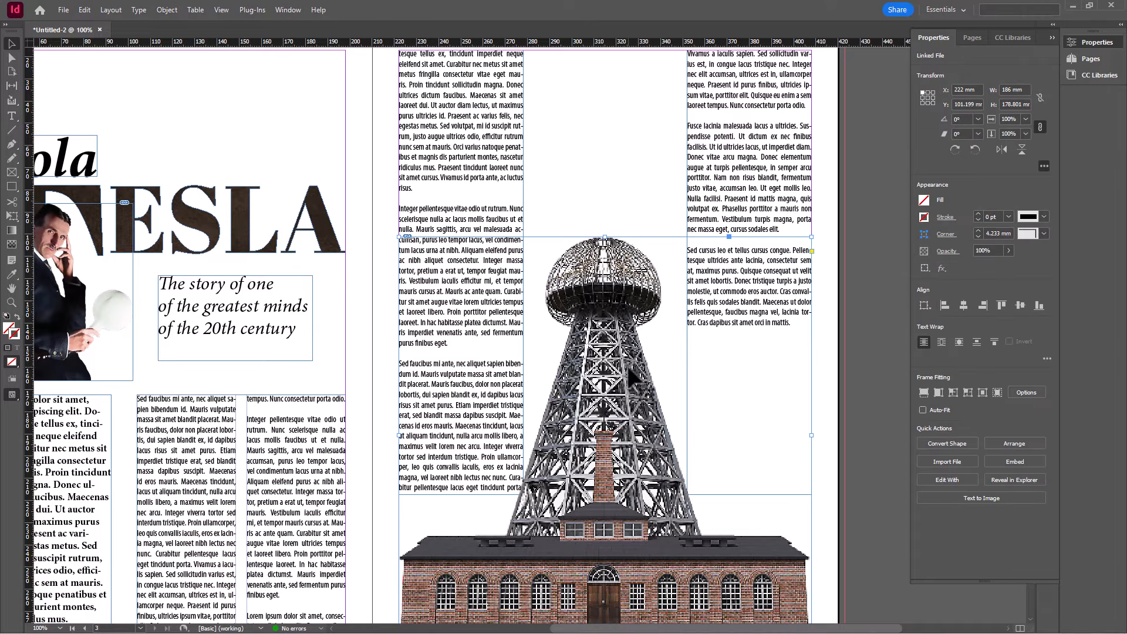
mouse_move(672, 592)
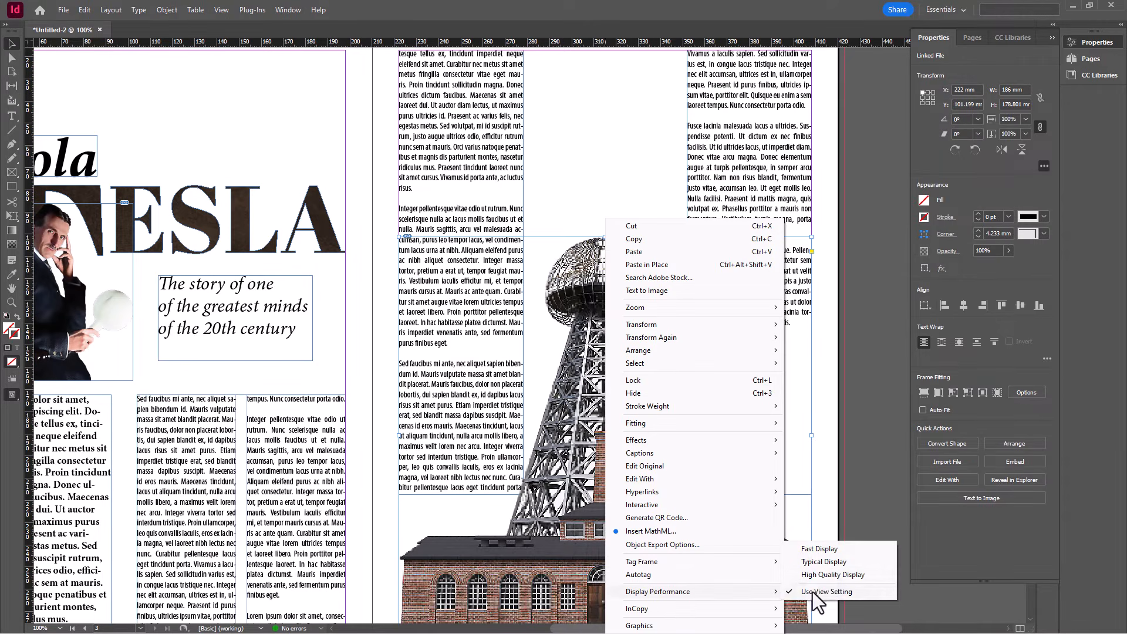
click(826, 575)
scroll(619, 408, down, 2)
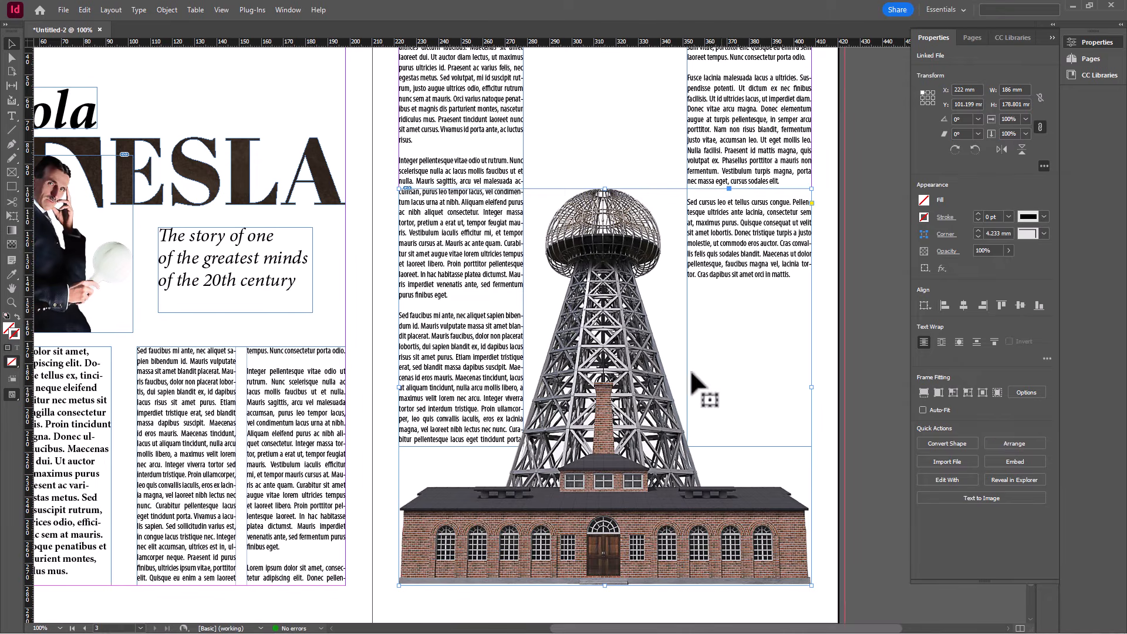
scroll(675, 363, up, 3)
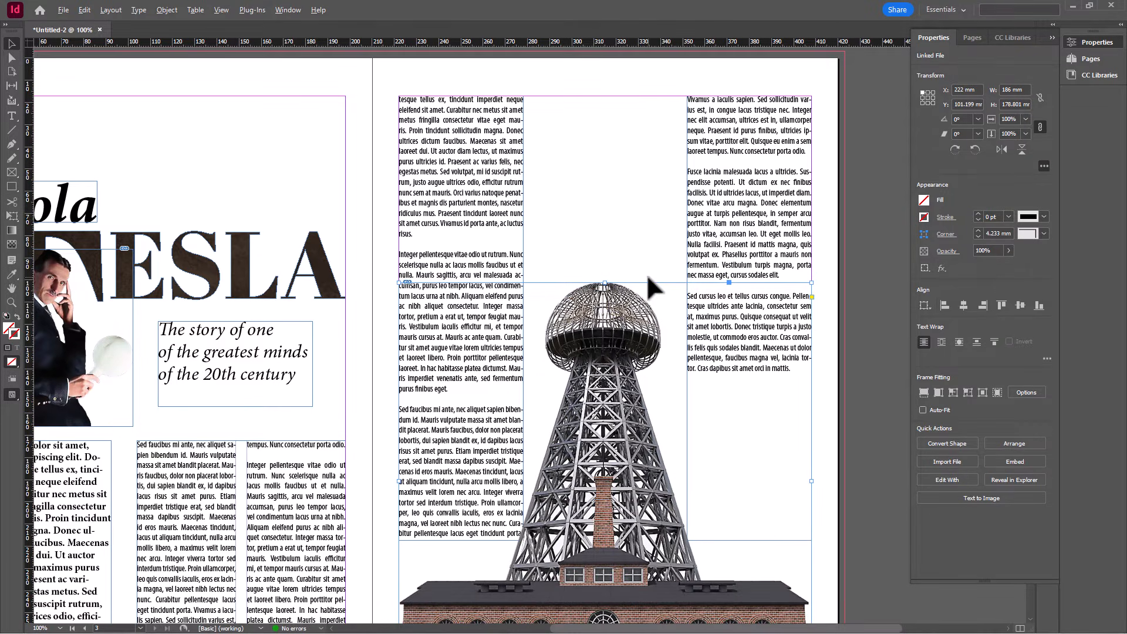
Copy the quote from the Notepad text and paste it into a new text frame about 62 × 42 mm above the tower in InDesign
key(alt+Tab)
scroll(233, 114, up, 3)
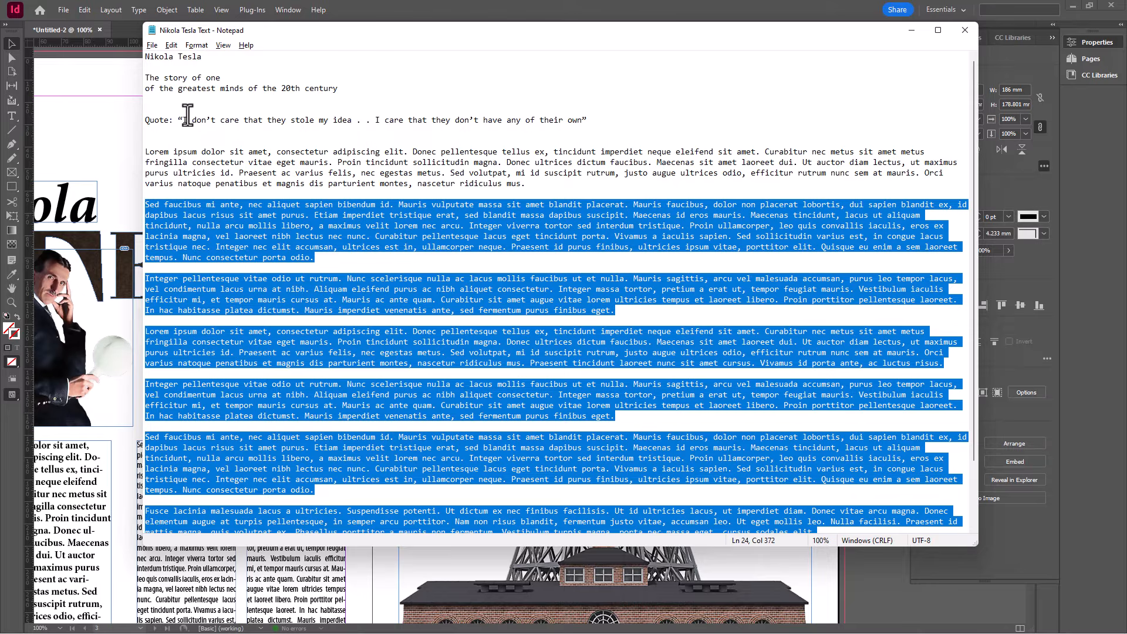
drag(177, 120, 597, 123)
key(ctrl+c)
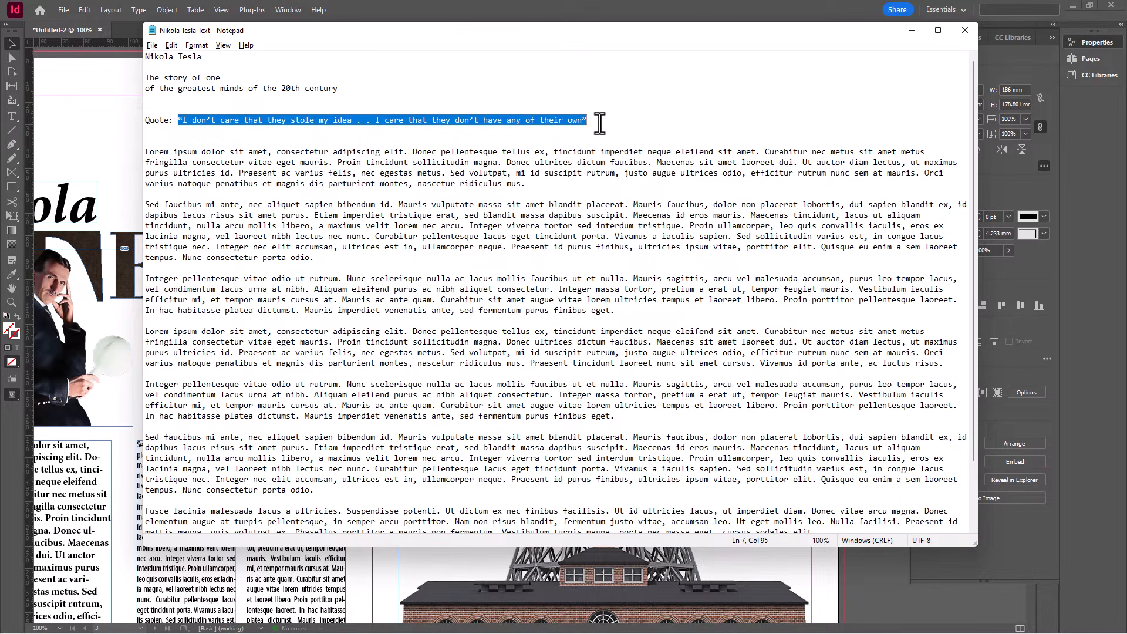
click(90, 135)
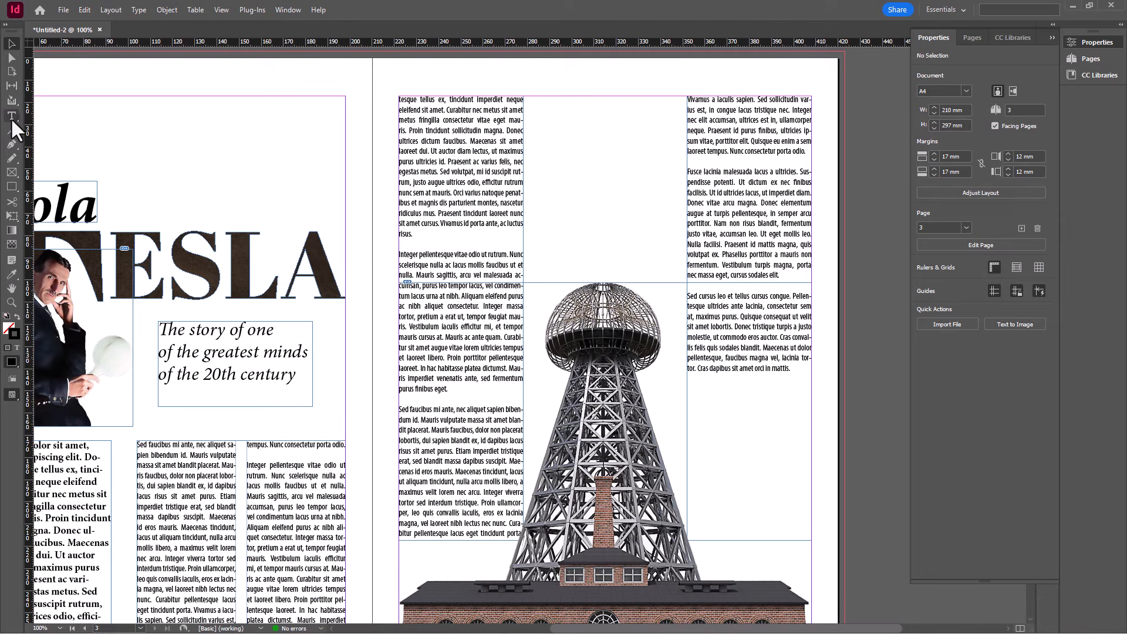
drag(538, 123, 675, 216)
key(ctrl+v)
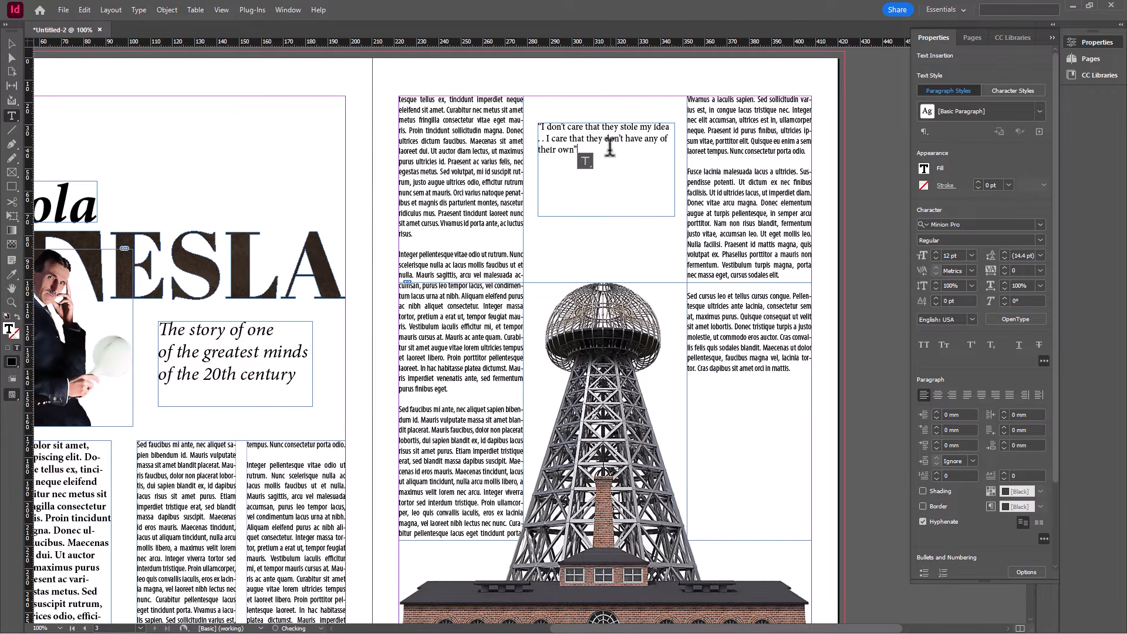
Format the quote above the tower as Italic at 18 pt, centre-aligned, with 24 pt leading
drag(596, 148, 538, 126)
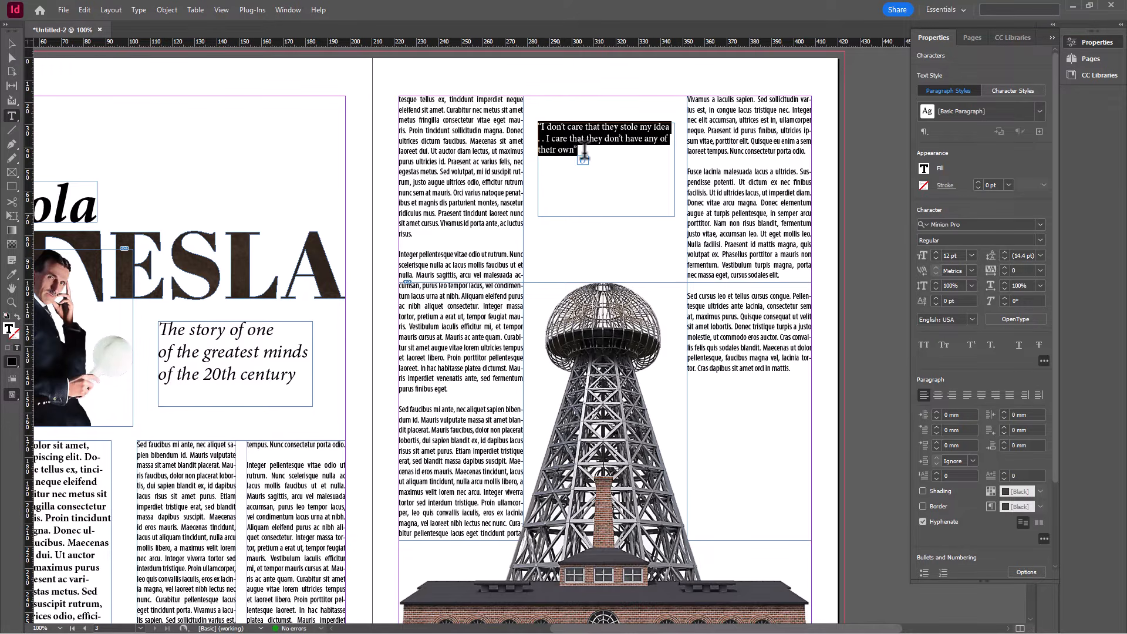
click(1037, 240)
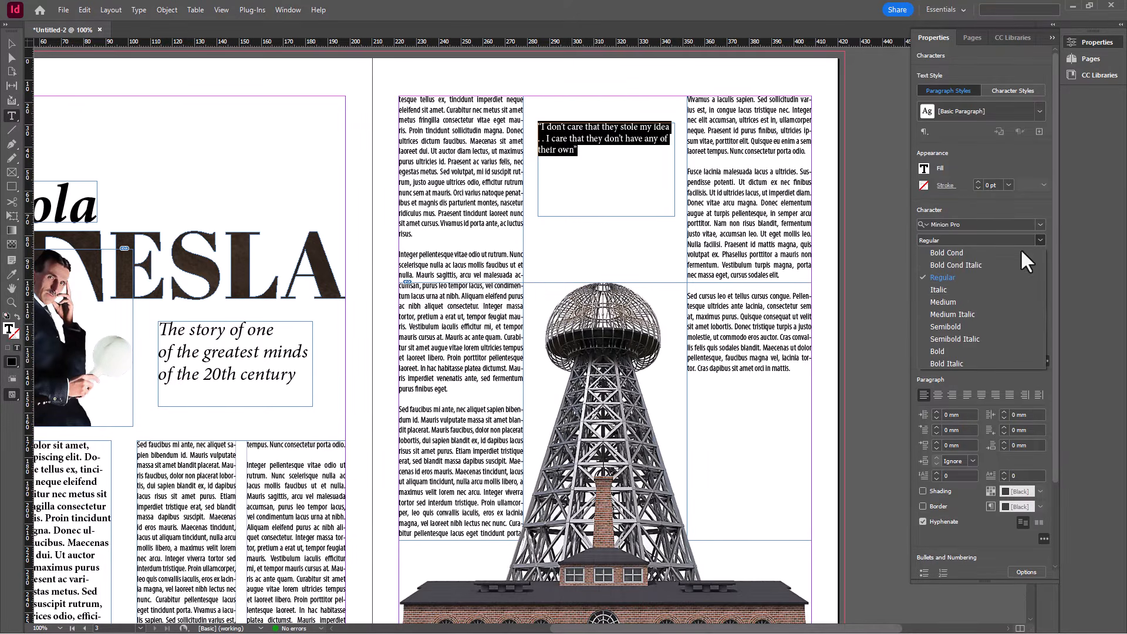
click(952, 288)
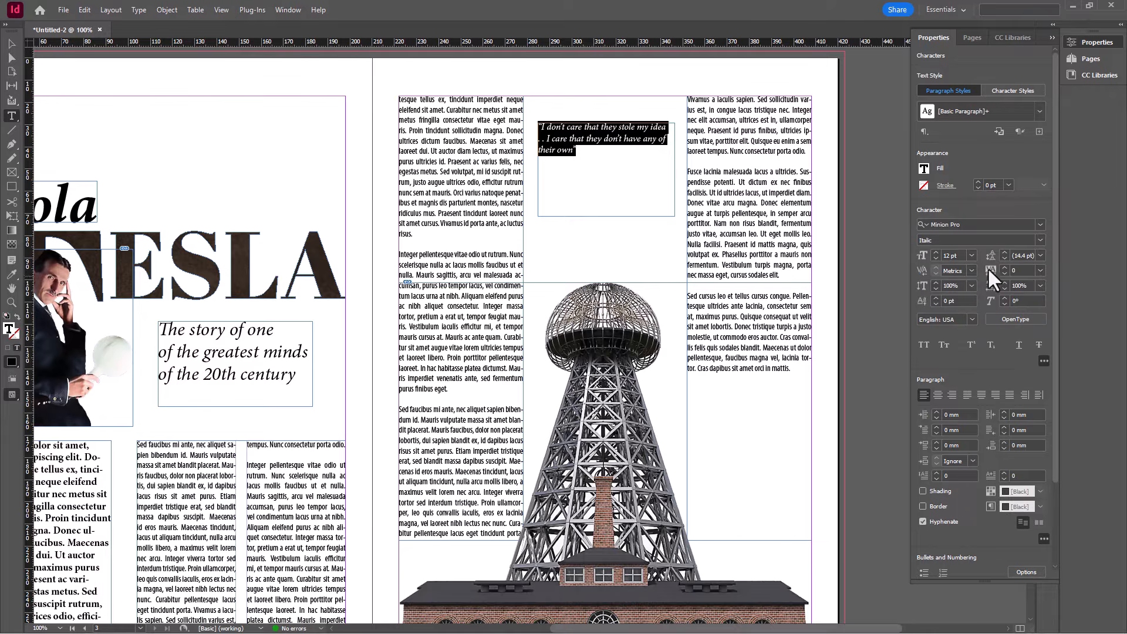
click(967, 251)
click(960, 363)
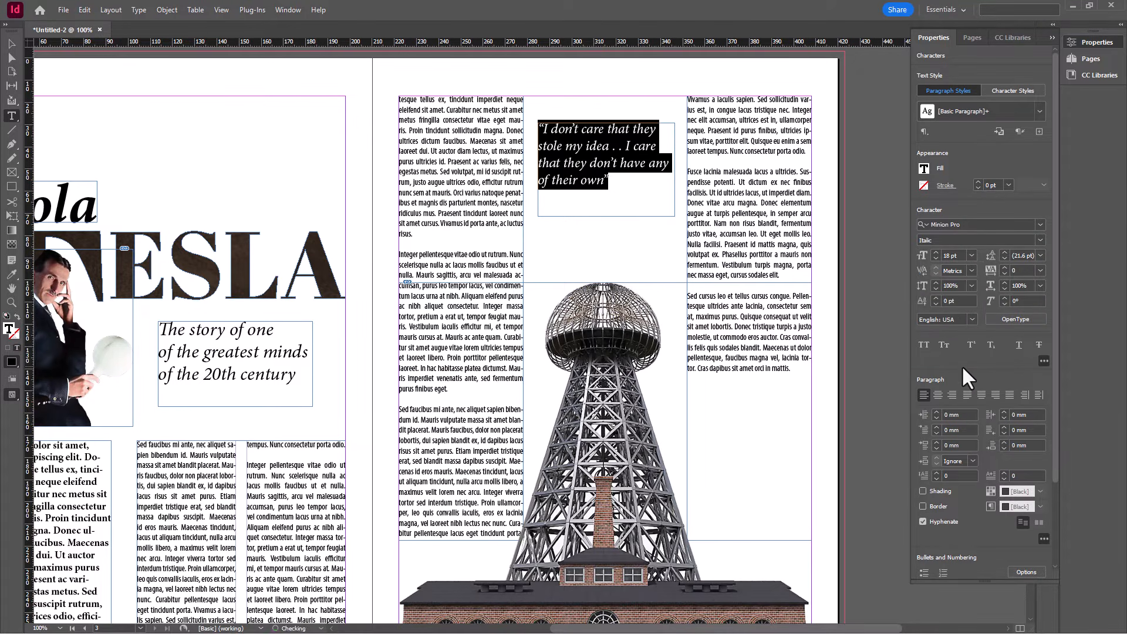
click(938, 395)
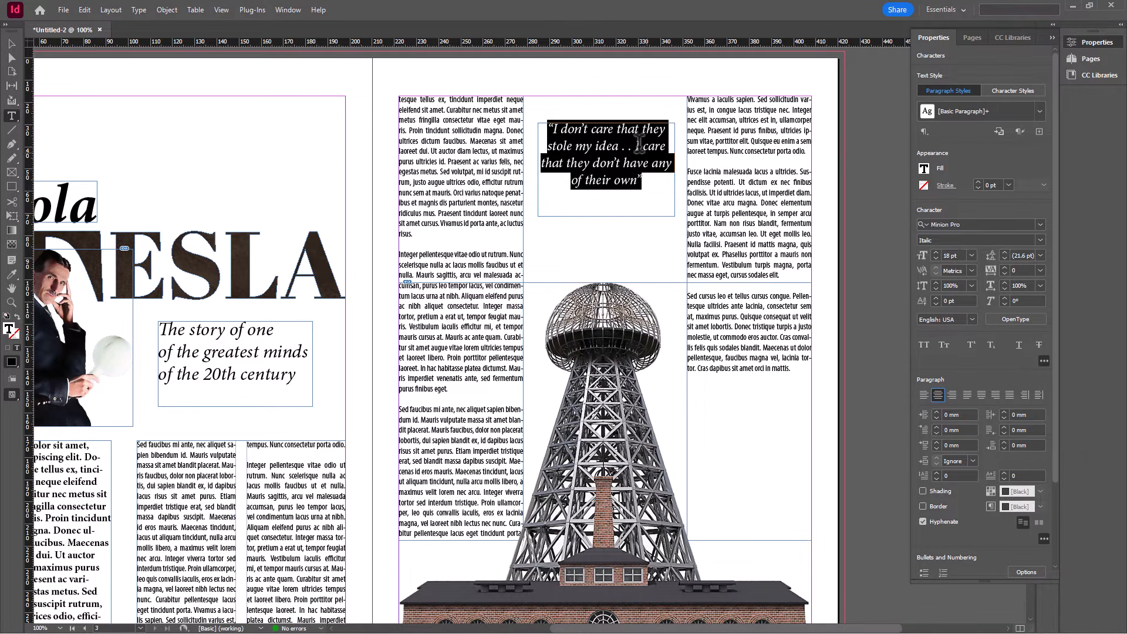
click(1039, 255)
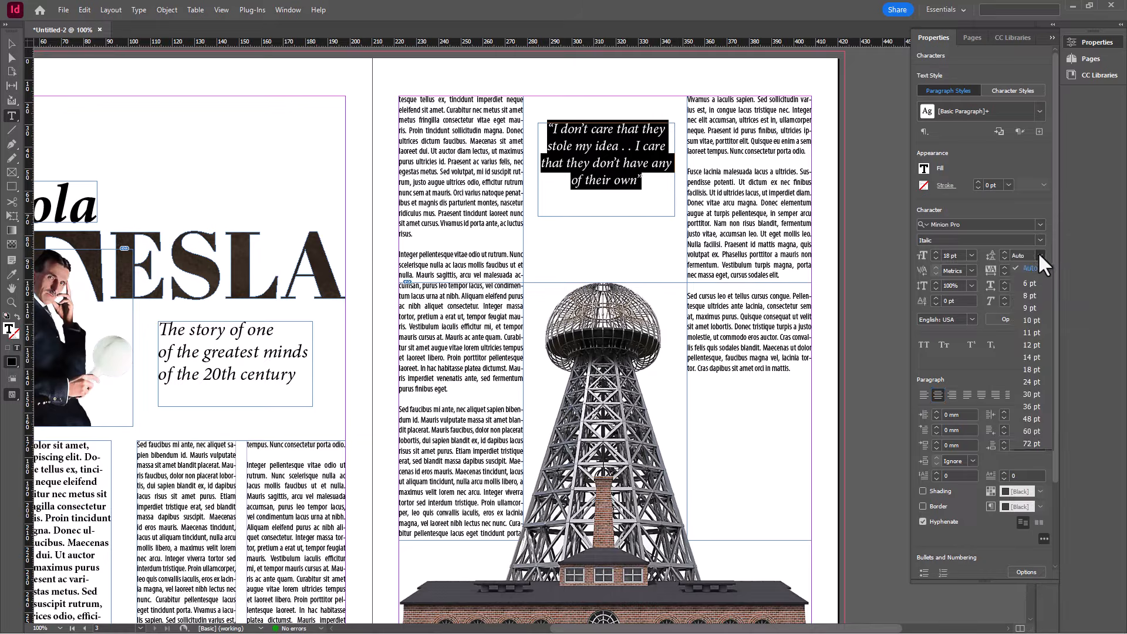
click(1030, 381)
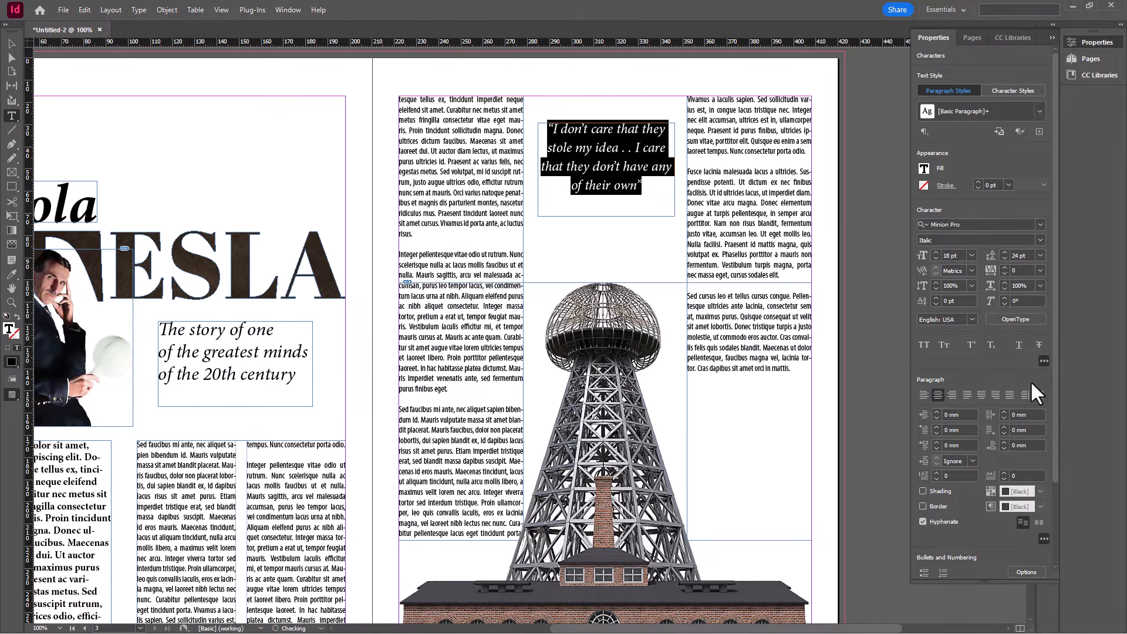
Fit the quote frame's height to its text and move the frame slightly lower between the two text columns
click(11, 43)
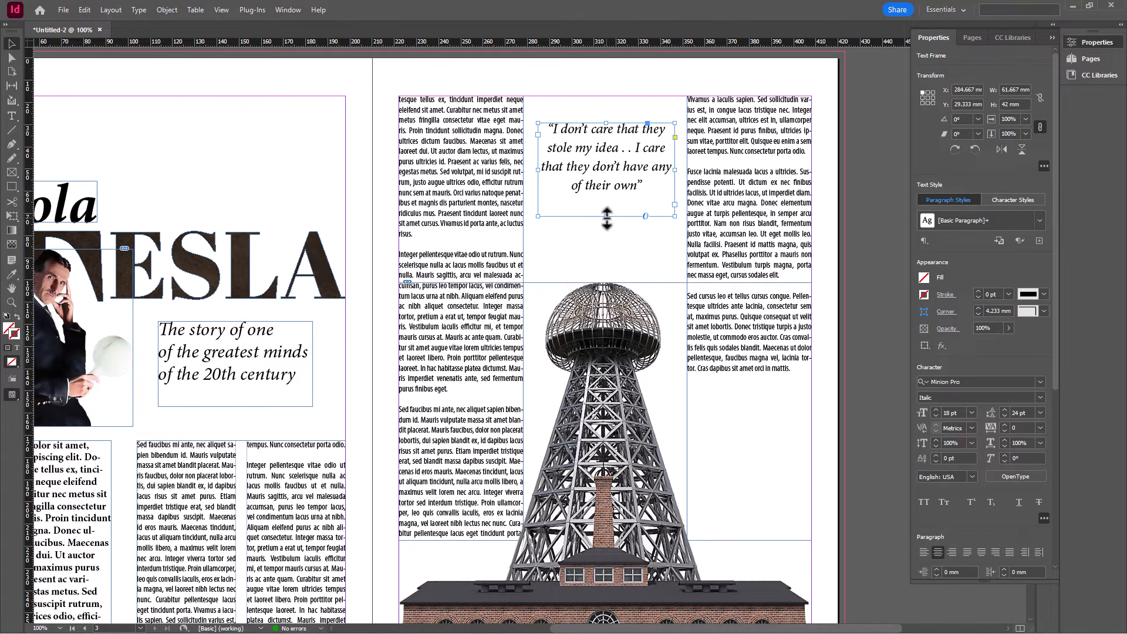
double_click(607, 216)
drag(605, 154, 603, 172)
click(648, 124)
Add a text frame about 16 × 11.5 mm above the quote containing an opening quotation mark in Abril Fatface
scroll(649, 125, up, 2)
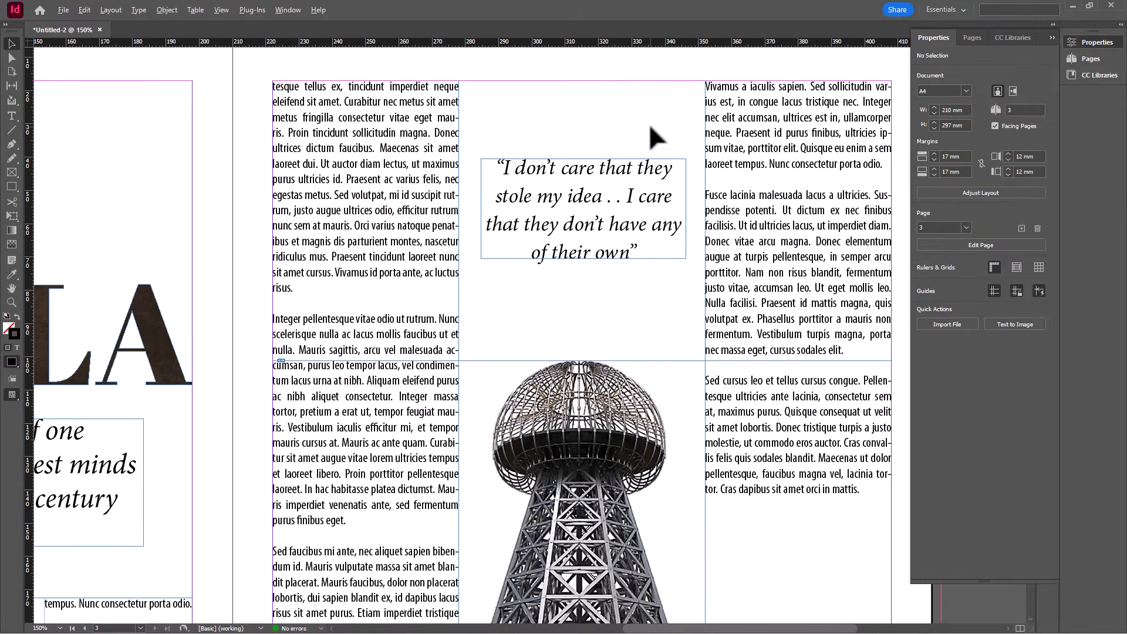
scroll(660, 123, up, 1)
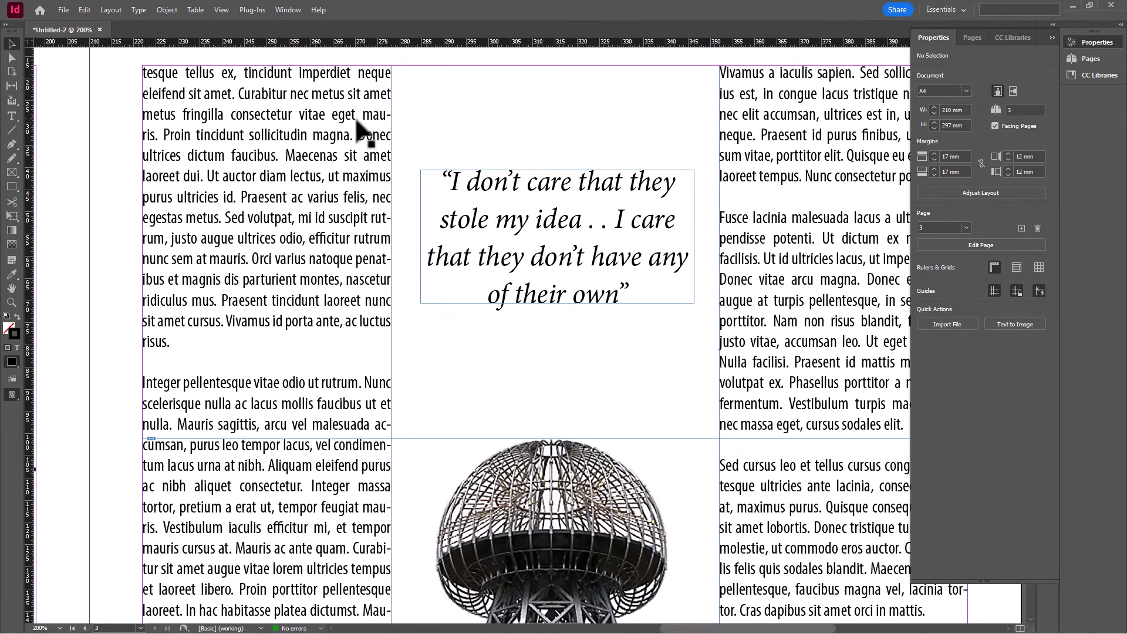
click(9, 115)
drag(522, 99, 591, 149)
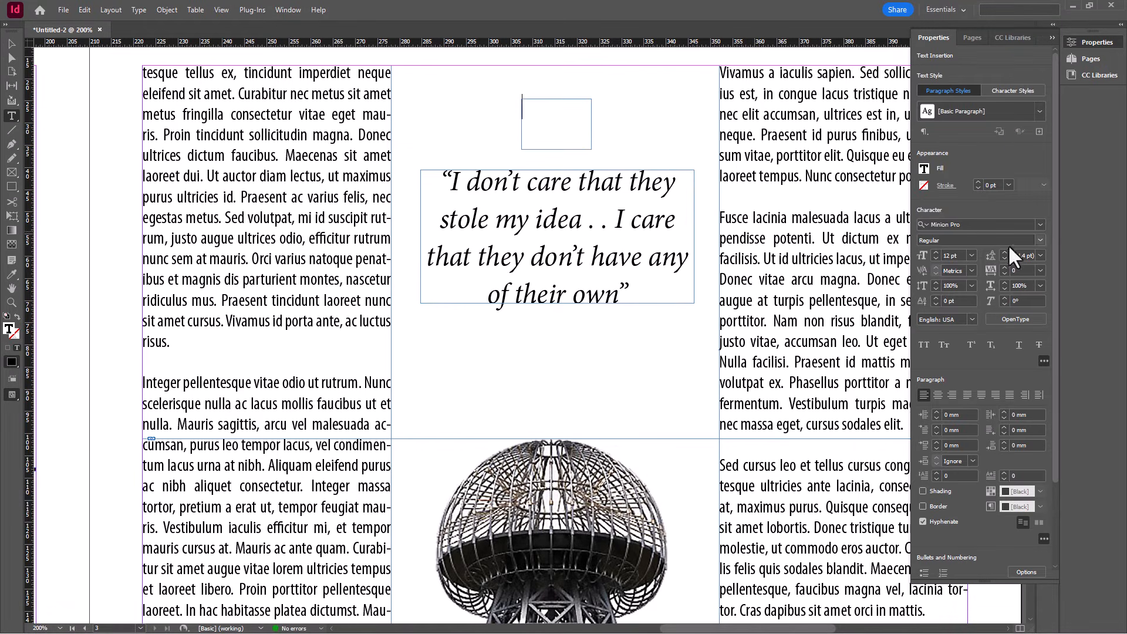
click(1040, 225)
click(875, 298)
click(13, 44)
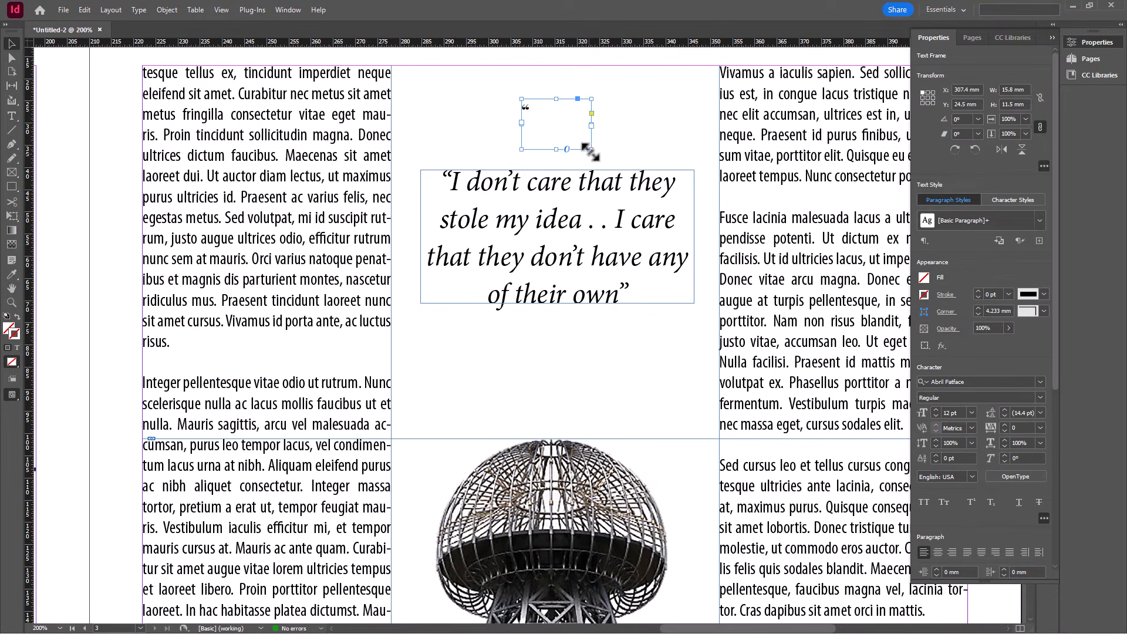
Enlarge the opening quotation mark to about 58 pt, centre it above the quote, and convert it to outlines
drag(591, 149, 561, 149)
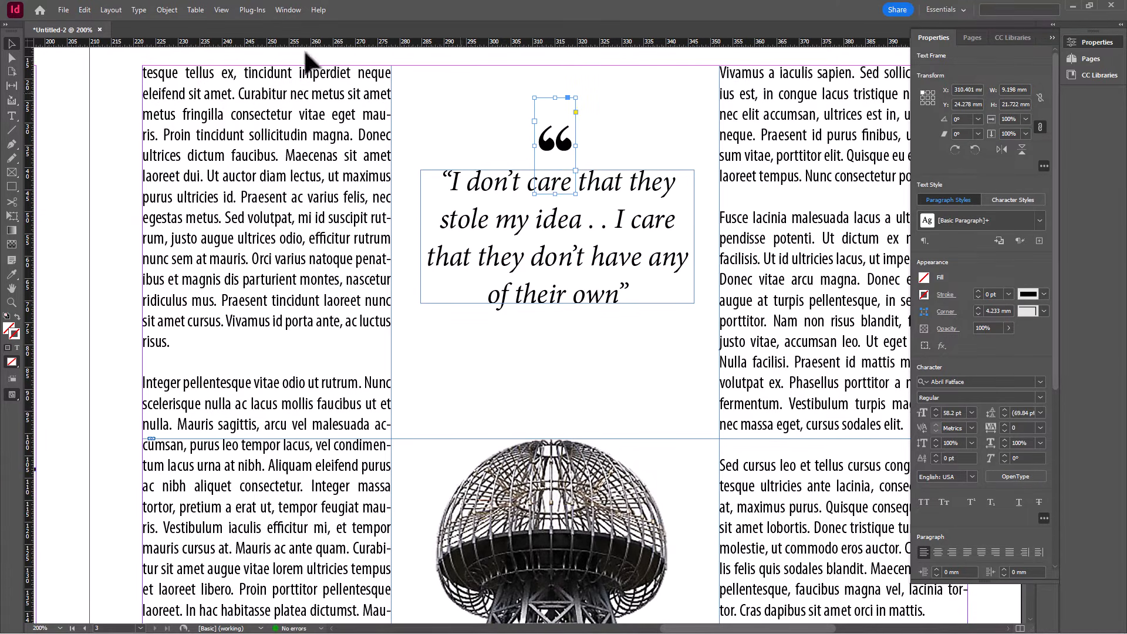
click(160, 11)
mouse_move(135, 11)
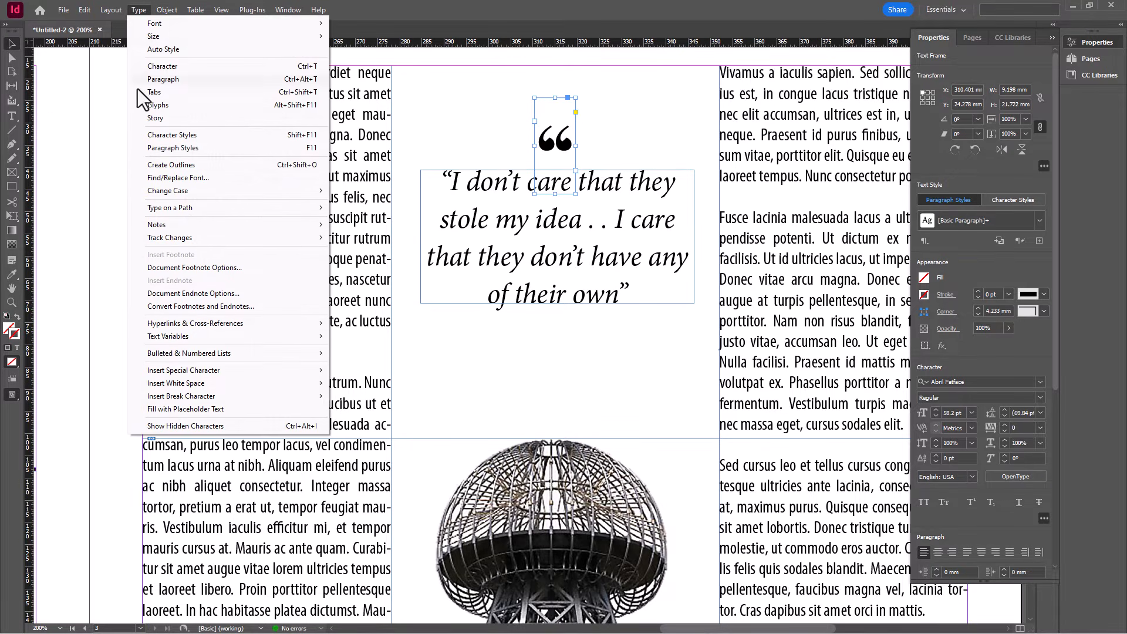
click(163, 164)
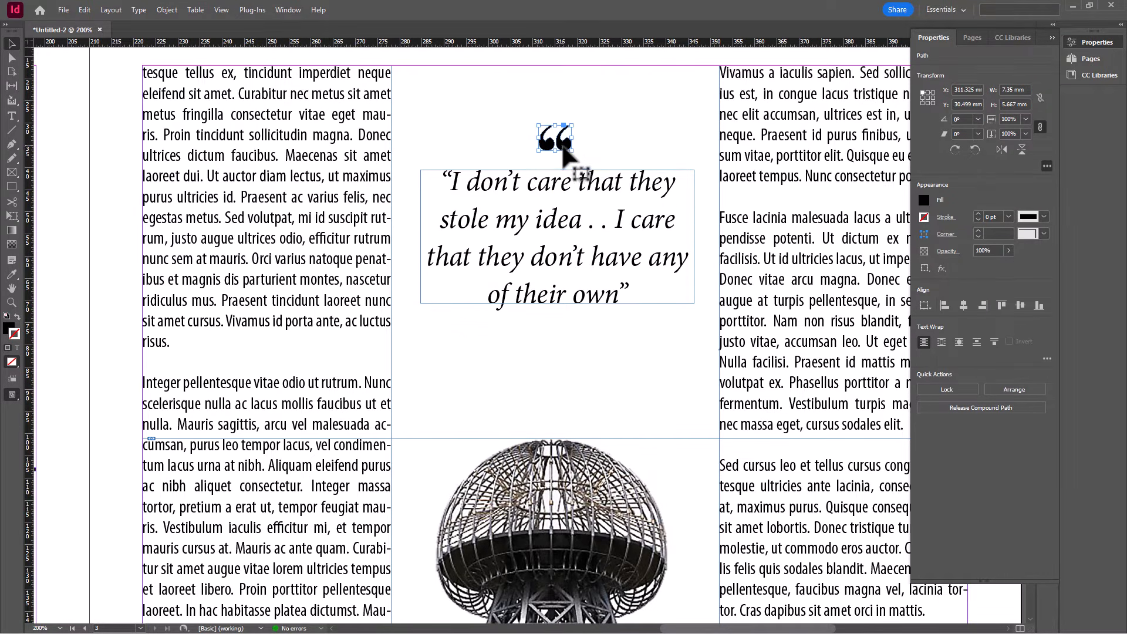
Duplicate the opening quotation mark below the quote, flip the copy vertically and horizontally, and realign it under the original
drag(561, 150, 565, 154)
drag(568, 157, 568, 351)
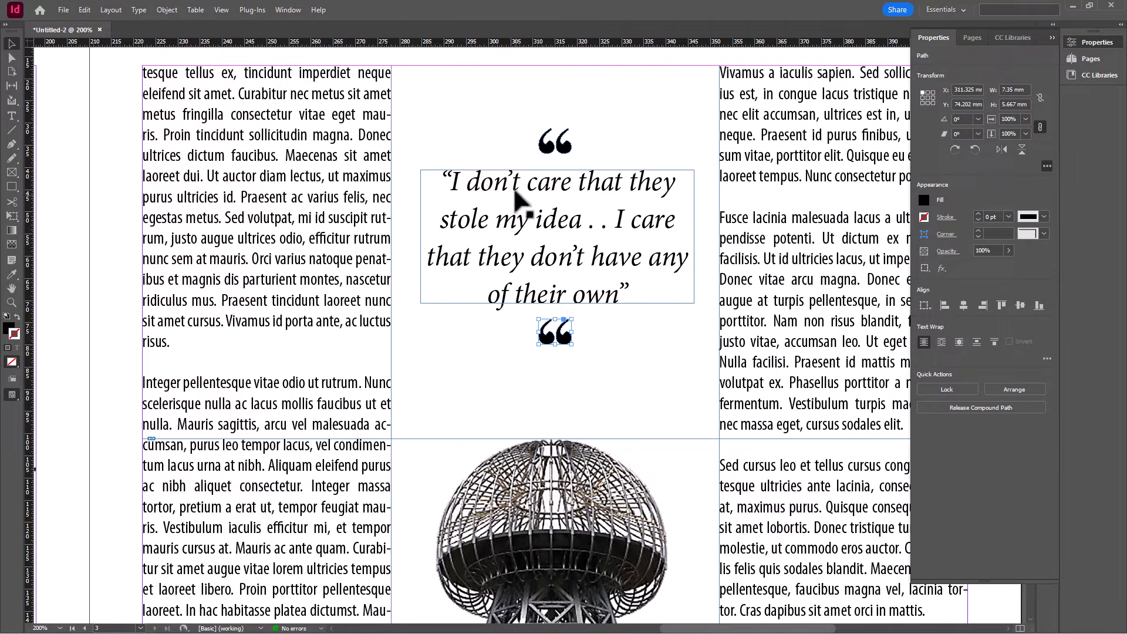
click(167, 9)
mouse_move(185, 23)
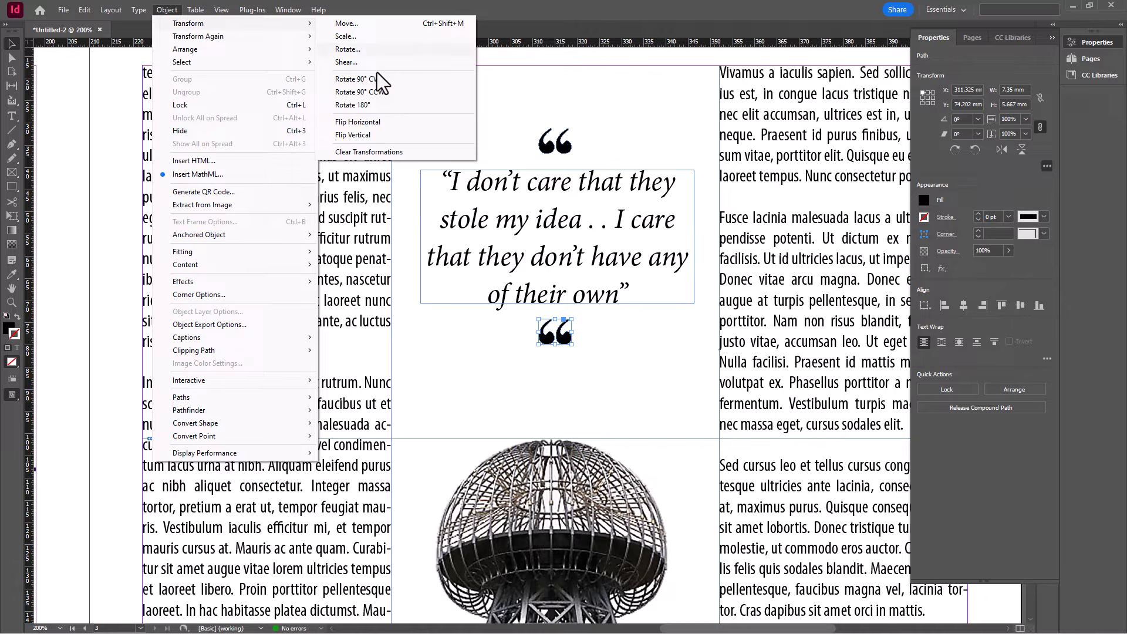
click(375, 135)
drag(560, 317, 560, 348)
click(177, 10)
mouse_move(178, 22)
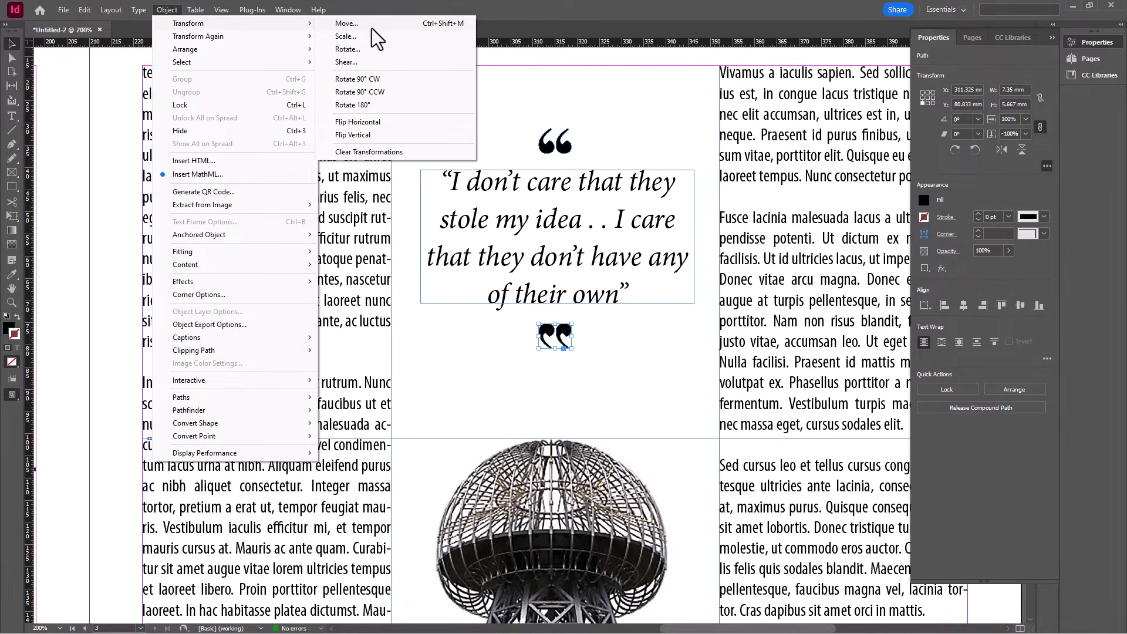
click(369, 122)
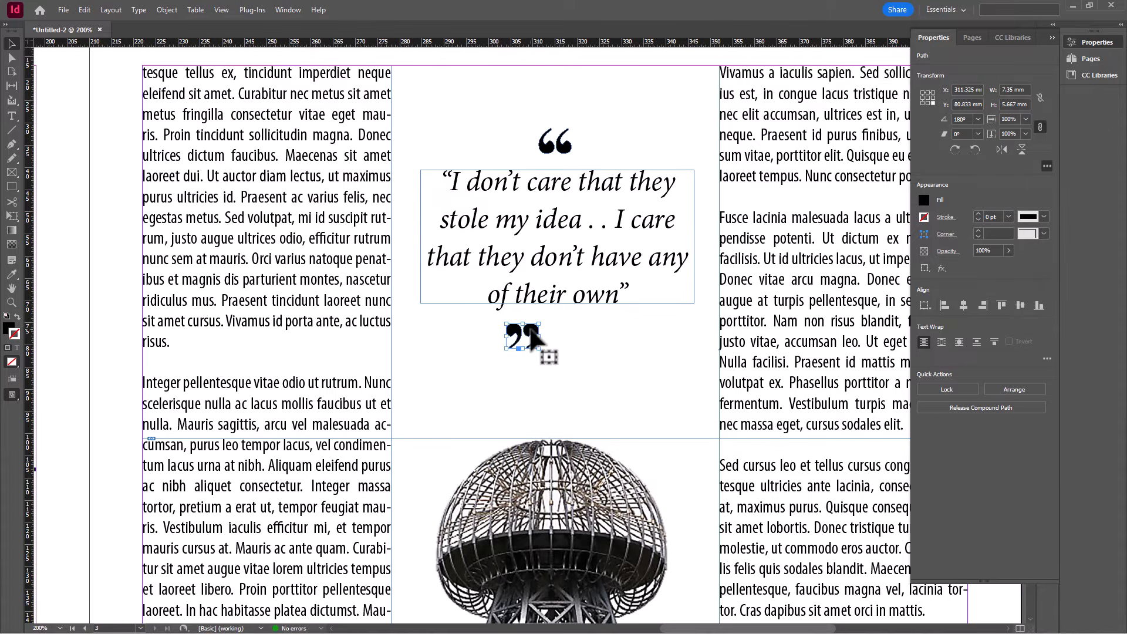
drag(535, 338, 564, 343)
Shift the opening and closing quotation marks together slightly to the right to centre them on the quote
shift+click(565, 158)
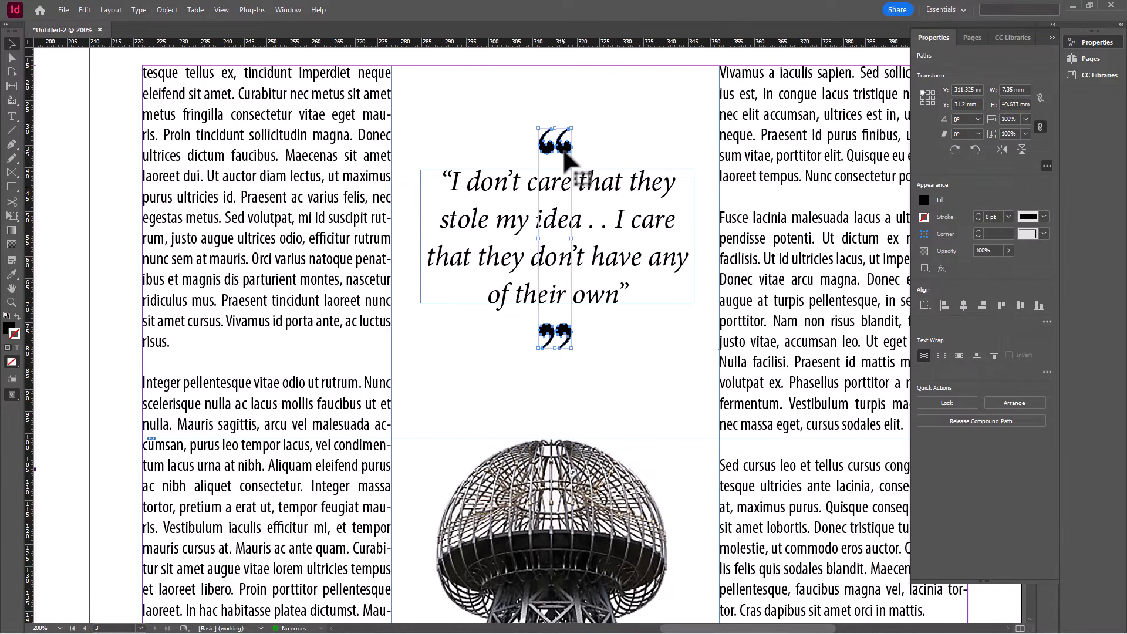
drag(567, 157, 567, 152)
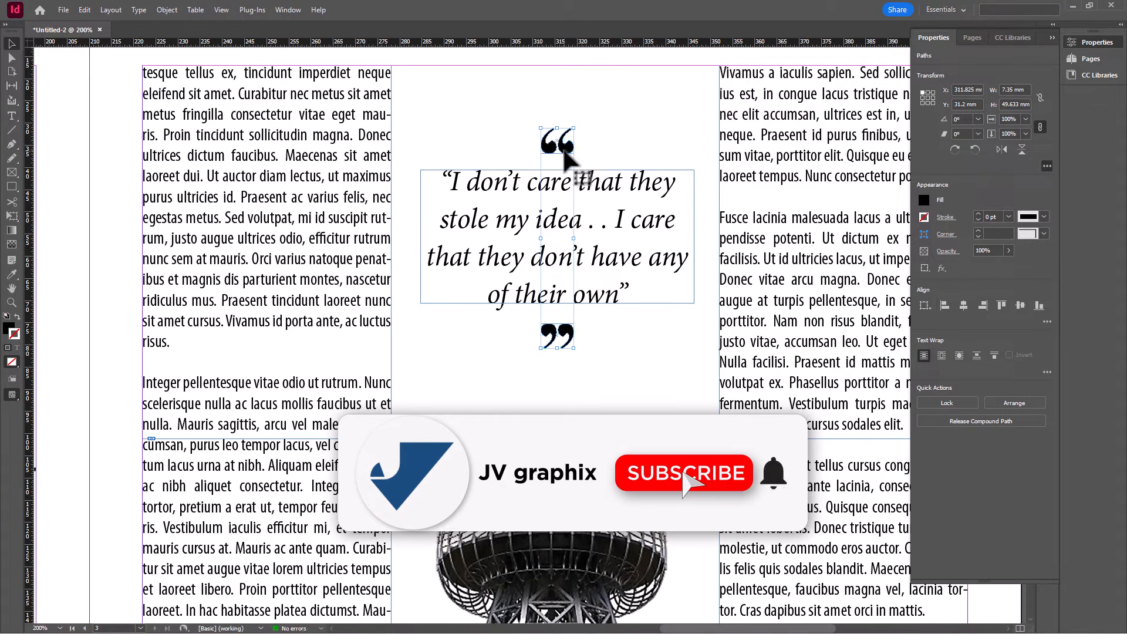
drag(571, 156, 574, 158)
click(51, 148)
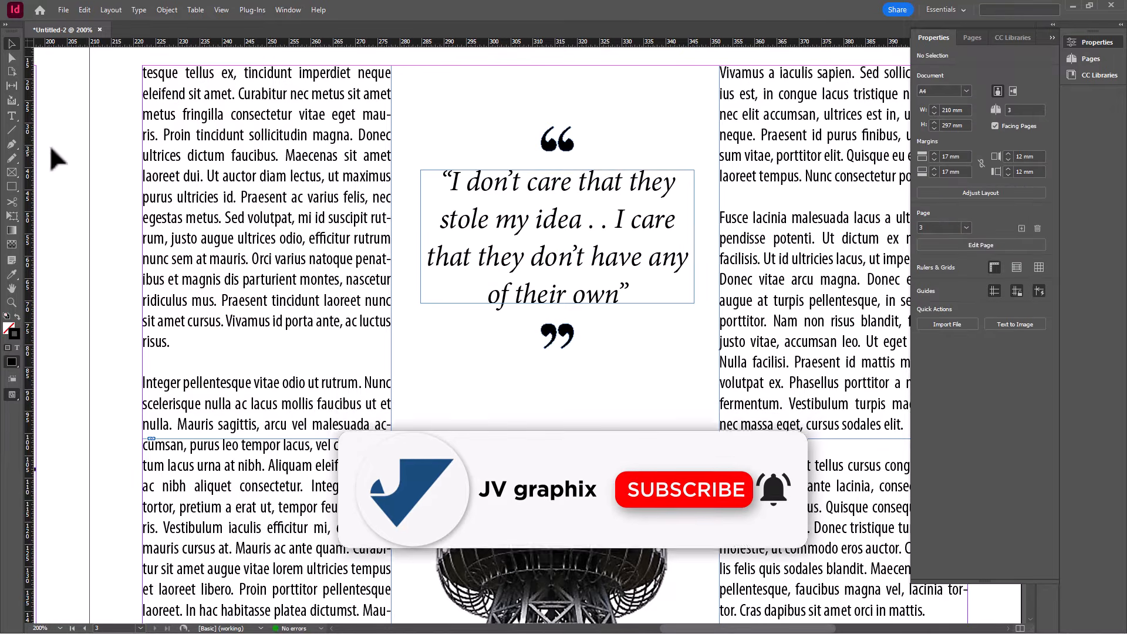
Draw a horizontal line about 23.8 mm long to the left of the opening quotation mark
click(6, 130)
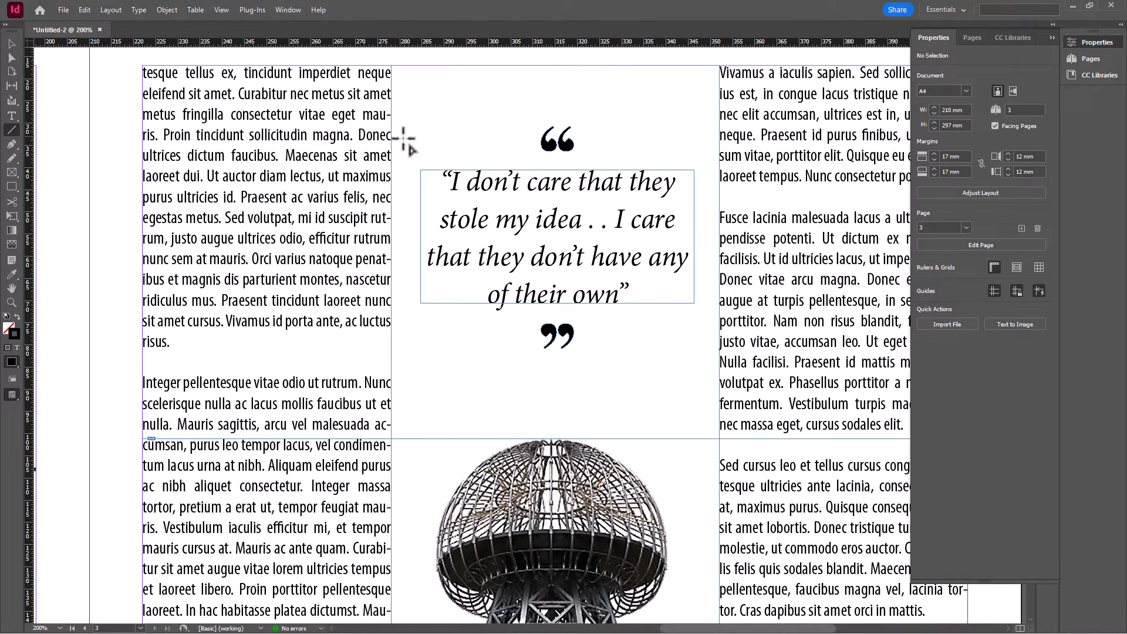
key(shift)
drag(423, 138, 528, 139)
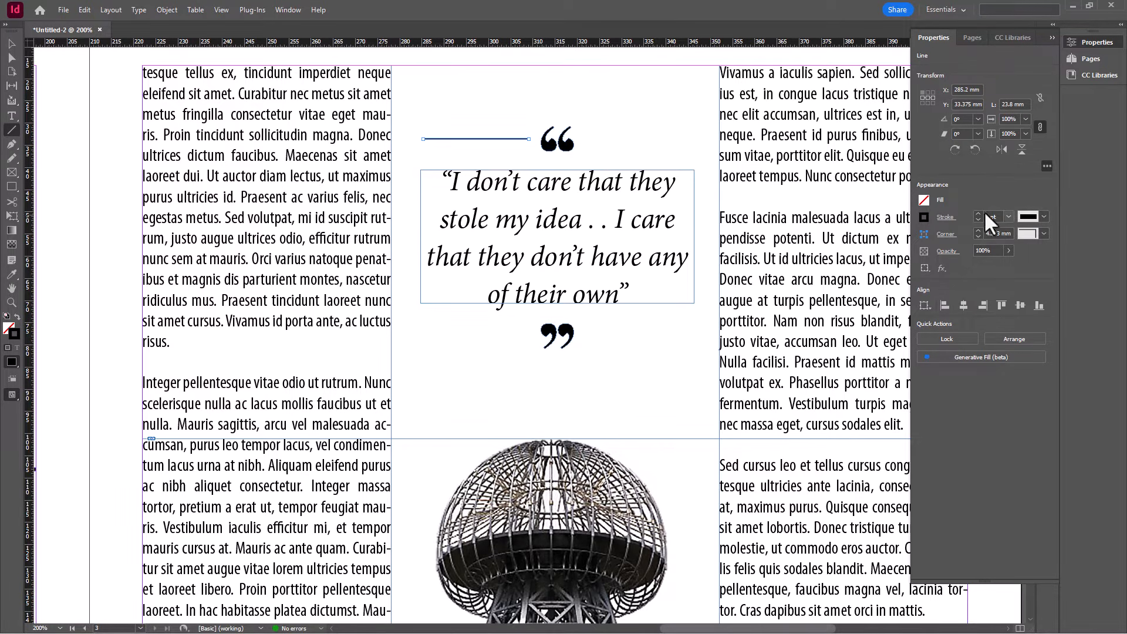
click(11, 44)
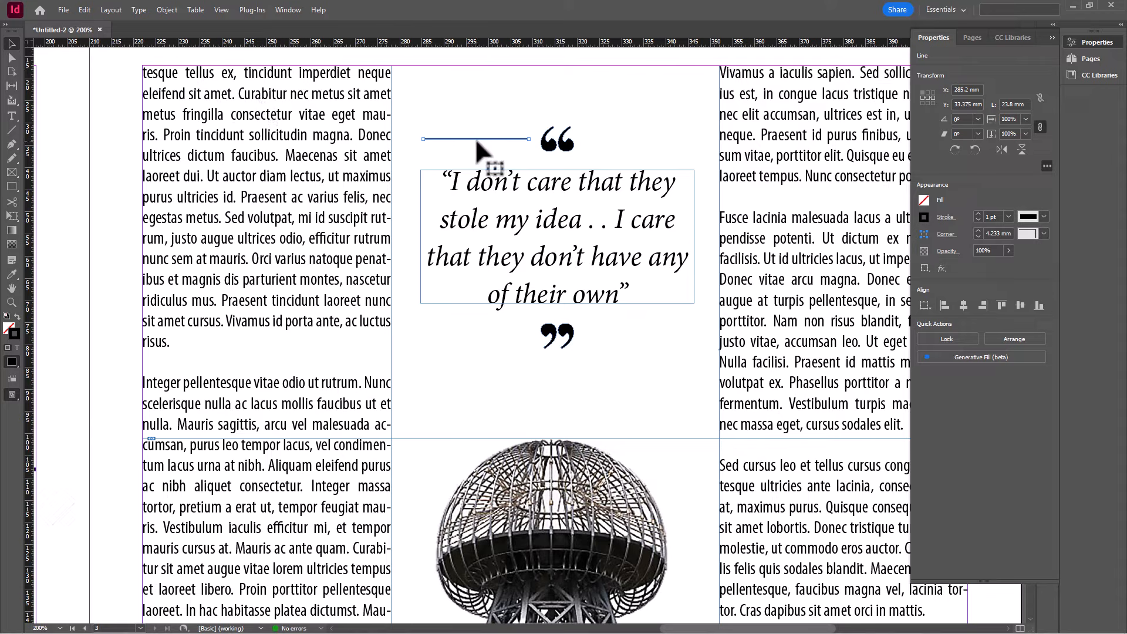
Duplicate the line to the right of the opening quotation mark, and copy both lines down beside the closing mark
key(alt+shift)
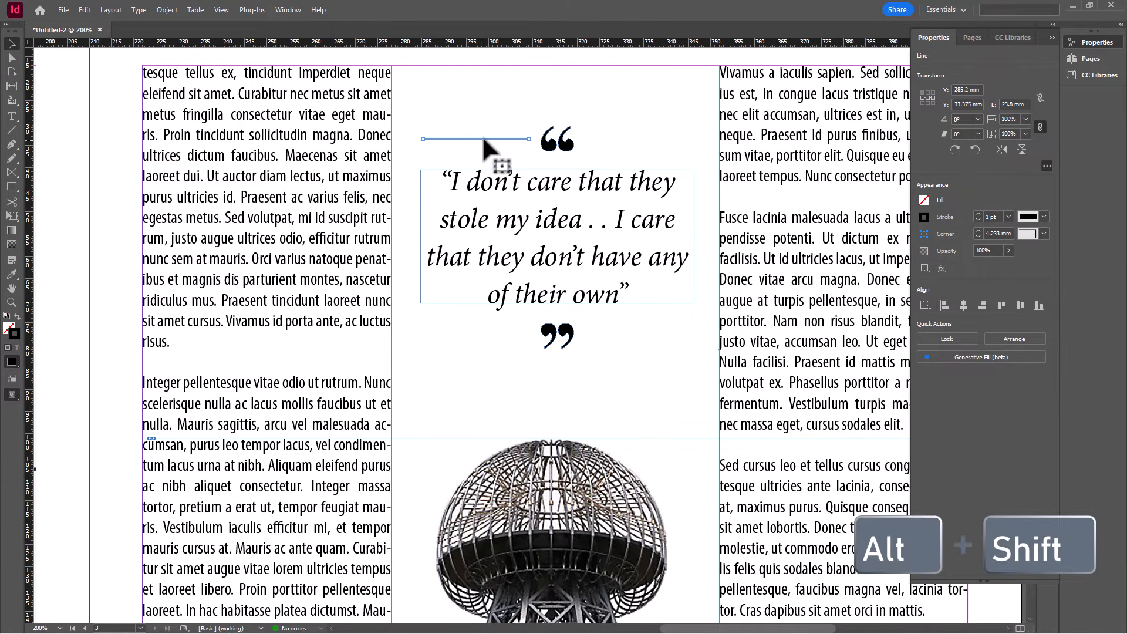
drag(483, 139, 660, 155)
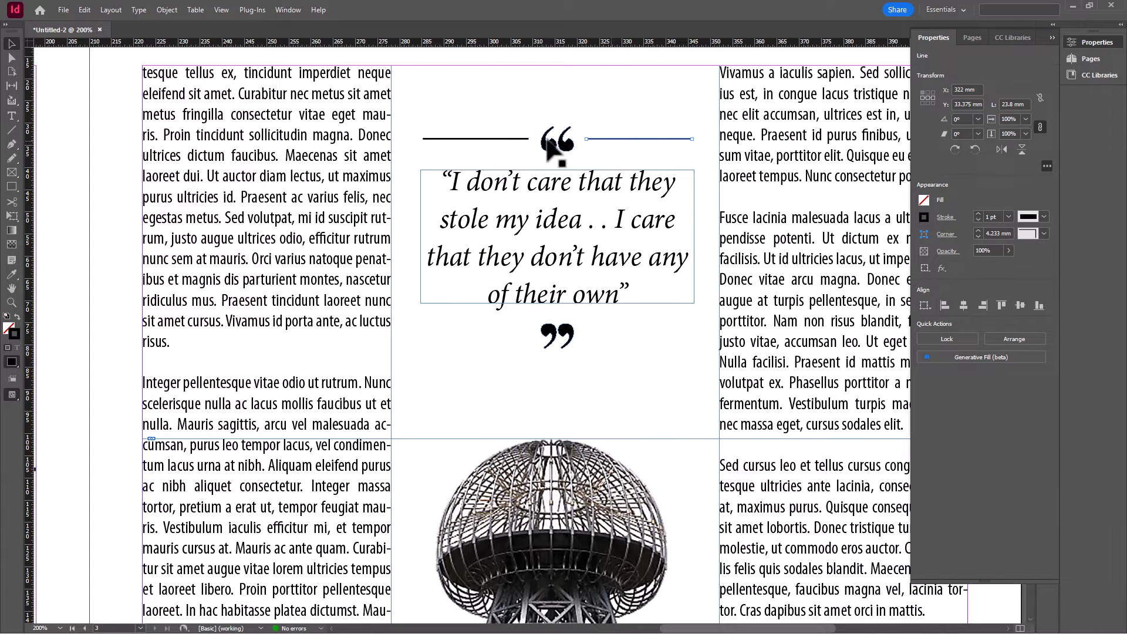
shift+click(506, 139)
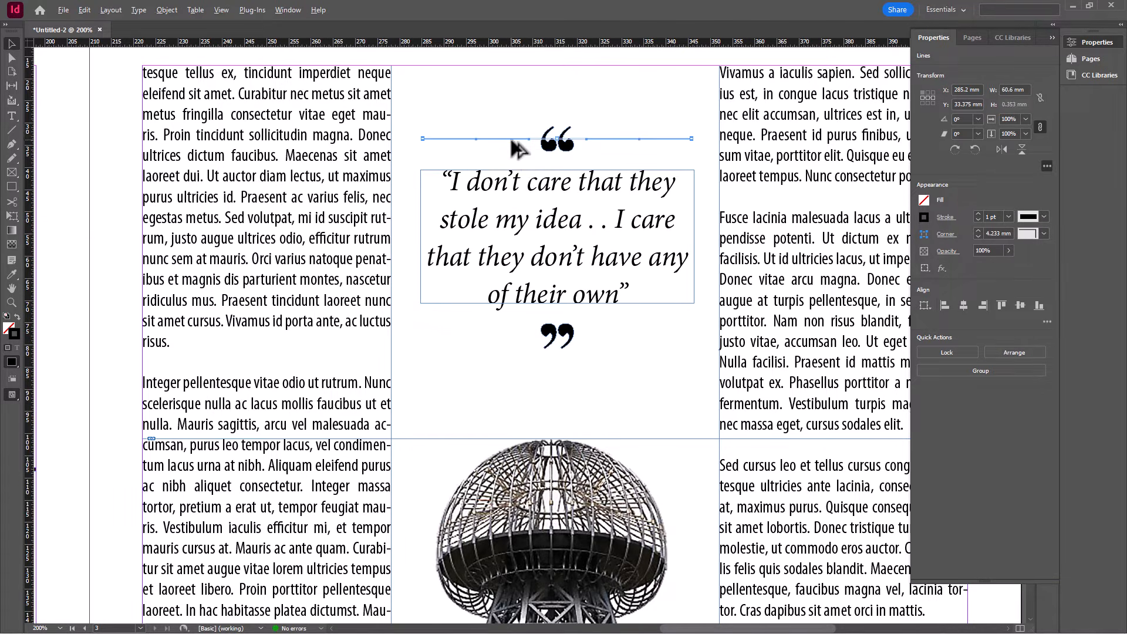
drag(511, 141, 518, 333)
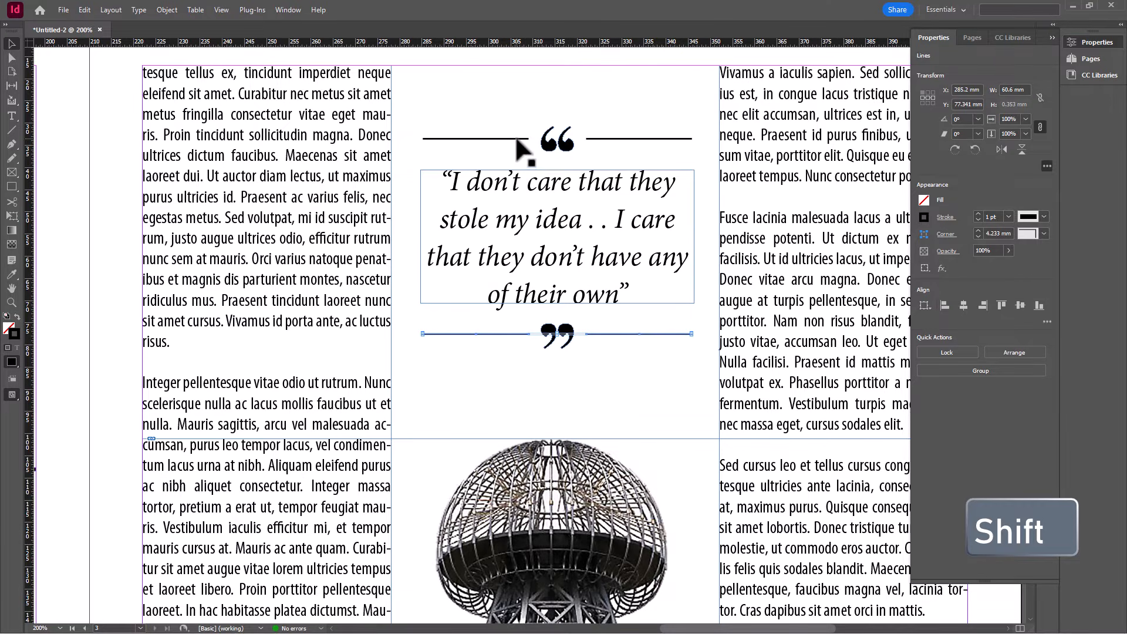
Group the two quotation marks with the lines above and below the quote
shift+click(552, 144)
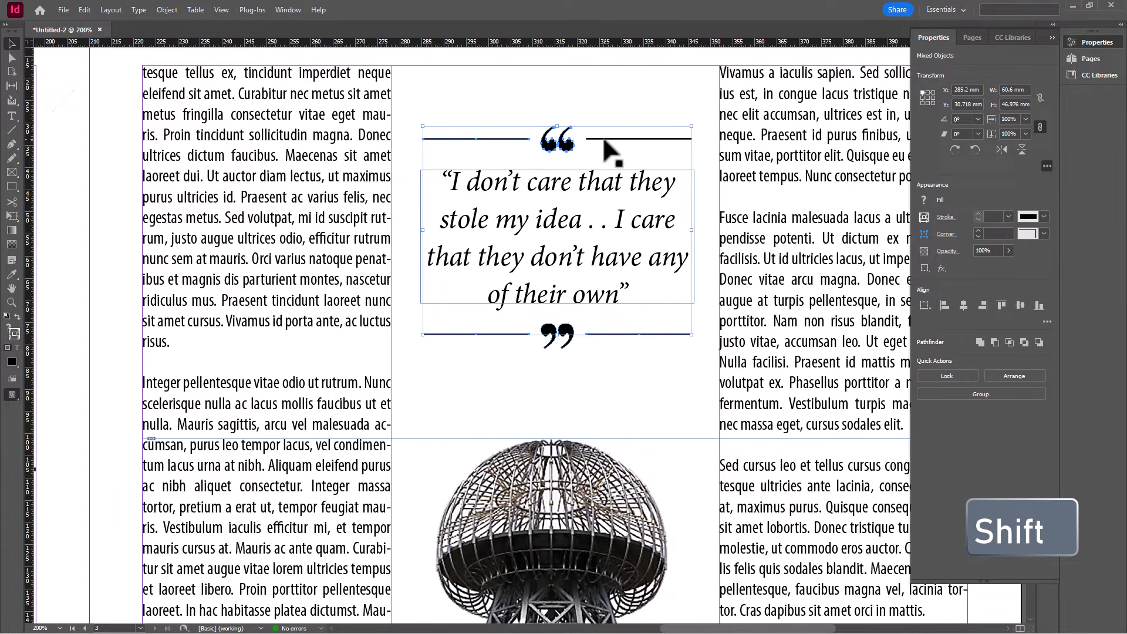
shift+click(565, 336)
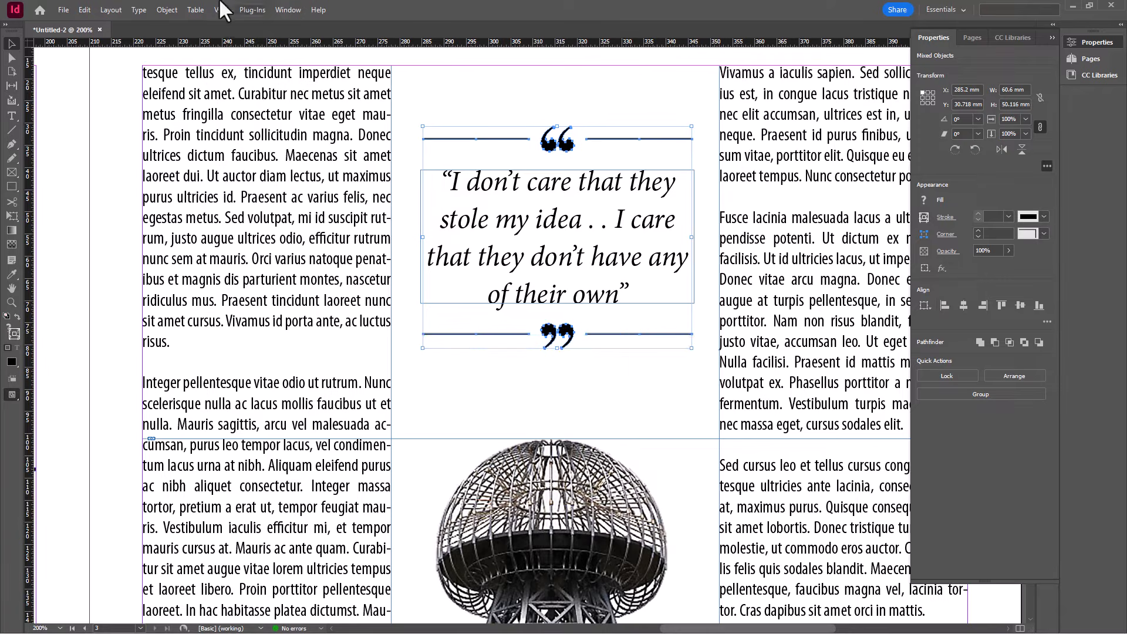
click(161, 10)
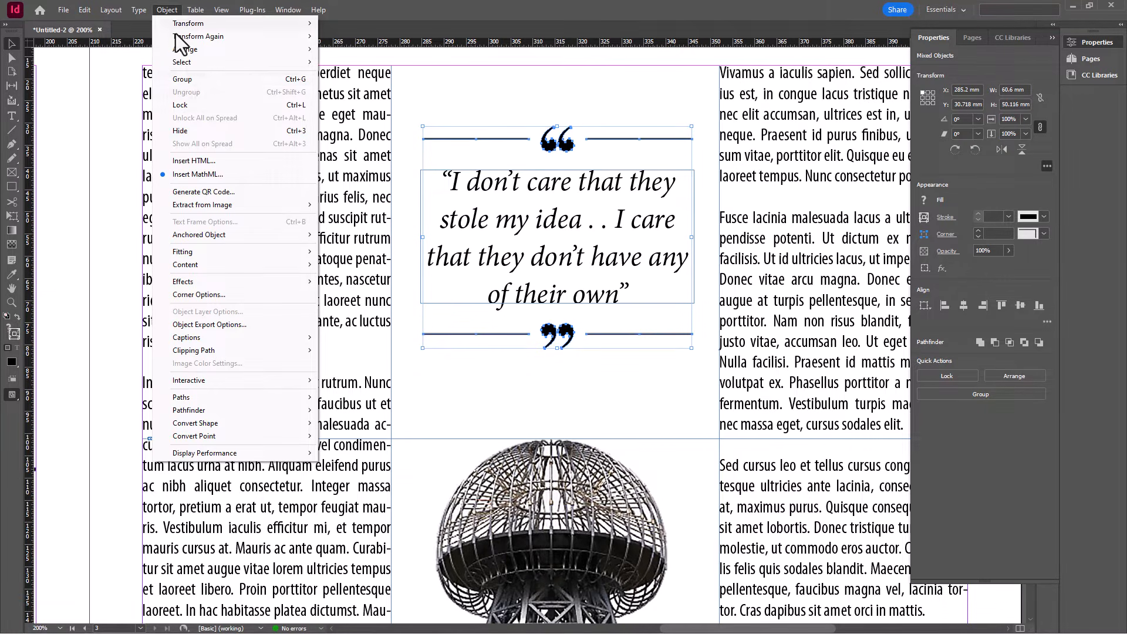
click(181, 79)
click(500, 96)
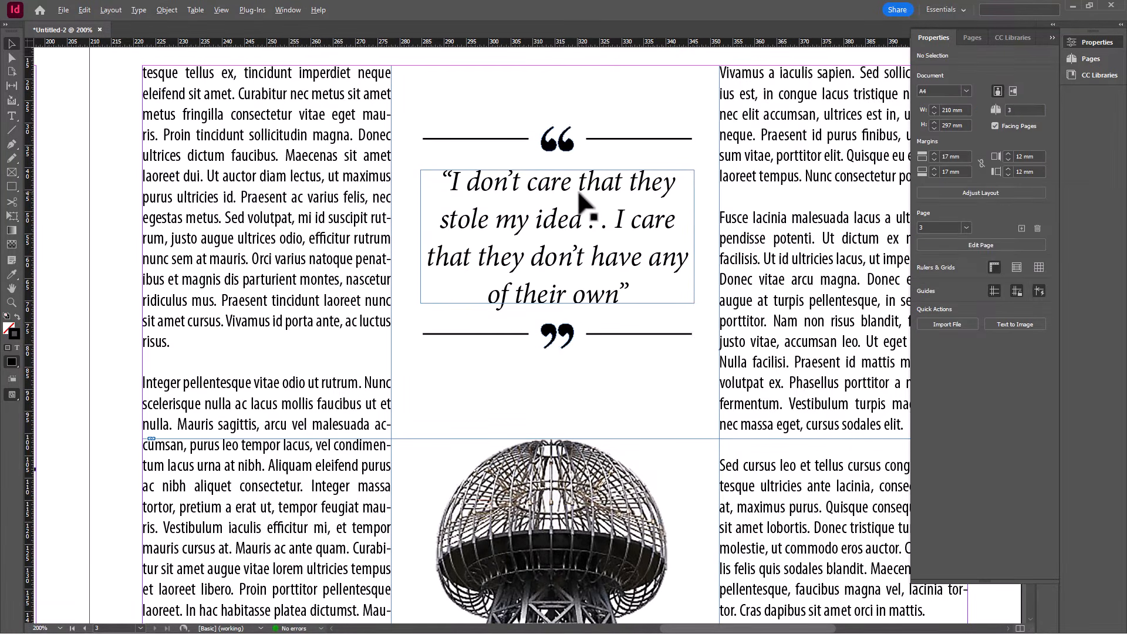
Examine where the tower image meets the text columns on the right-hand page
scroll(579, 195, down, 2)
scroll(618, 196, down, 1)
scroll(623, 206, down, 3)
click(743, 356)
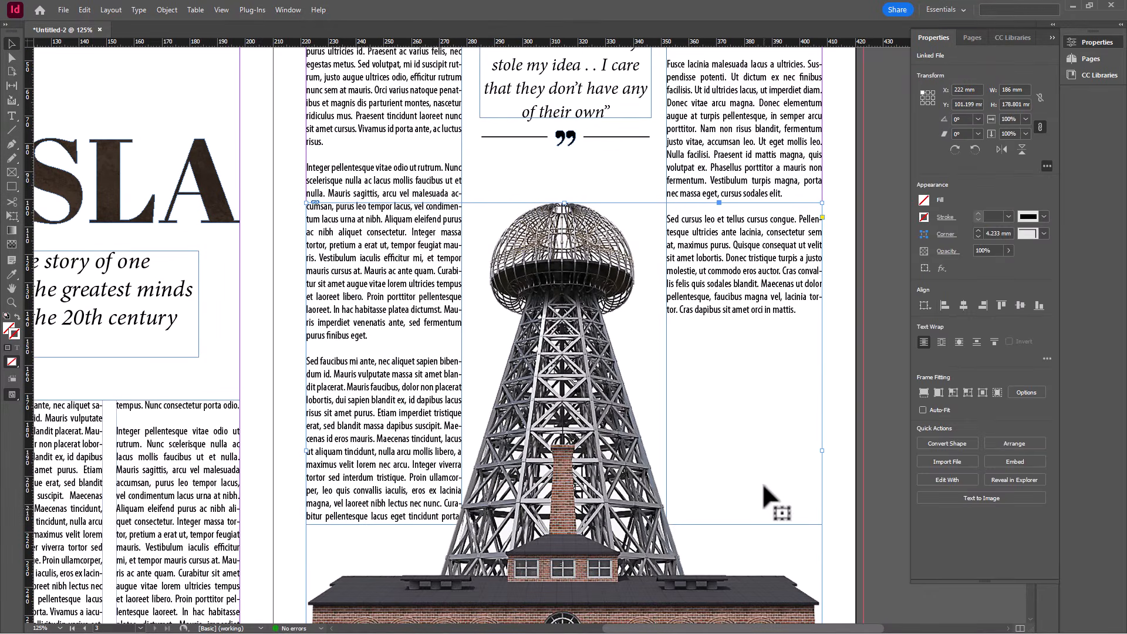
key(ctrl+minus)
click(783, 272)
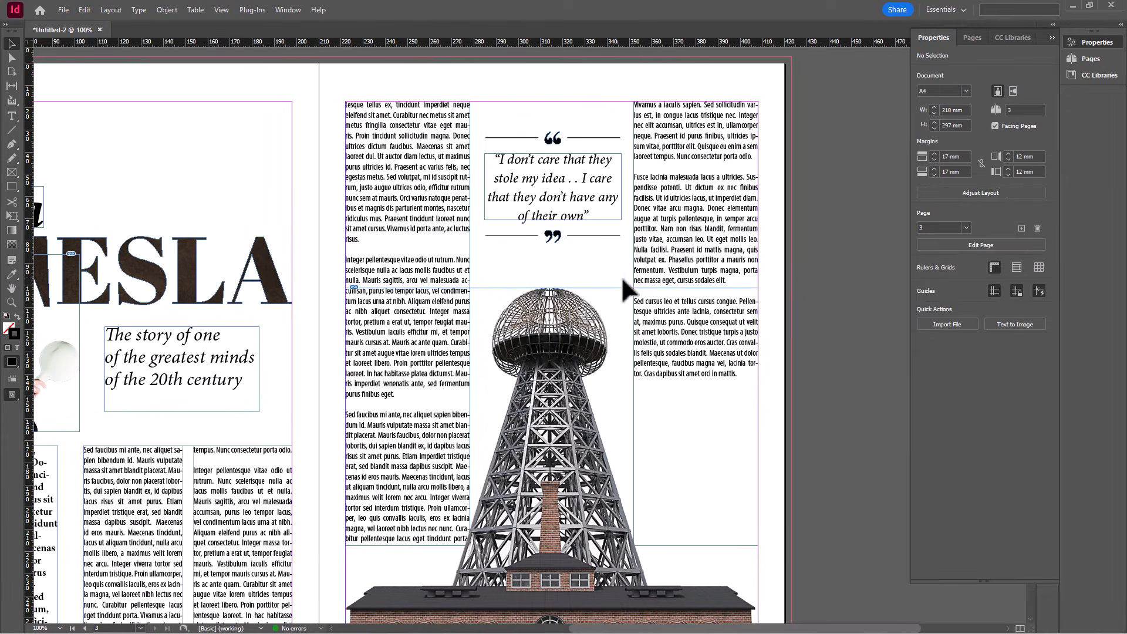
scroll(645, 375, down, 2)
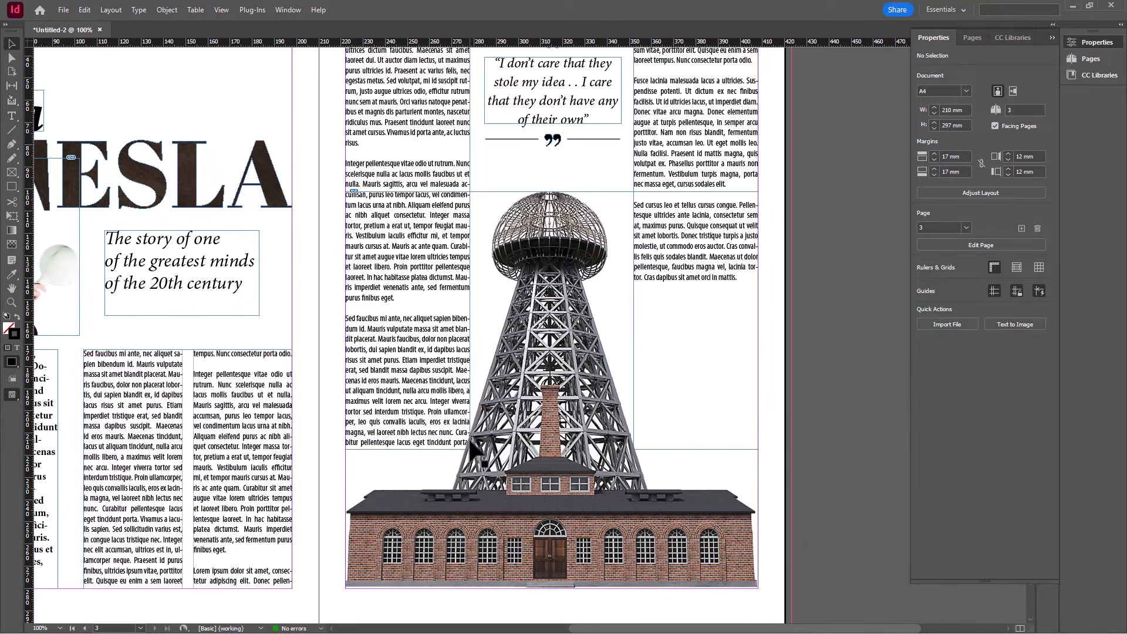
scroll(462, 444, up, 2)
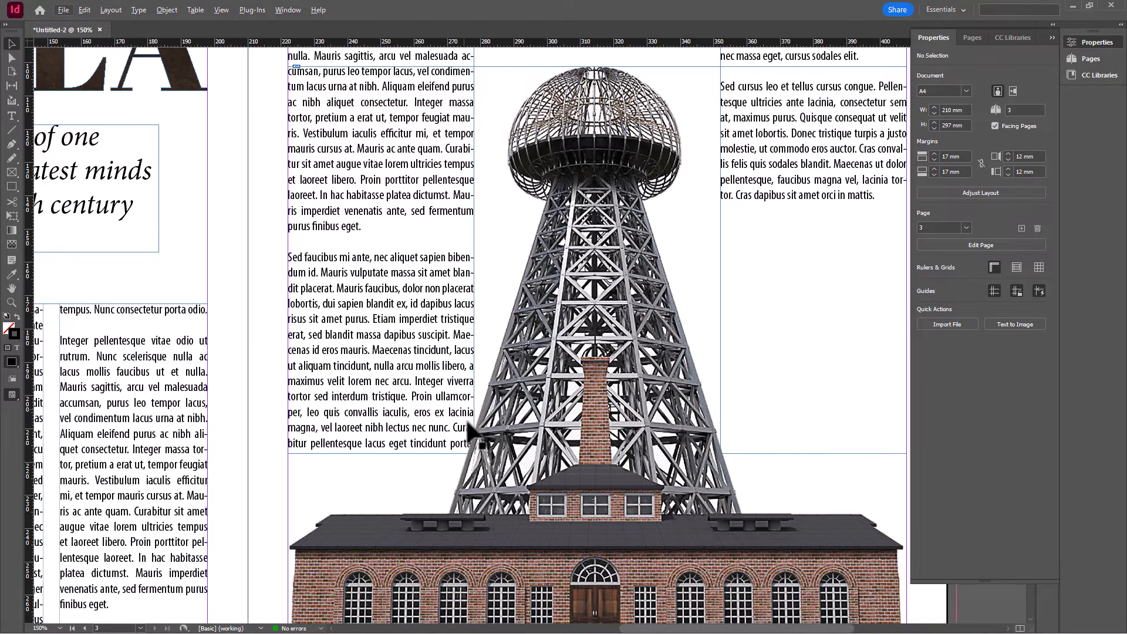
scroll(525, 329, down, 1)
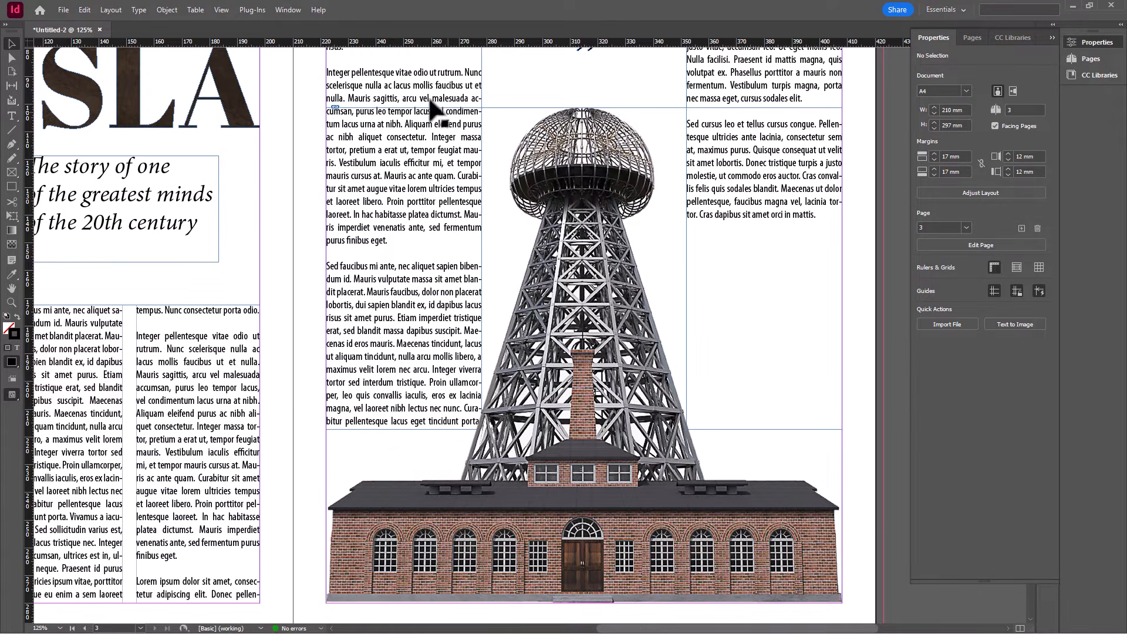
Apply a text wrap around the object shape to the tower image with a 5 mm offset
click(285, 11)
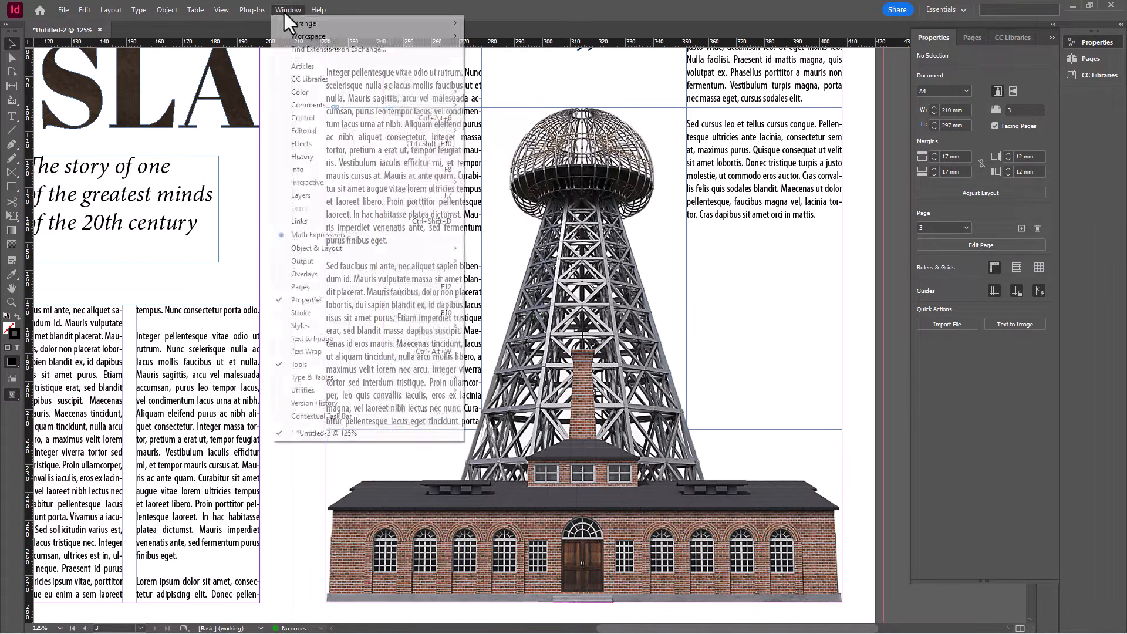
click(354, 352)
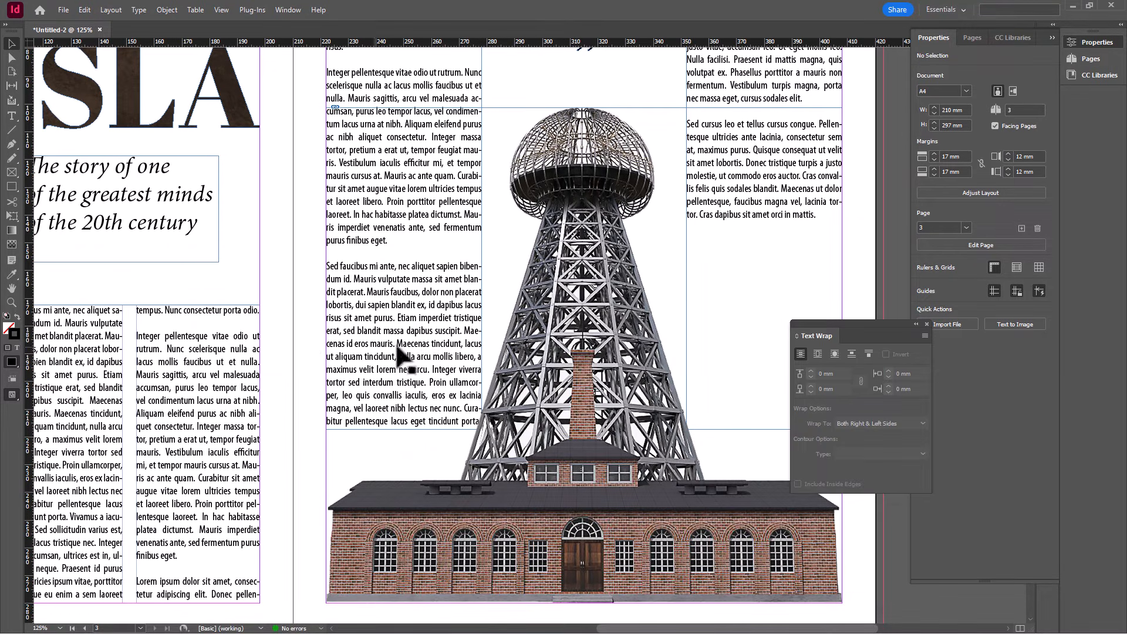
click(604, 270)
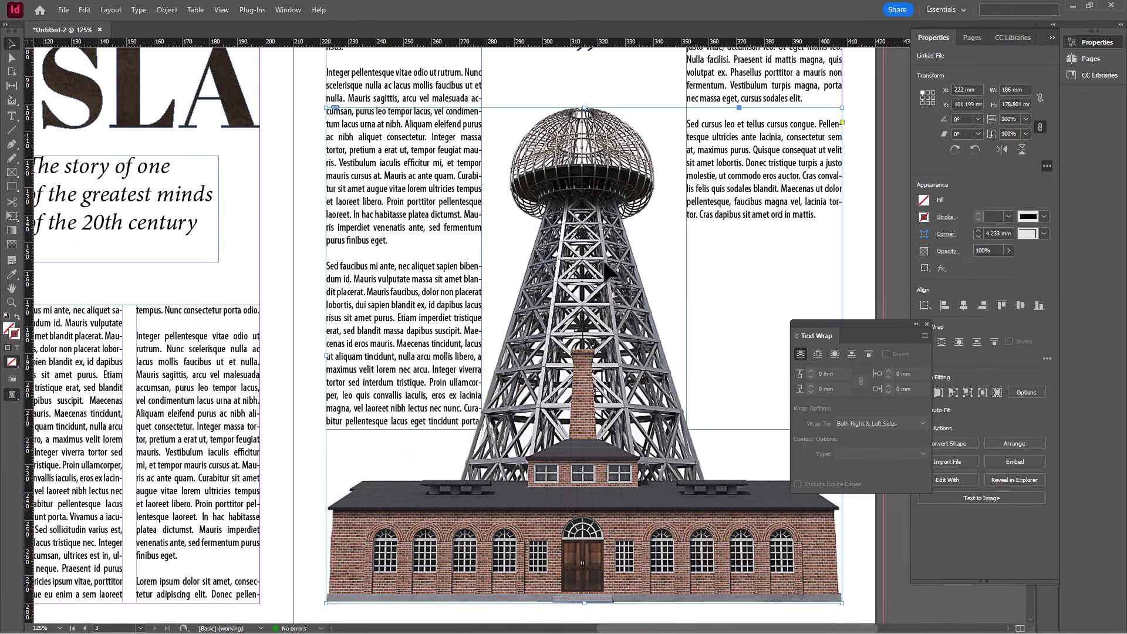
click(834, 354)
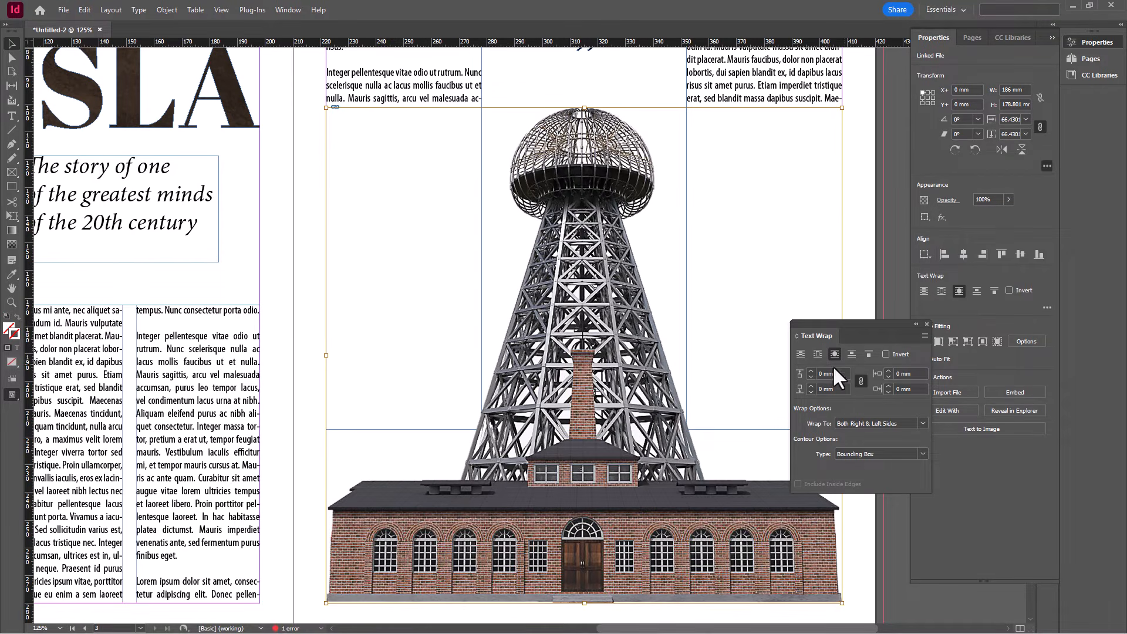
double_click(820, 374)
text(5)
key(Tab)
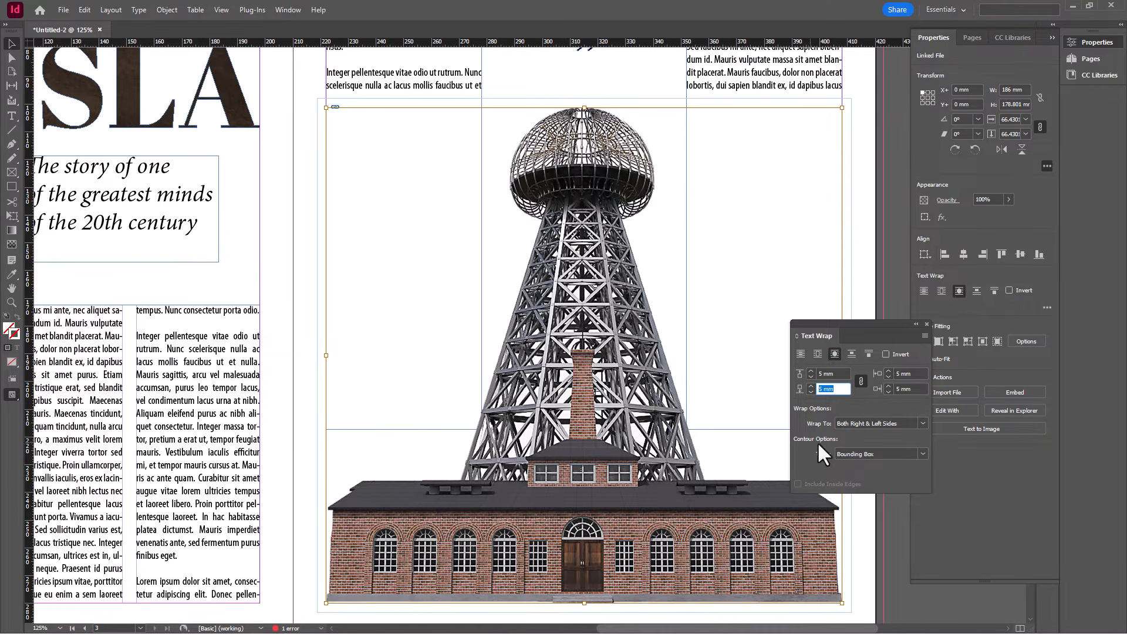
Set the tower's wrap contour type to Alpha Channel and dock the Text Wrap settings out of the way
click(922, 453)
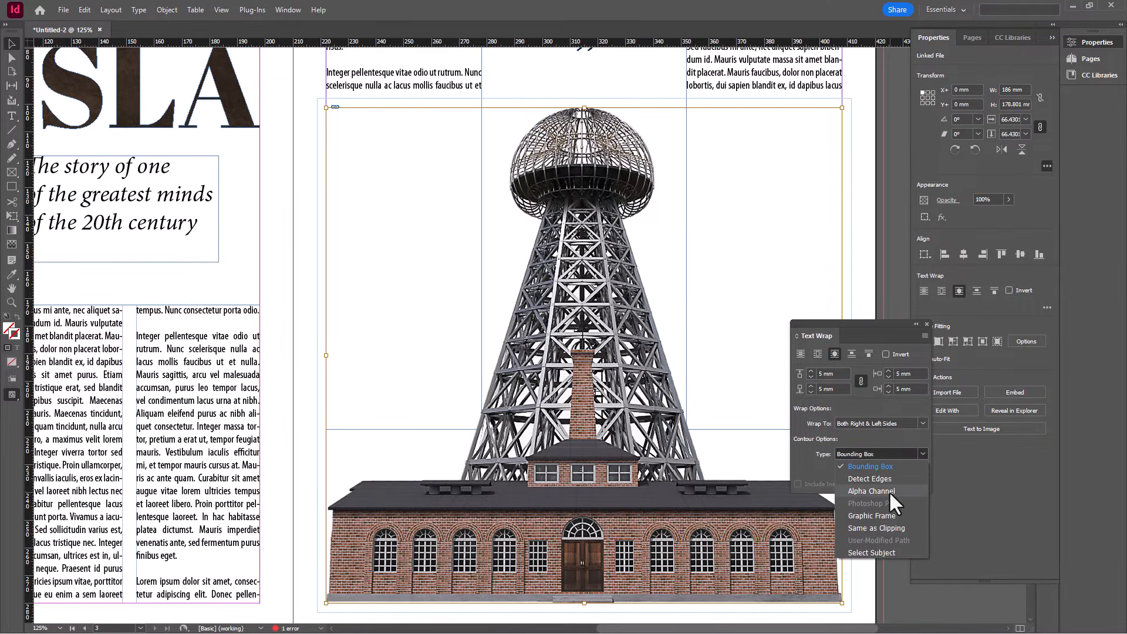
click(890, 490)
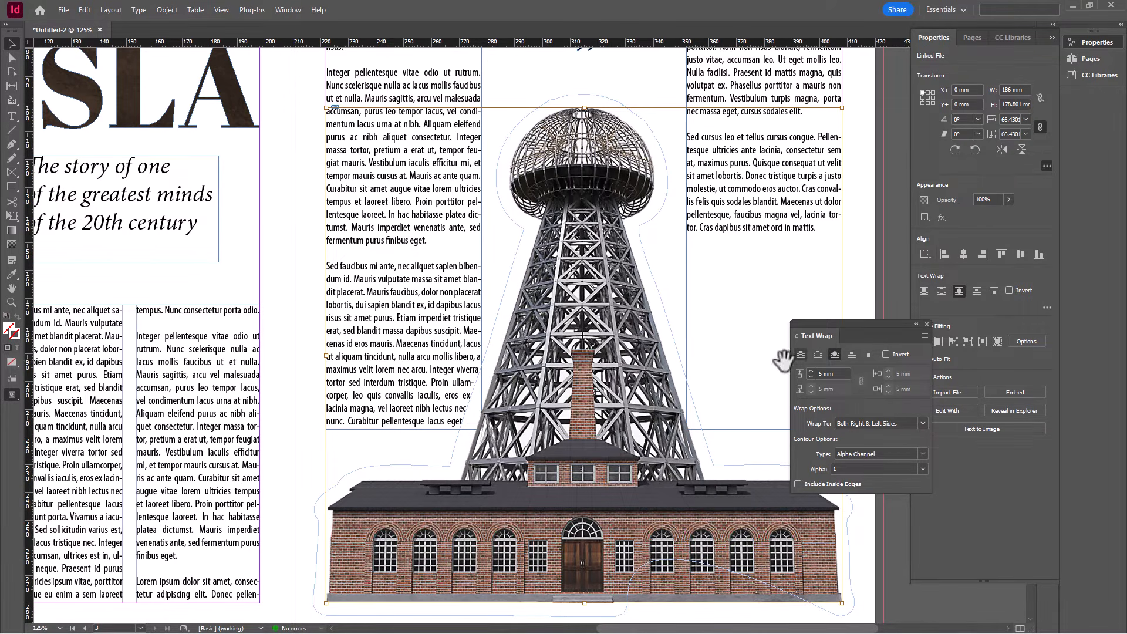
drag(857, 320, 1079, 95)
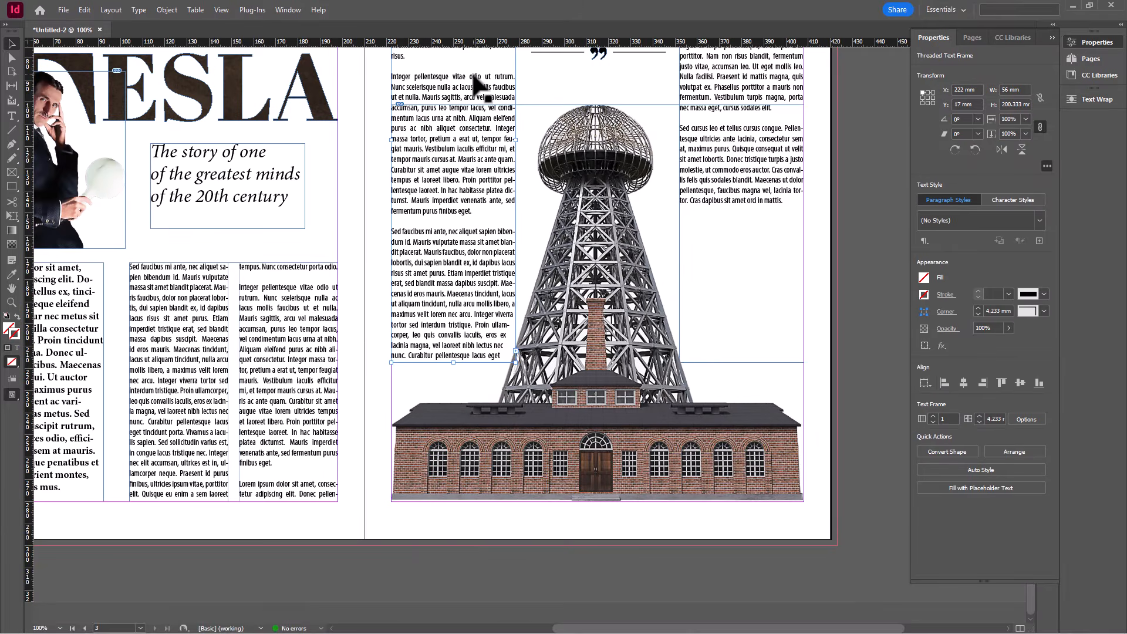
Extend the text frame left of the tower downward to a height of 211 mm, just above the building's roof
scroll(486, 169, up, 2)
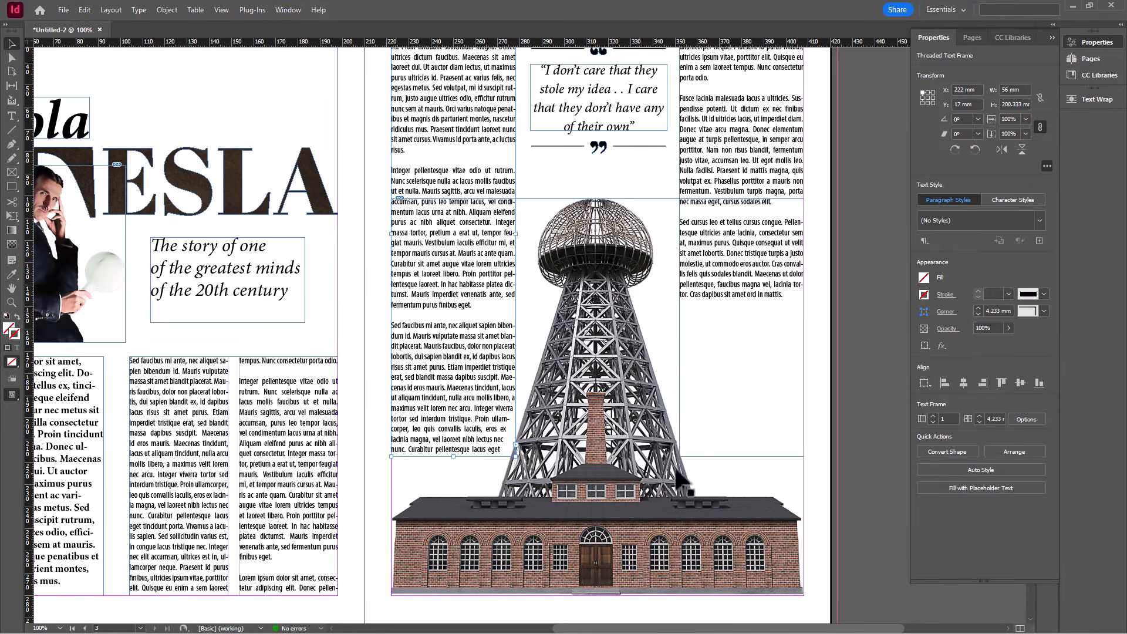
drag(453, 456, 462, 484)
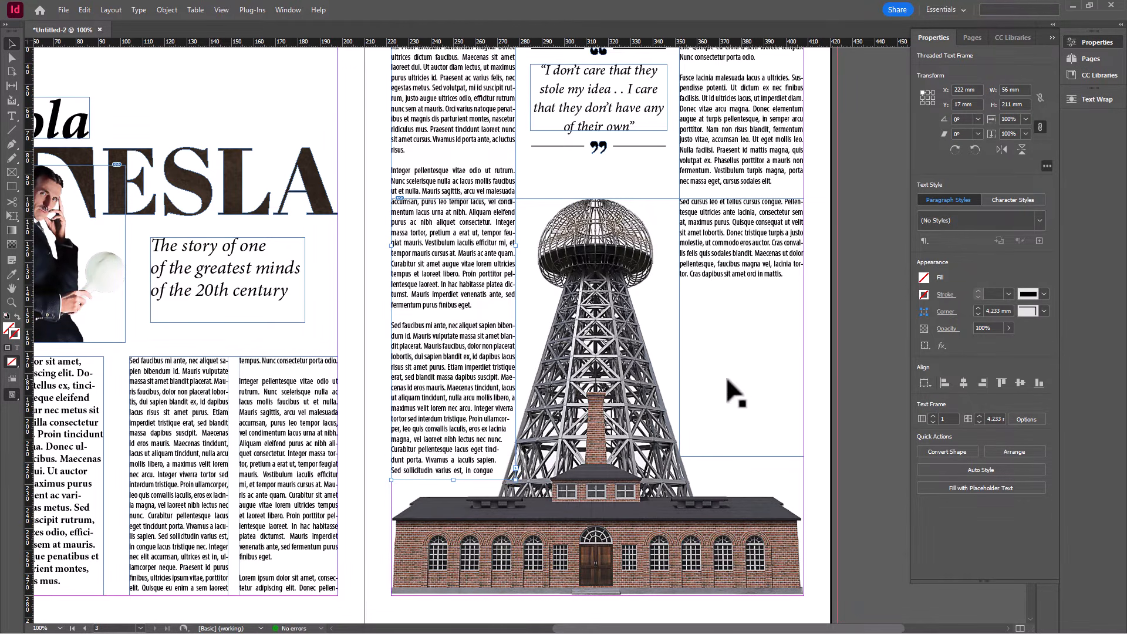
drag(687, 631, 685, 631)
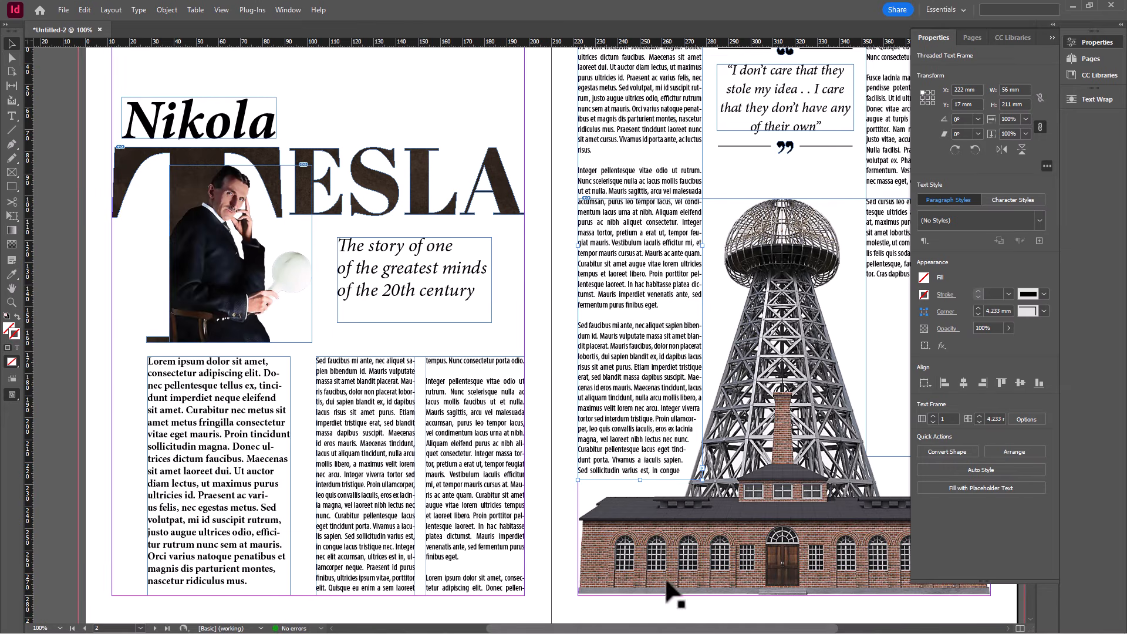
scroll(384, 332, up, 1)
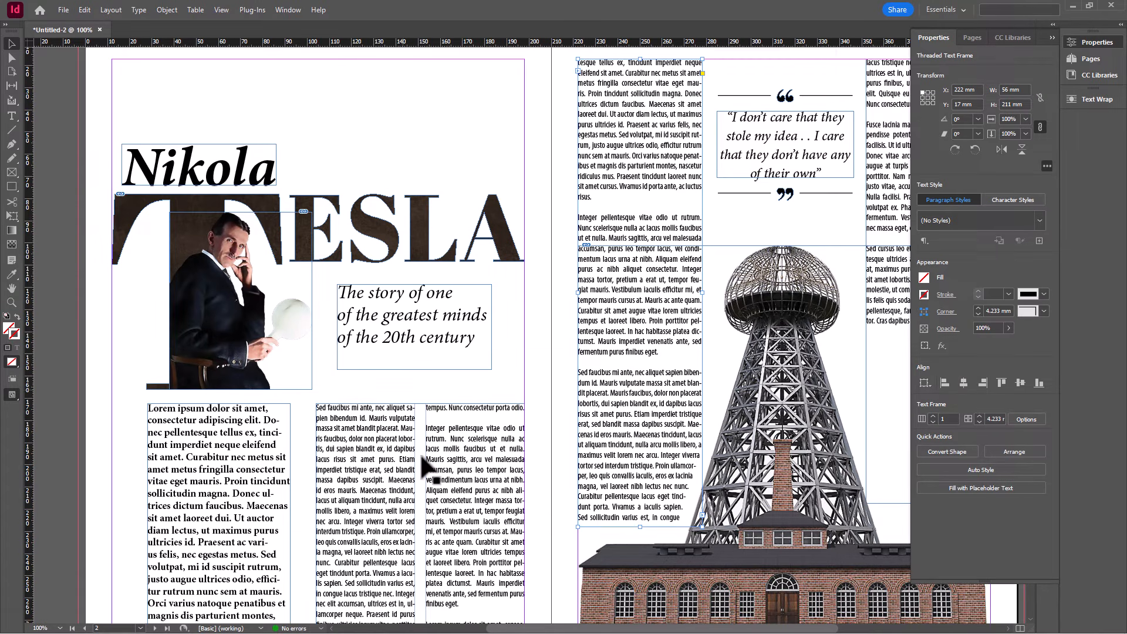
Move the title, portrait and subtitle up to about Y 46 mm, and extend the intro and body text frames upward to 115 mm height
drag(96, 152, 514, 387)
drag(427, 249, 429, 229)
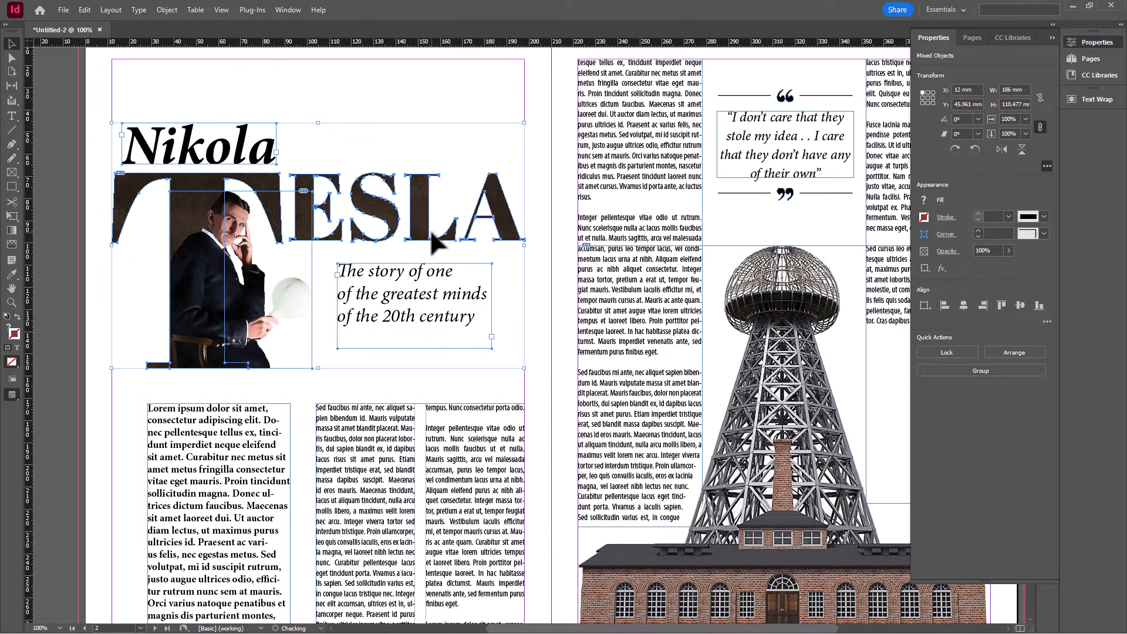
scroll(411, 264, down, 3)
click(243, 322)
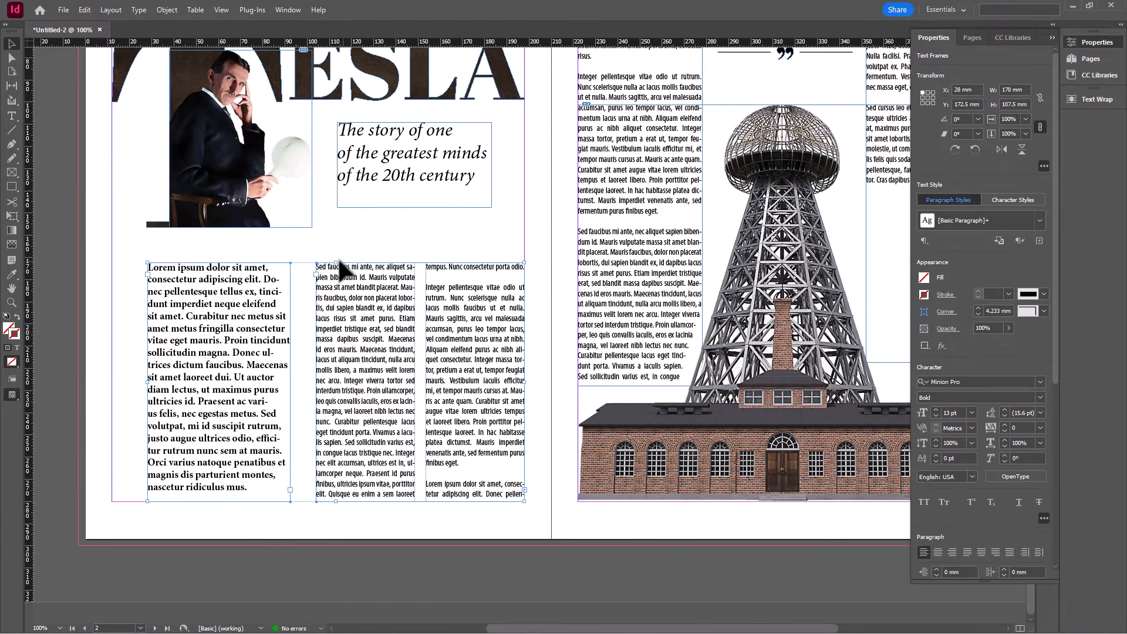
drag(335, 262, 338, 242)
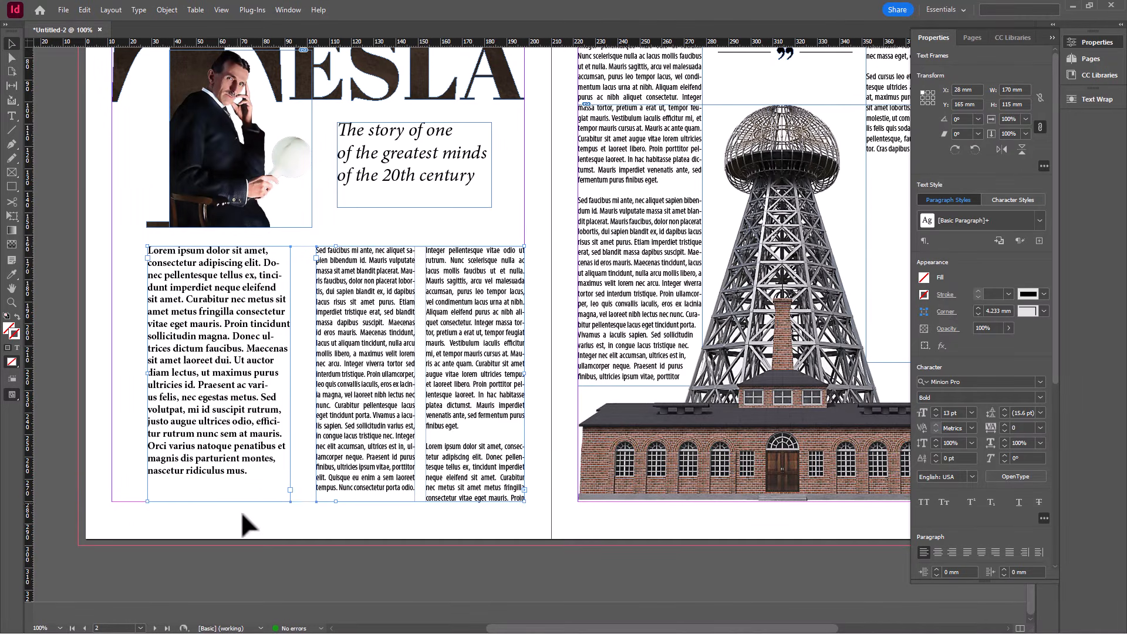
click(411, 511)
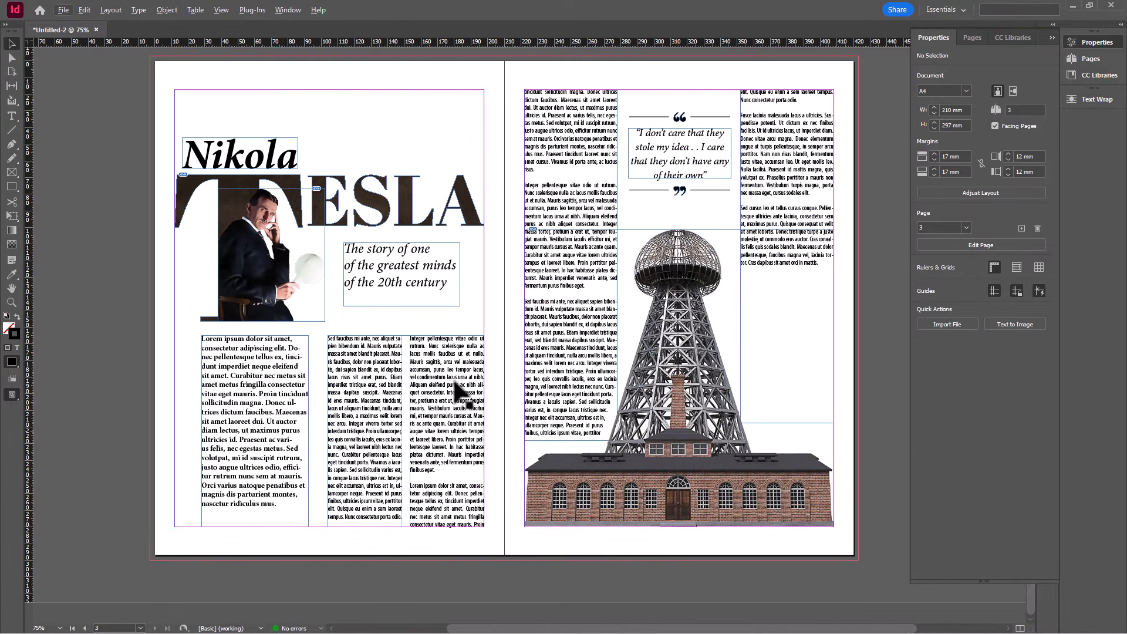
Give the entire threaded body story a first-line left indent of 5 mm
key(ctrl+alt+0)
scroll(405, 528, up, 2)
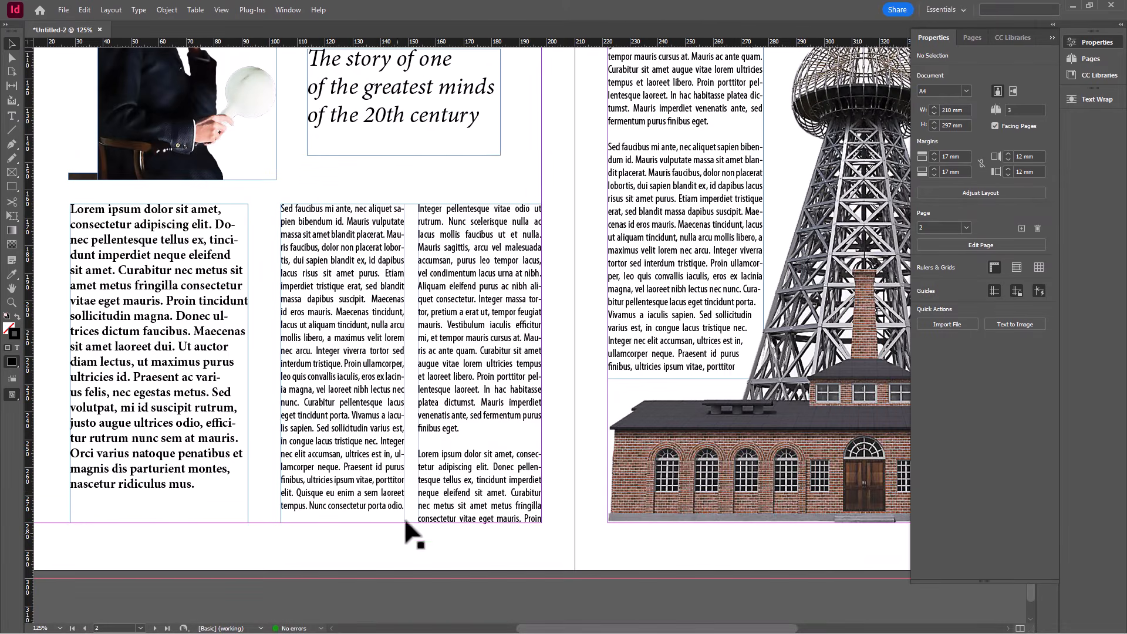
double_click(356, 296)
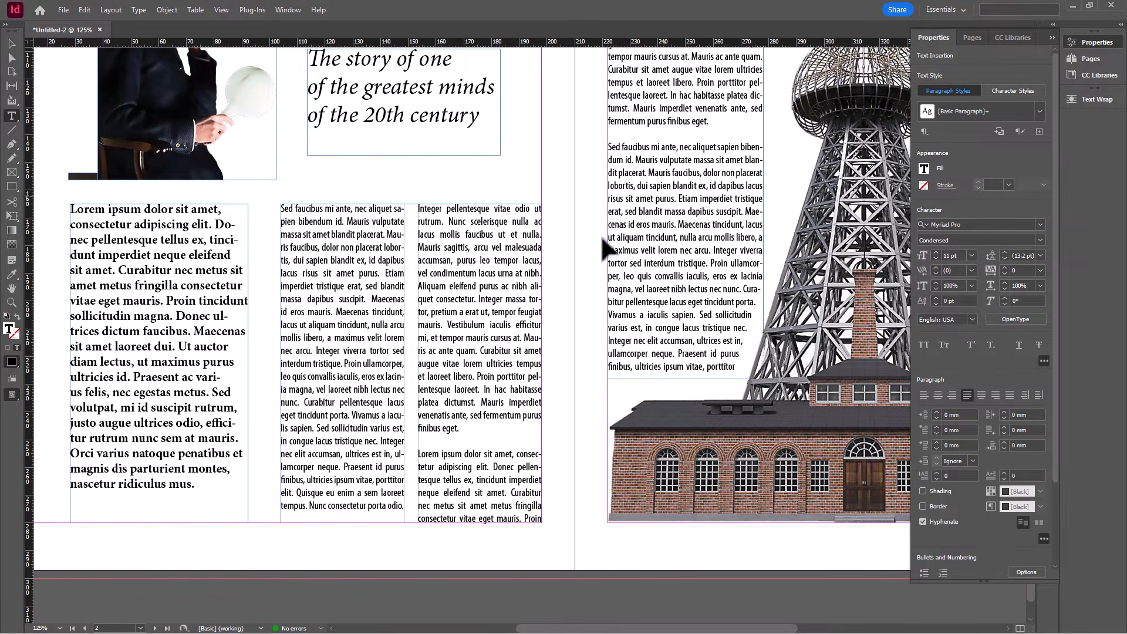
key(ctrl+a)
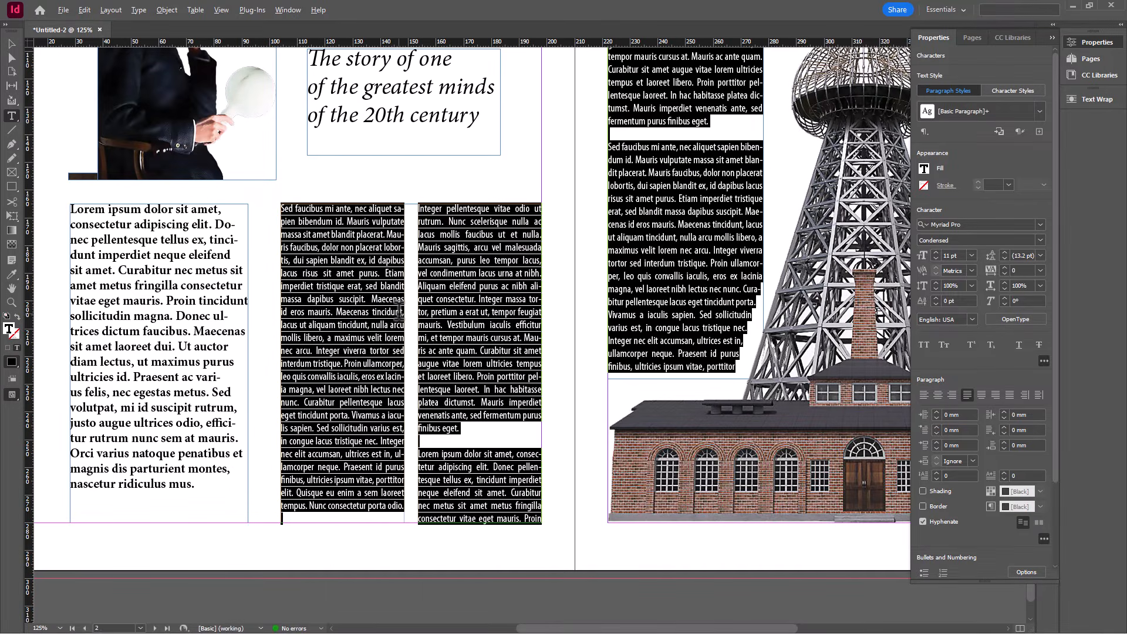
scroll(616, 308, down, 1)
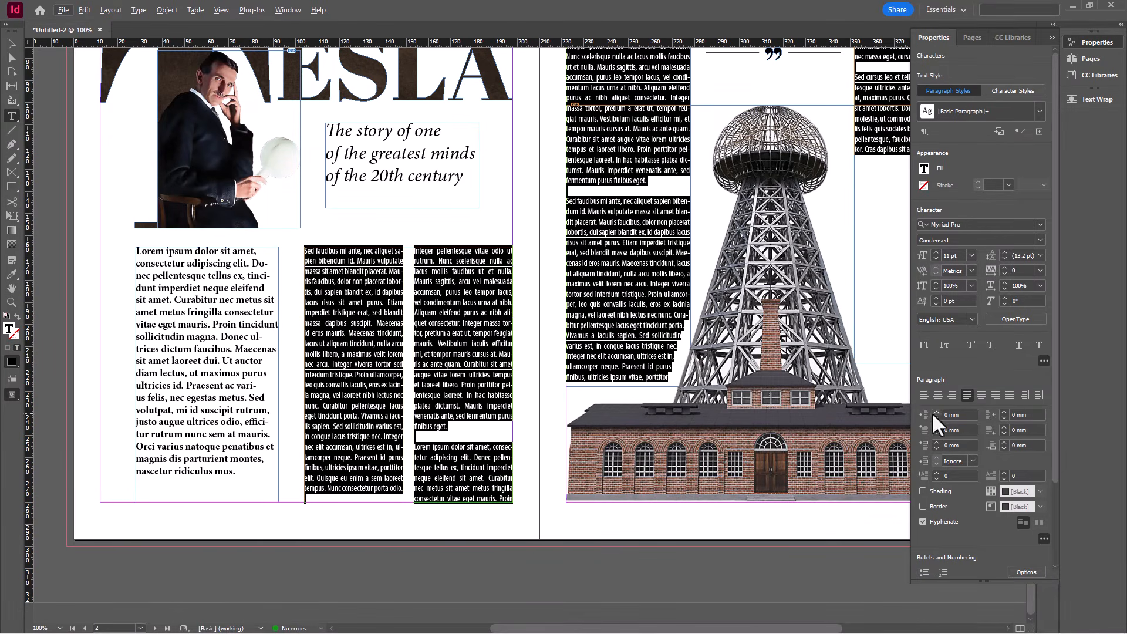
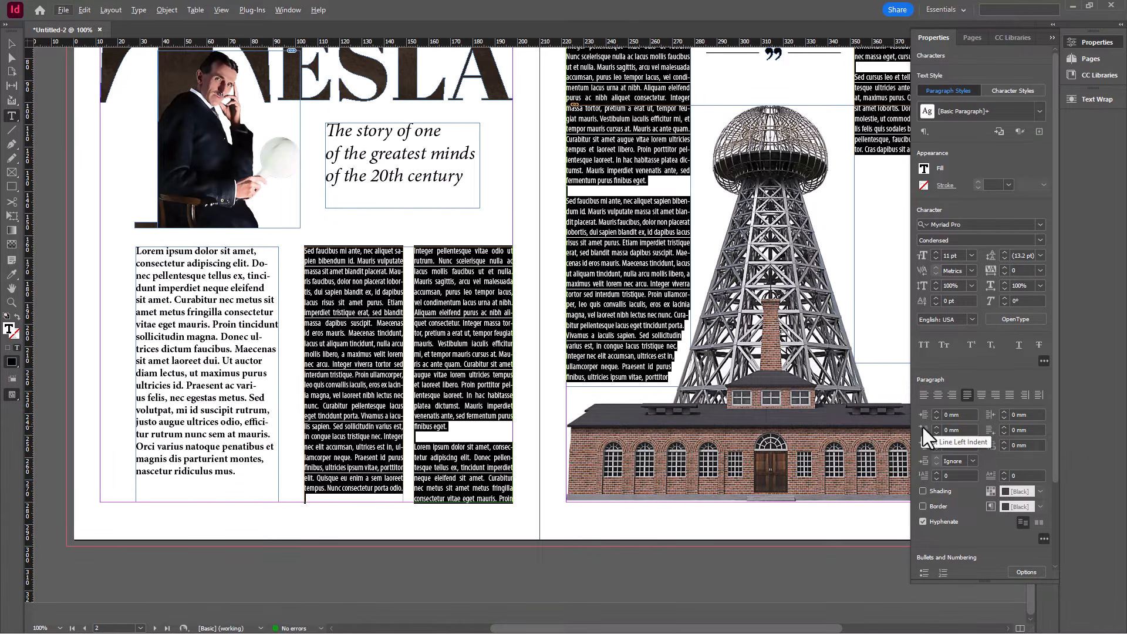
click(949, 430)
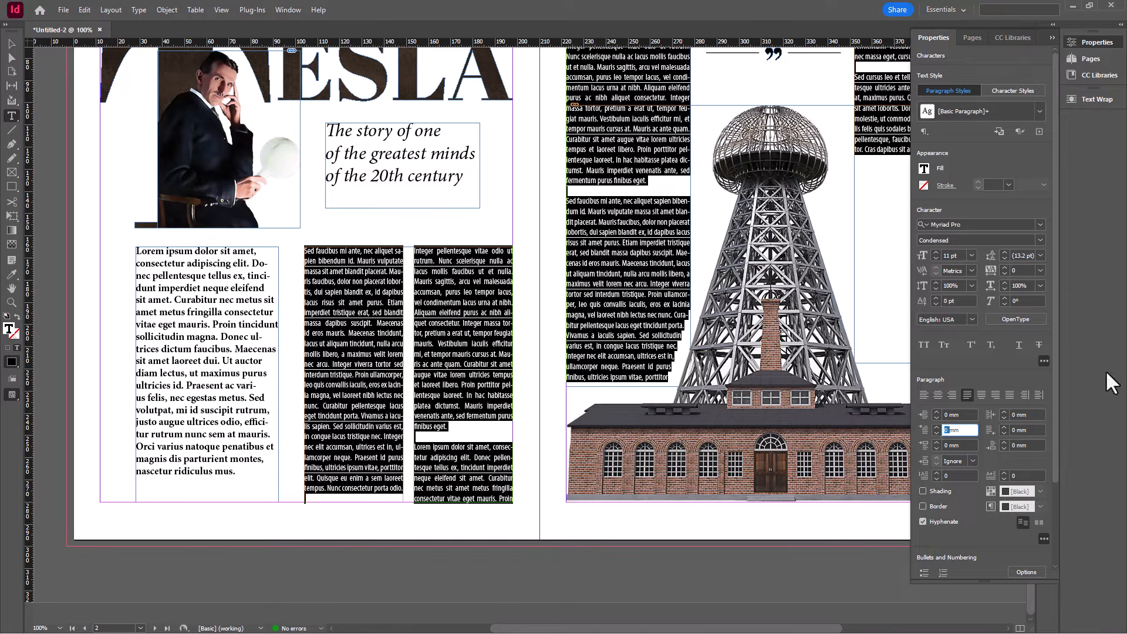
text(5)
key(Return)
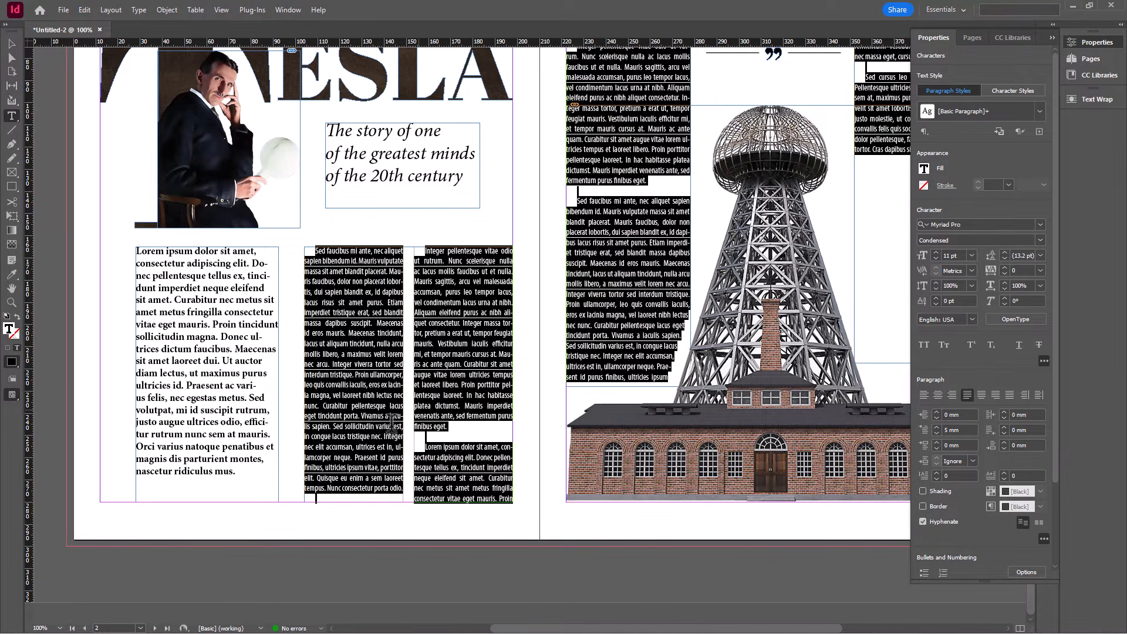
click(317, 503)
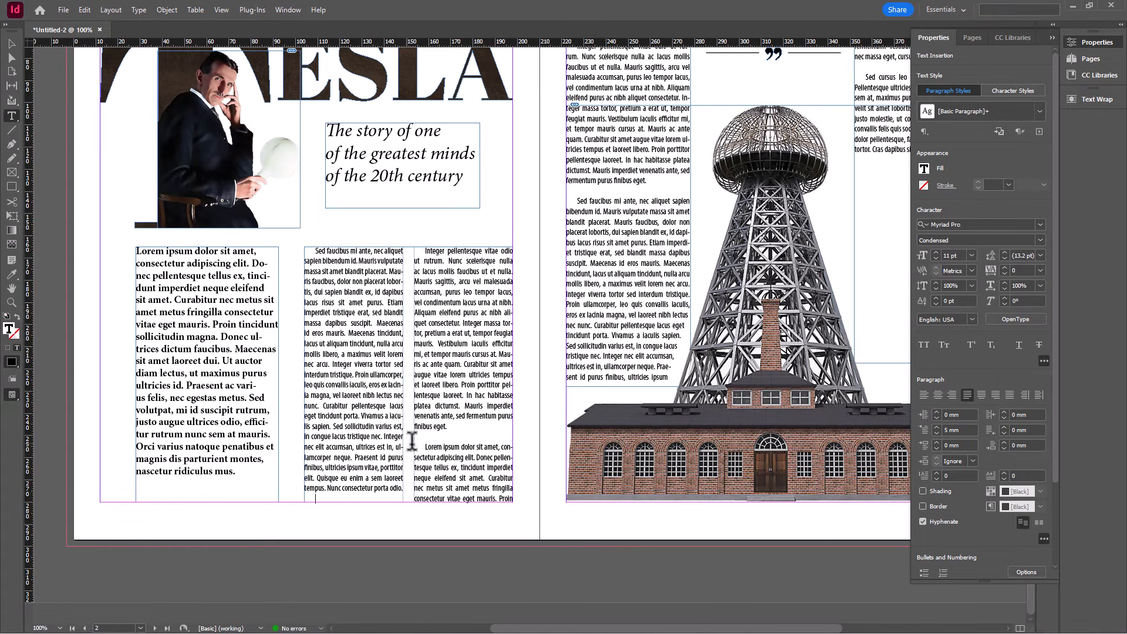
Set the vertical justification of the two-column body text frame on the left-hand page to Justify
click(11, 44)
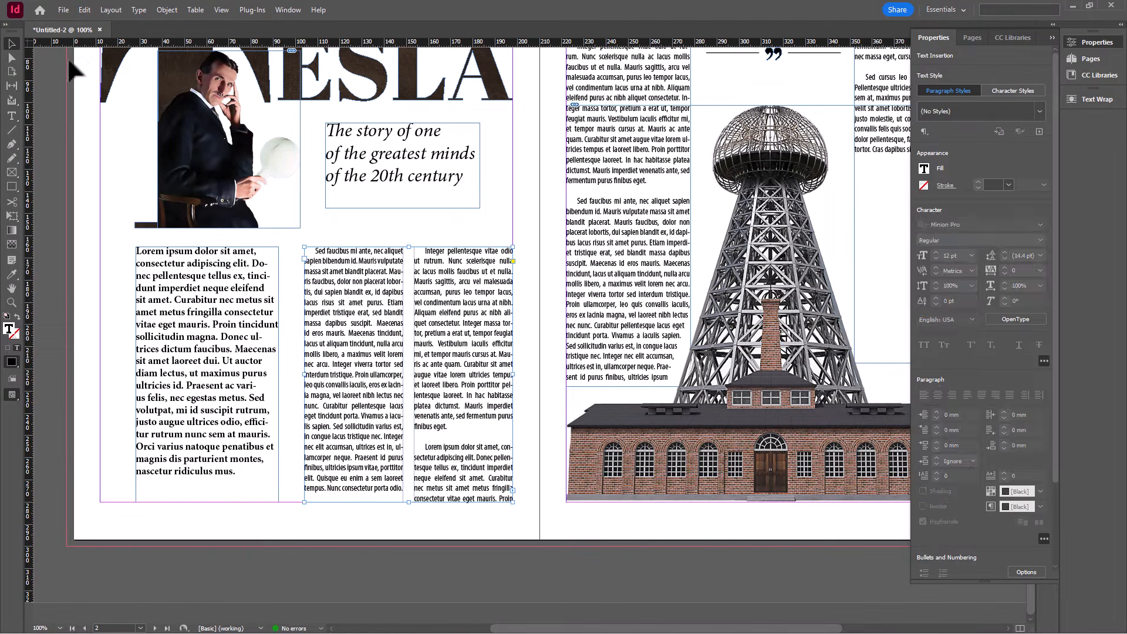
right_click(374, 465)
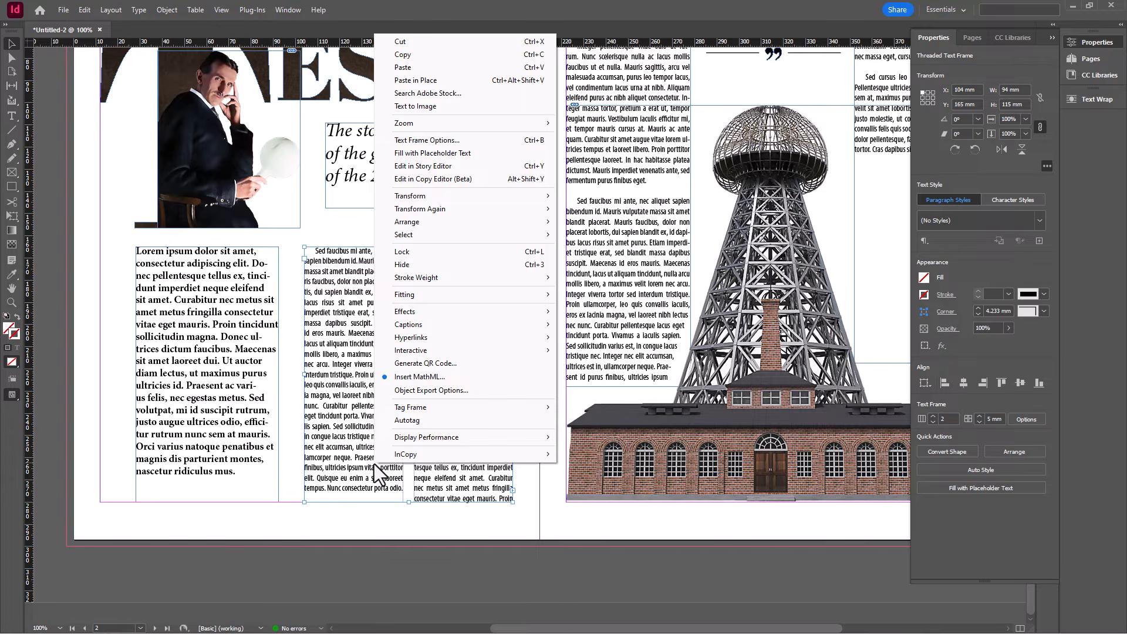
click(436, 138)
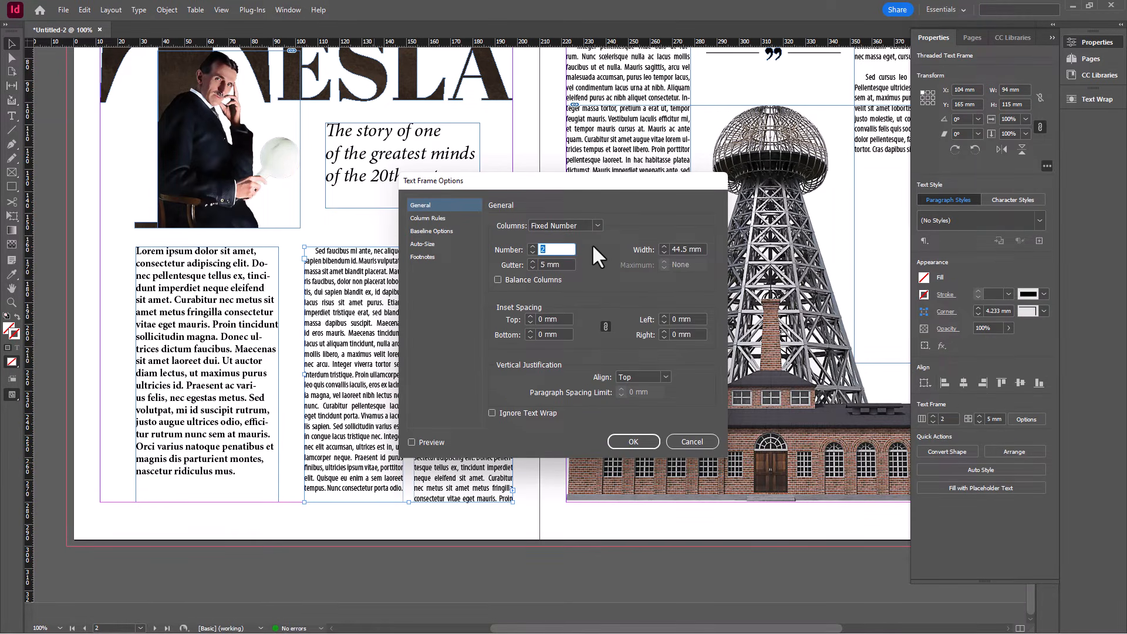
click(665, 377)
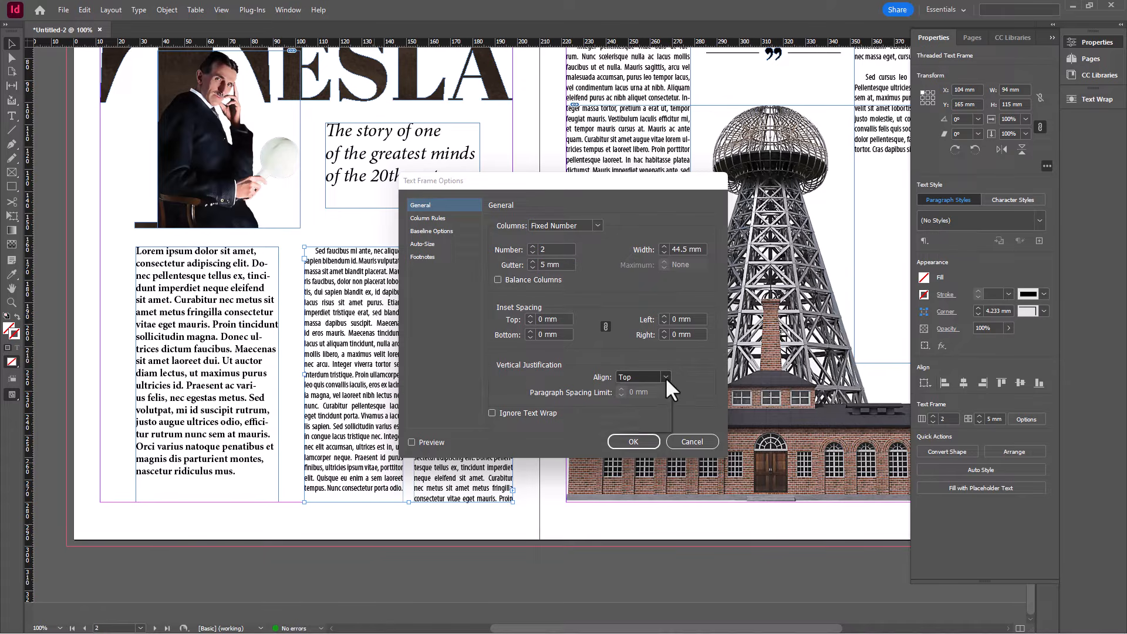
click(649, 422)
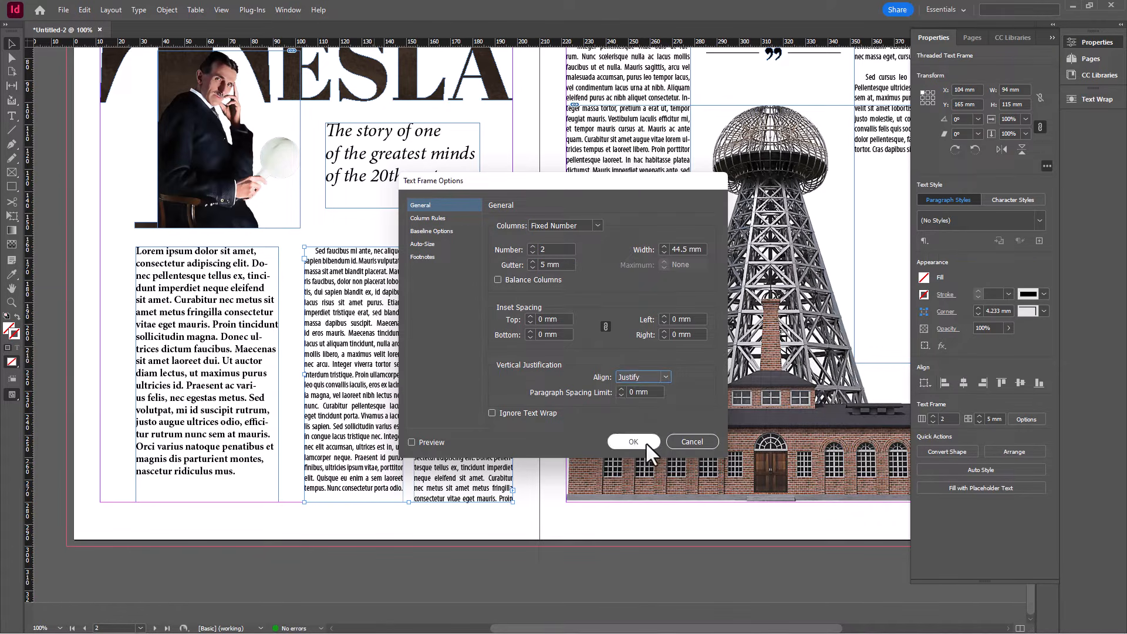
click(642, 442)
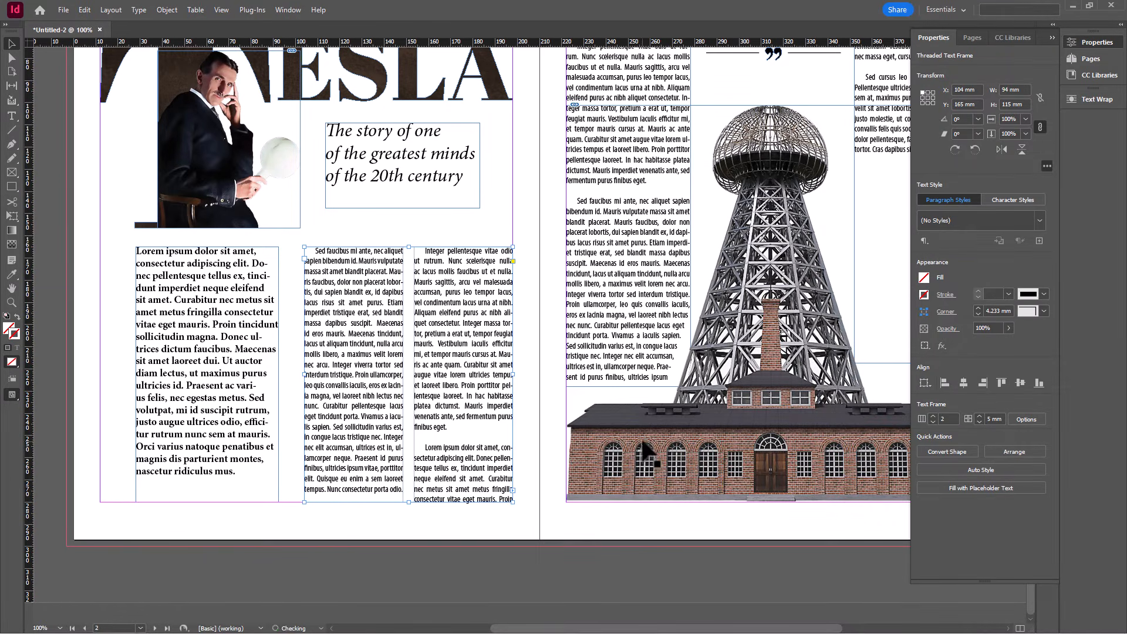
Delete the empty line ending the first body column and lower the two-column frame's upper edge to a frame height of 113.333 mm
double_click(335, 488)
click(312, 494)
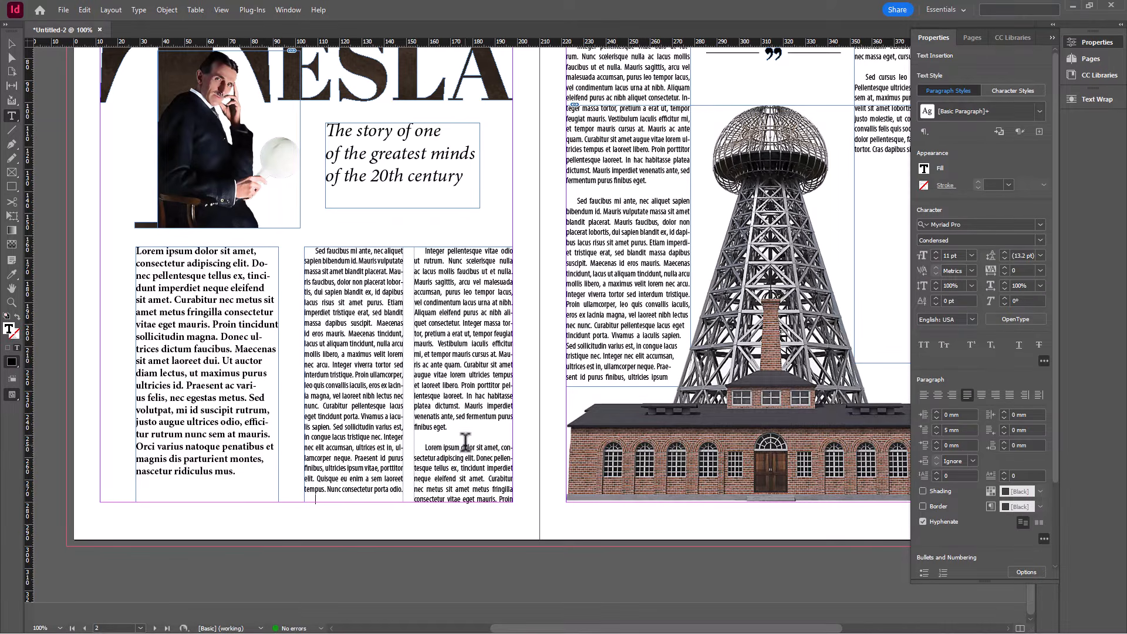
key(Delete)
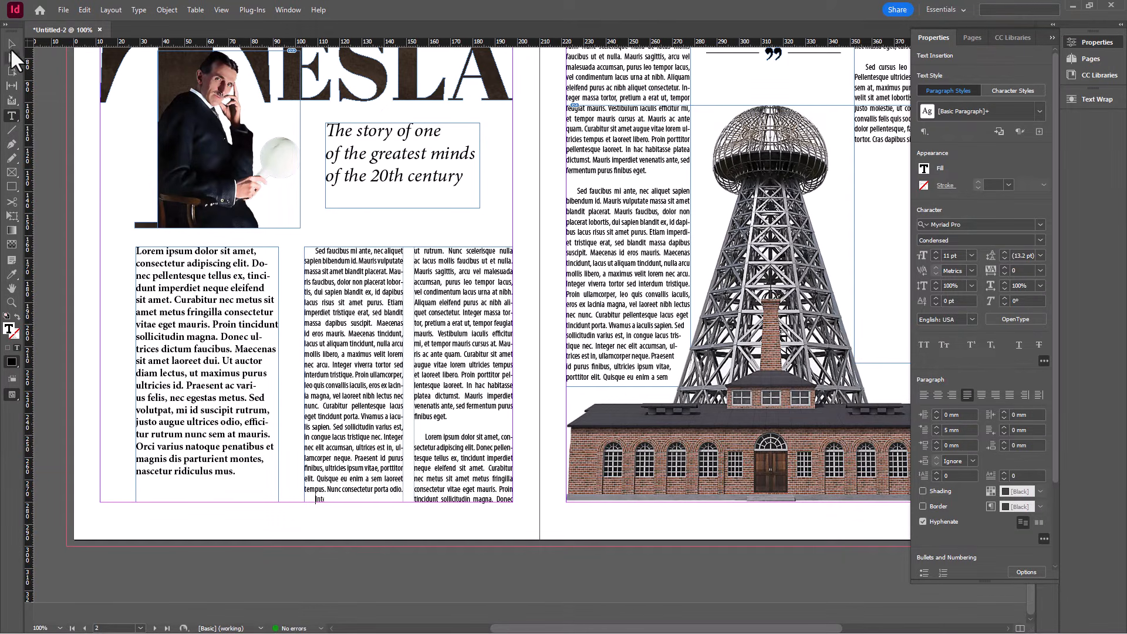
click(11, 45)
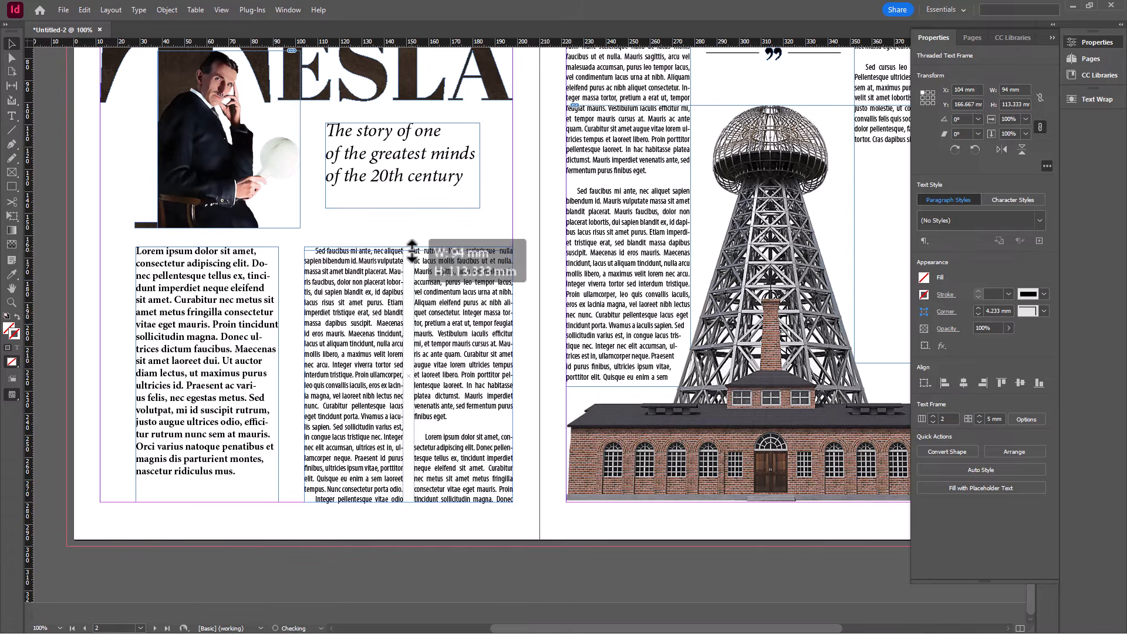
drag(412, 247, 412, 249)
Lower the bold intro frame's upper edge to a height of 113.333 mm, level with the two-column body frame
scroll(667, 347, up, 4)
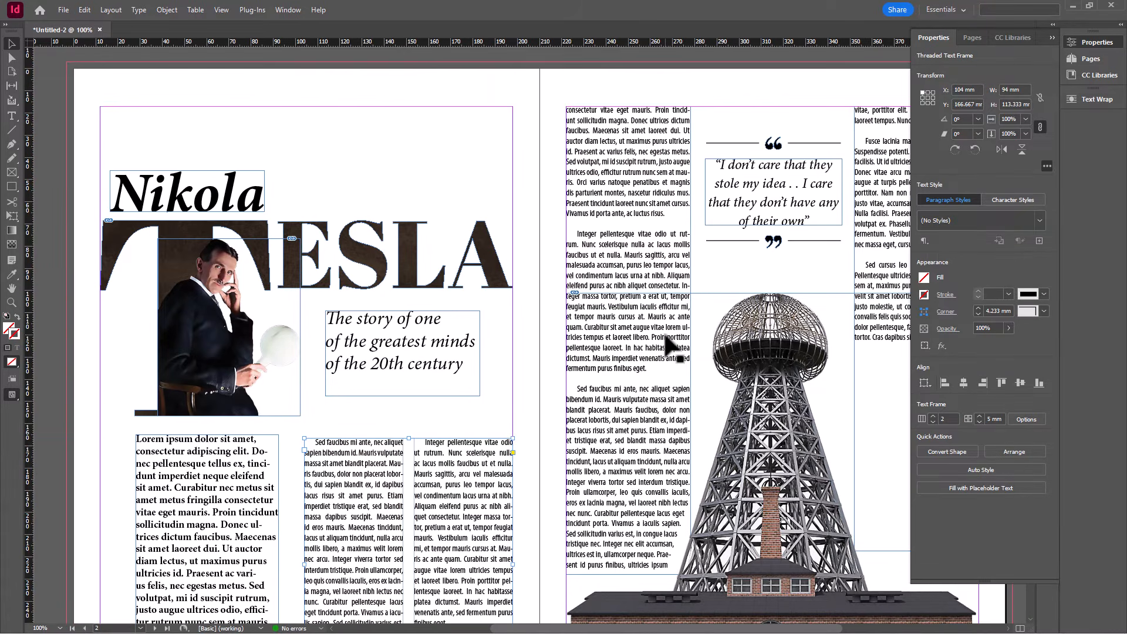
scroll(669, 347, down, 2)
scroll(402, 378, down, 1)
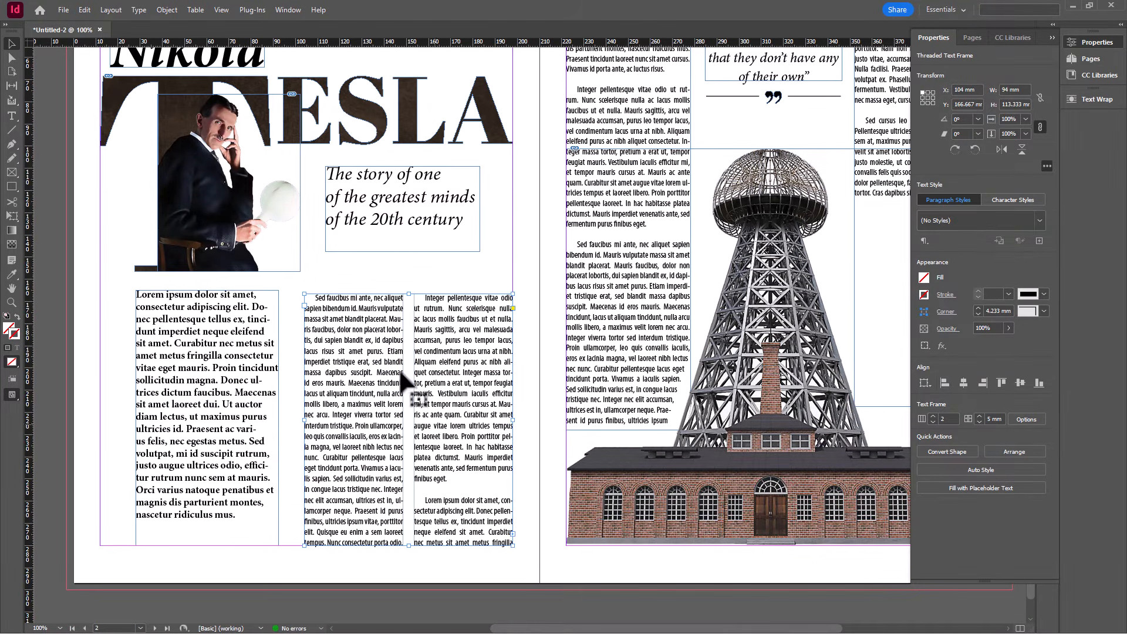
click(212, 322)
drag(206, 290, 304, 294)
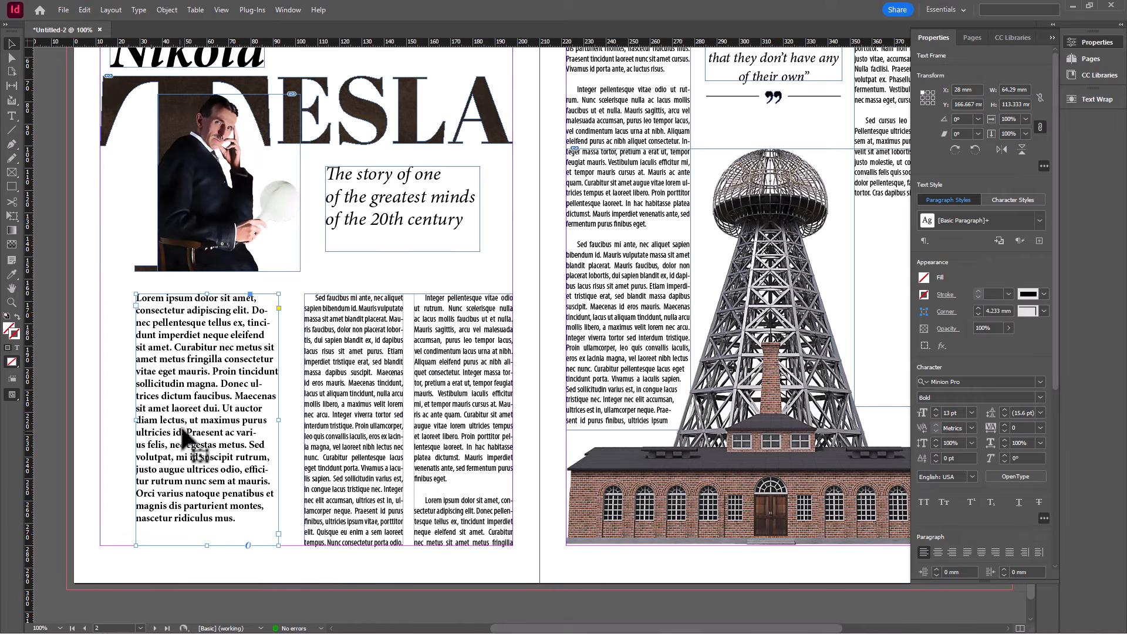
Set the vertical justification of the bold intro text frame to Justify
right_click(220, 379)
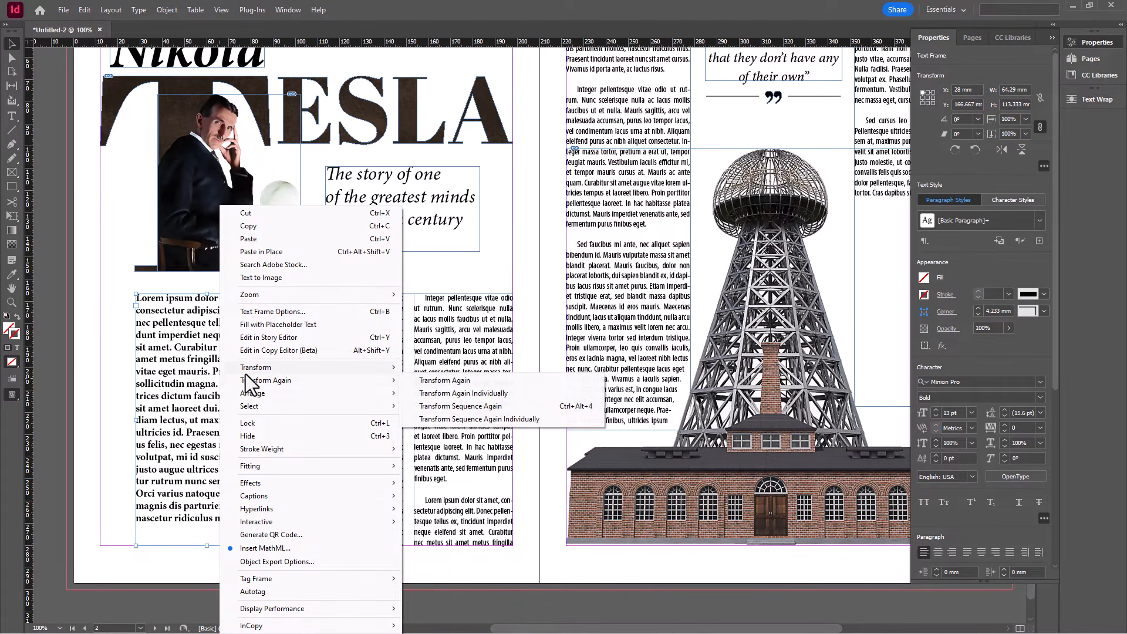
click(287, 310)
click(667, 375)
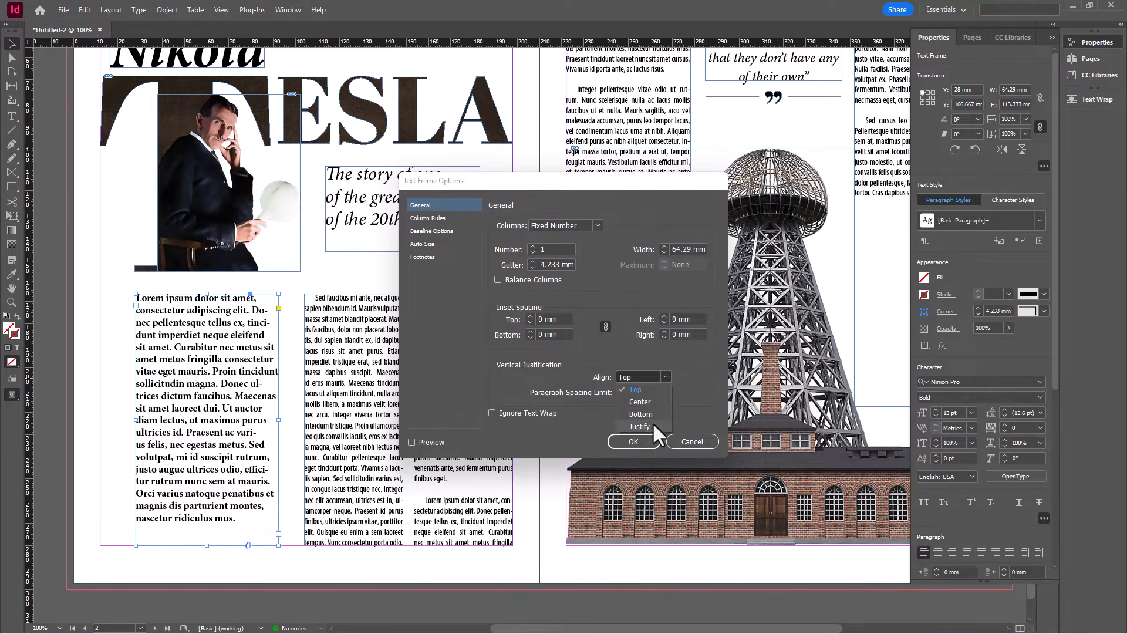
click(653, 421)
click(633, 441)
click(121, 384)
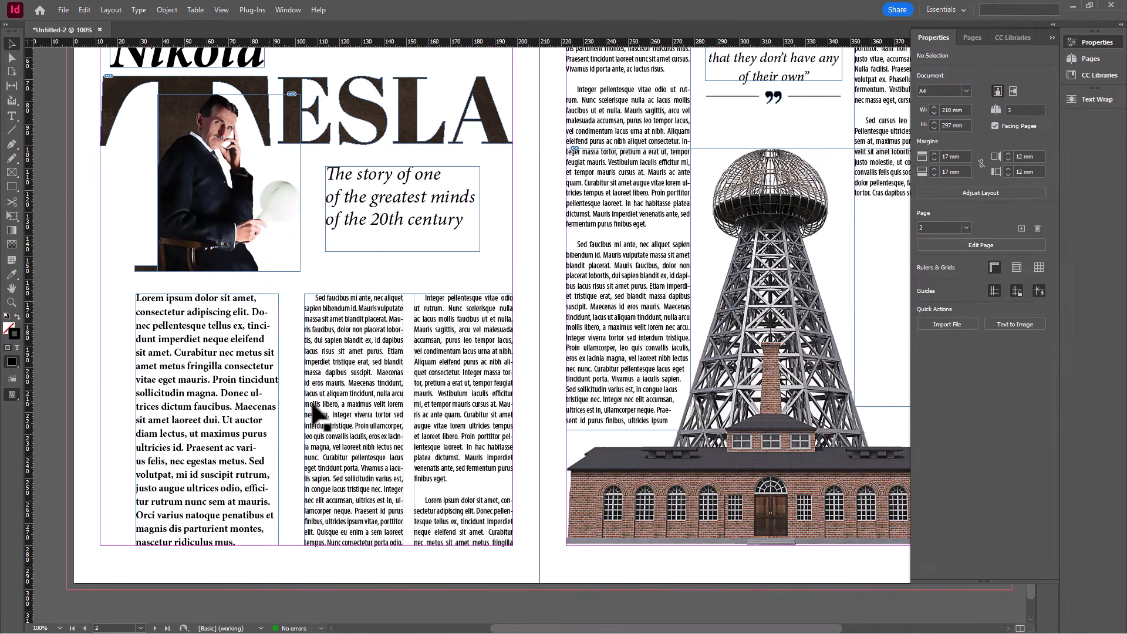
Show the color swatches and fill all of the bold intro text with the yellow swatch C=0 M=0 Y=100 K=0
key(ctrl+minus)
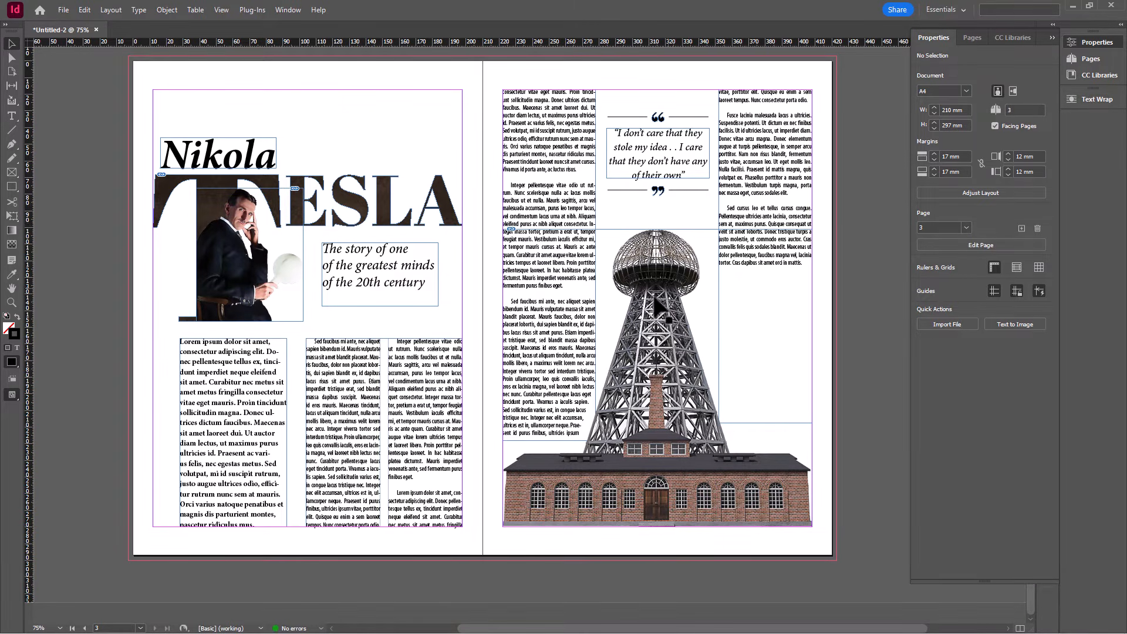
click(212, 358)
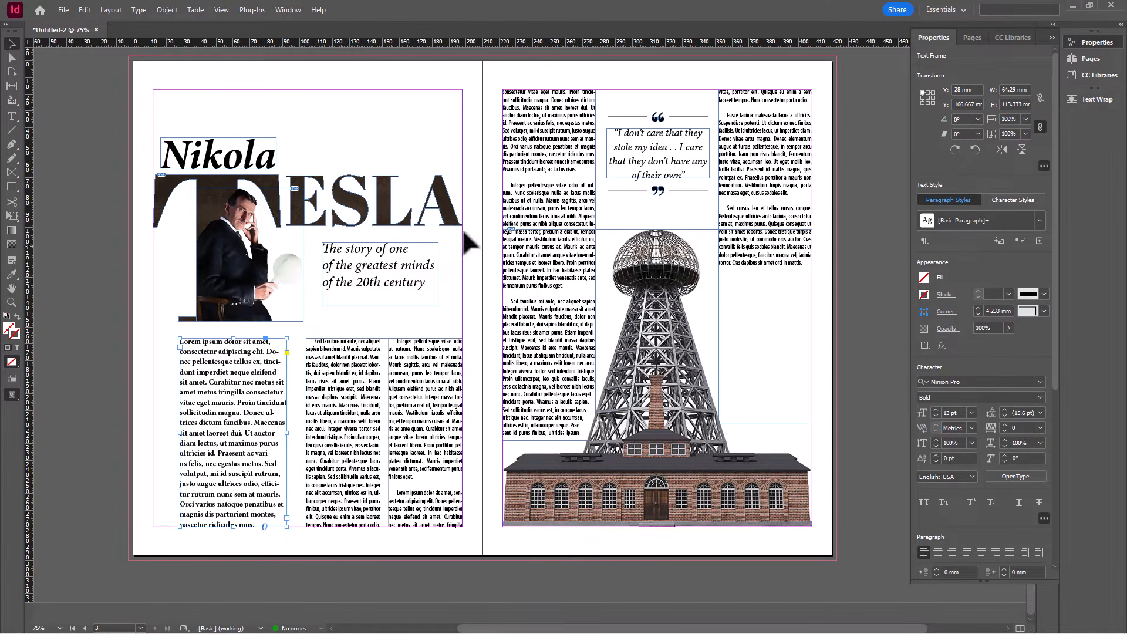
click(286, 10)
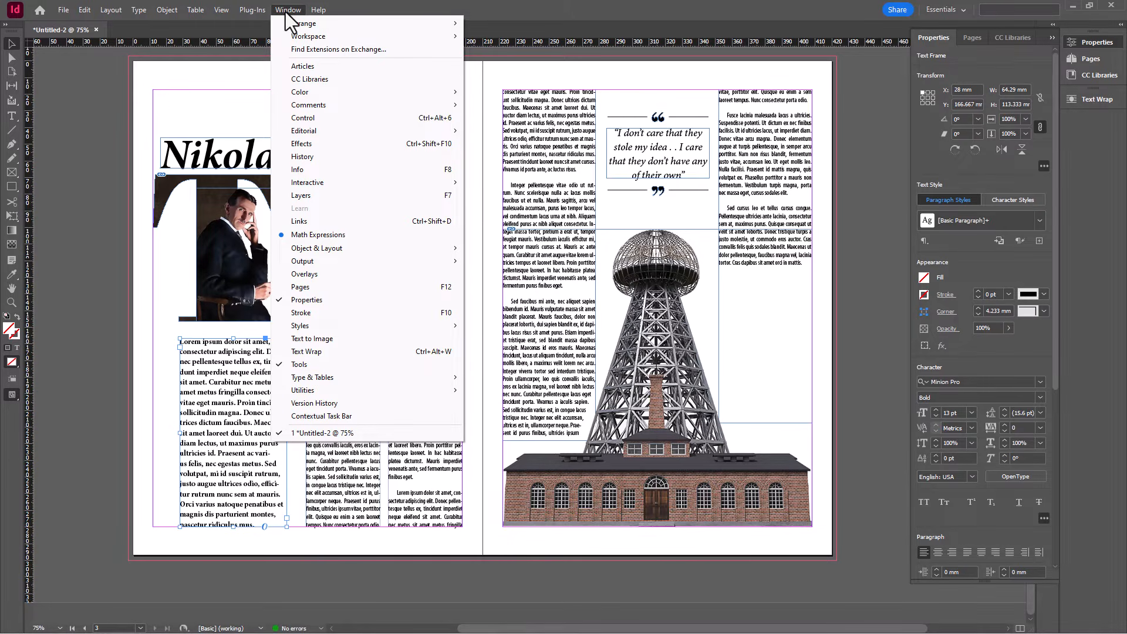
mouse_move(340, 92)
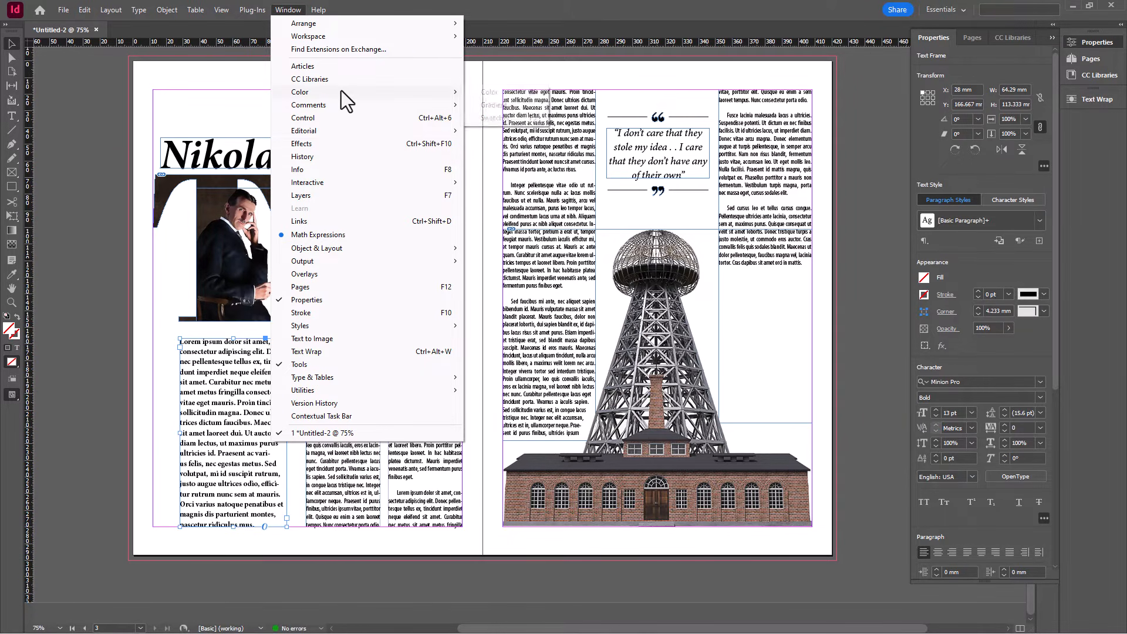
click(495, 118)
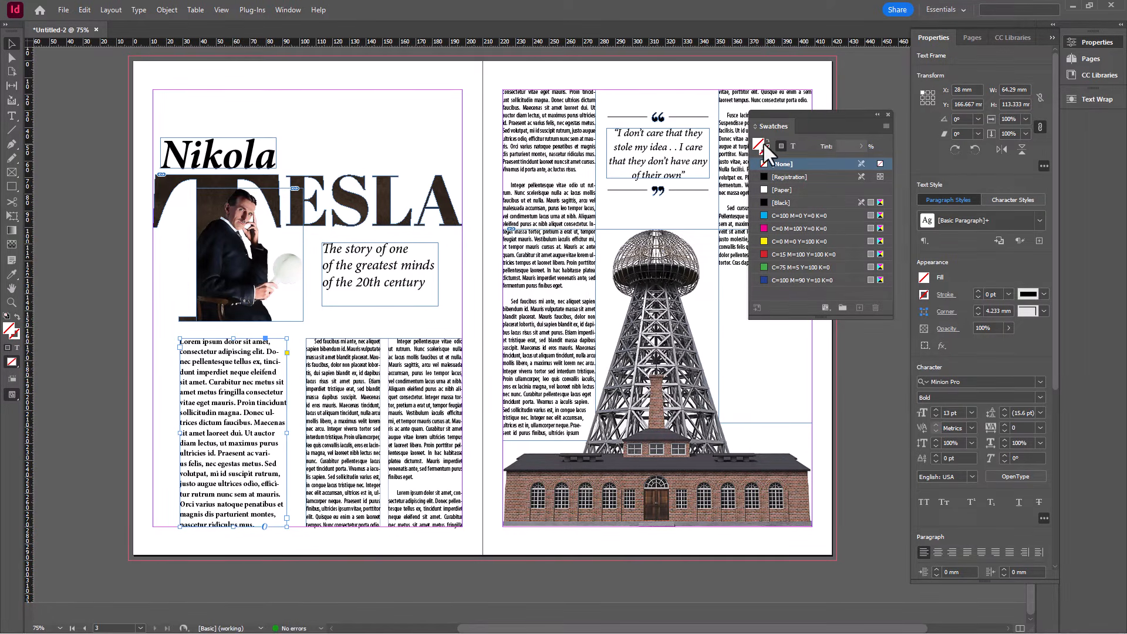
double_click(231, 386)
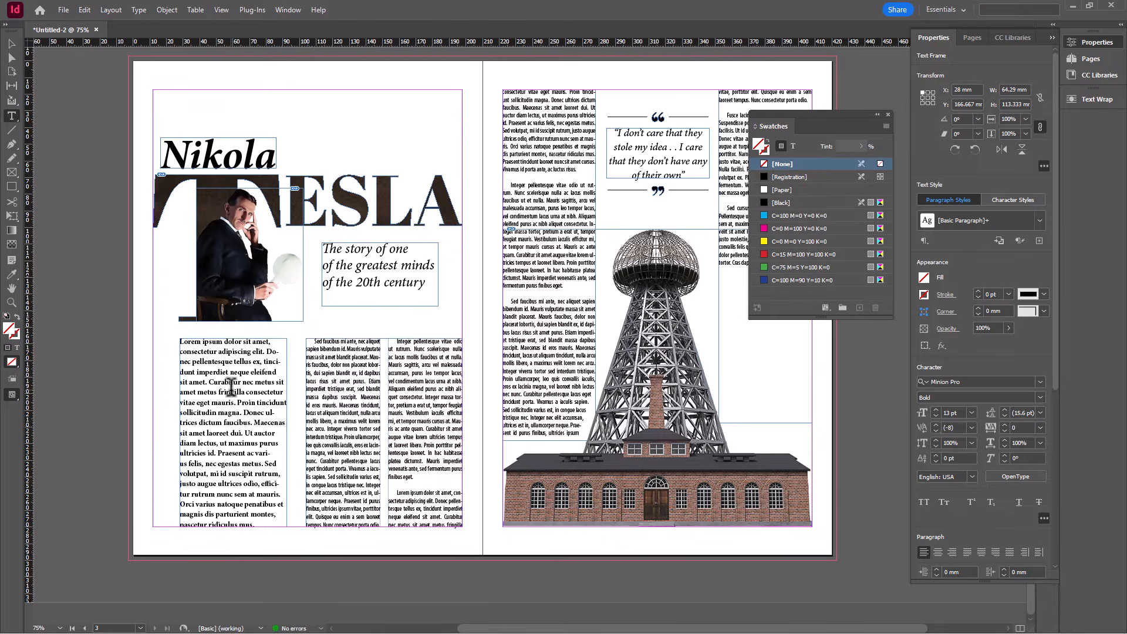
key(ctrl+a)
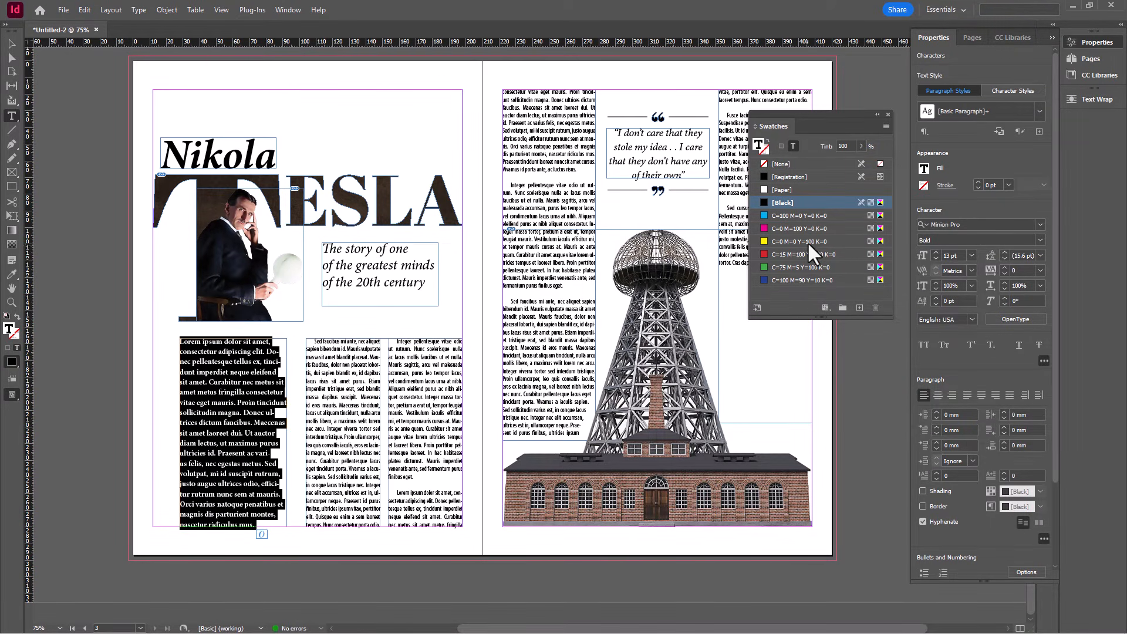
click(787, 241)
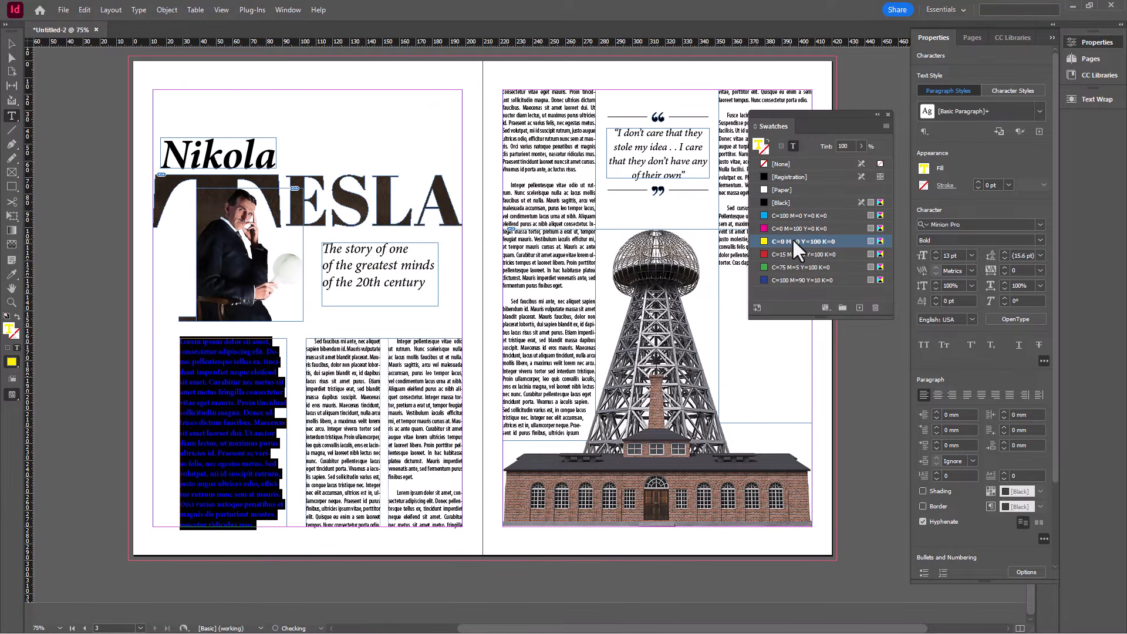
Duplicate the yellow C=0 M=0 Y=100 K=0 swatch and set the copy's magenta to 12 and black to 74
click(859, 308)
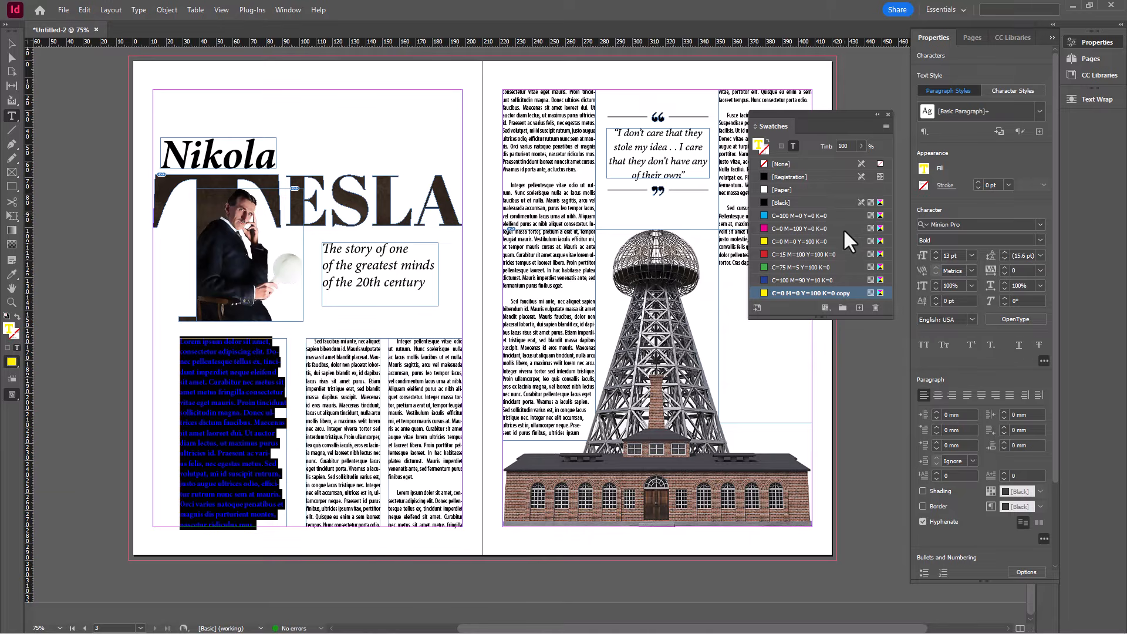
double_click(783, 290)
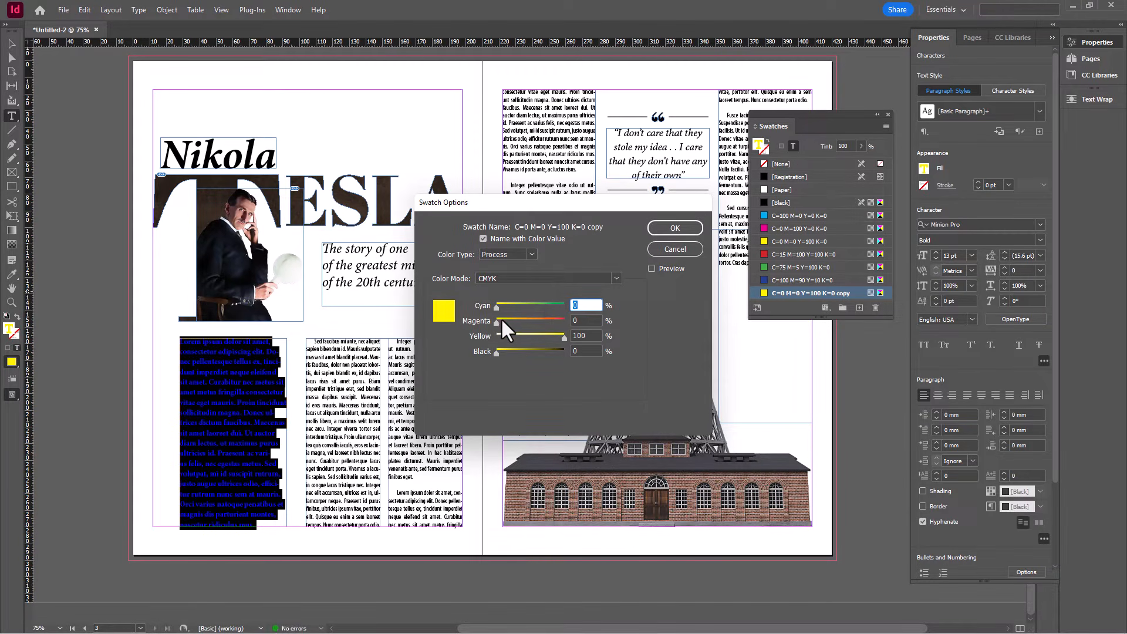
drag(496, 353, 545, 350)
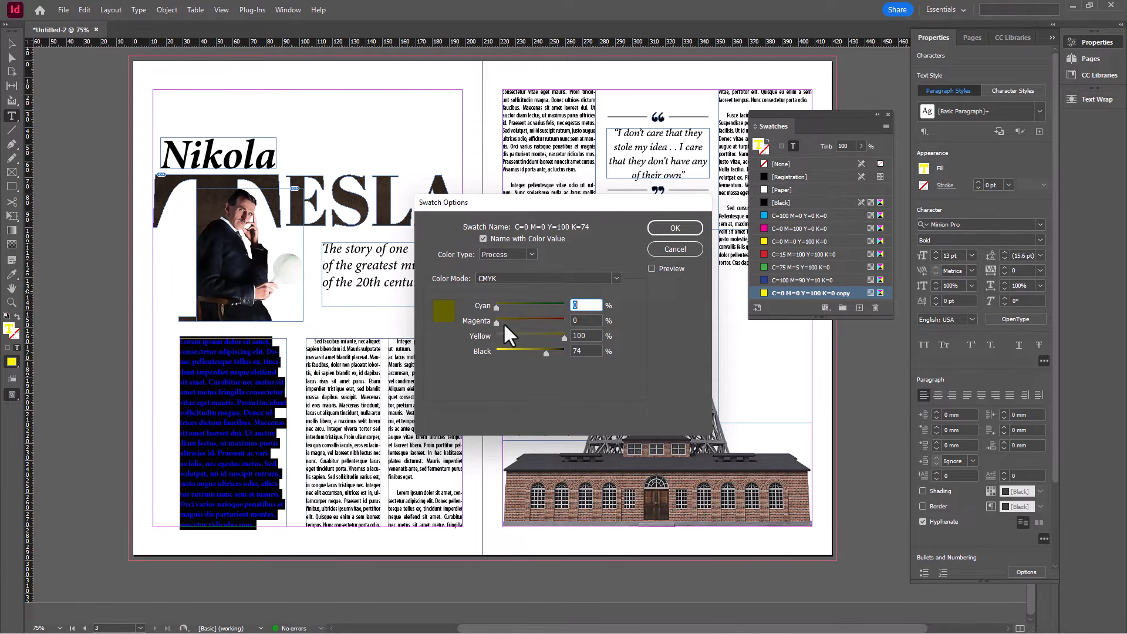
drag(496, 322, 502, 322)
click(678, 228)
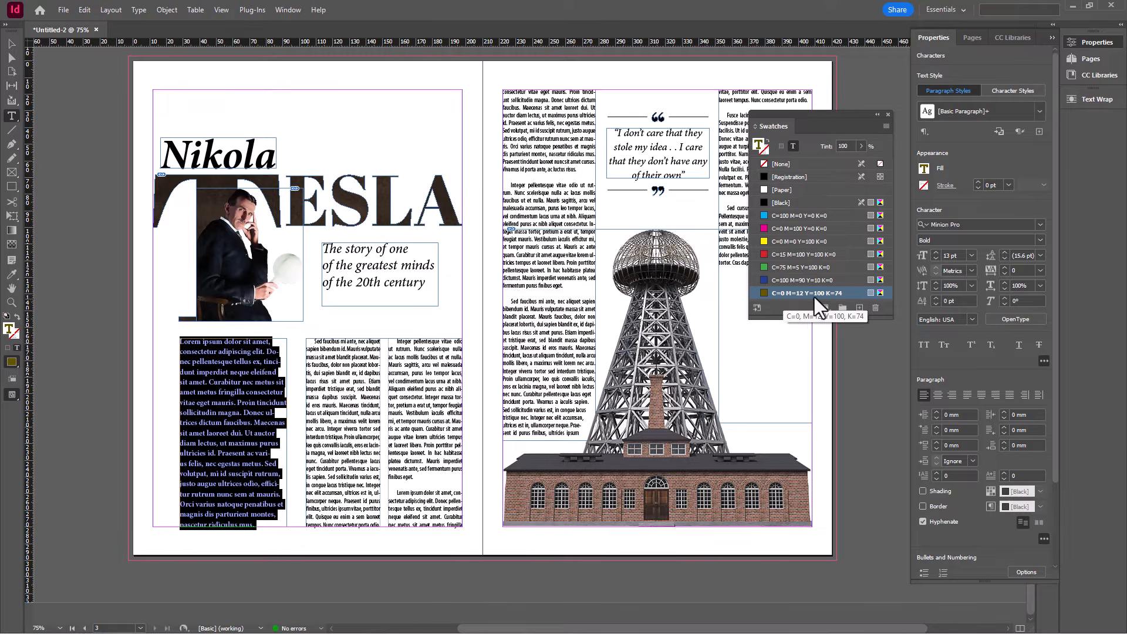
Turn off naming by color value for the new dark yellow swatch and name it Gold
double_click(781, 293)
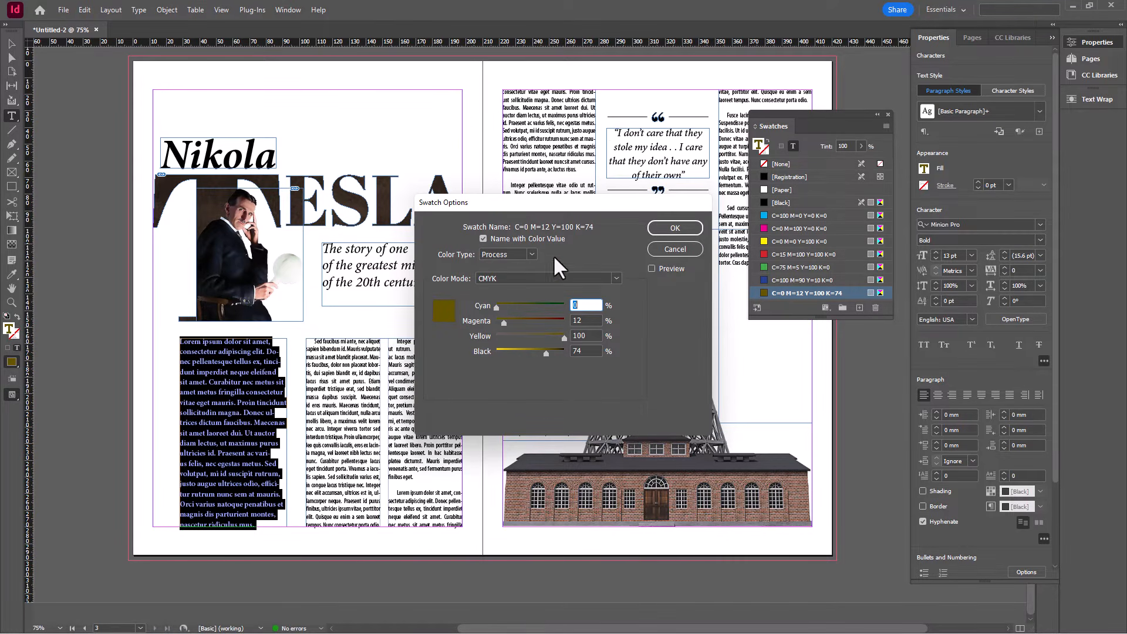
click(483, 238)
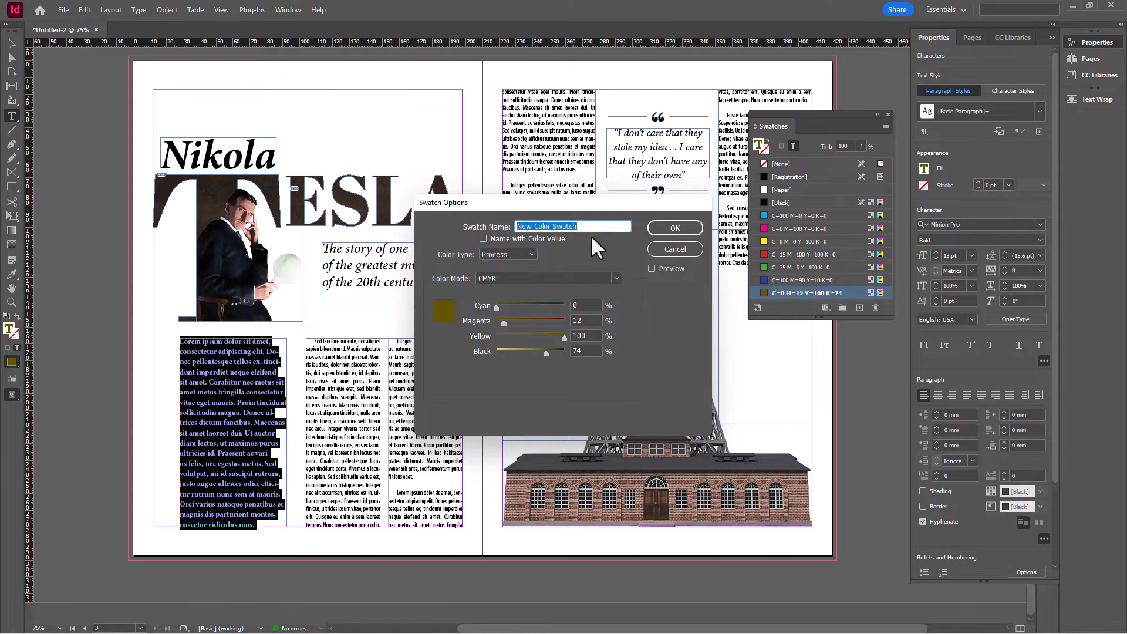
text(Gold)
click(666, 229)
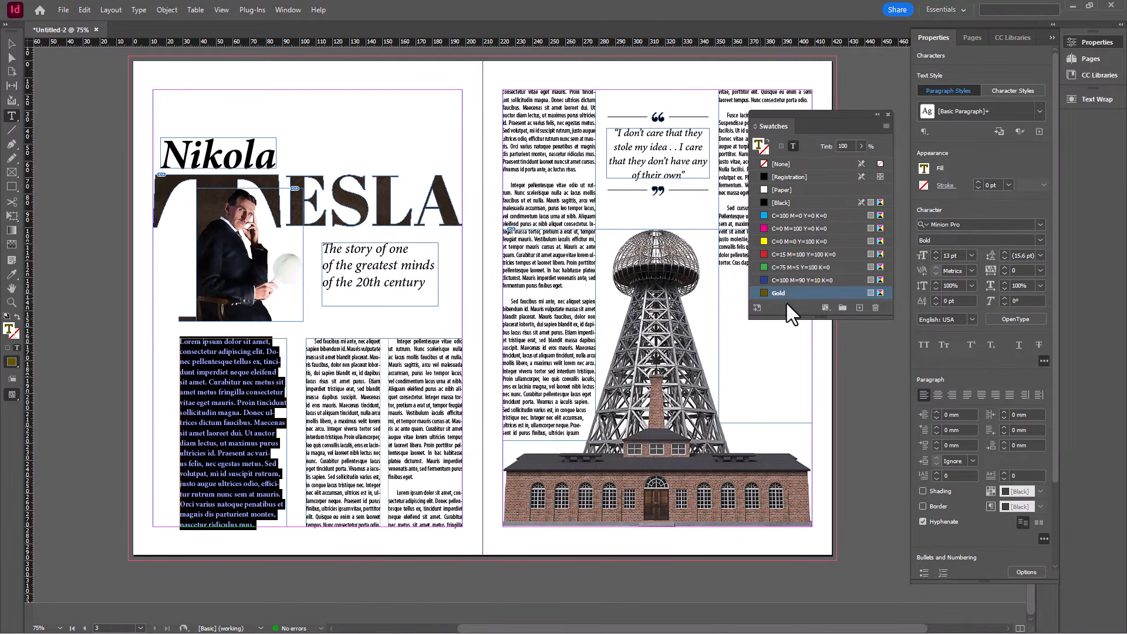
Select the whole word "Nikola" in the title and fill it with the Gold swatch
click(11, 45)
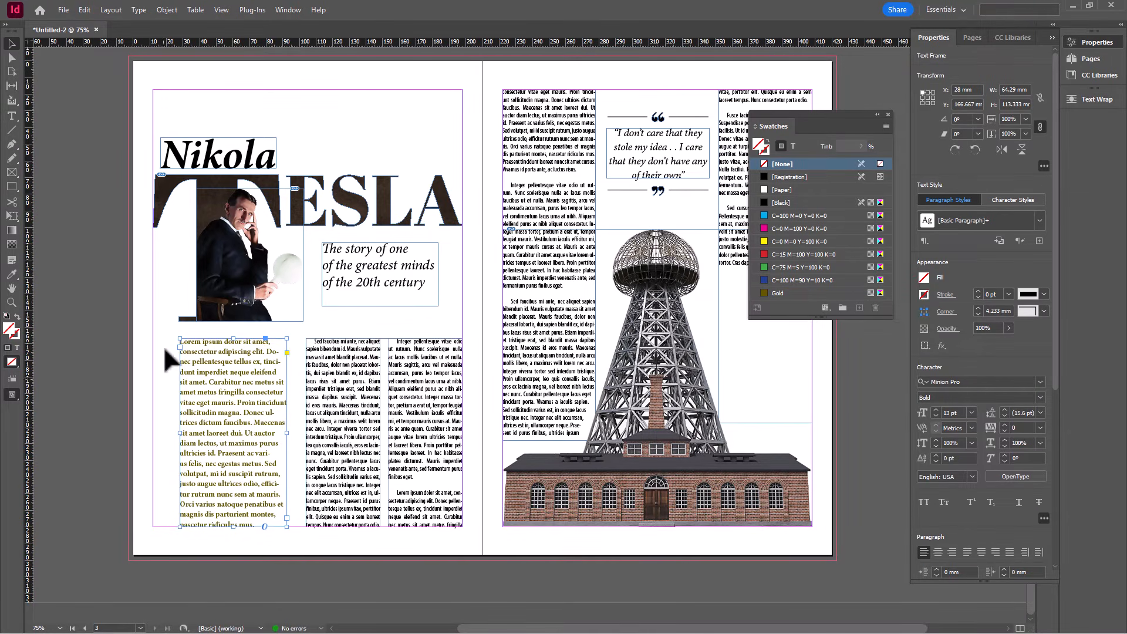
click(247, 155)
double_click(247, 154)
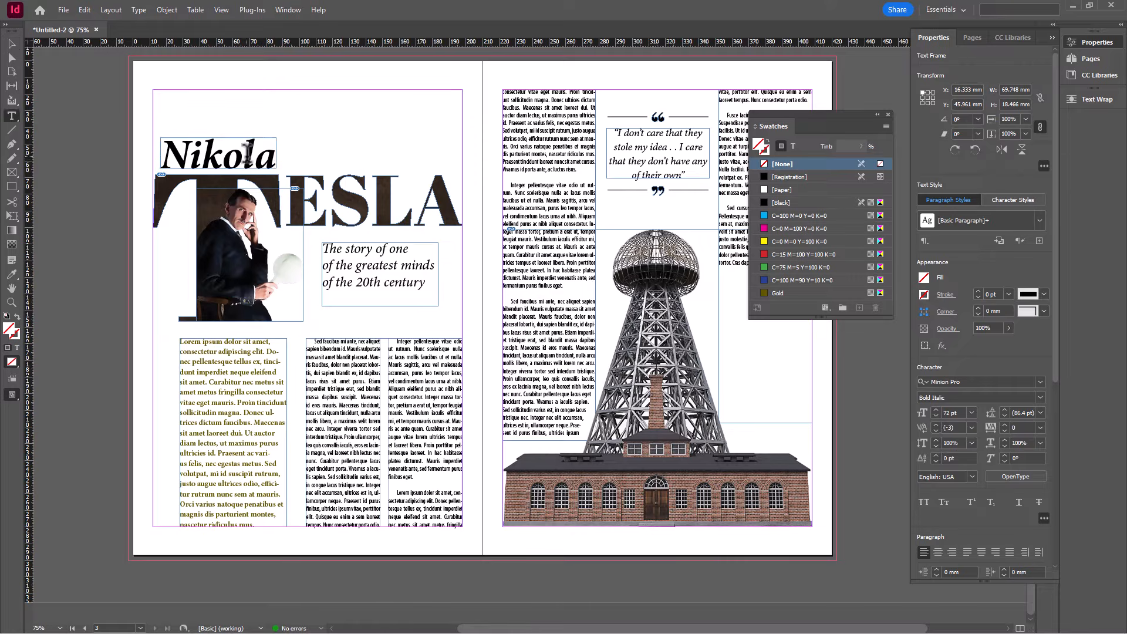
drag(276, 156, 160, 156)
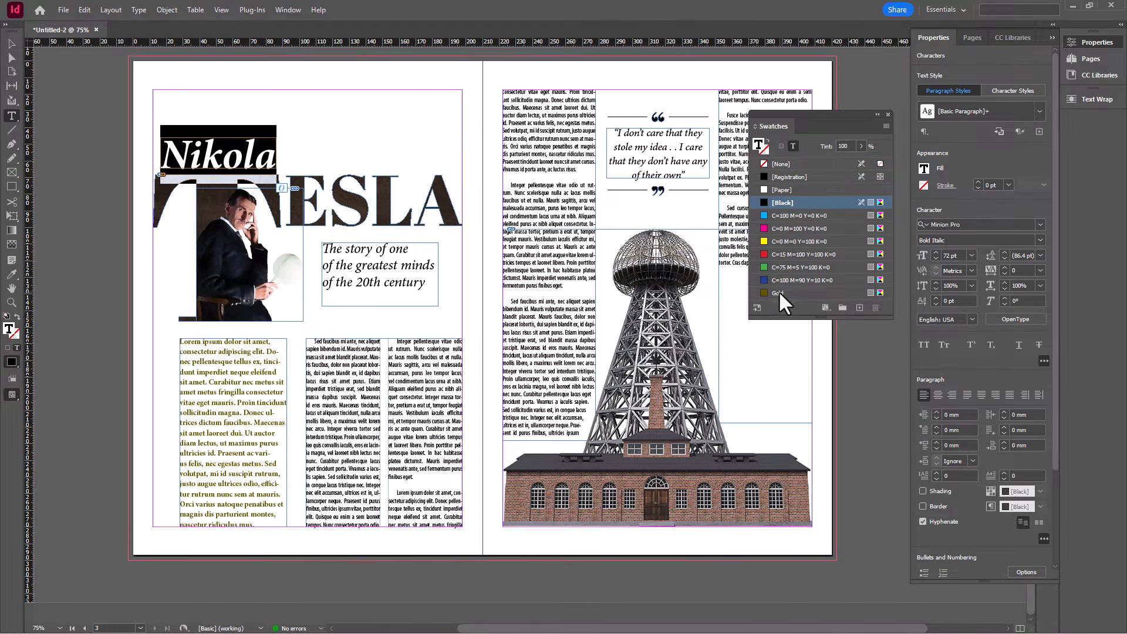
click(780, 294)
click(20, 47)
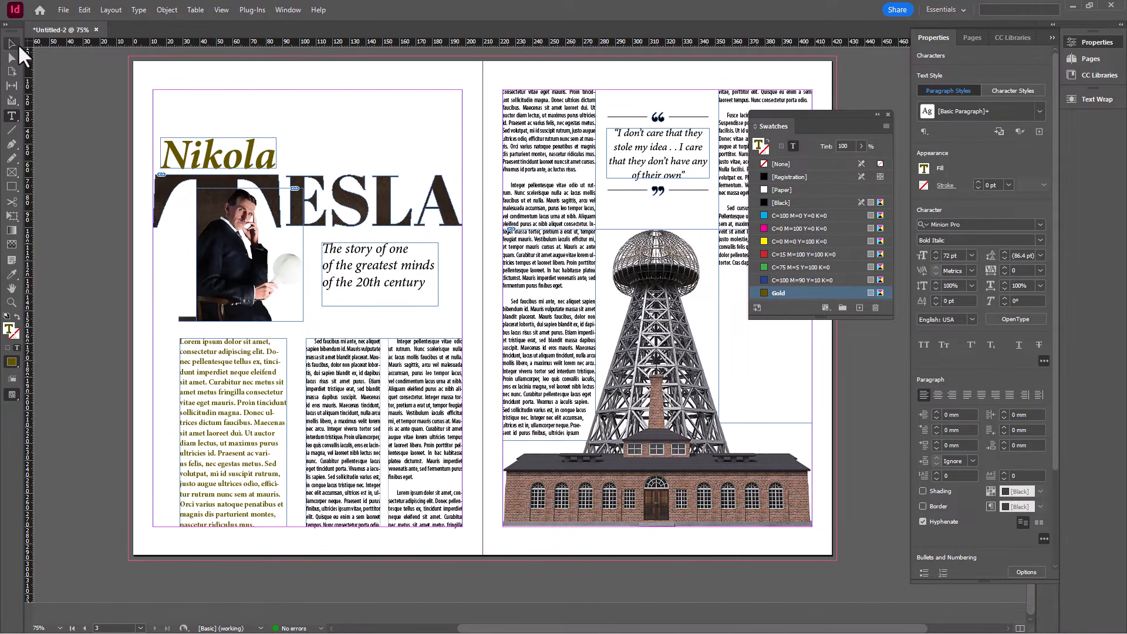
Fill the quotation mark ornament group around the pull quote with the Gold swatch and deselect it
drag(599, 628, 666, 628)
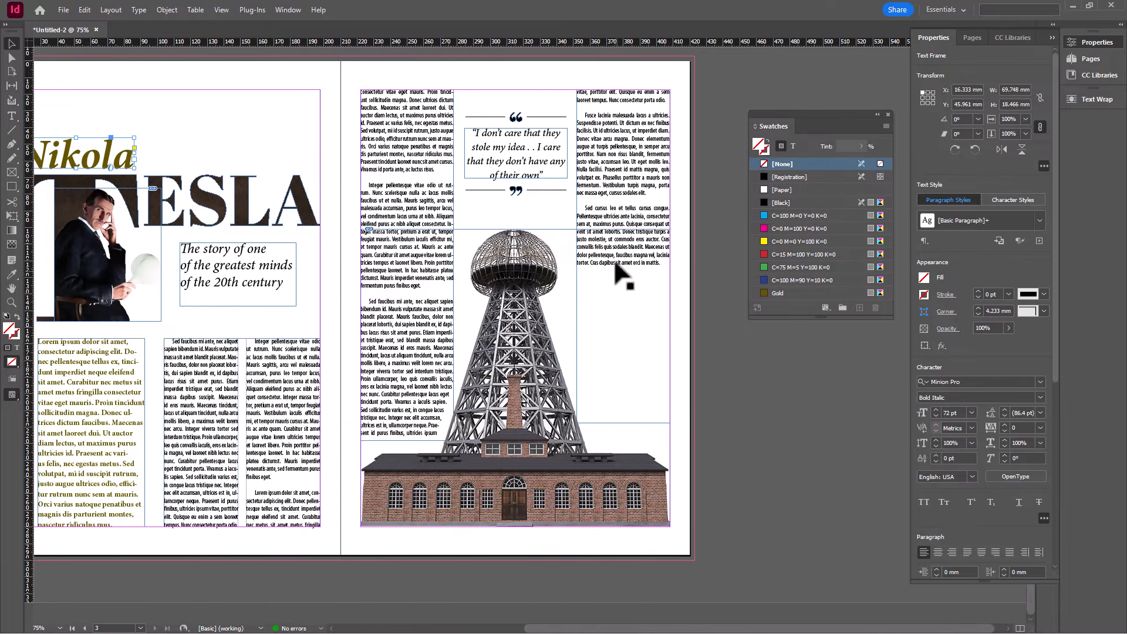
scroll(534, 122, up, 3)
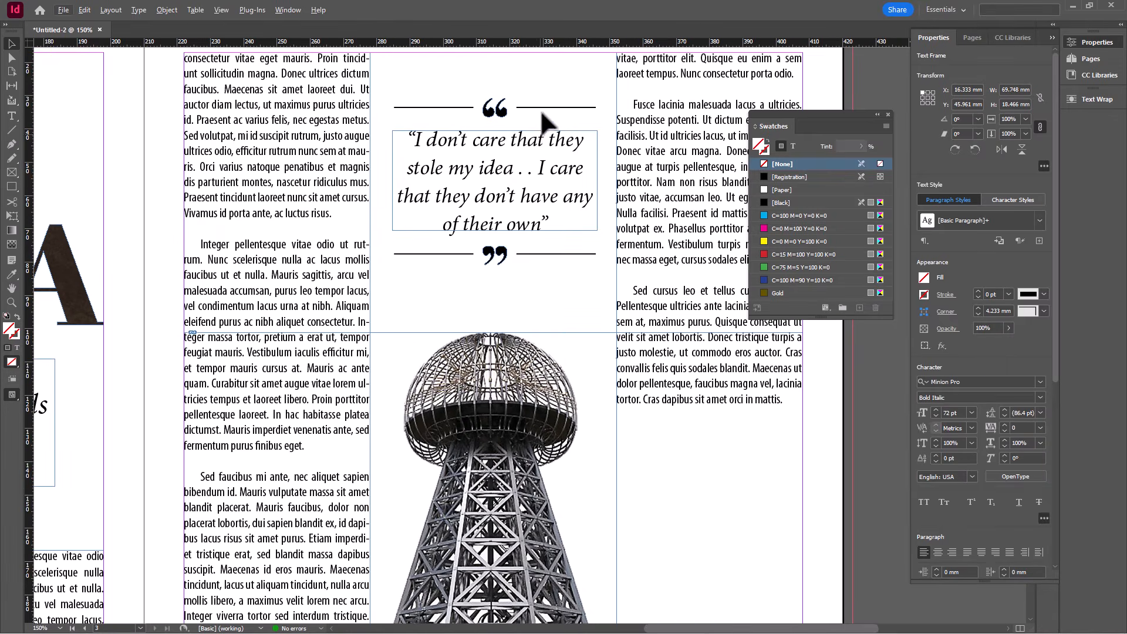
click(546, 121)
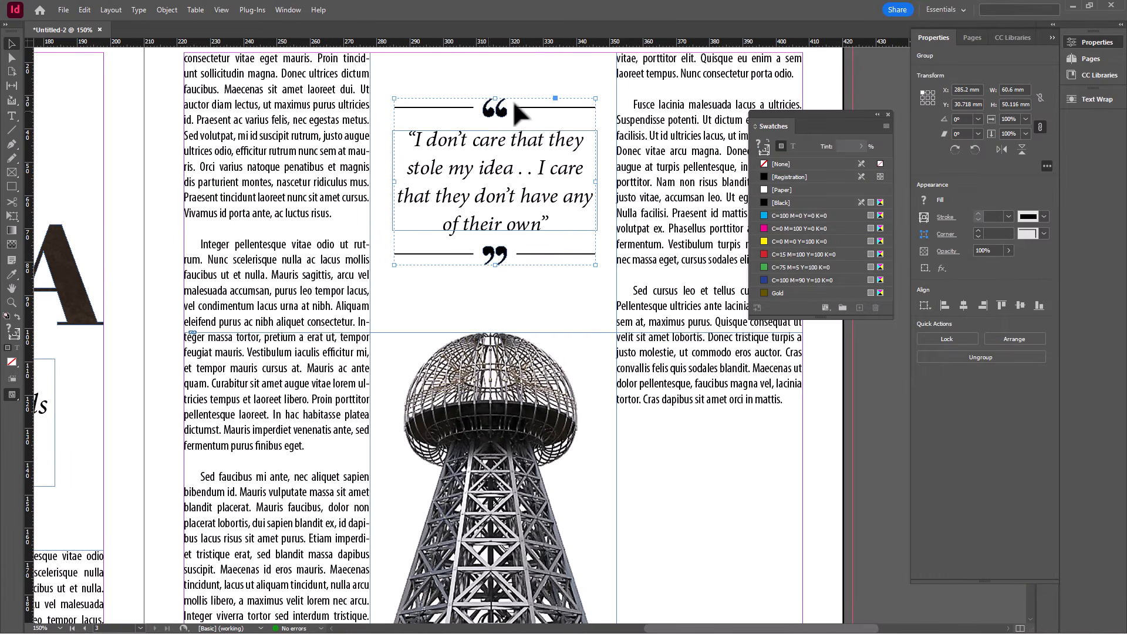
click(777, 293)
click(825, 362)
Bring the whole spread into view and dock the floating Swatches panel below Text Wrap
scroll(661, 322, down, 3)
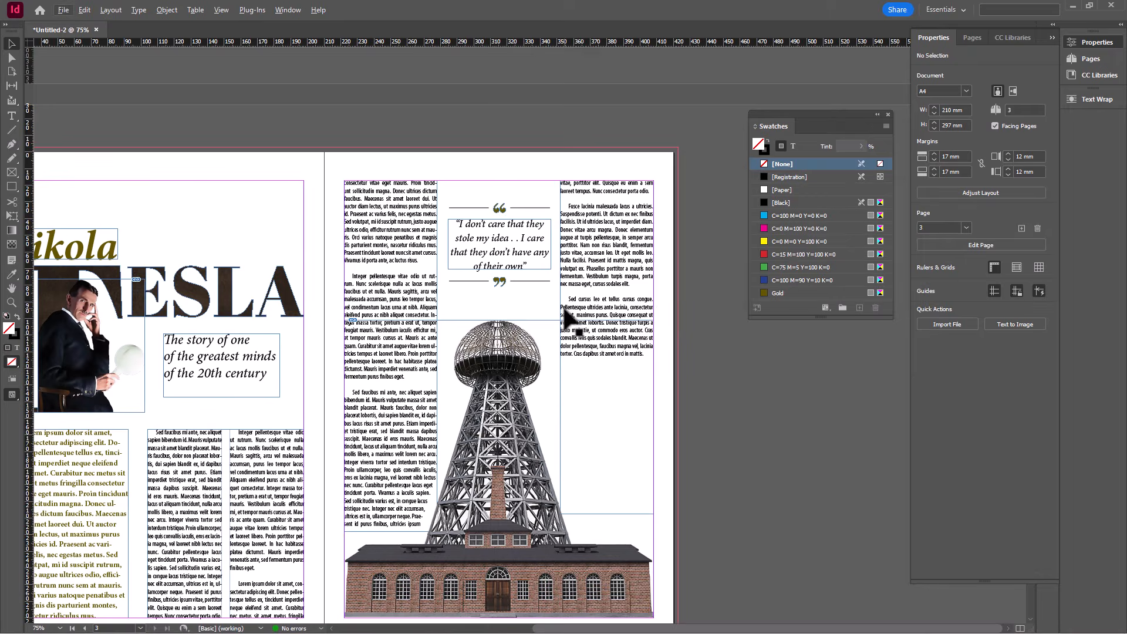
scroll(564, 308, down, 1)
drag(665, 627, 616, 627)
drag(835, 115, 1082, 120)
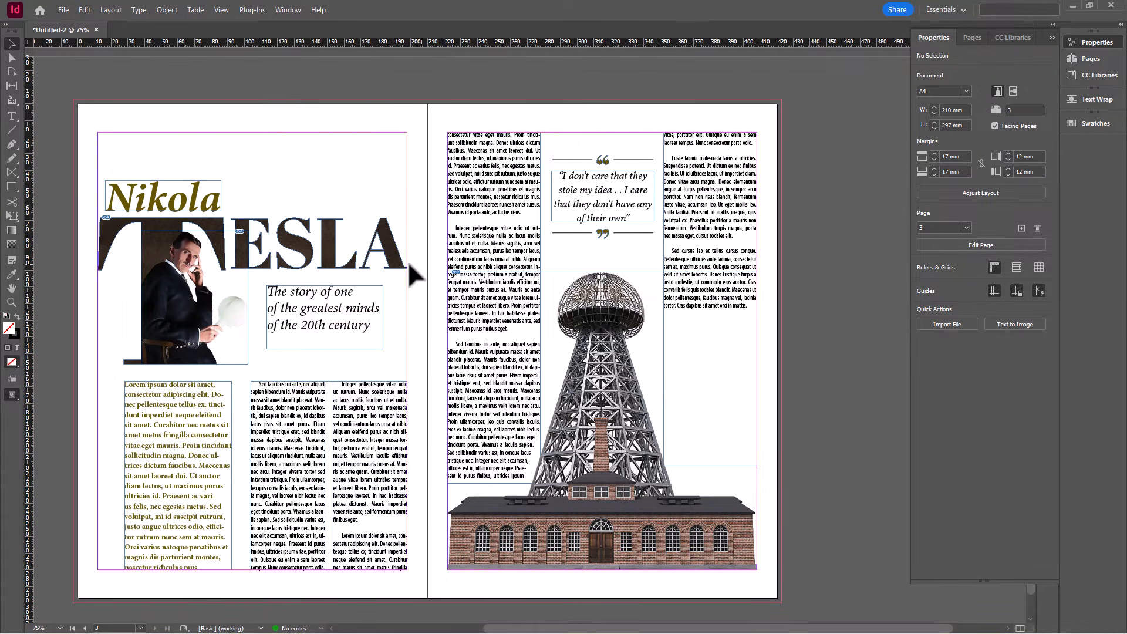
Review the whole spread in Preview screen mode and return to Normal mode
click(16, 400)
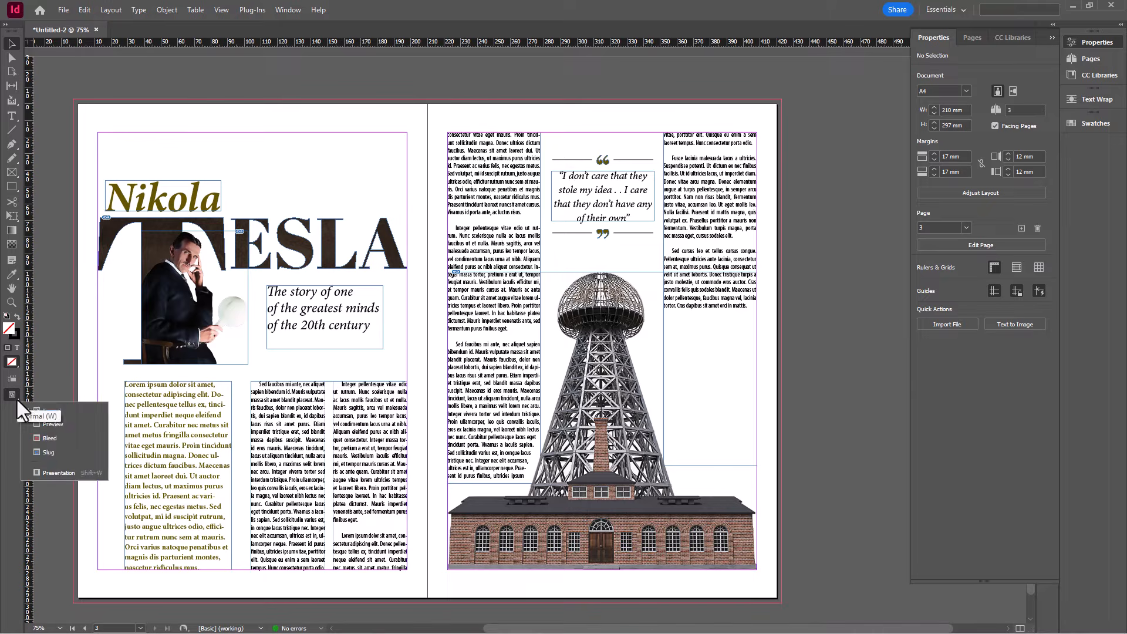
click(54, 424)
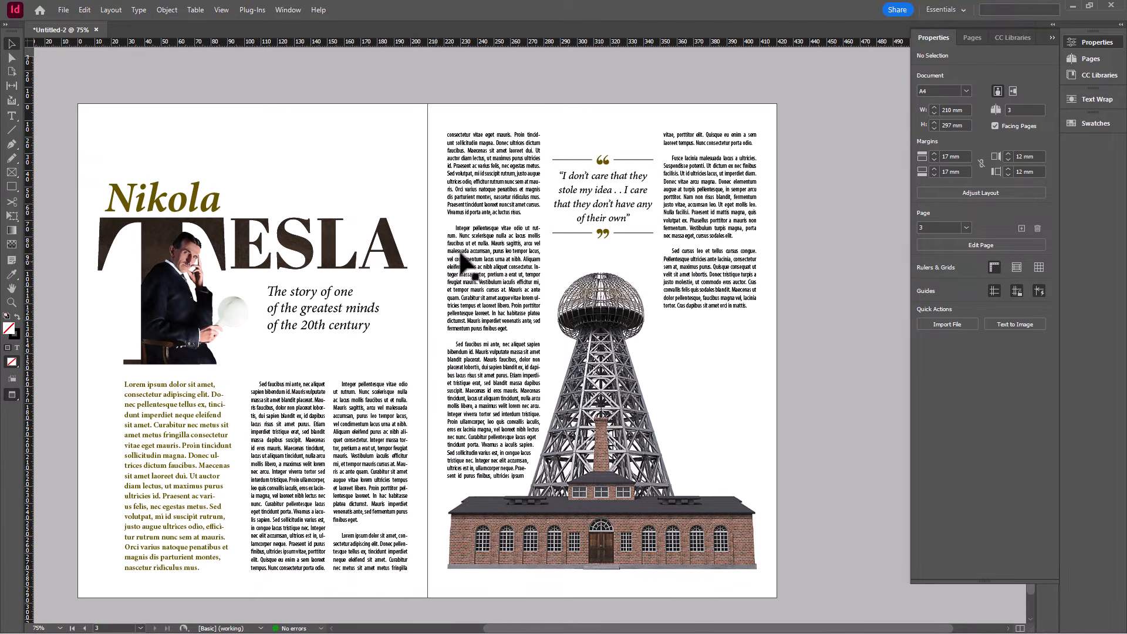
scroll(490, 224, down, 1)
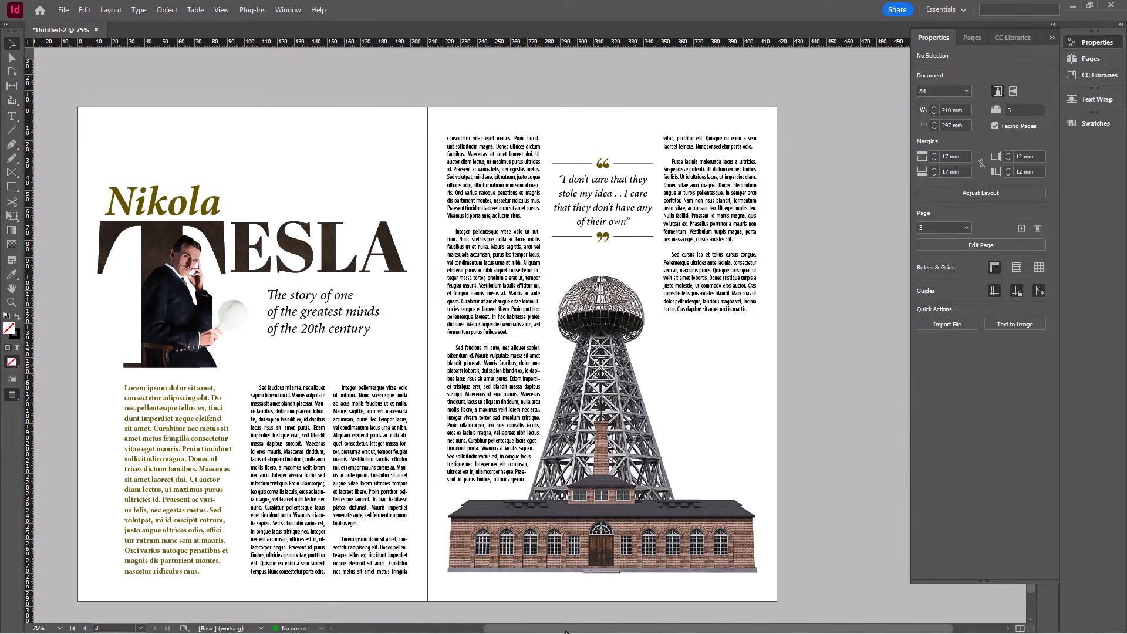
scroll(567, 627, left, 1)
scroll(581, 387, down, 1)
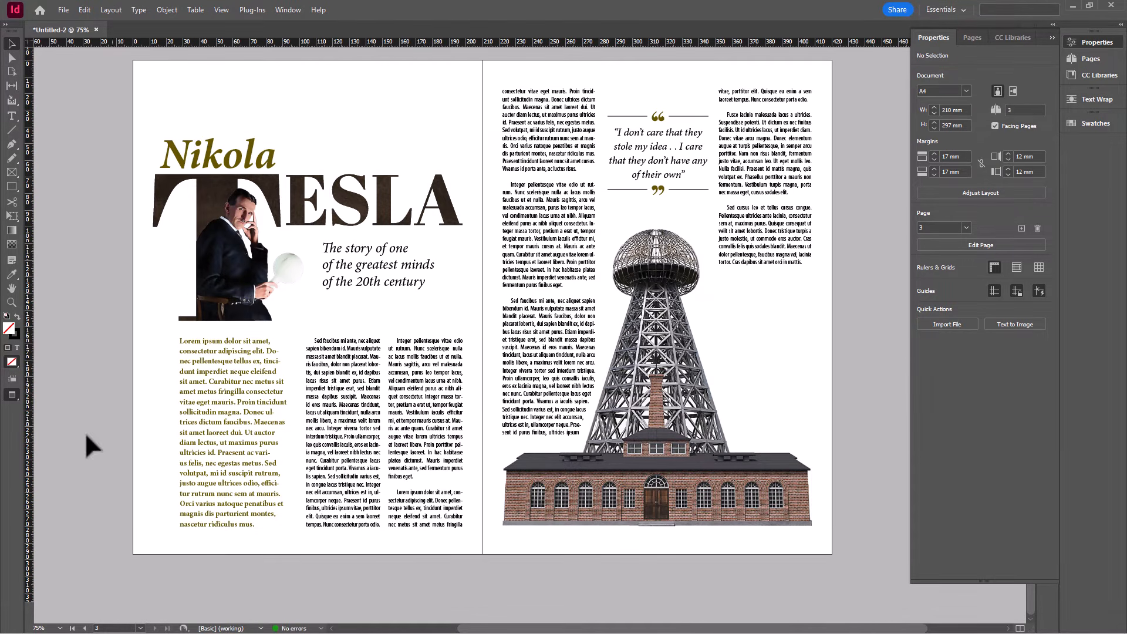
right_click(13, 396)
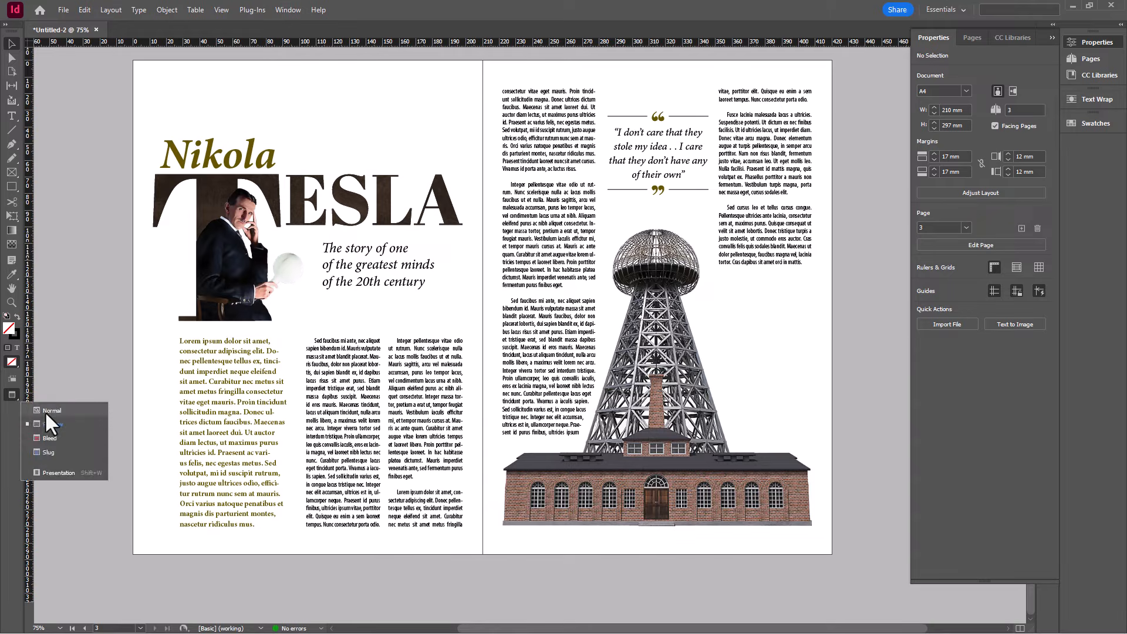
click(45, 411)
Draw a caption text frame about 49 mm wide beside the tower's base, just above the building's roof and ending at the page margin
scroll(803, 433, up, 2)
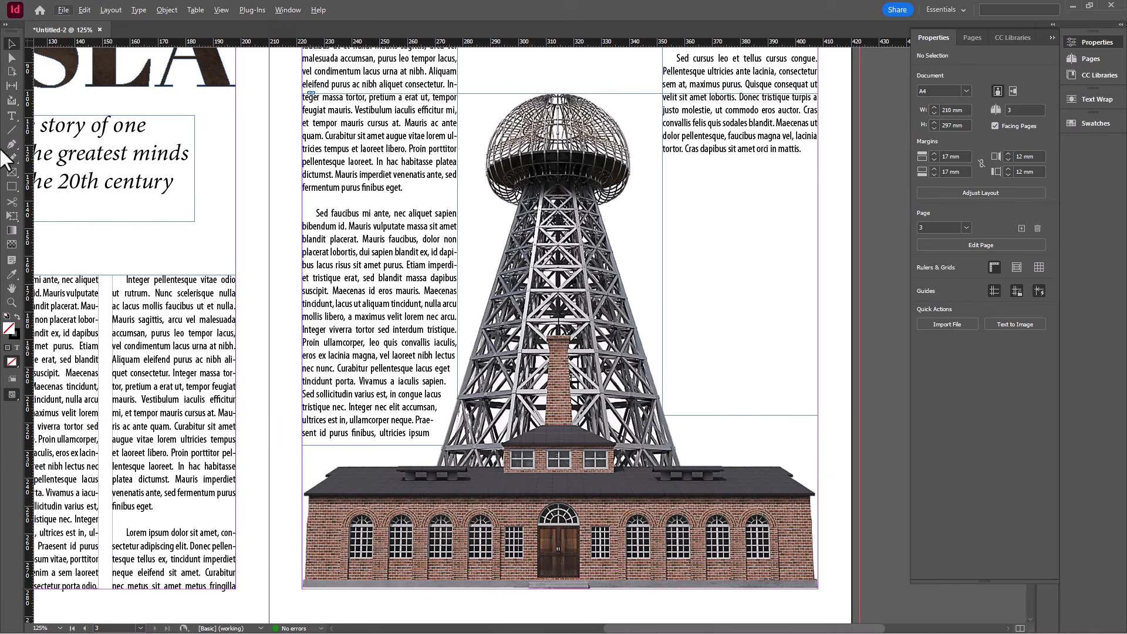
click(11, 115)
drag(683, 423, 816, 441)
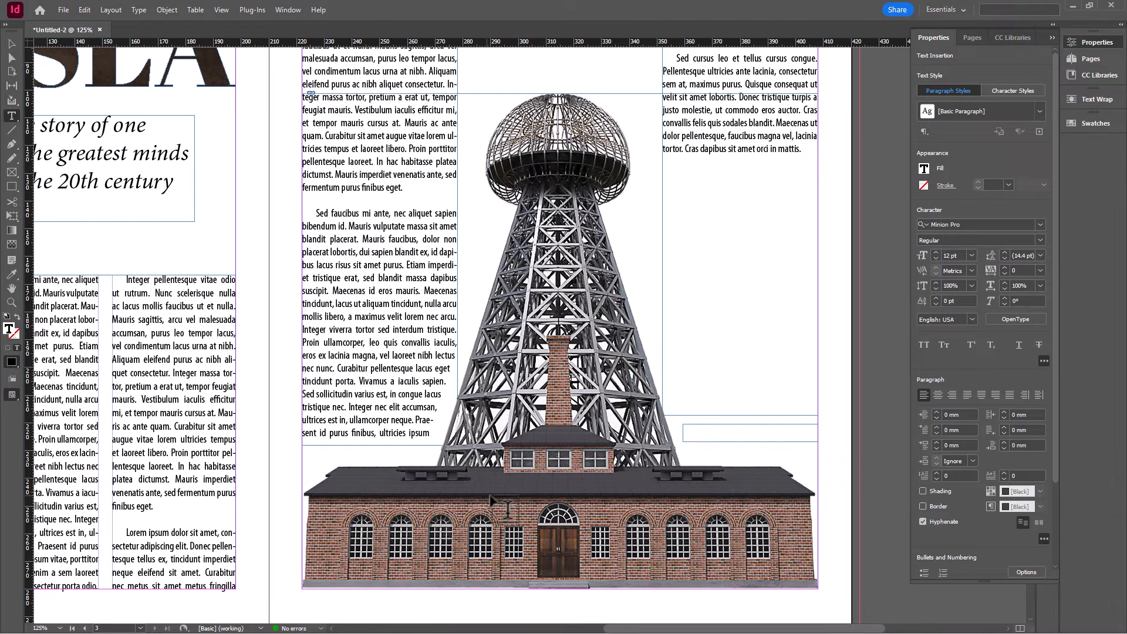
Copy the caption "Wardenclyffe Tower (1901–1917)" from the Nikola Tesla Text file in Notepad and paste it into the empty caption frame in InDesign
key(alt+Tab)
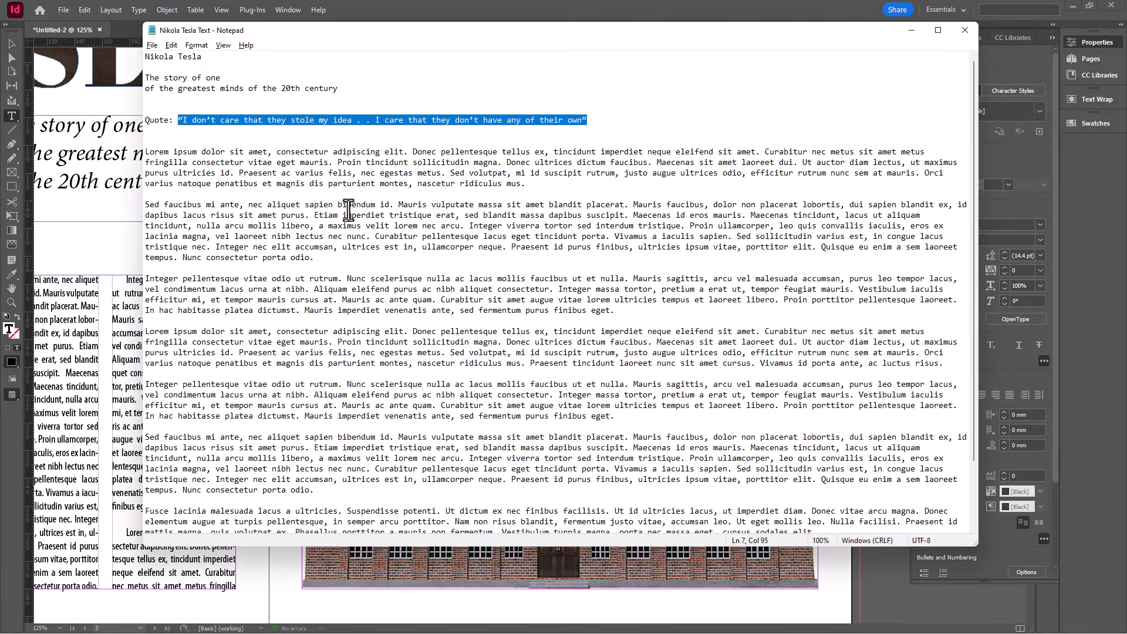
scroll(346, 209, down, 3)
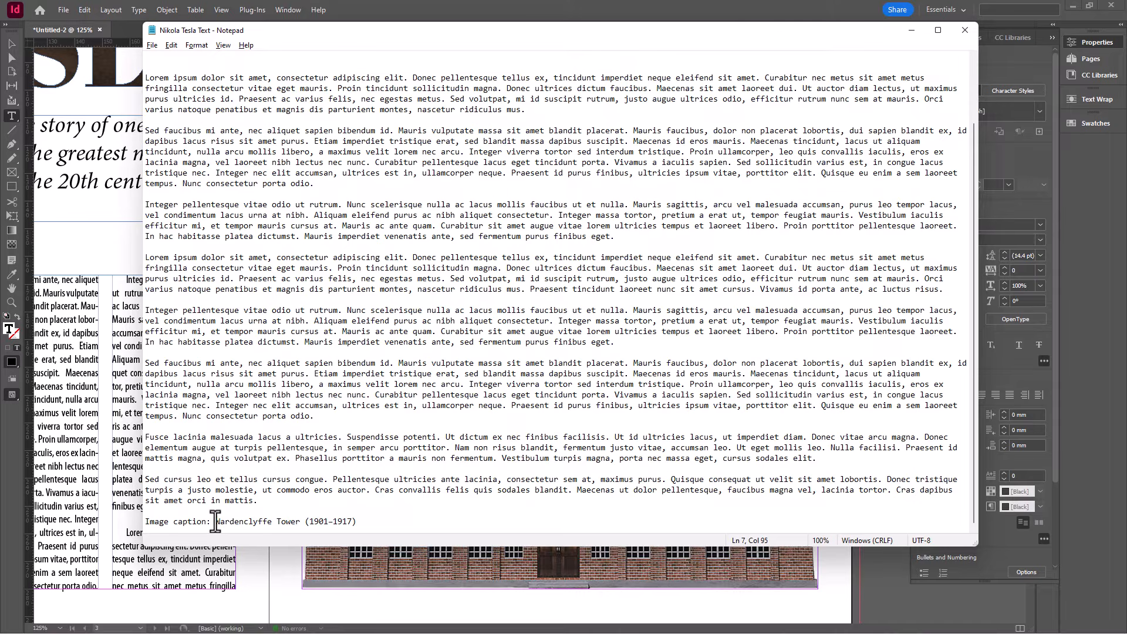
drag(215, 521, 358, 522)
key(ctrl+c)
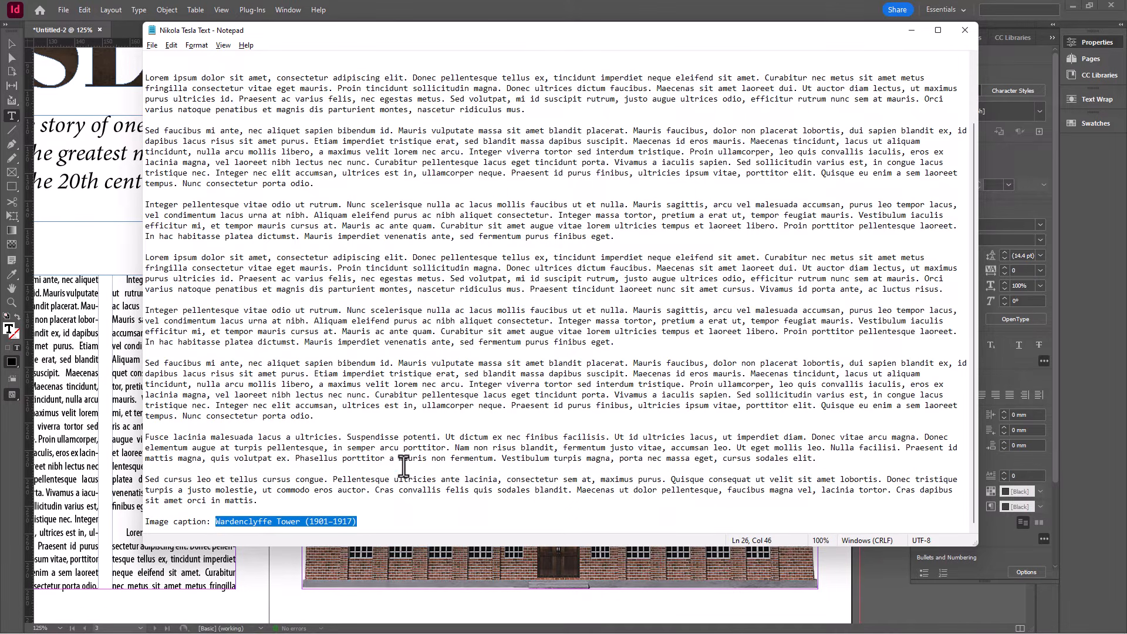
click(105, 267)
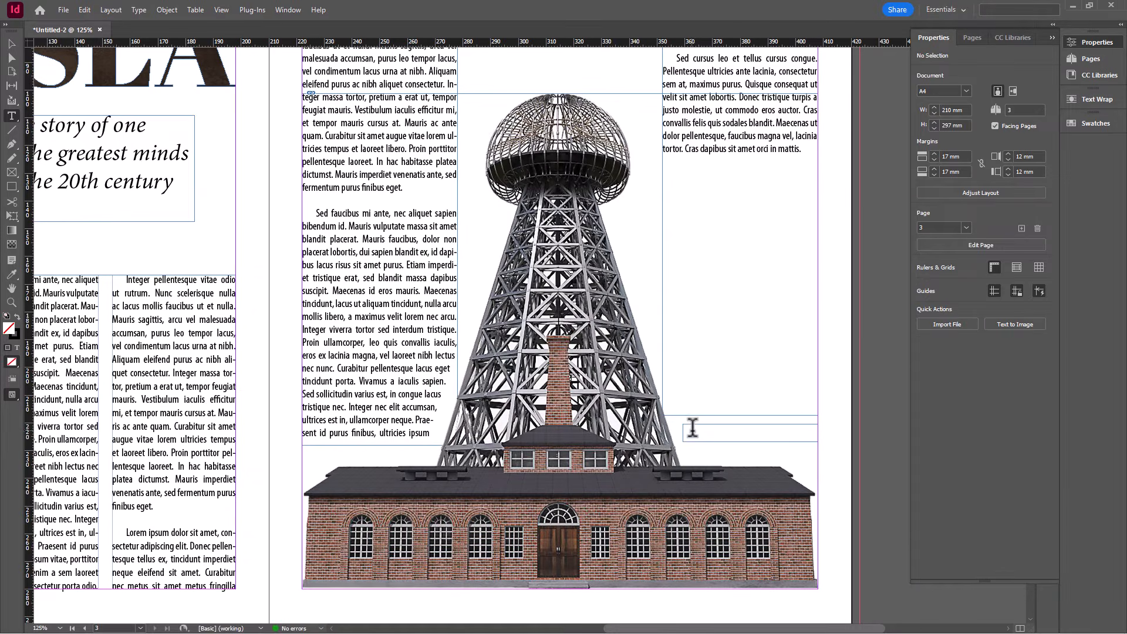
click(693, 433)
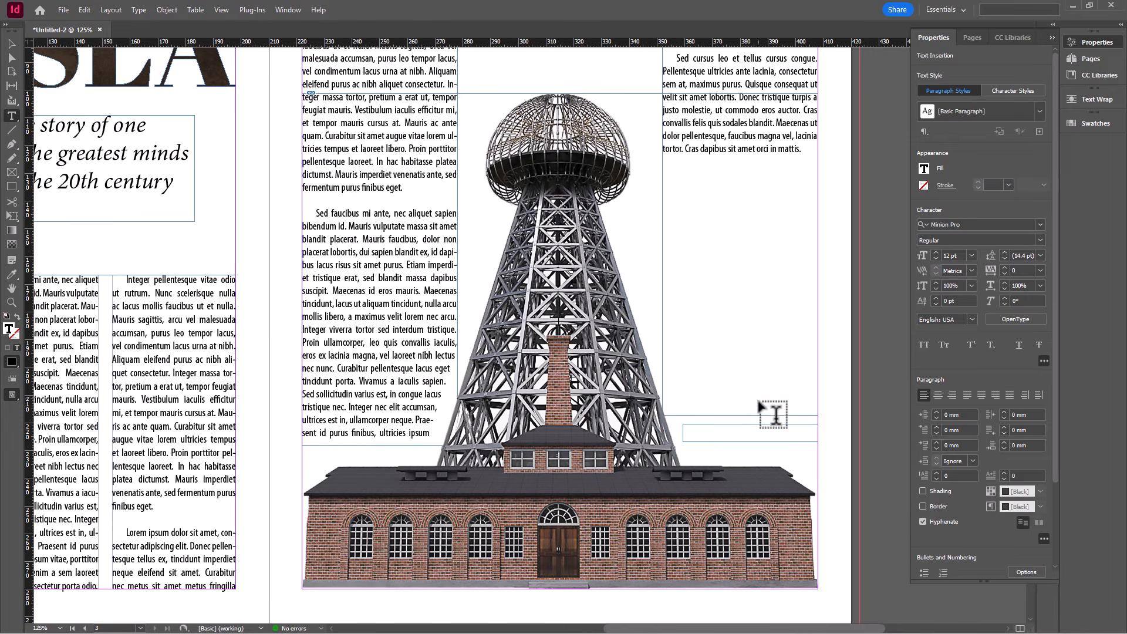
key(ctrl+v)
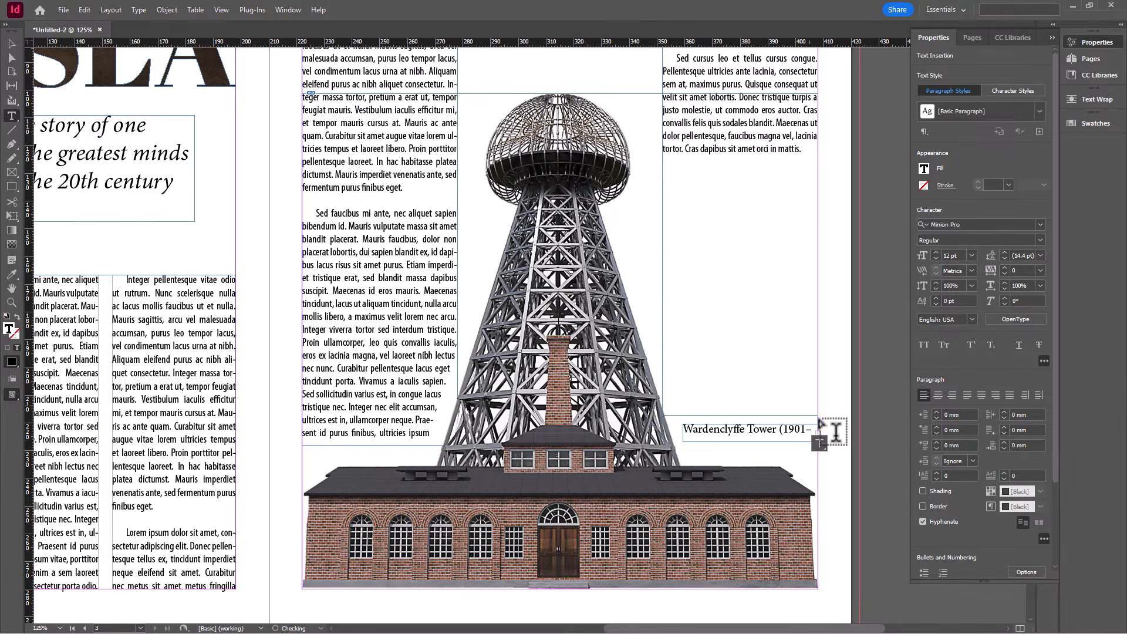
Set the tower caption to Italic at 10 pt and fit the height of its frame to the text
scroll(798, 447, up, 3)
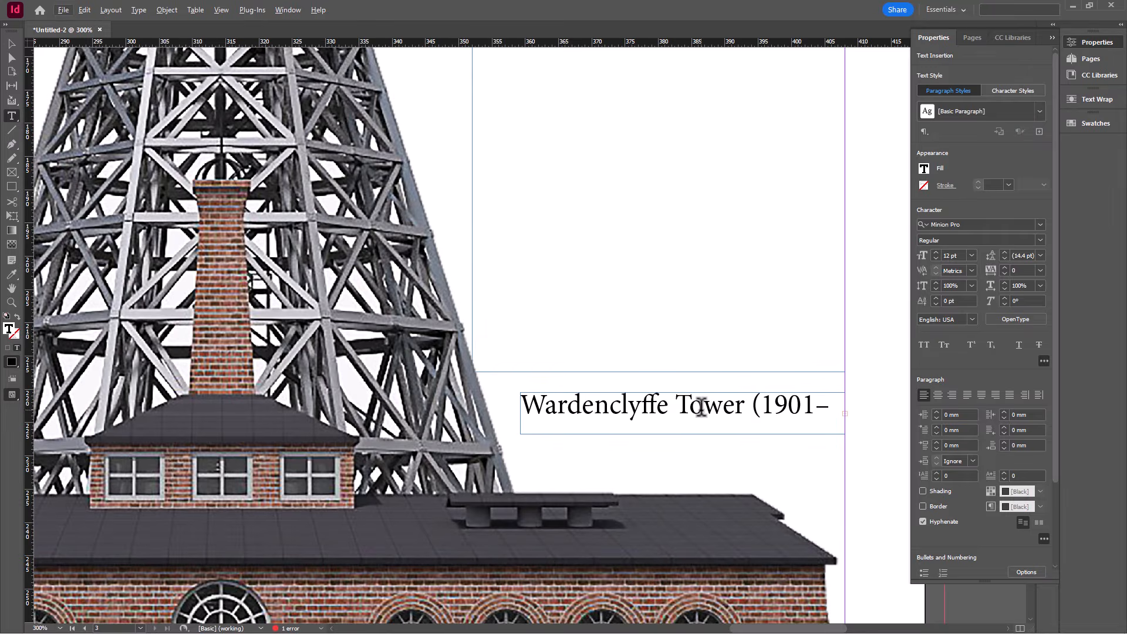
triple_click(766, 409)
click(1039, 240)
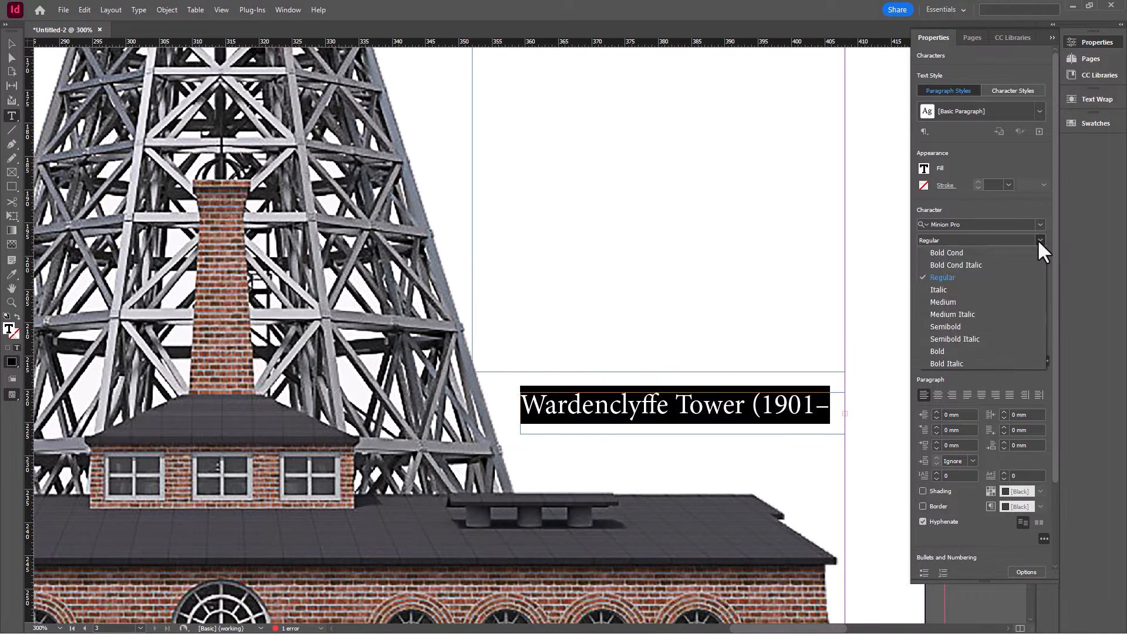
click(939, 275)
click(972, 255)
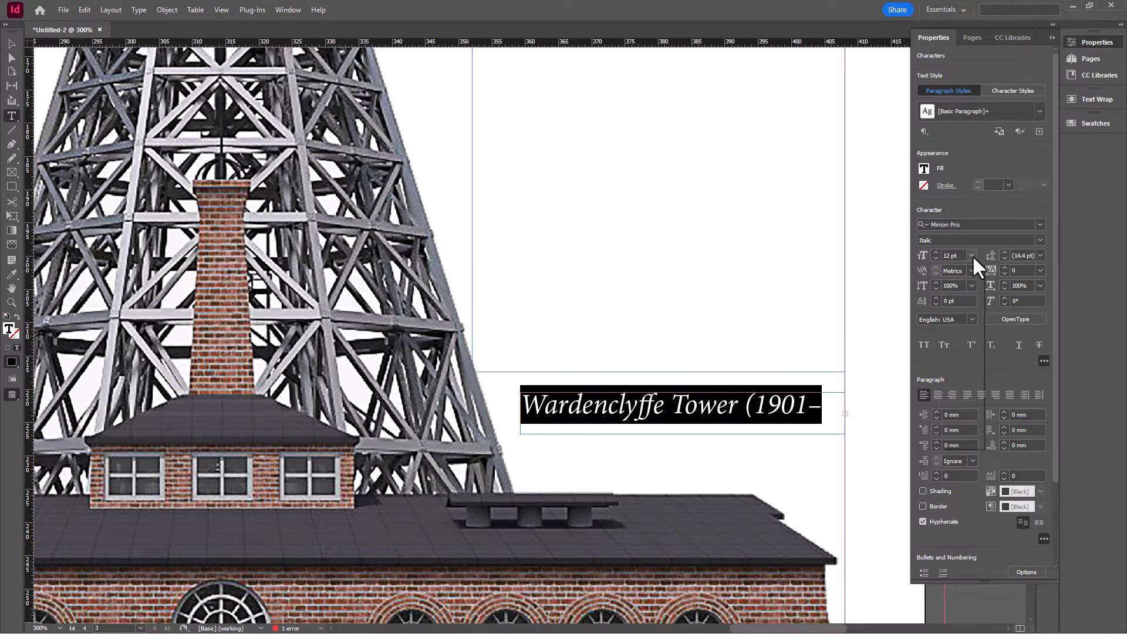
click(963, 318)
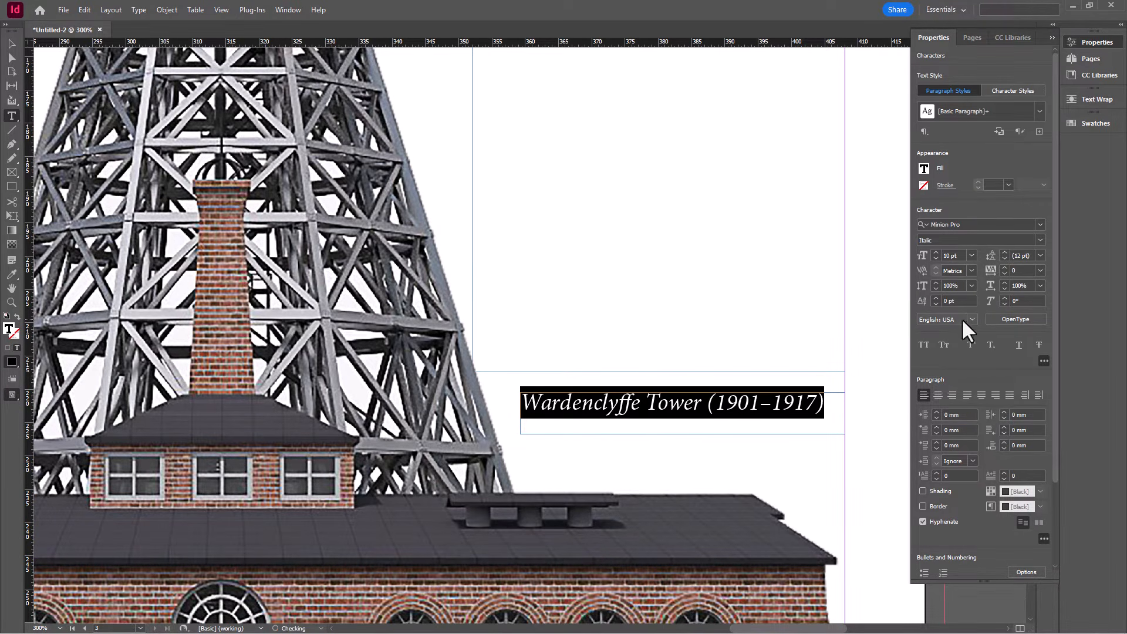
click(11, 43)
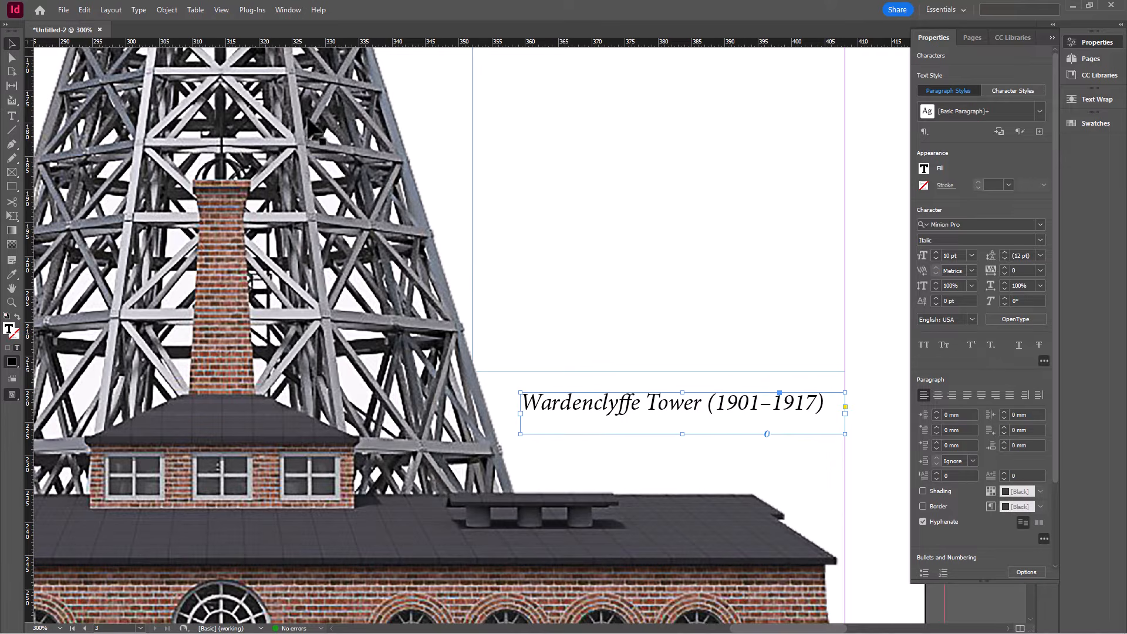
double_click(682, 434)
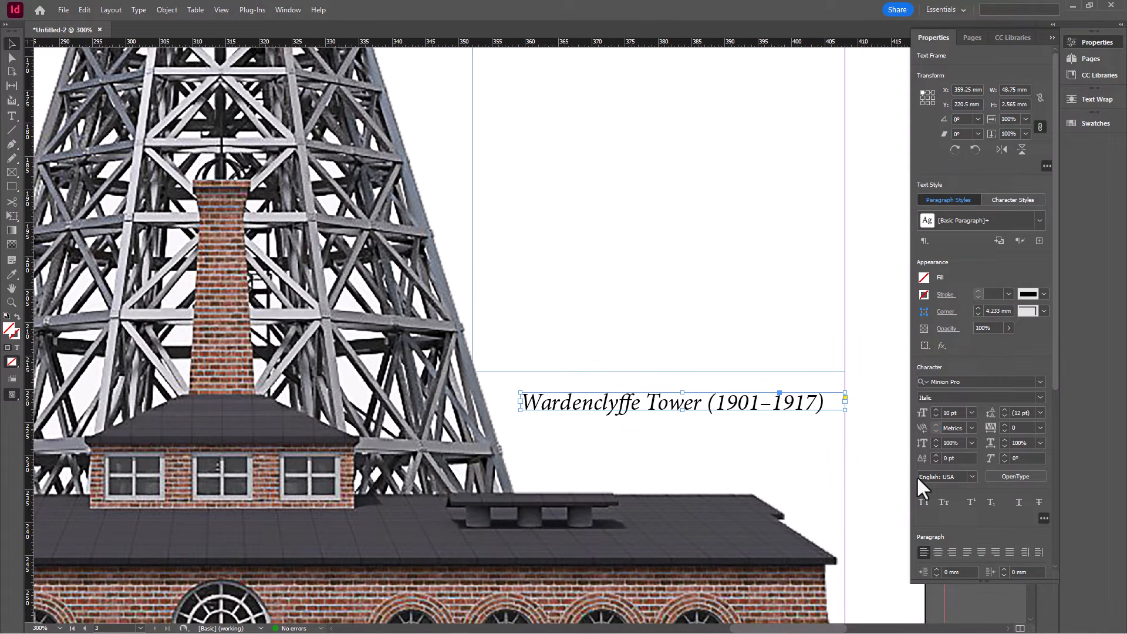
Right-align the tower caption text and move its frame straight down, closer to the building's roof
click(952, 552)
drag(723, 402, 728, 446)
click(745, 360)
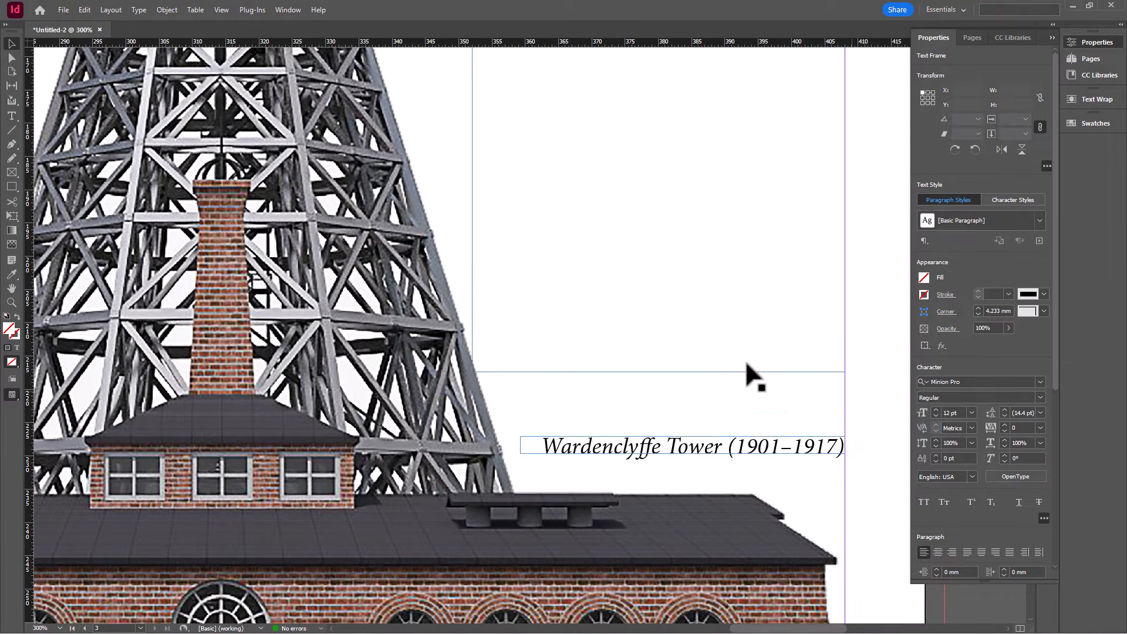
scroll(656, 305, down, 3)
scroll(706, 305, up, 2)
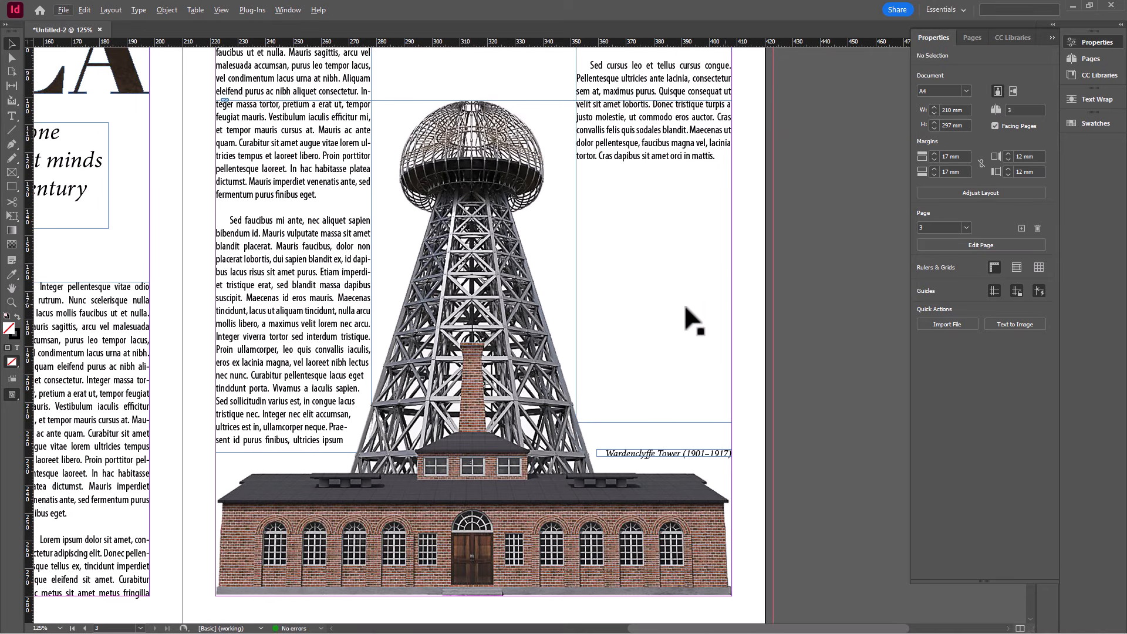
Shorten the last text column's frame on the right page so it ends just below its final line of text
click(658, 401)
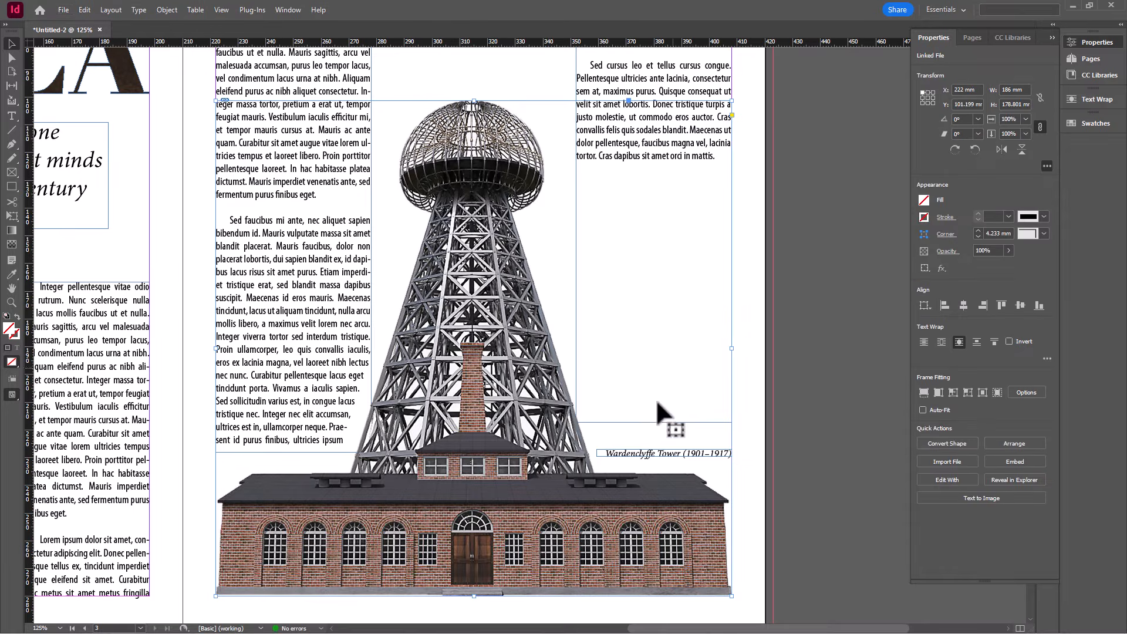
click(681, 67)
drag(653, 423, 644, 170)
click(773, 224)
scroll(738, 294, down, 1)
scroll(707, 314, up, 3)
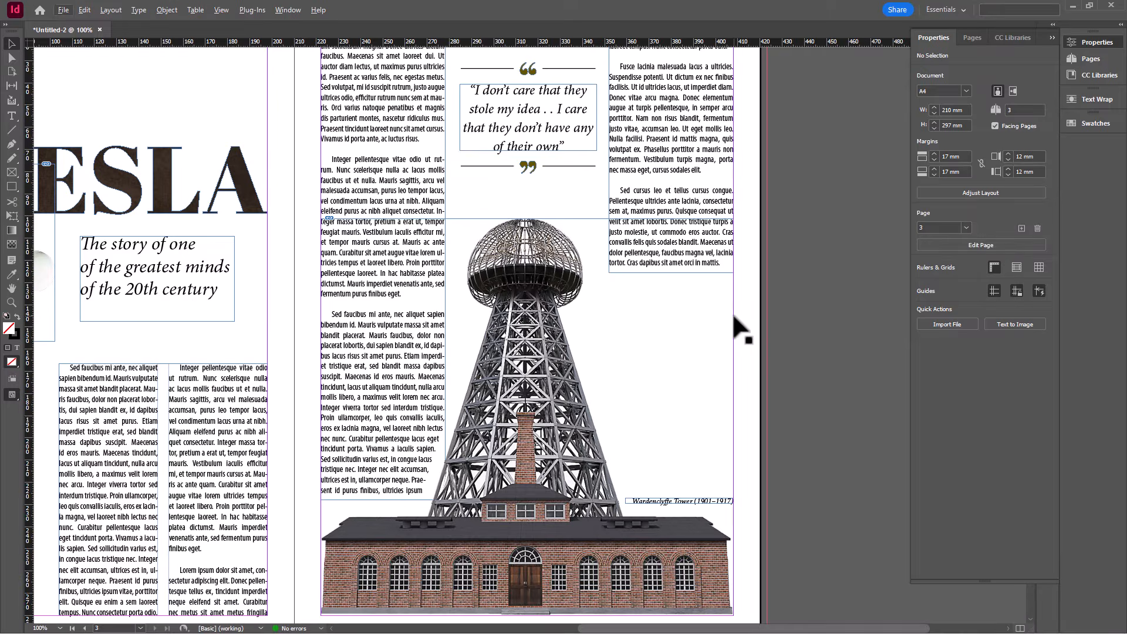
Draw a text frame about 17 mm wide just below the last column, ending at the page margin, and enter "J.V." in it
scroll(504, 304, down, 1)
scroll(667, 270, up, 5)
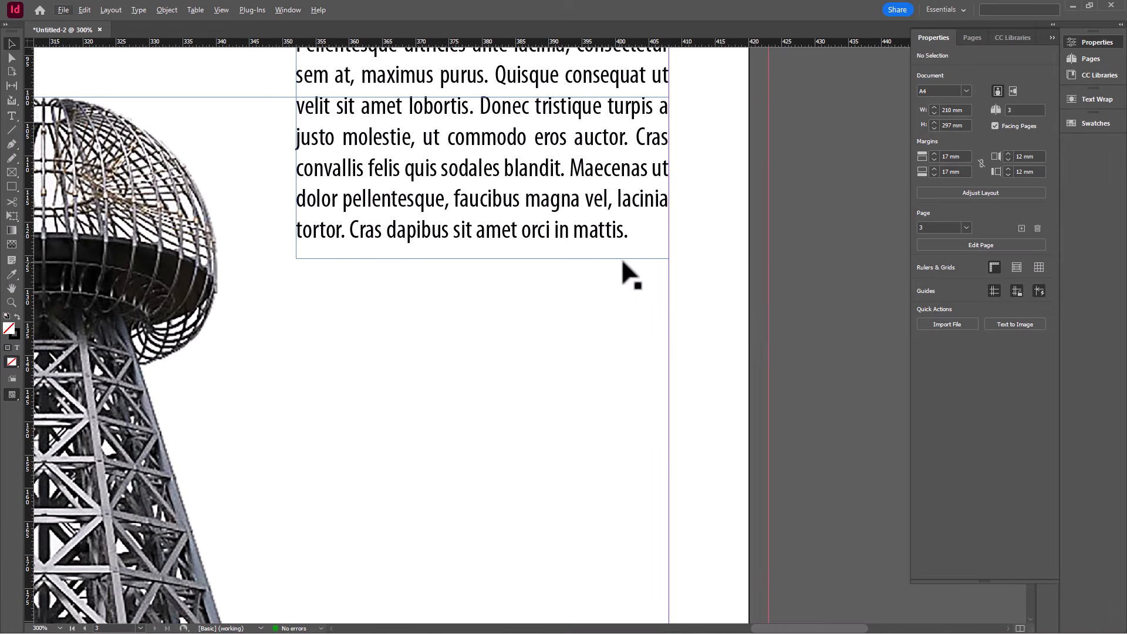
click(11, 115)
drag(554, 268, 670, 306)
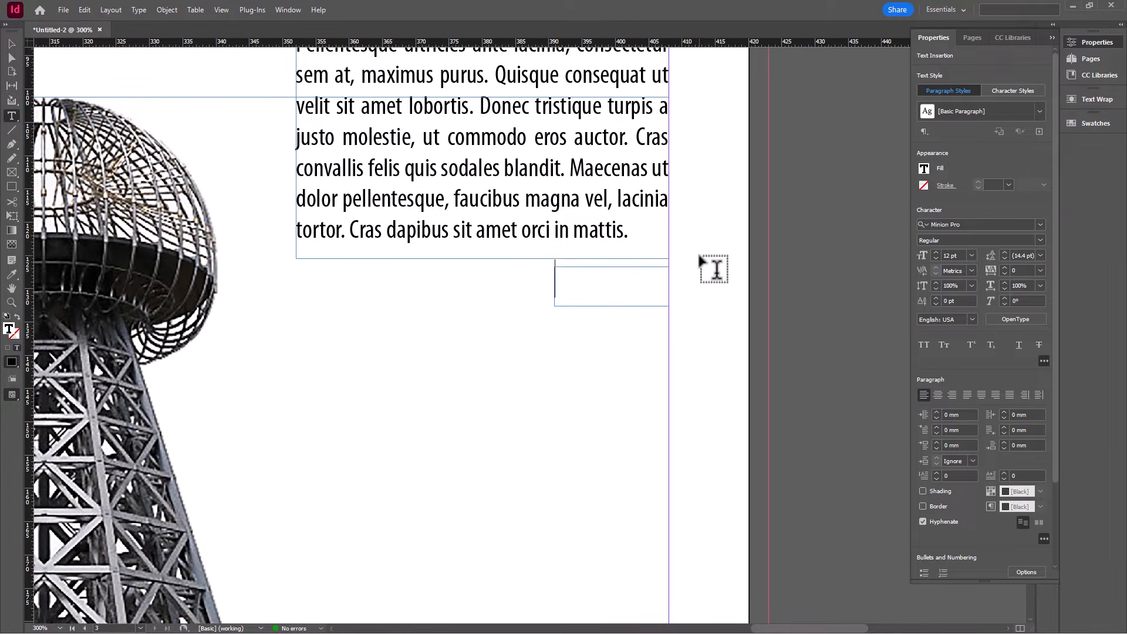
text(J.V.)
Fit the "J.V." frame tightly to its text against the outer margin and move it slightly down
click(12, 44)
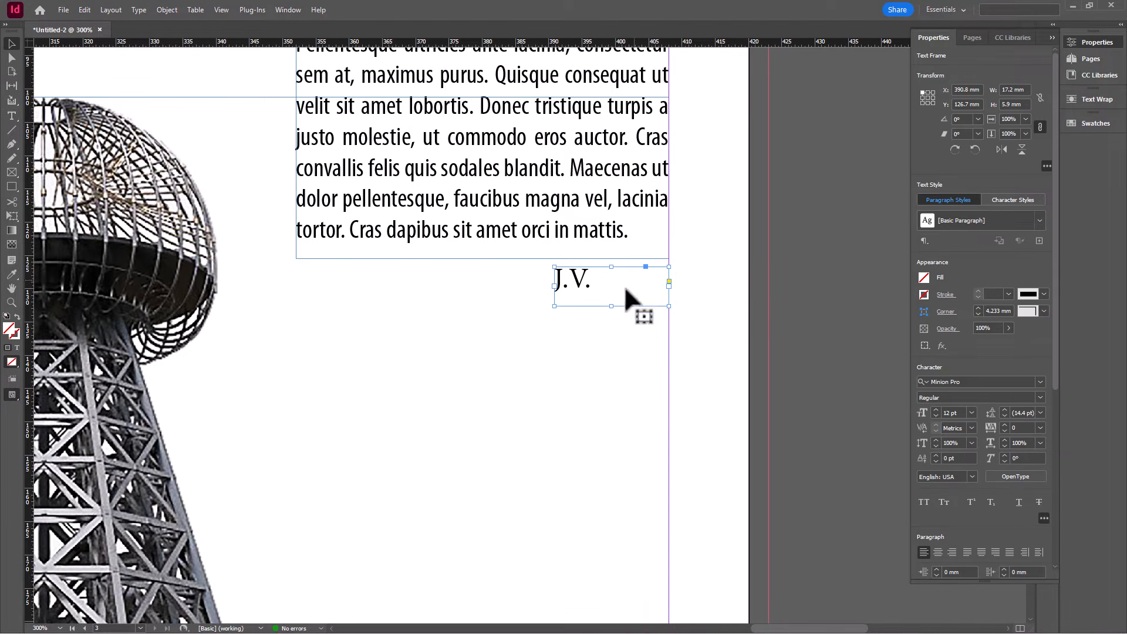
double_click(553, 307)
drag(657, 277, 657, 292)
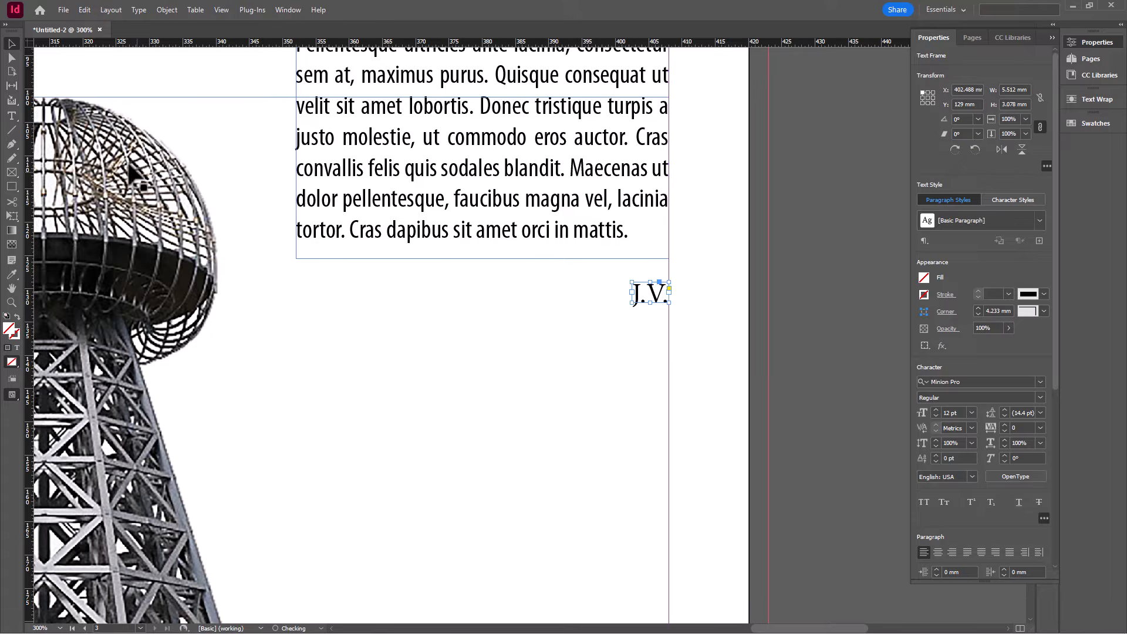
Draw a horizontal line about 19 mm long above "J.V.", ending at the outer margin, and bring the line and the initials closer together
scroll(626, 276, up, 4)
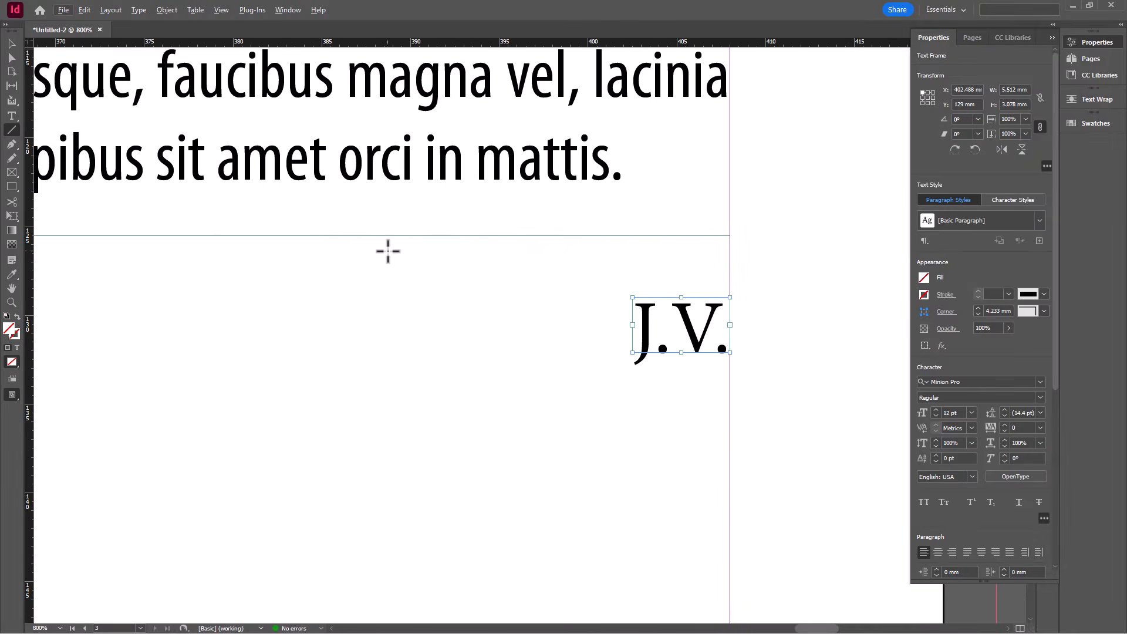
drag(387, 251, 730, 257)
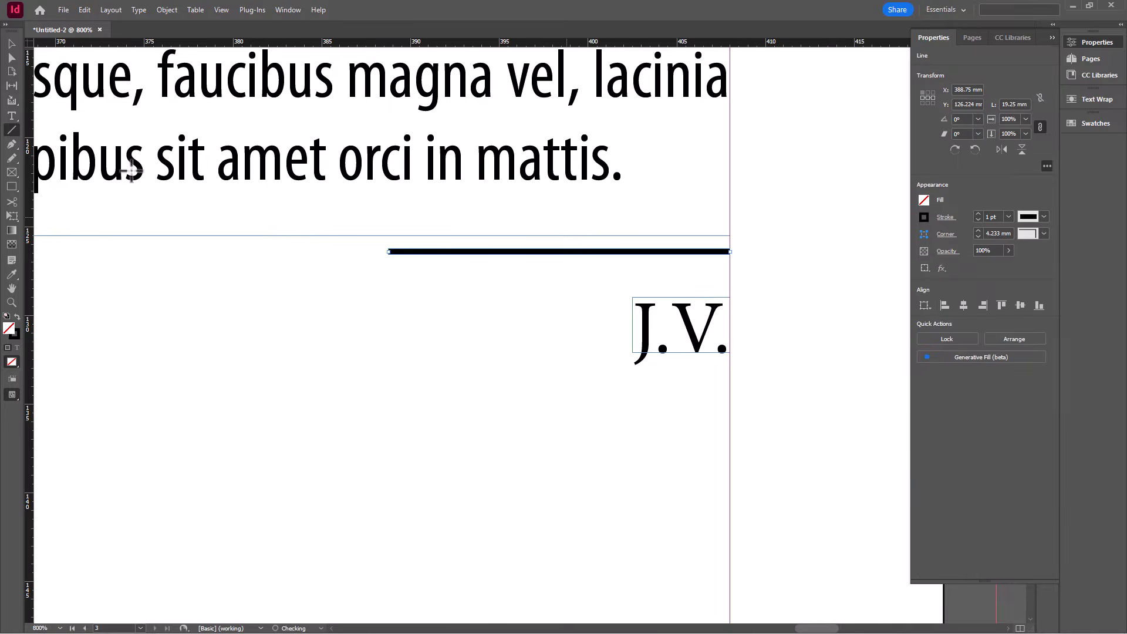
click(12, 44)
drag(629, 323, 654, 276)
shift+click(653, 252)
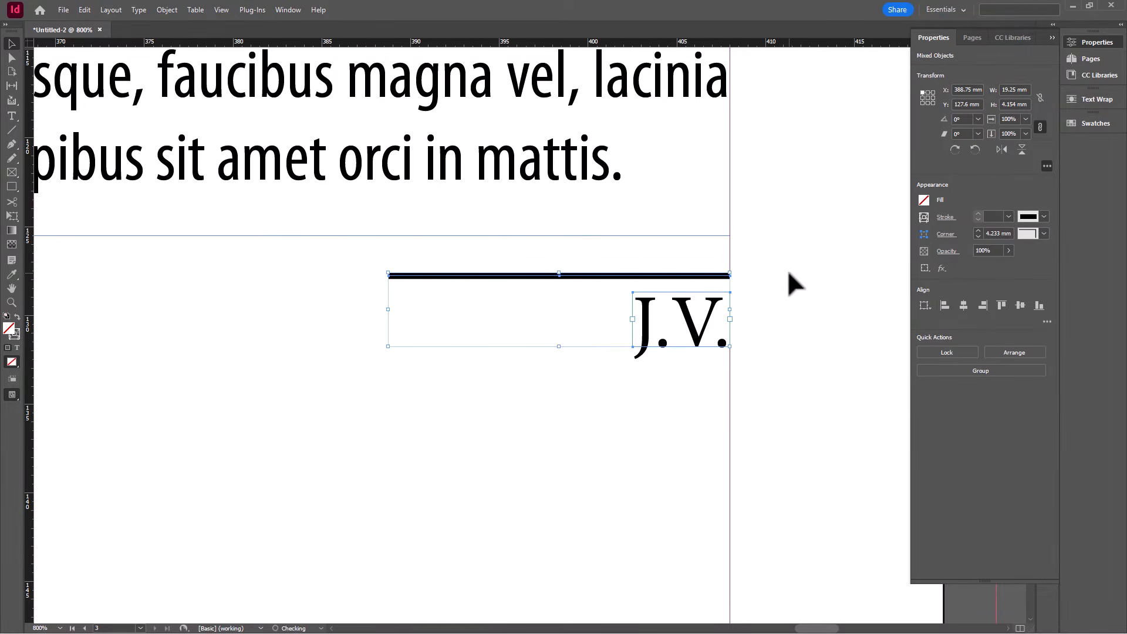
Shorten the line above "J.V." to about 11 mm, keeping its outer end at the page margin
click(787, 270)
scroll(757, 284, down, 5)
scroll(762, 286, down, 1)
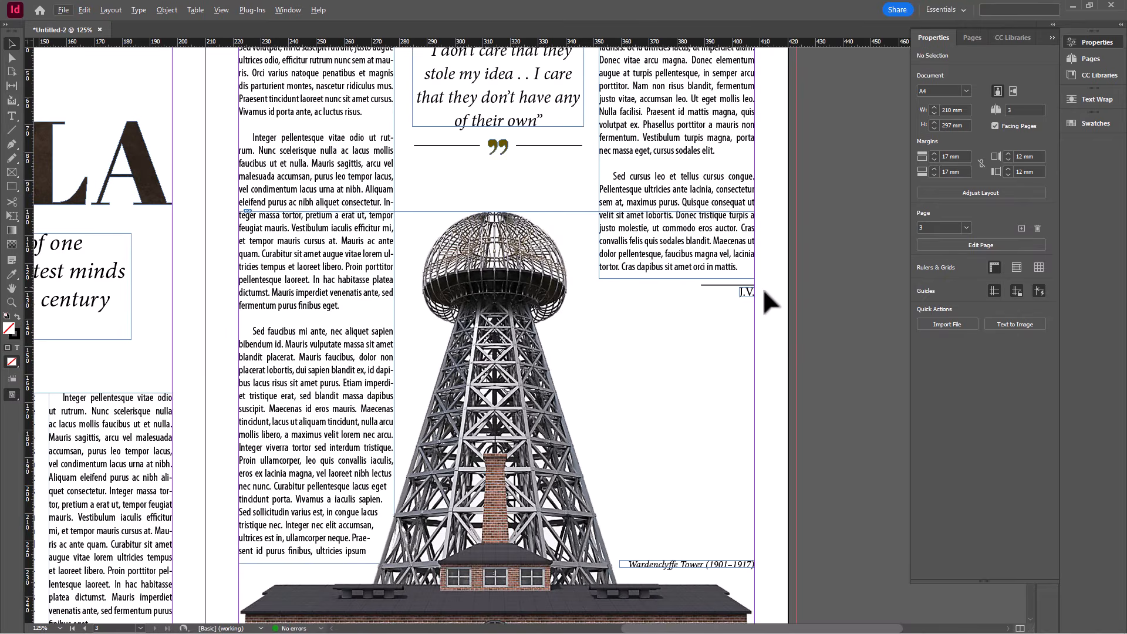
click(721, 286)
drag(702, 287, 733, 287)
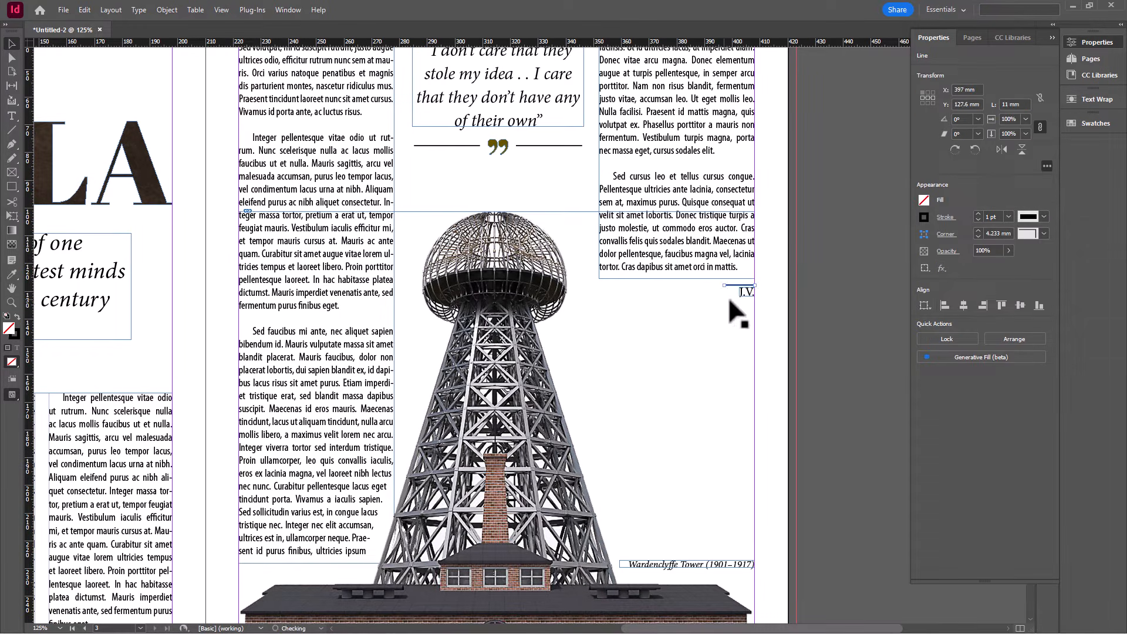
click(780, 314)
Check the finished spread, including the initials and tower caption, in Preview screen mode, and return to Normal mode
scroll(777, 315, down, 1)
scroll(767, 302, down, 1)
key(ctrl+minus)
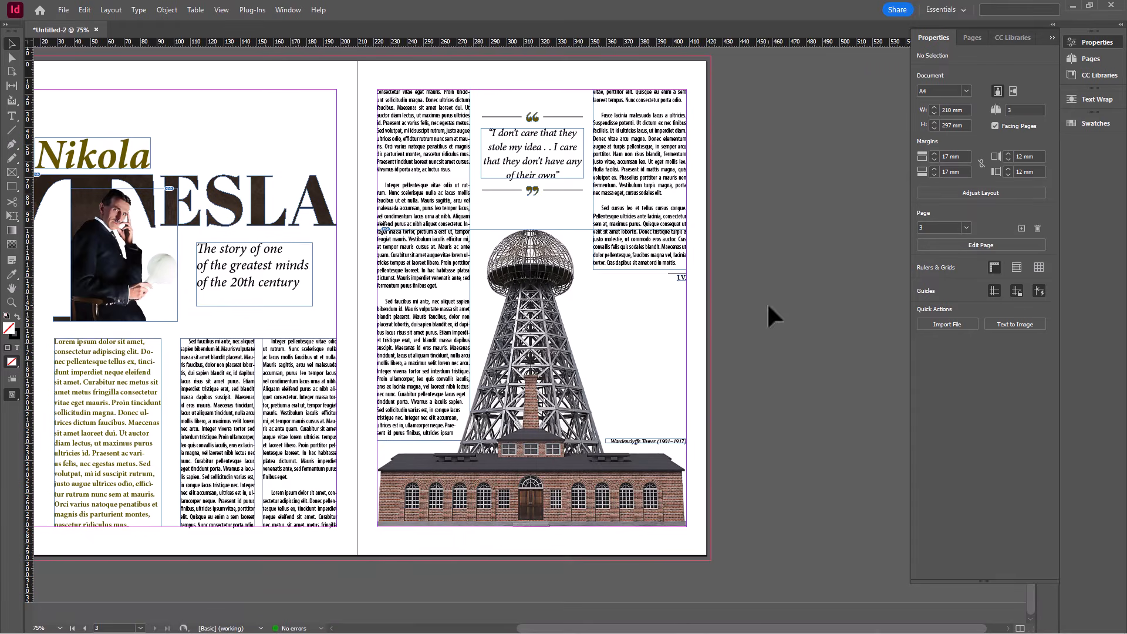
drag(670, 628, 604, 624)
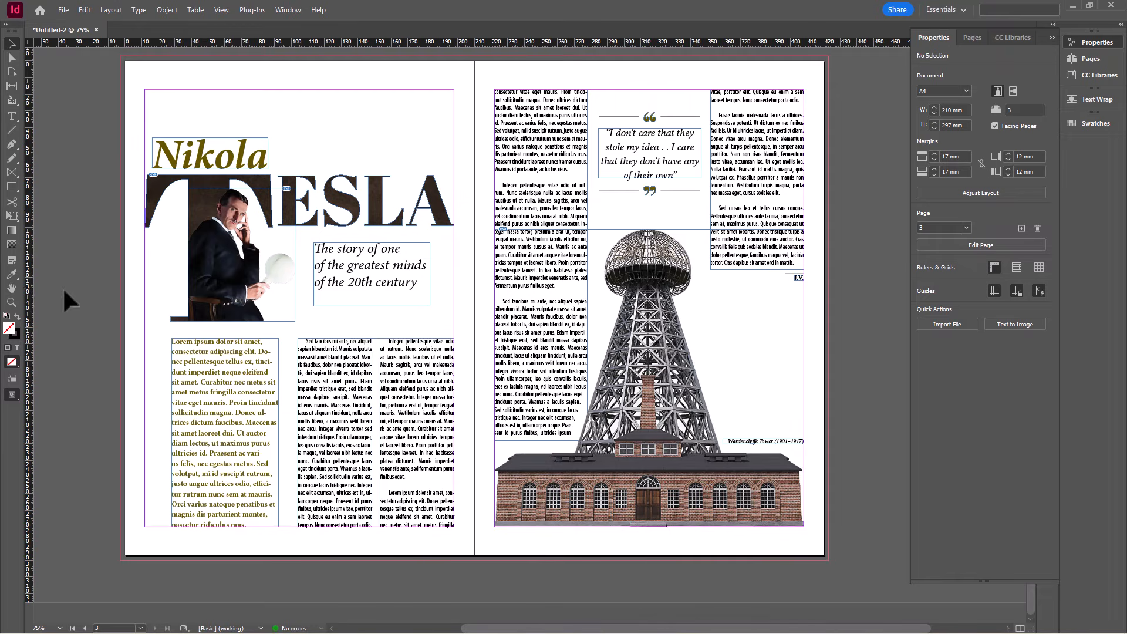
drag(13, 395, 55, 425)
scroll(855, 216, up, 1)
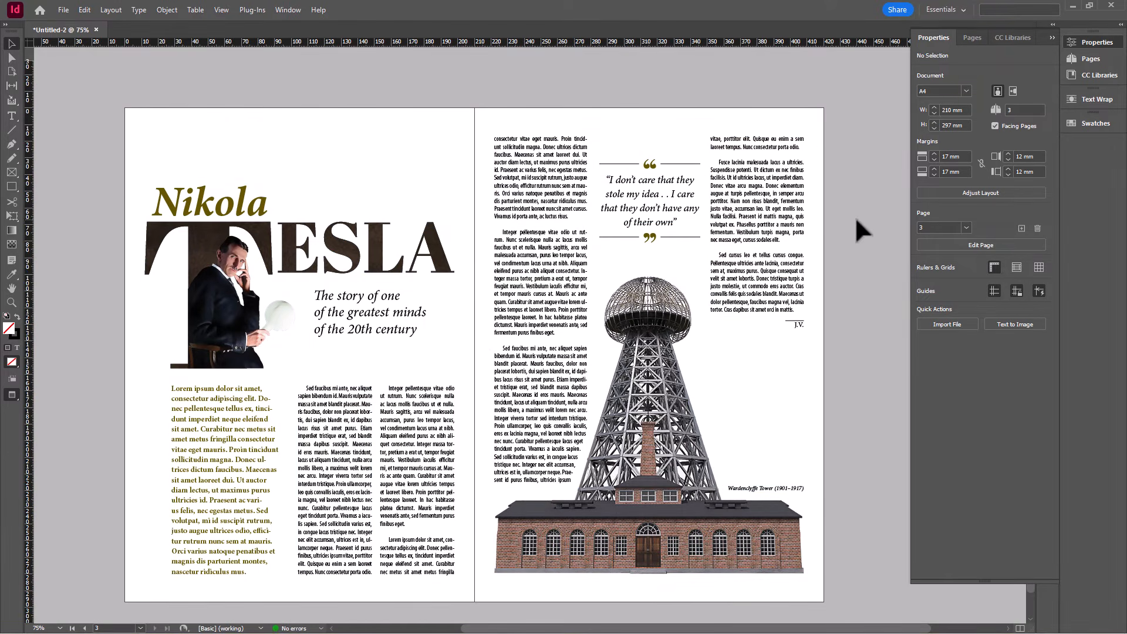
scroll(669, 205, down, 1)
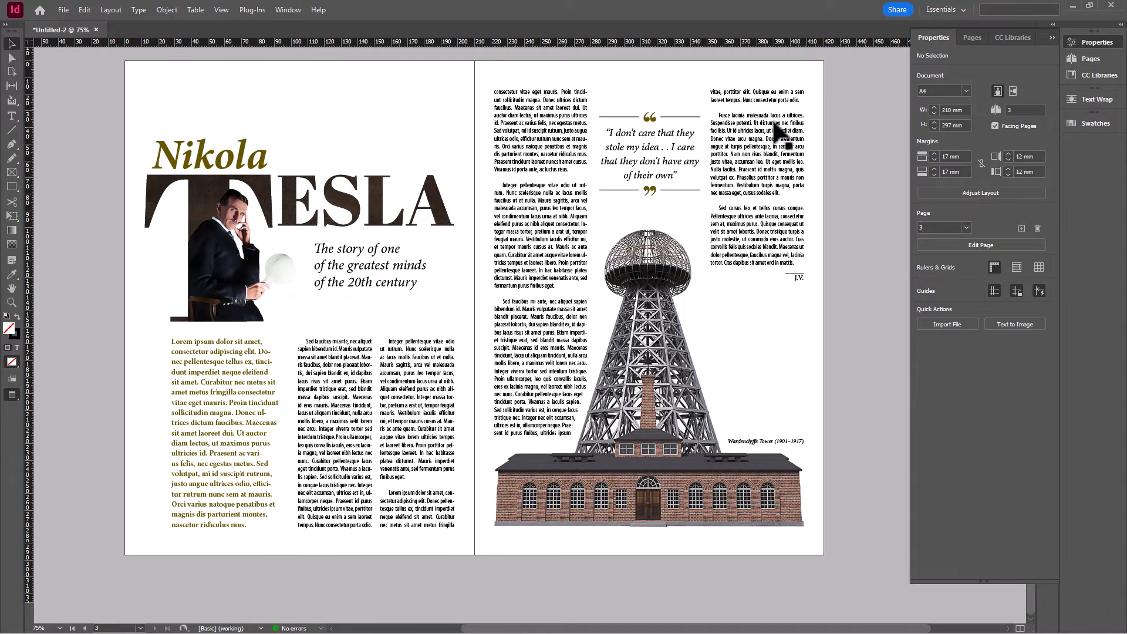
right_click(13, 397)
click(37, 410)
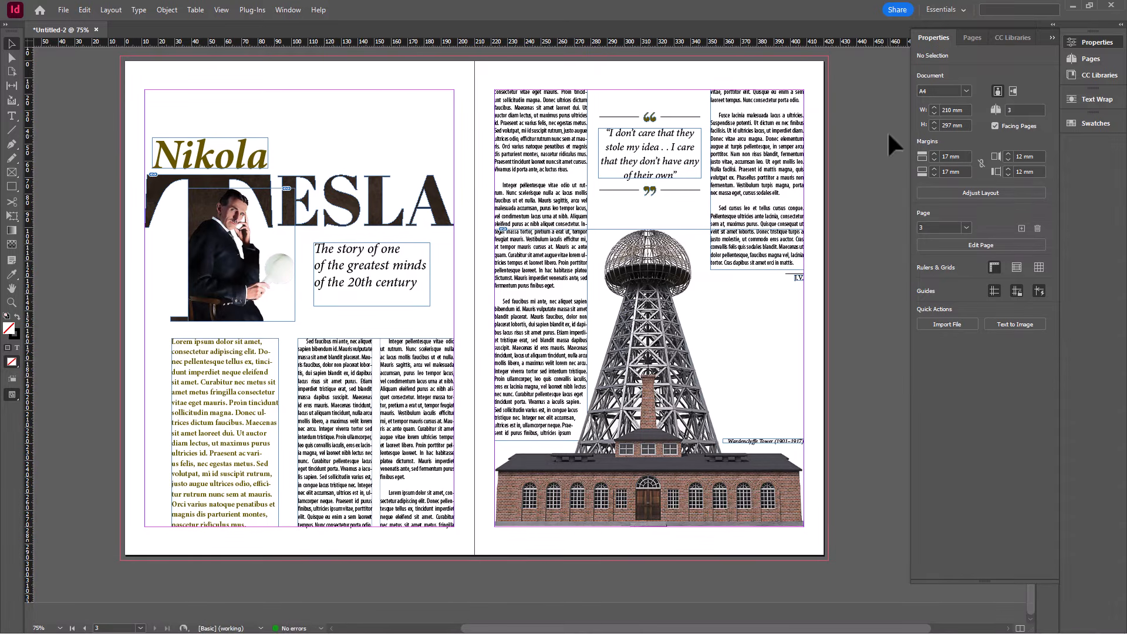
Enlarge the parent pages area of the page list and open the A-Parent spread for editing
click(1091, 59)
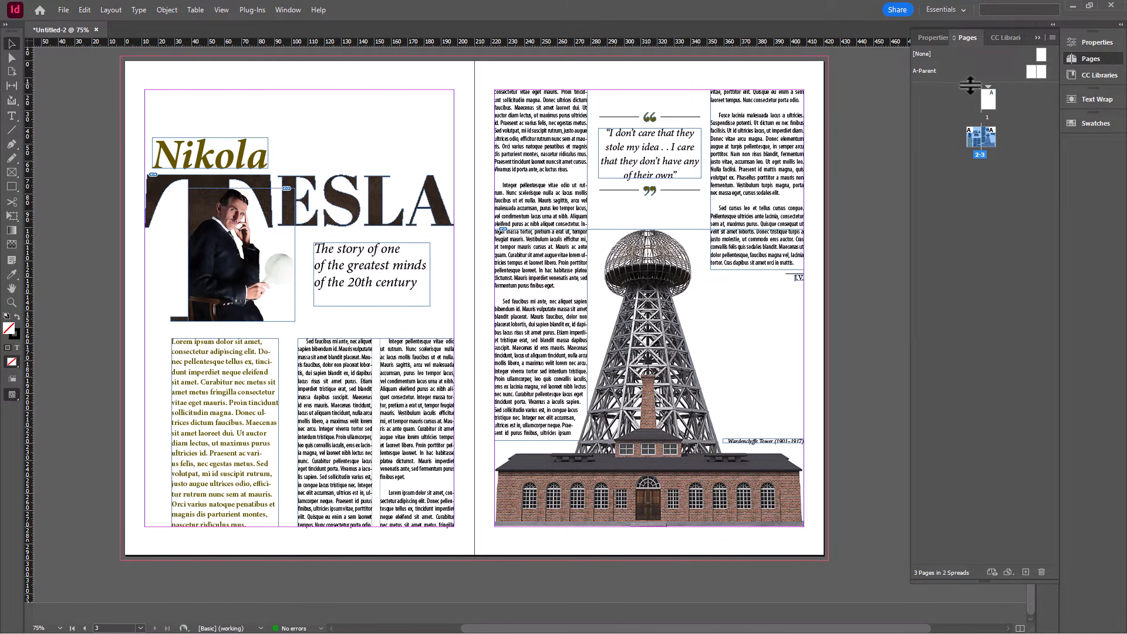
drag(969, 82, 970, 129)
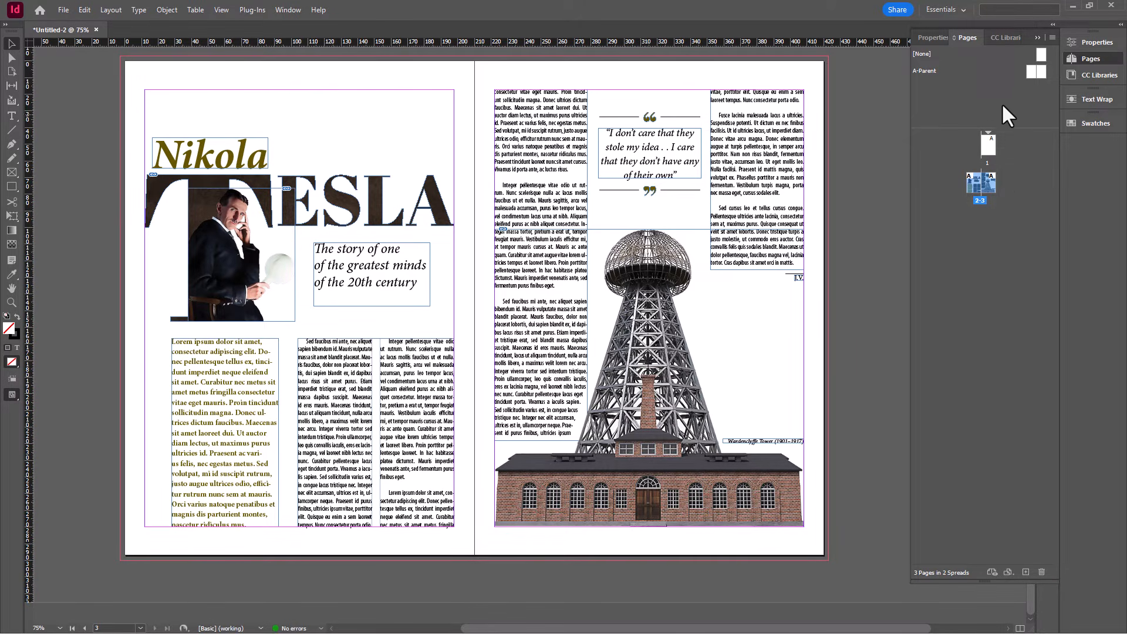
double_click(1030, 73)
Draw a header text frame about 41 mm wide above the left parent page's top margin, starting at the outer margin, and enter "Science Journal"
drag(722, 631, 830, 621)
scroll(290, 83, up, 1)
alt+scroll(292, 129, up, 1)
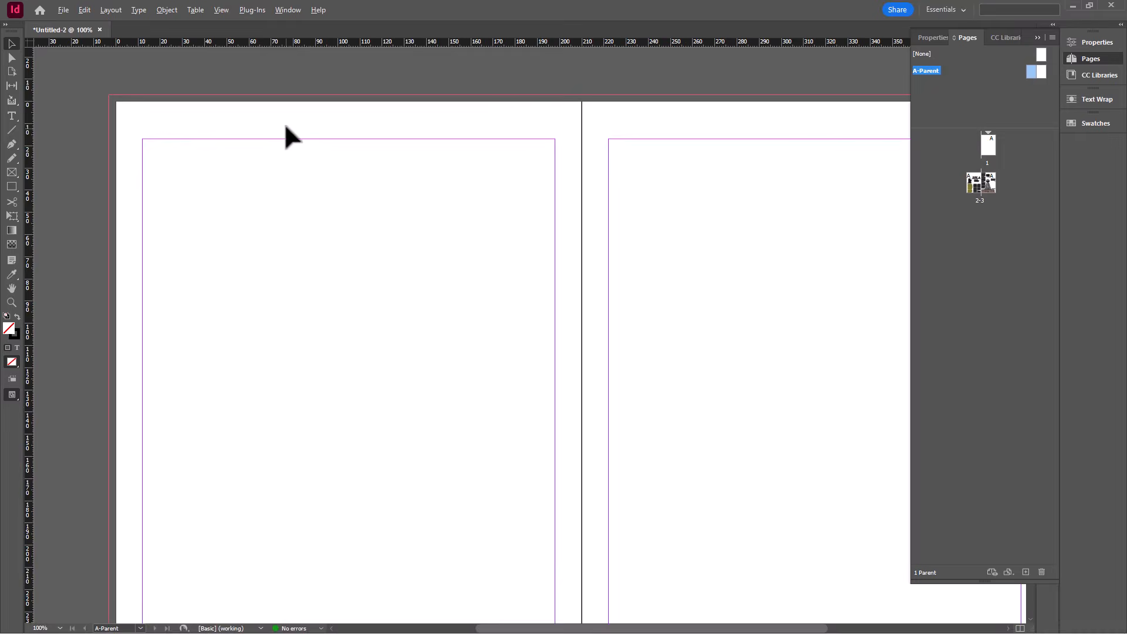
alt+scroll(138, 113, up, 1)
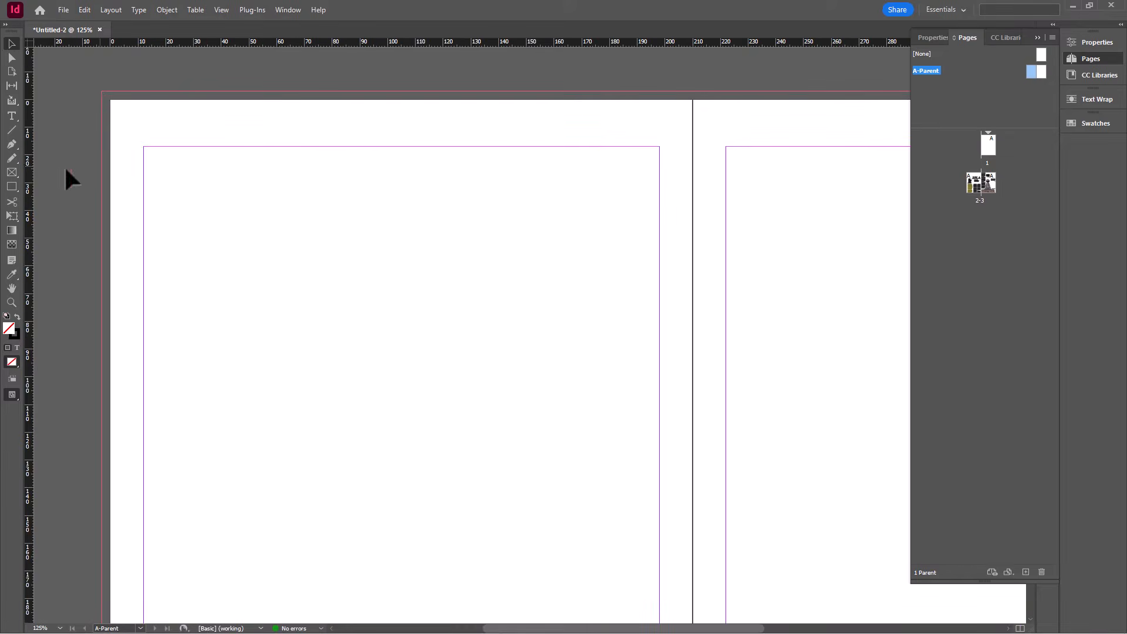
click(12, 115)
drag(144, 131, 257, 142)
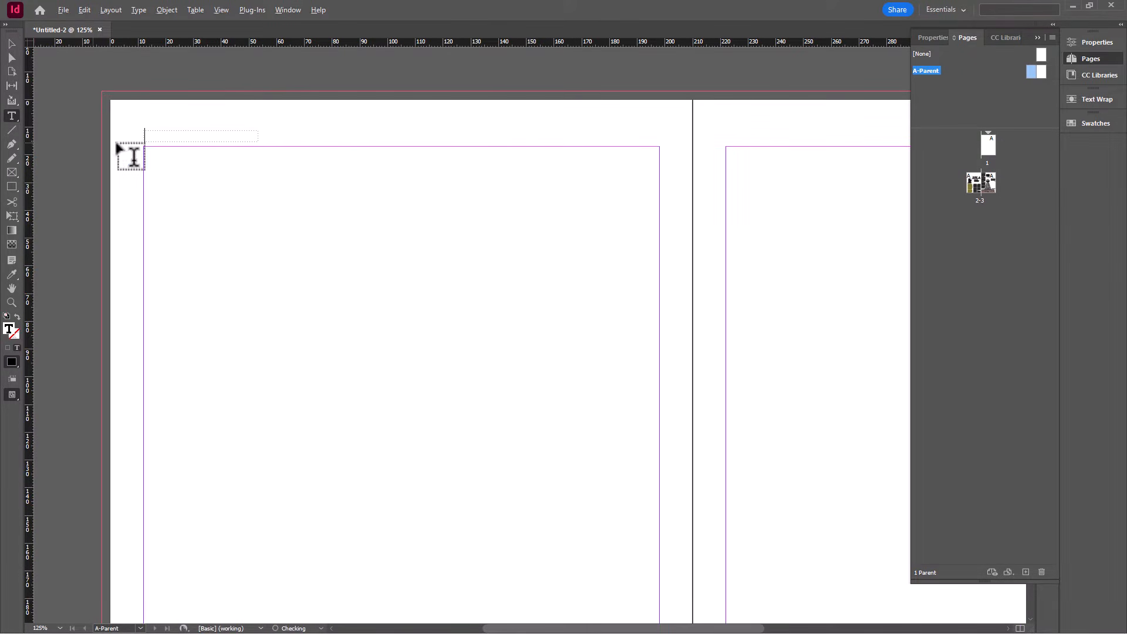
alt+scroll(134, 156, up, 3)
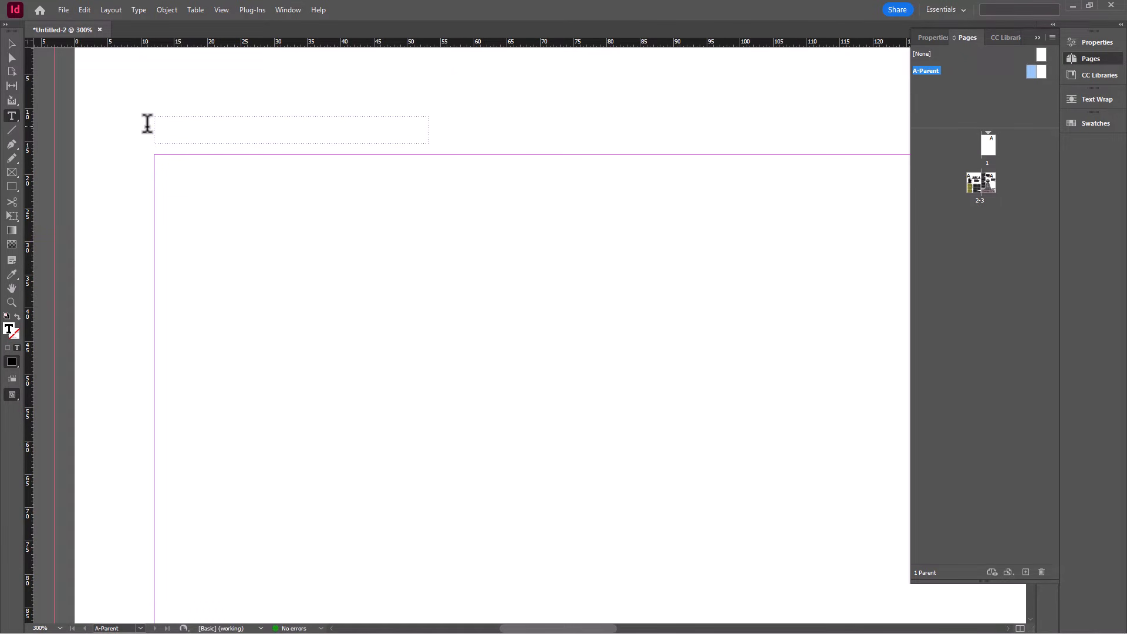
text(Science Journa)
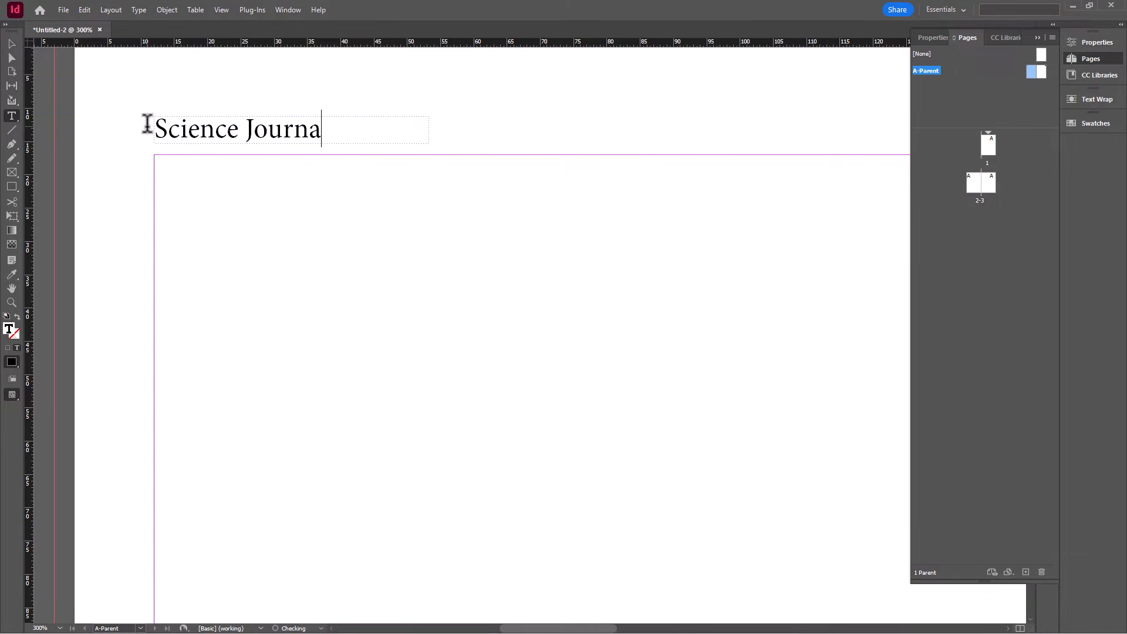
text(l)
Set the word "Journal" in the header to Italic and the whole header text to 10 pt
drag(247, 126, 345, 126)
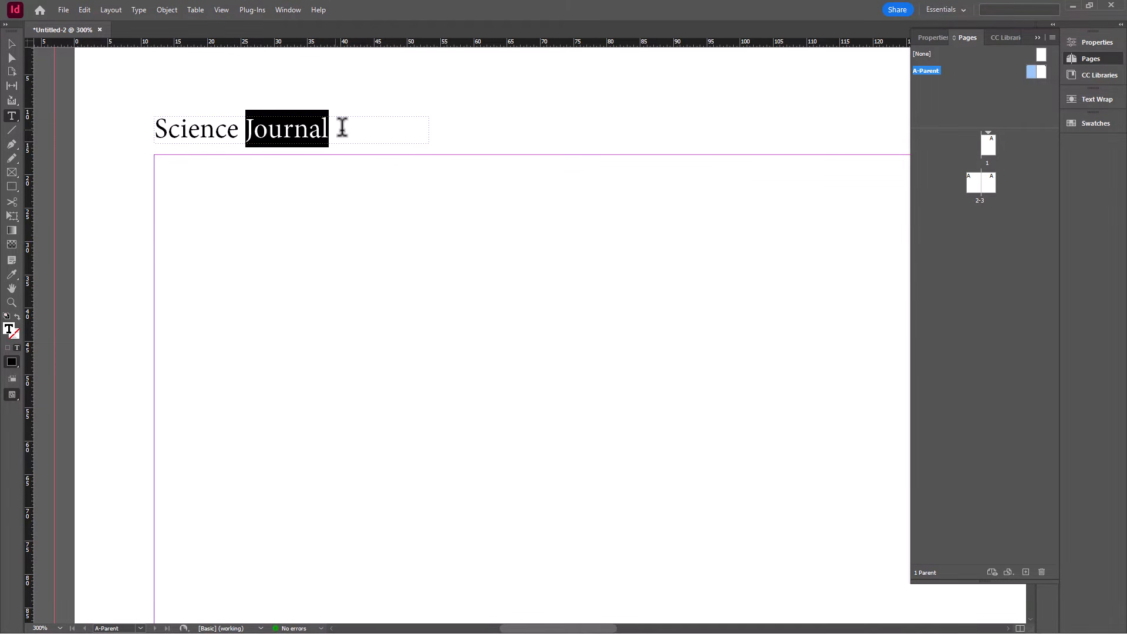
click(1083, 43)
click(1041, 240)
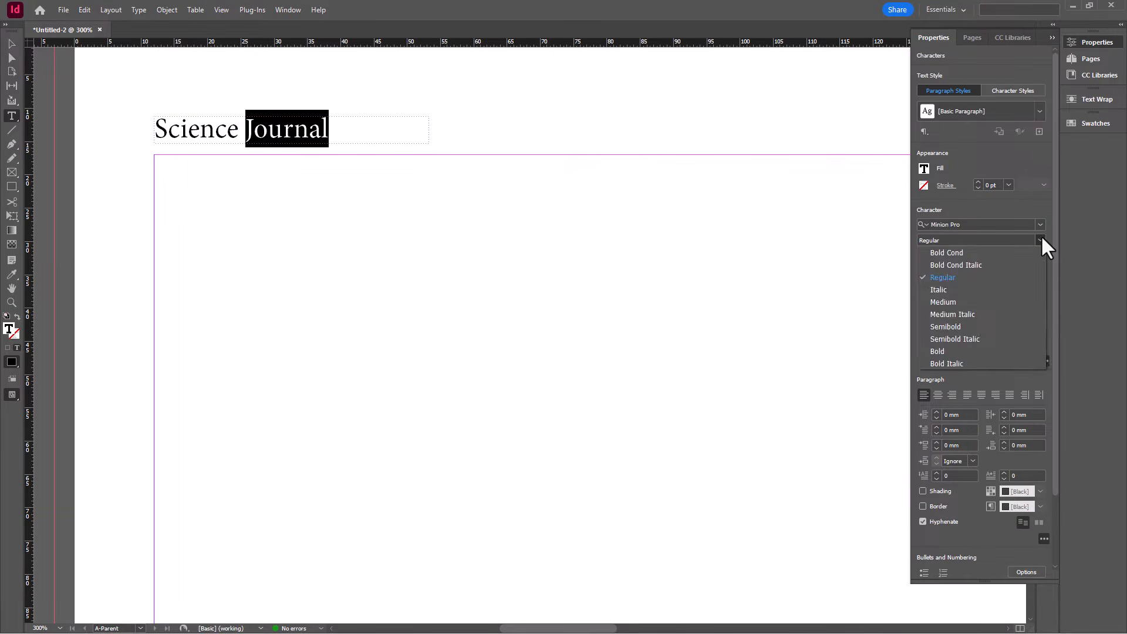
click(960, 285)
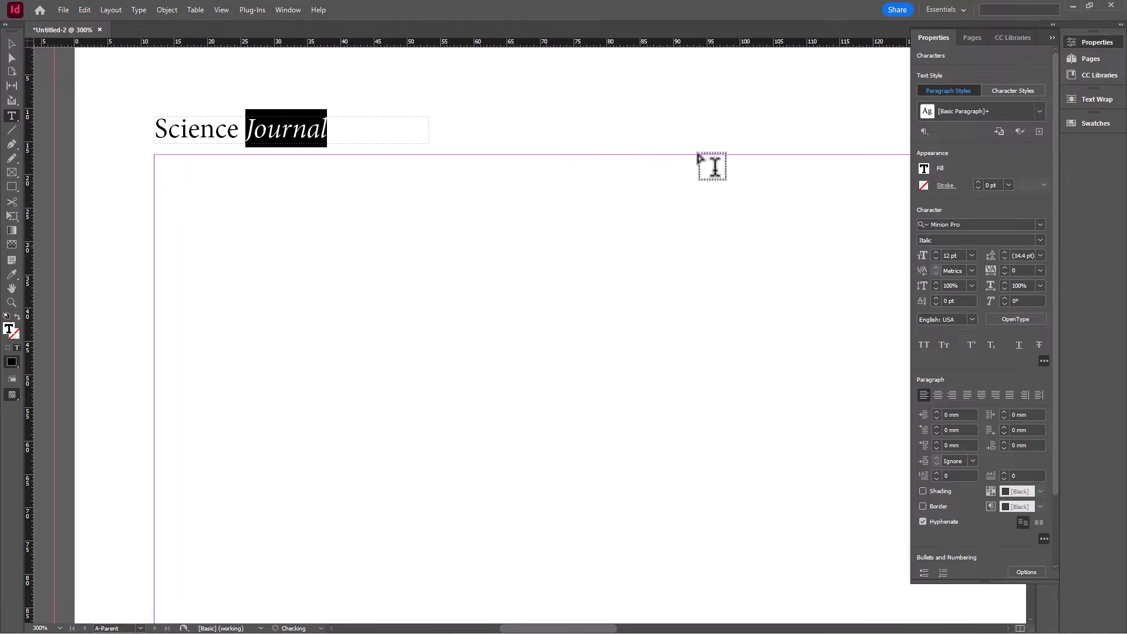
triple_click(343, 127)
click(937, 258)
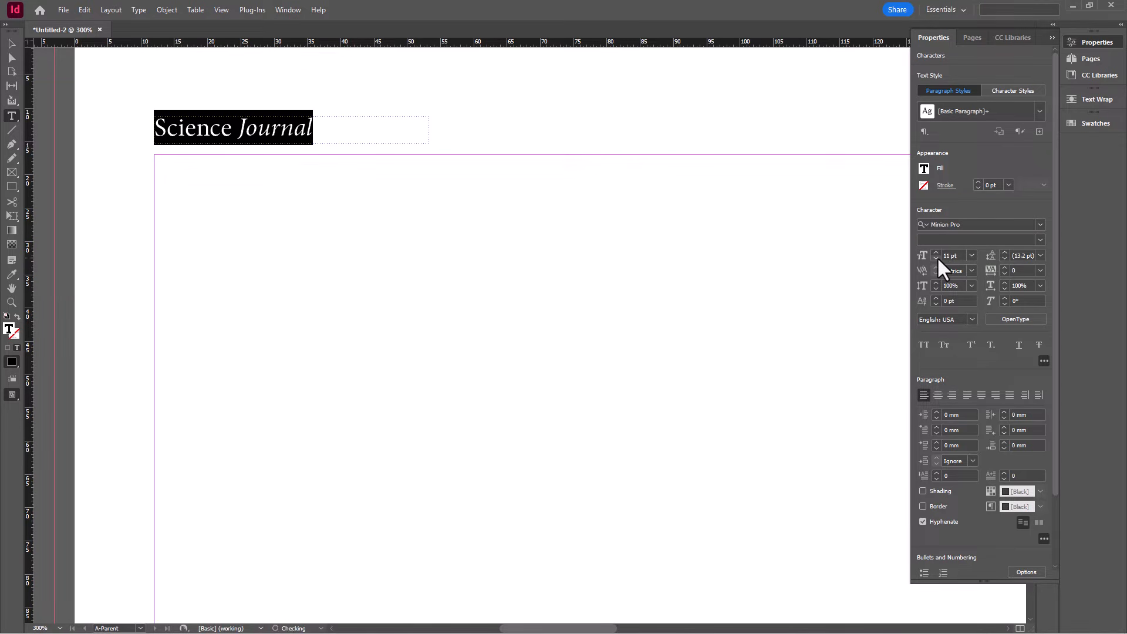
click(937, 258)
Fit the height of the header frame to its text and move the frame up slightly to about Y 10.3 mm
click(13, 44)
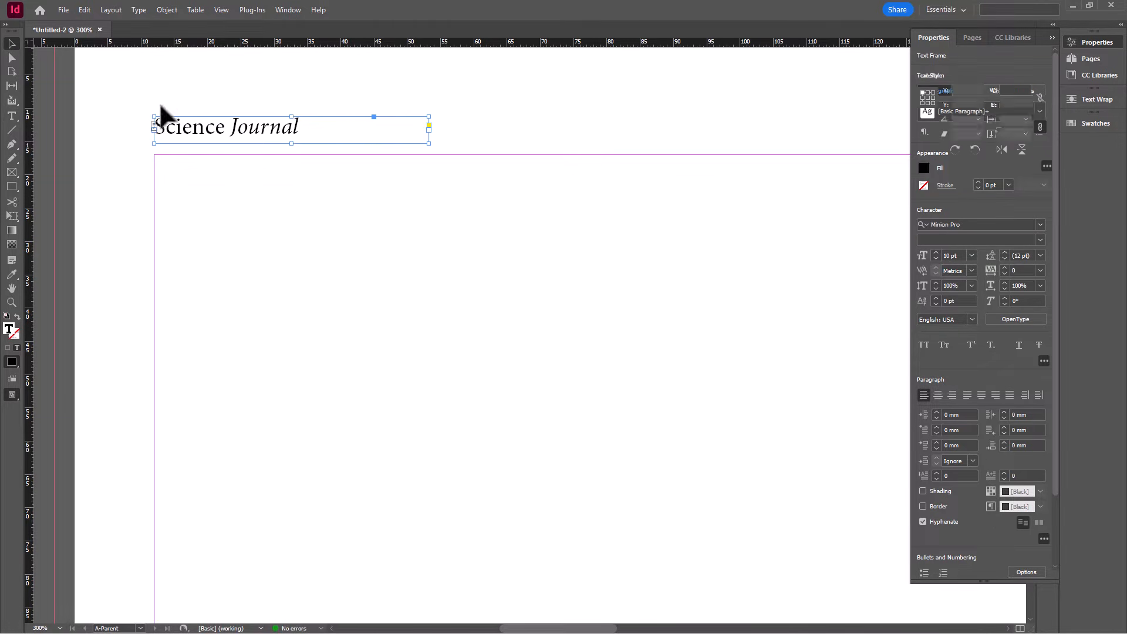
double_click(294, 140)
click(8, 45)
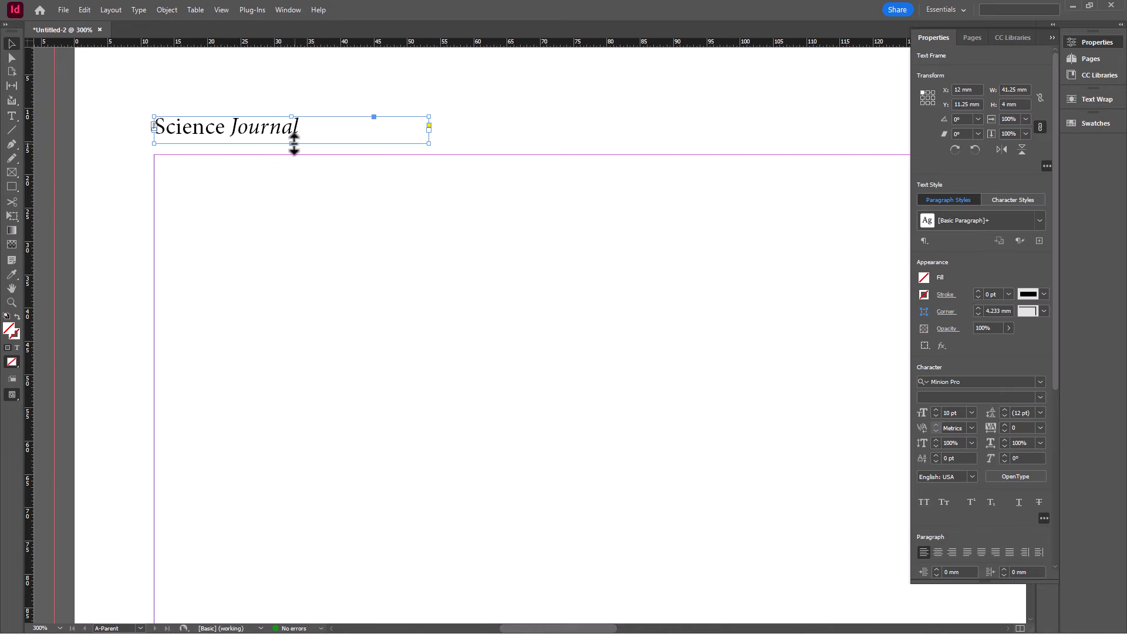
double_click(293, 143)
scroll(260, 214, up, 2)
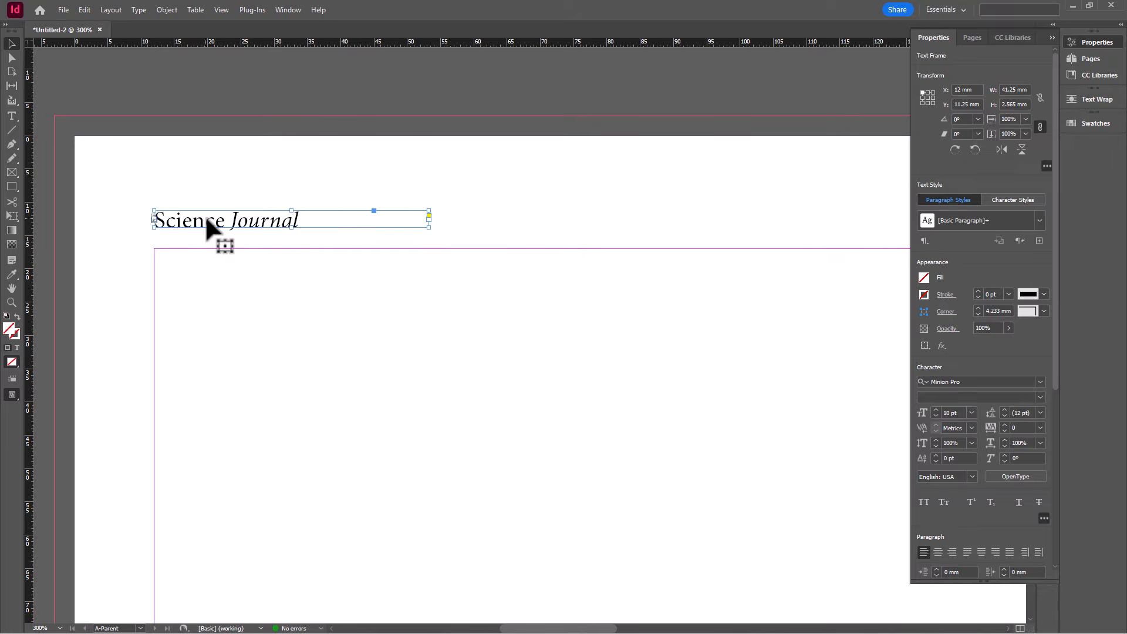
drag(206, 218, 207, 212)
click(462, 178)
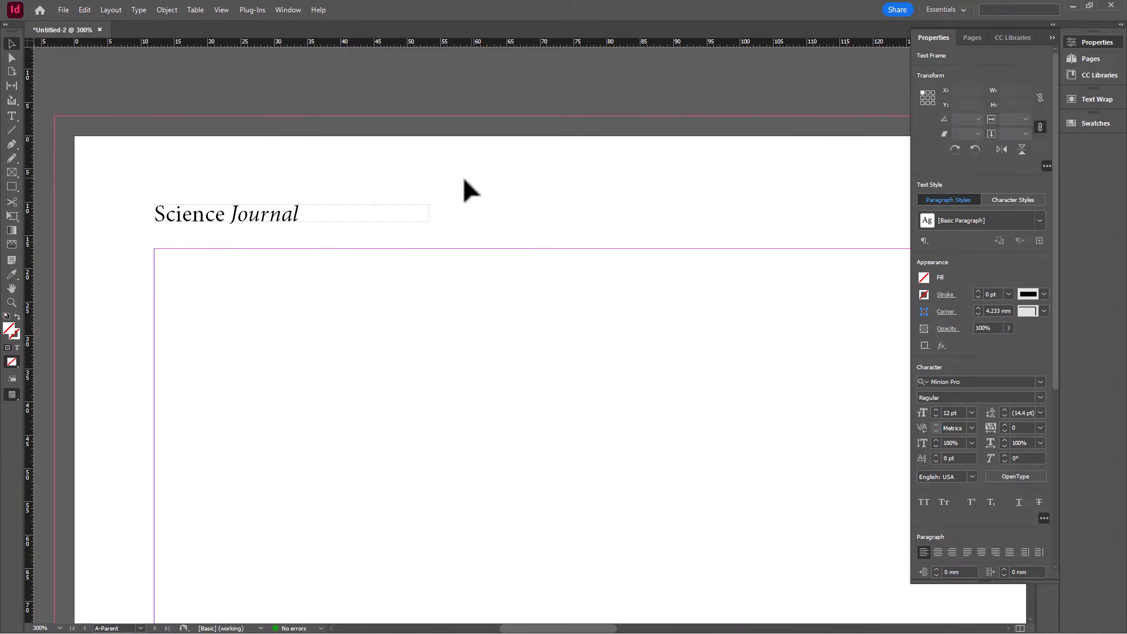
Duplicate the "Science Journal" header frame horizontally to the inner side of the left parent page, ending at the inner margin
scroll(258, 226, down, 3)
drag(640, 626, 669, 627)
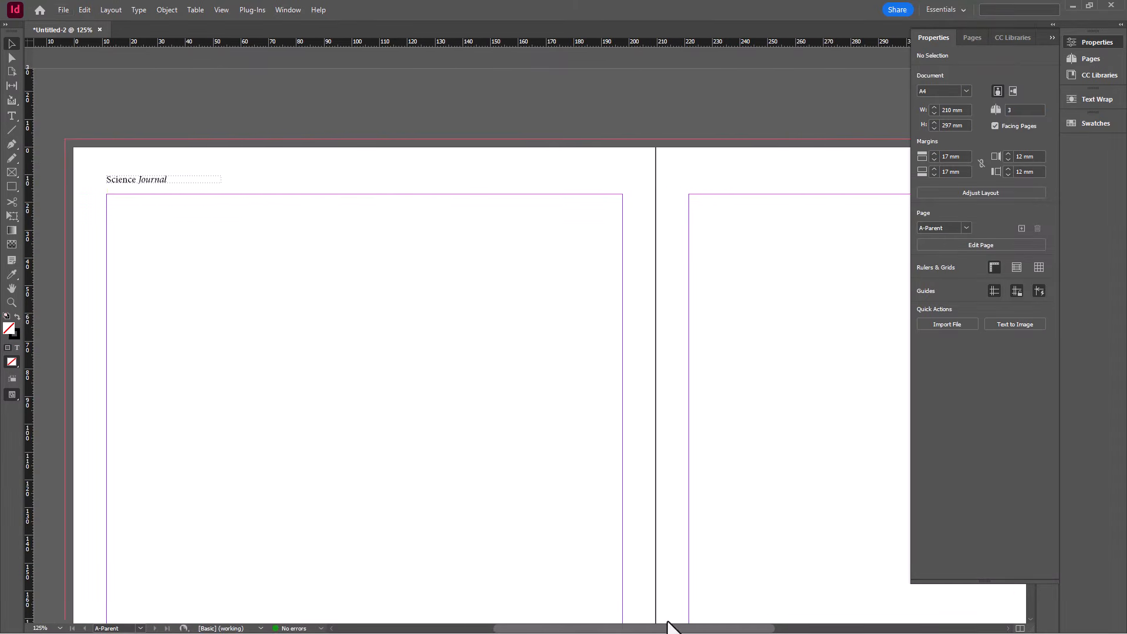
click(125, 180)
drag(134, 183, 536, 217)
scroll(590, 155, up, 4)
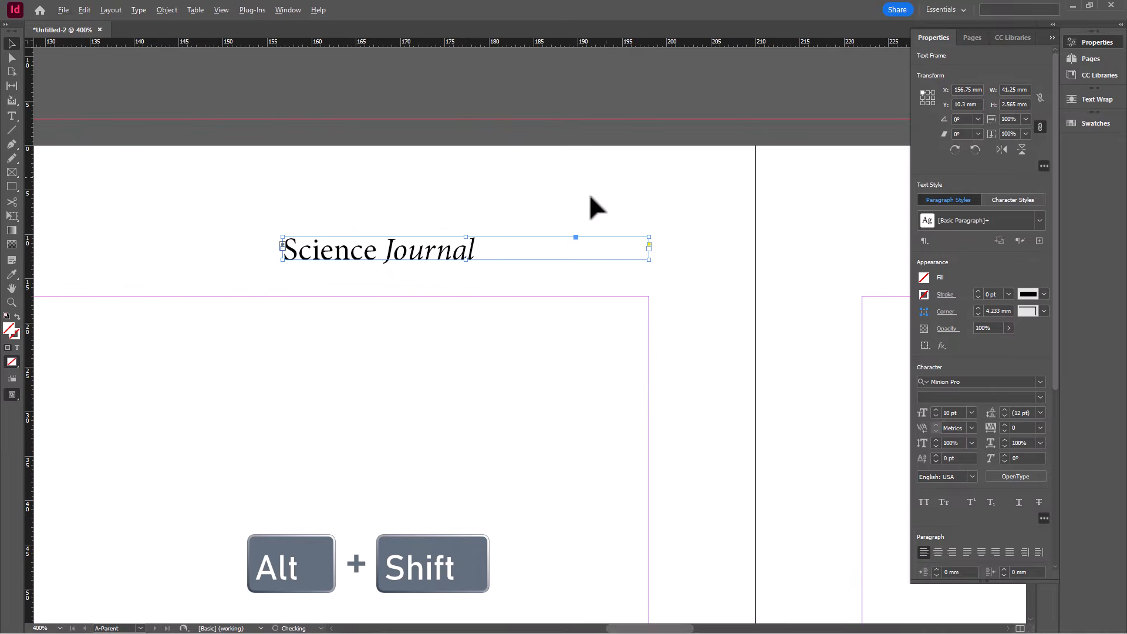
Replace the text of the duplicated header on the left parent page with "Issue 1, October 2025."
double_click(473, 250)
drag(486, 247, 291, 257)
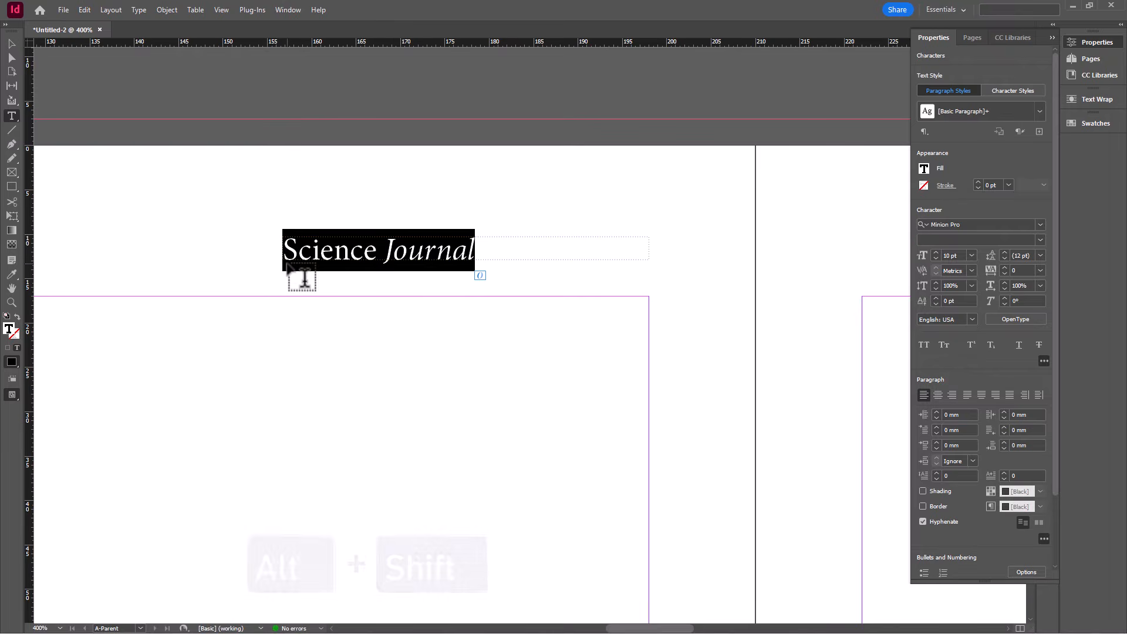
text(Issue )
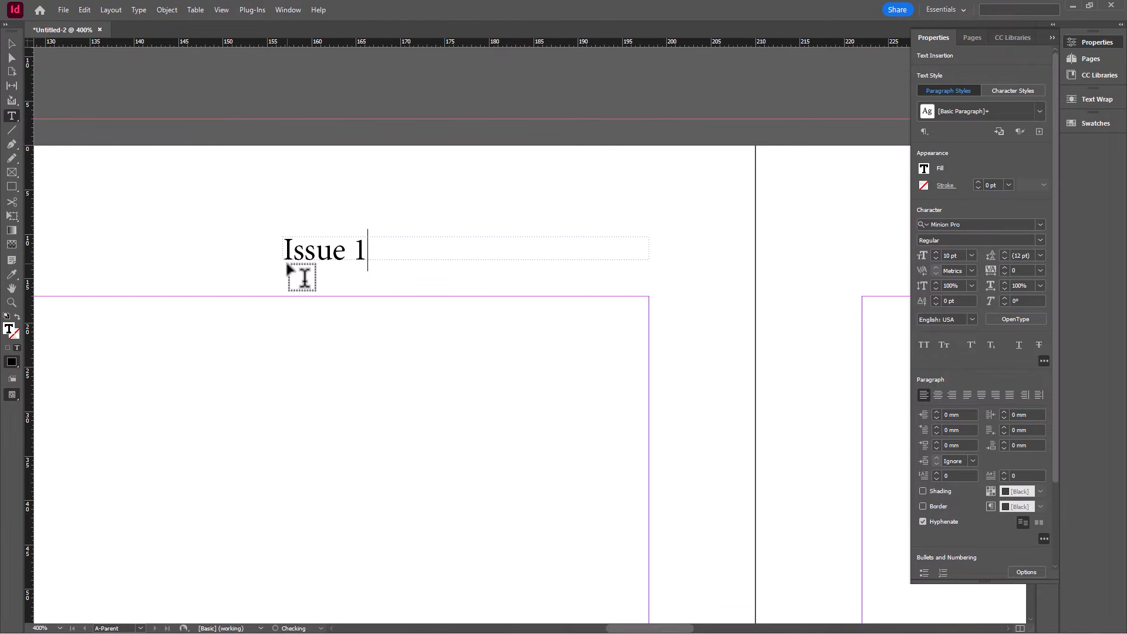
text(1, October 2025.)
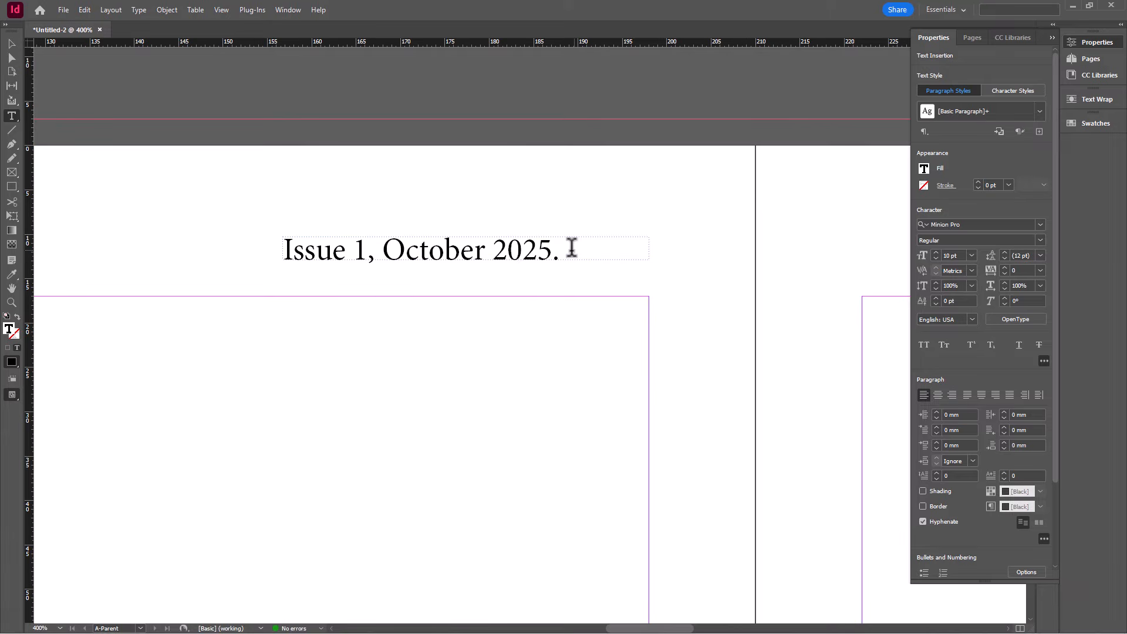
Set the "Issue 1, October 2025." header text to Italic and align it right within its frame
drag(569, 249, 282, 252)
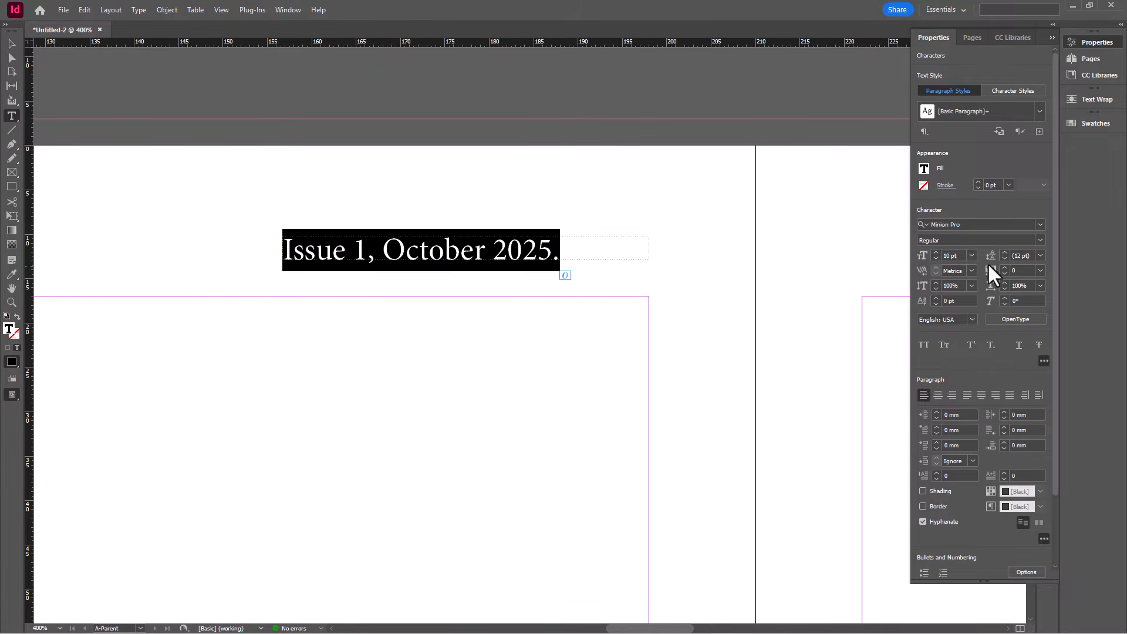
click(1030, 238)
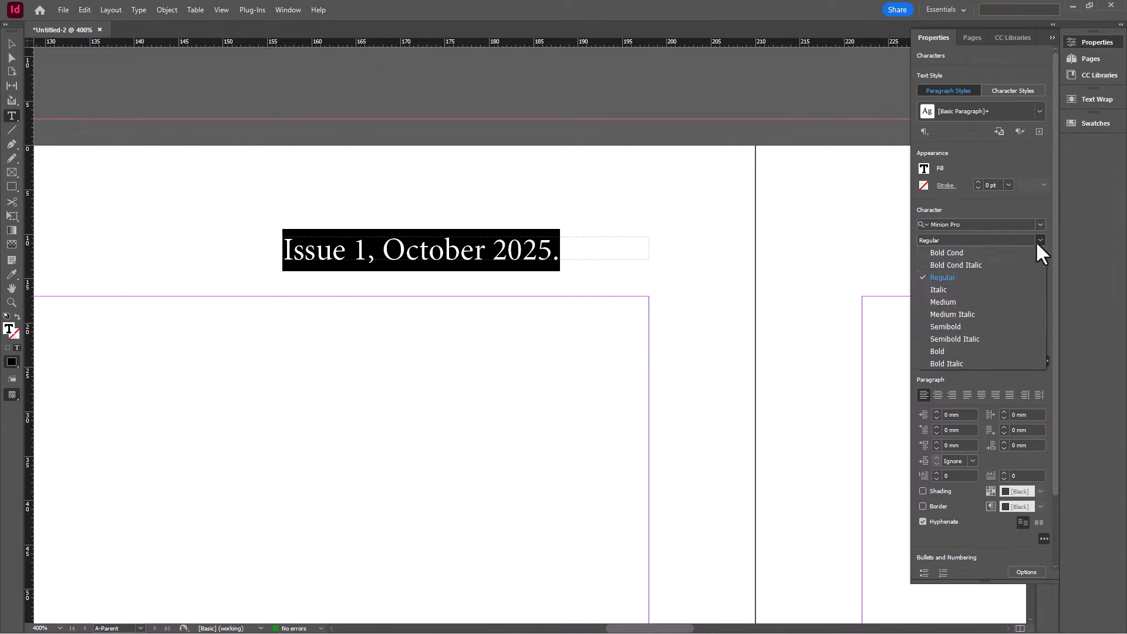
click(974, 291)
click(11, 46)
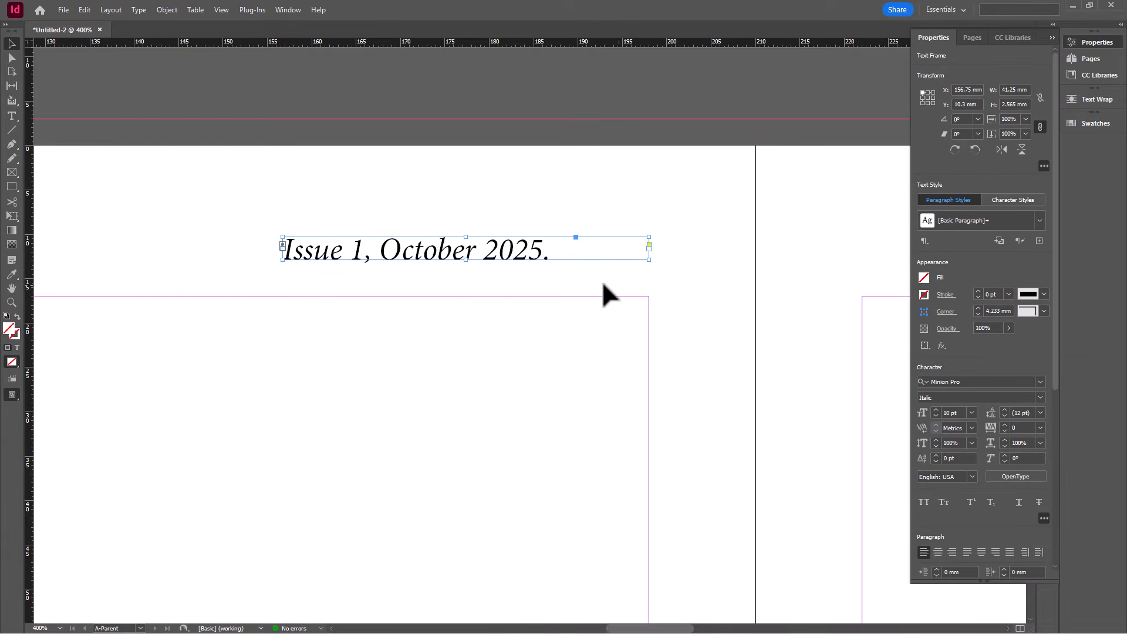
double_click(515, 253)
key(ctrl+a)
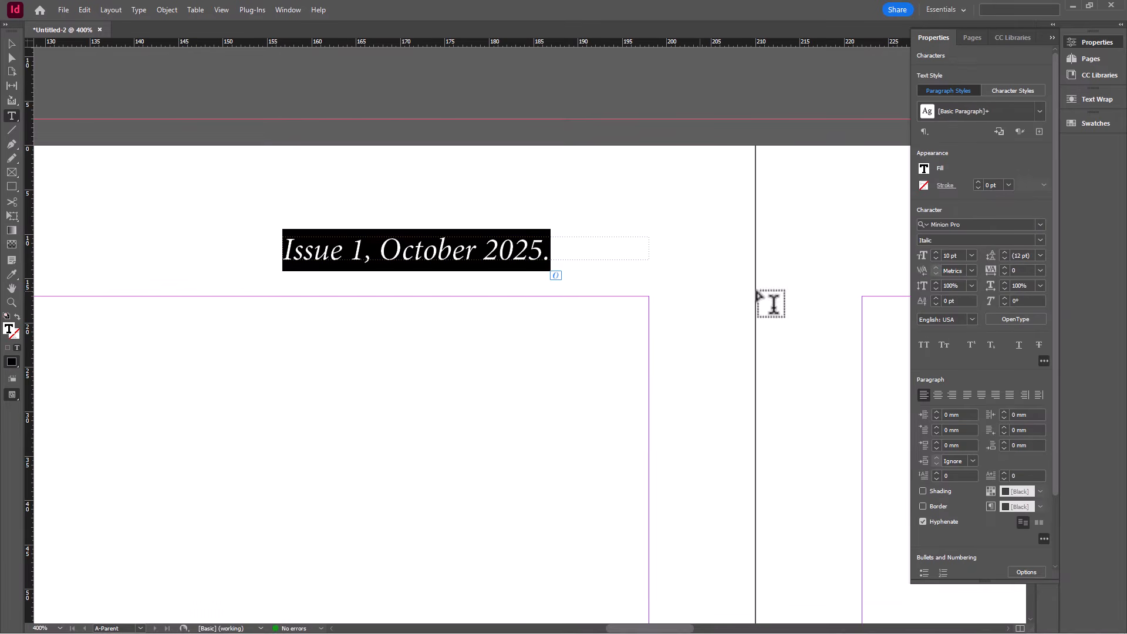
click(951, 395)
click(10, 43)
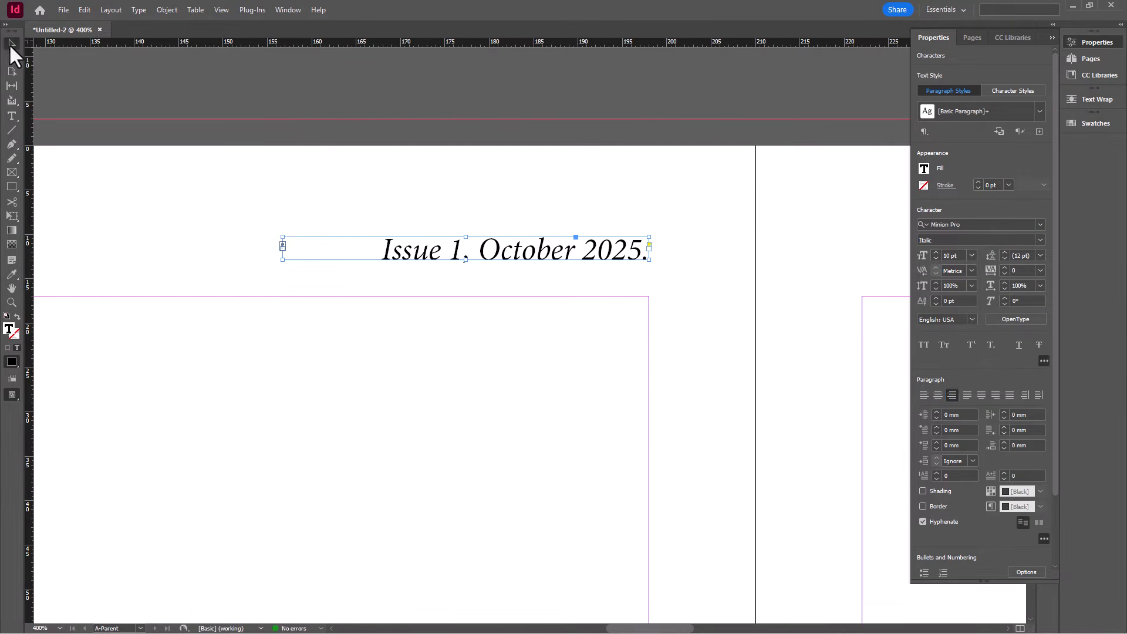
Duplicate the "Science Journal" header frame horizontally from the left parent page to the outer part of the right parent page
key(ctrl+minus)
scroll(417, 224, down, 4)
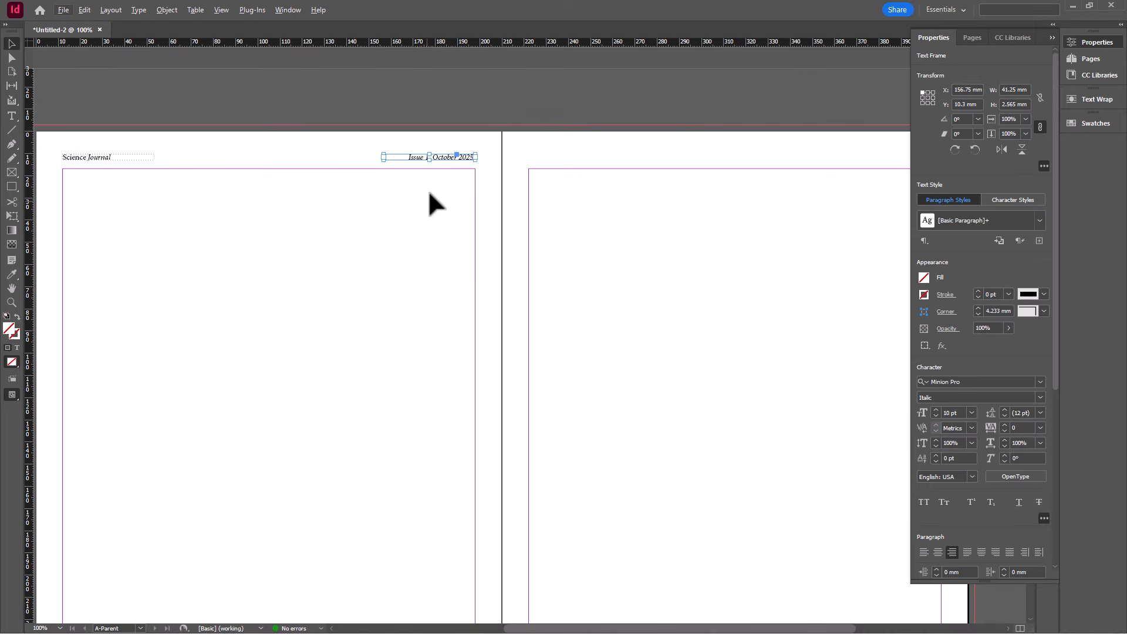
click(523, 111)
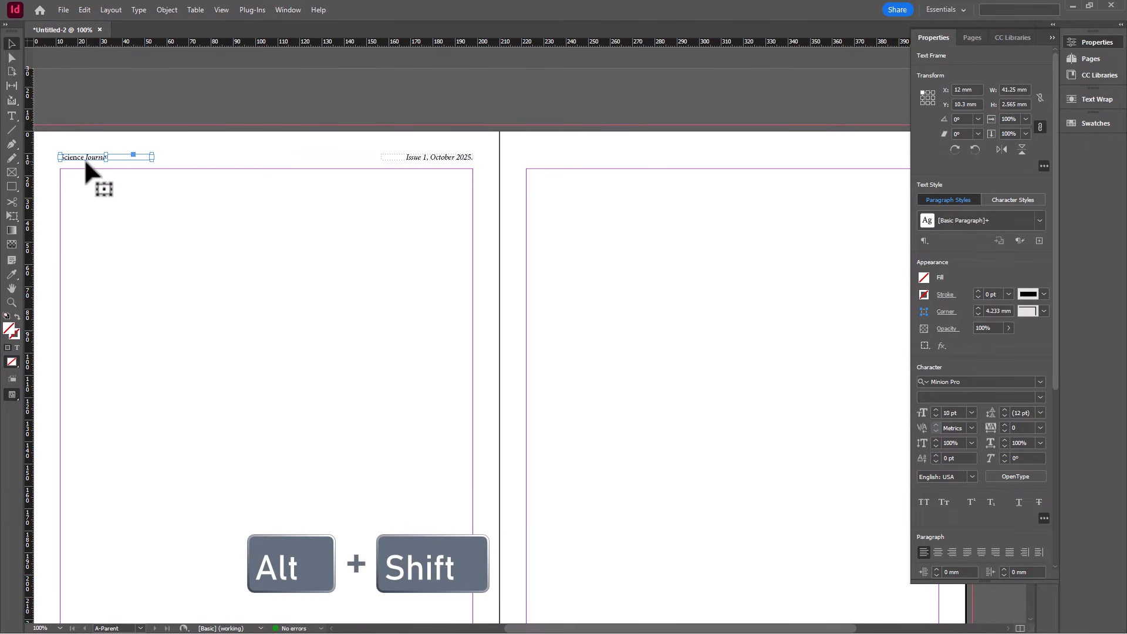
drag(86, 157, 831, 172)
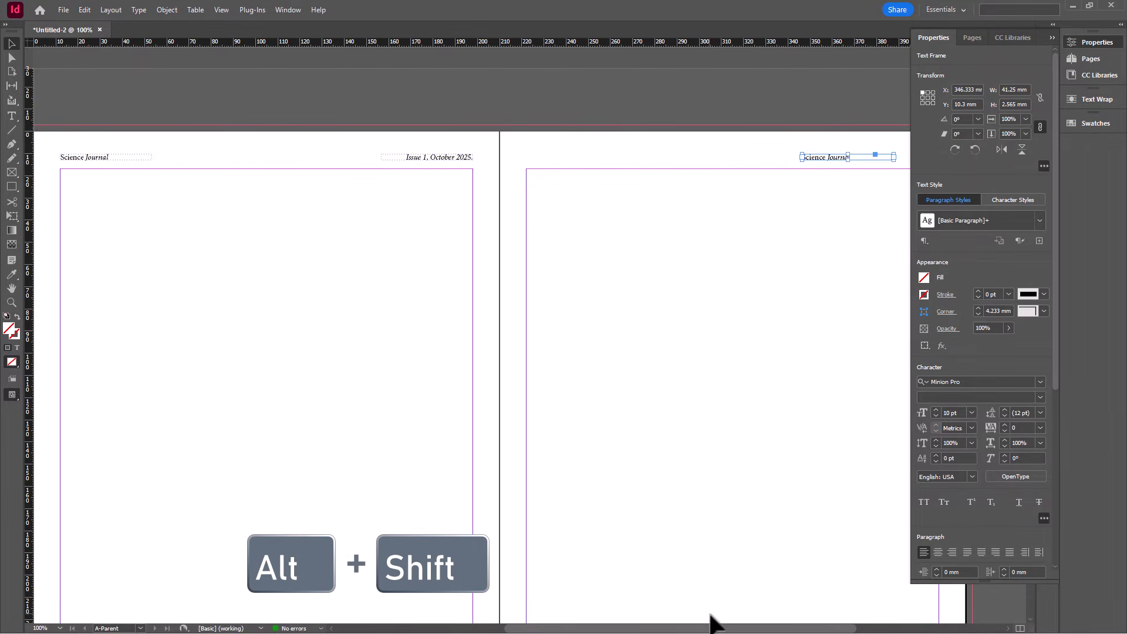
Add a vertical guide at the right parent page's outer margin and move the duplicated header so its outer edge meets the guide
drag(713, 627, 776, 628)
drag(656, 159, 684, 167)
alt+scroll(796, 139, up, 3)
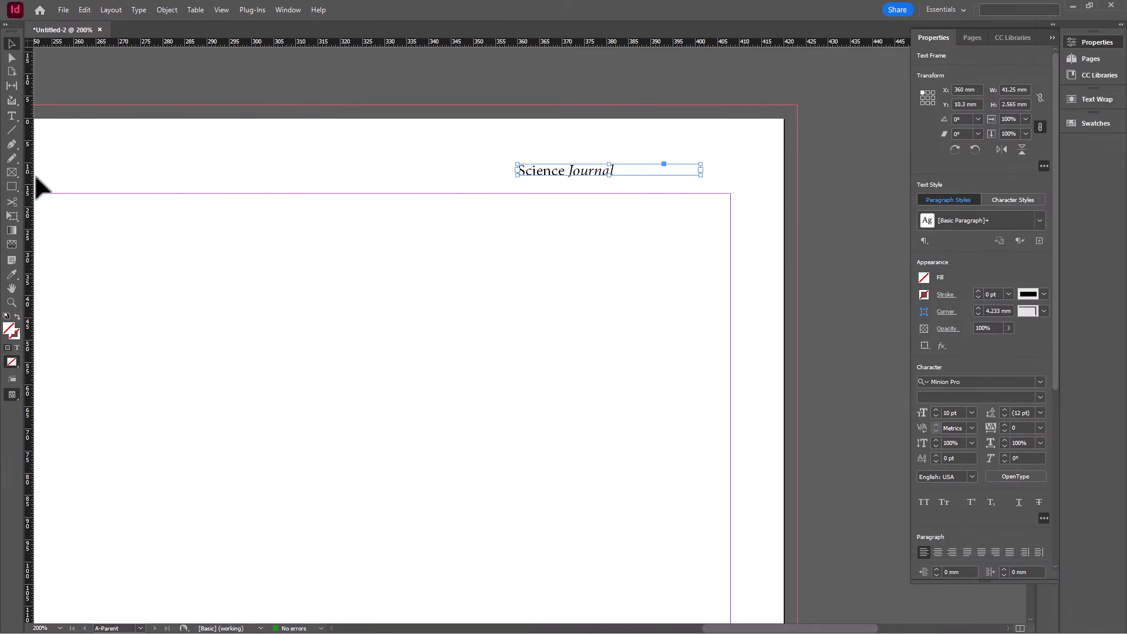
drag(30, 191, 730, 211)
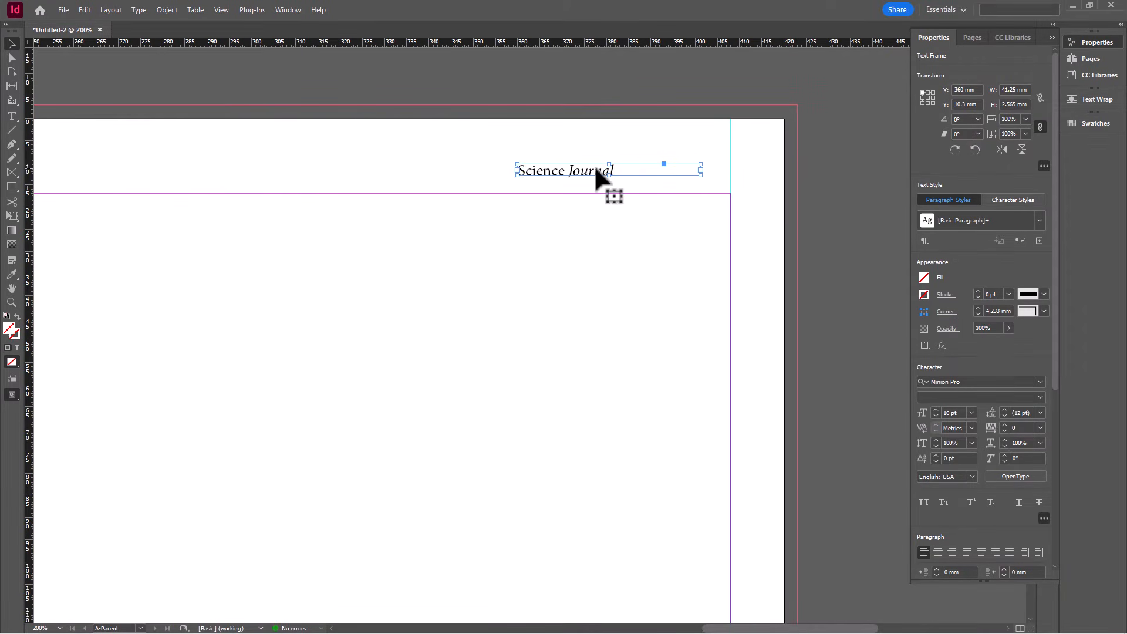
drag(595, 167, 647, 176)
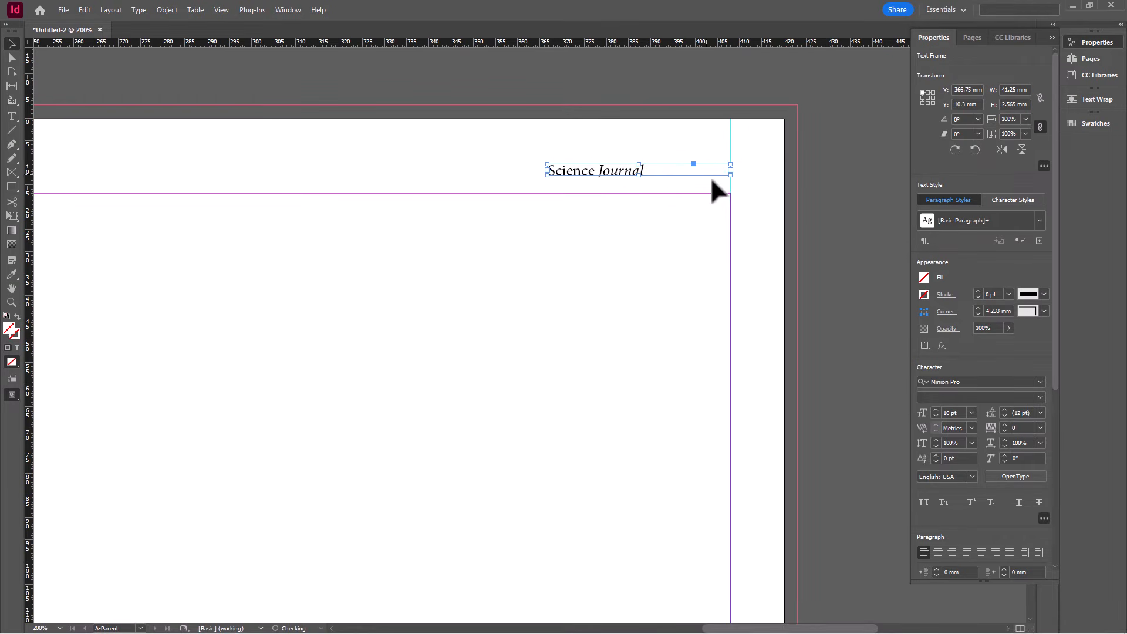
Shift the vertical guide off the outer margin, undo the accidental deletion, and remove the guide
drag(730, 135, 763, 147)
key(ctrl+x)
click(84, 10)
click(99, 25)
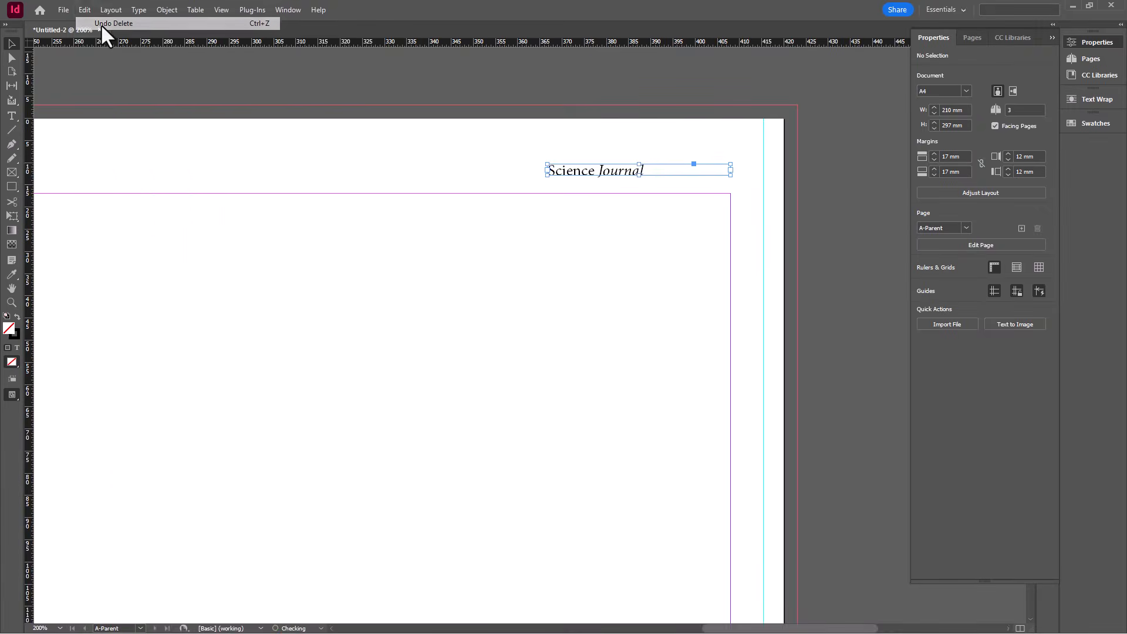
click(763, 161)
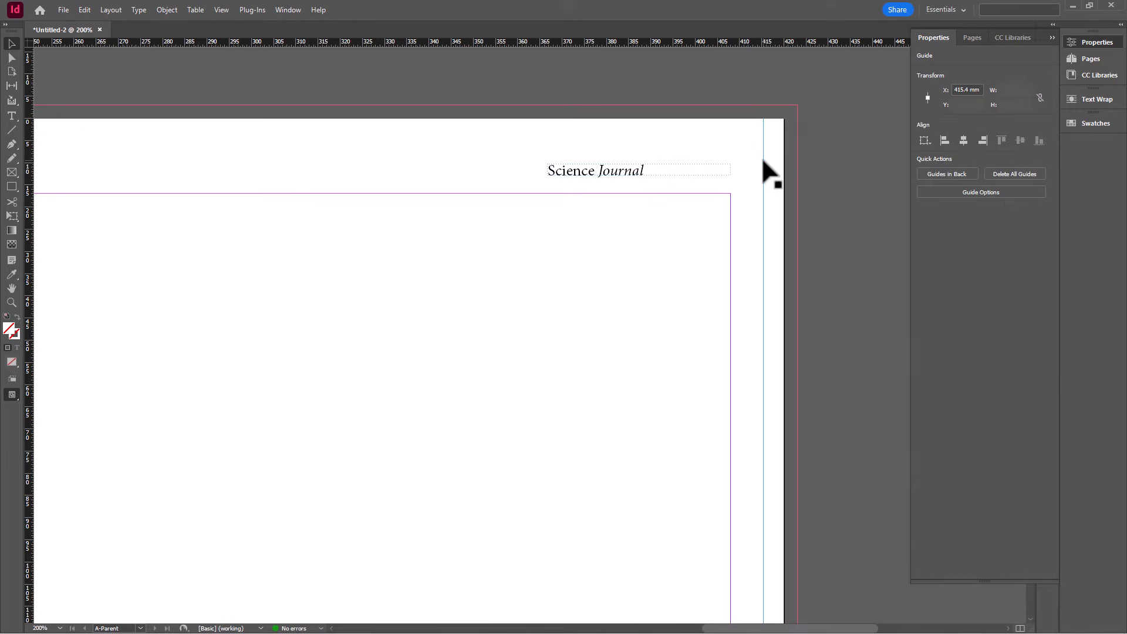
Right-align the "Science Journal" text in the right parent page's header frame
double_click(610, 170)
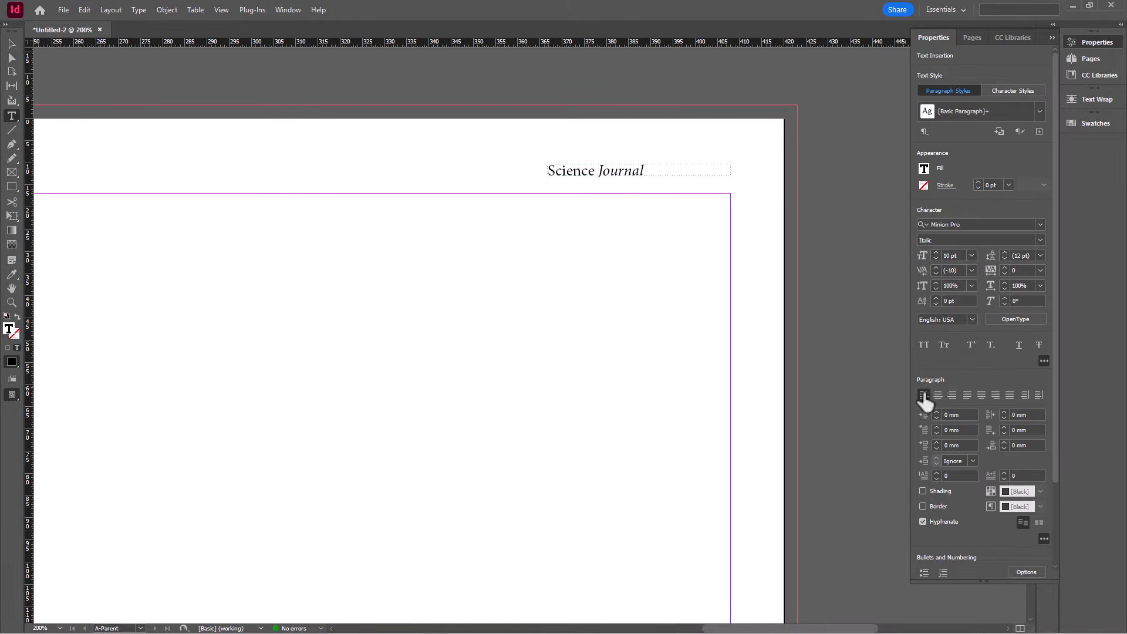
click(951, 394)
click(11, 44)
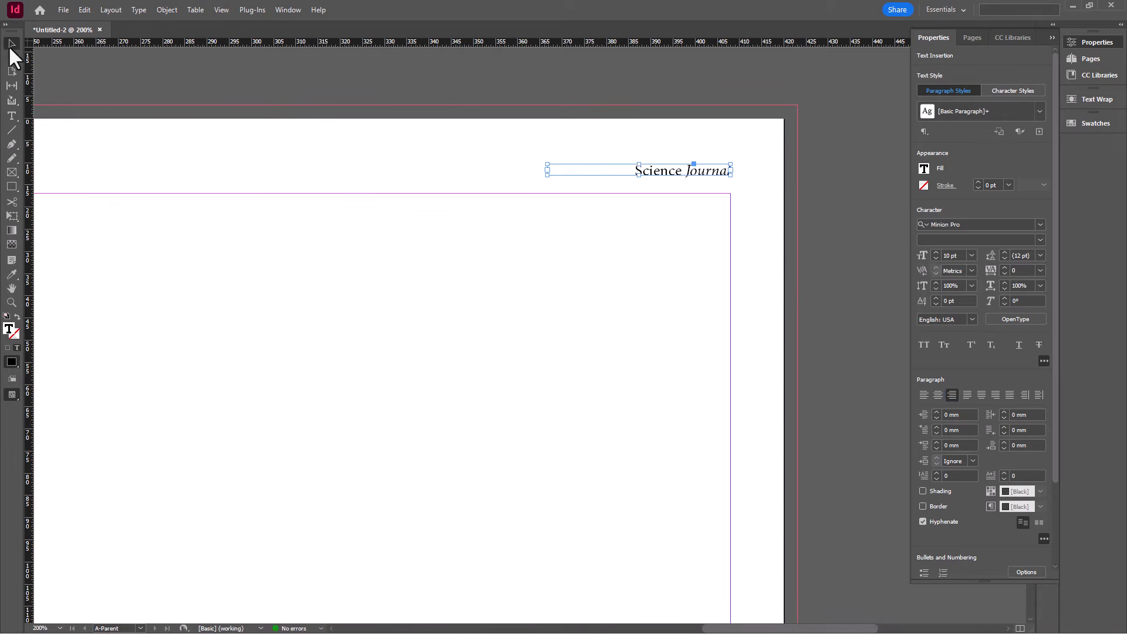
Duplicate the issue header to the right parent page, aligned to a vertical guide at the inner margin, and left-align its text
drag(753, 631, 660, 631)
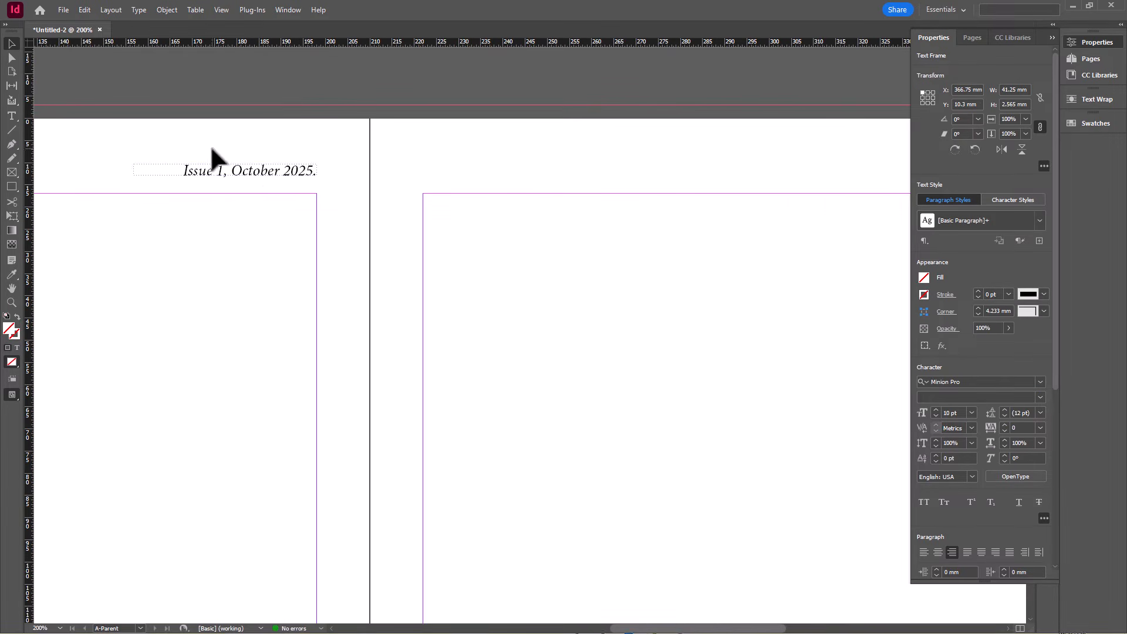
click(230, 172)
drag(251, 173, 540, 195)
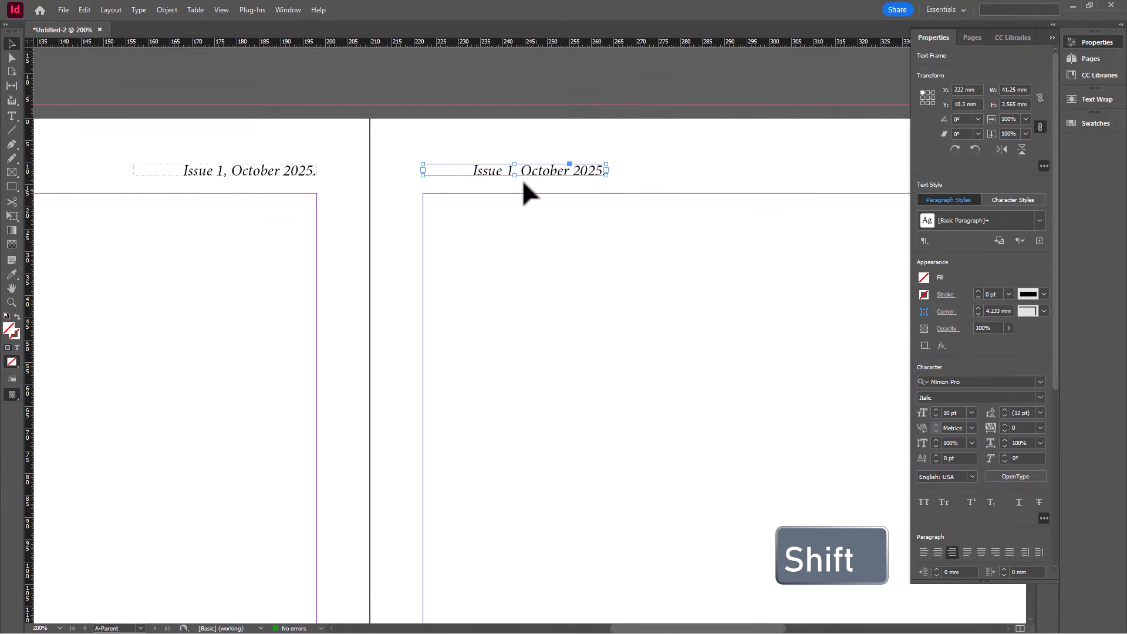
drag(33, 296, 423, 274)
mouse_move(499, 172)
mouse_down()
mouse_move(516, 171)
mouse_move(501, 173)
mouse_up()
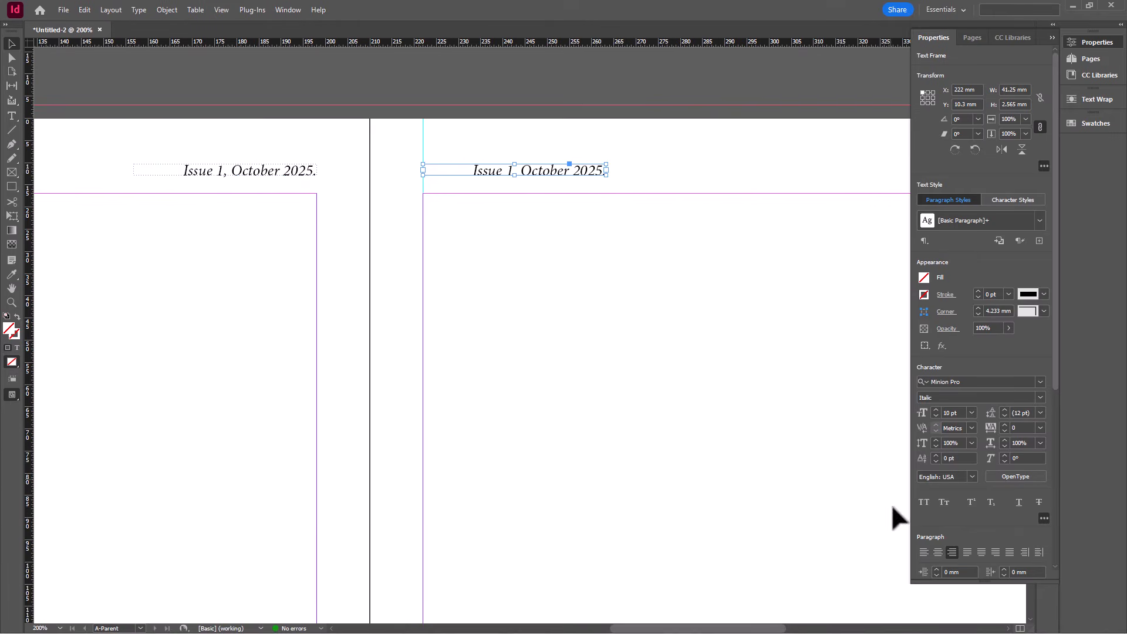
click(923, 553)
Move the vertical guide away from the right parent page's inner margin and delete it
click(428, 125)
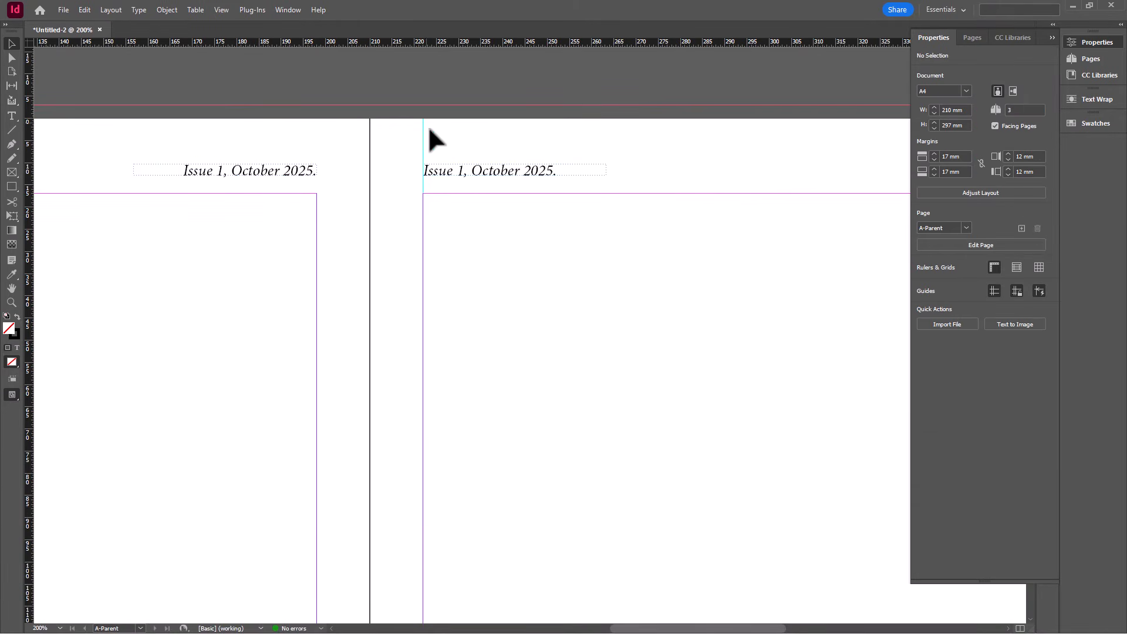
key(Delete)
drag(422, 136, 396, 156)
key(Delete)
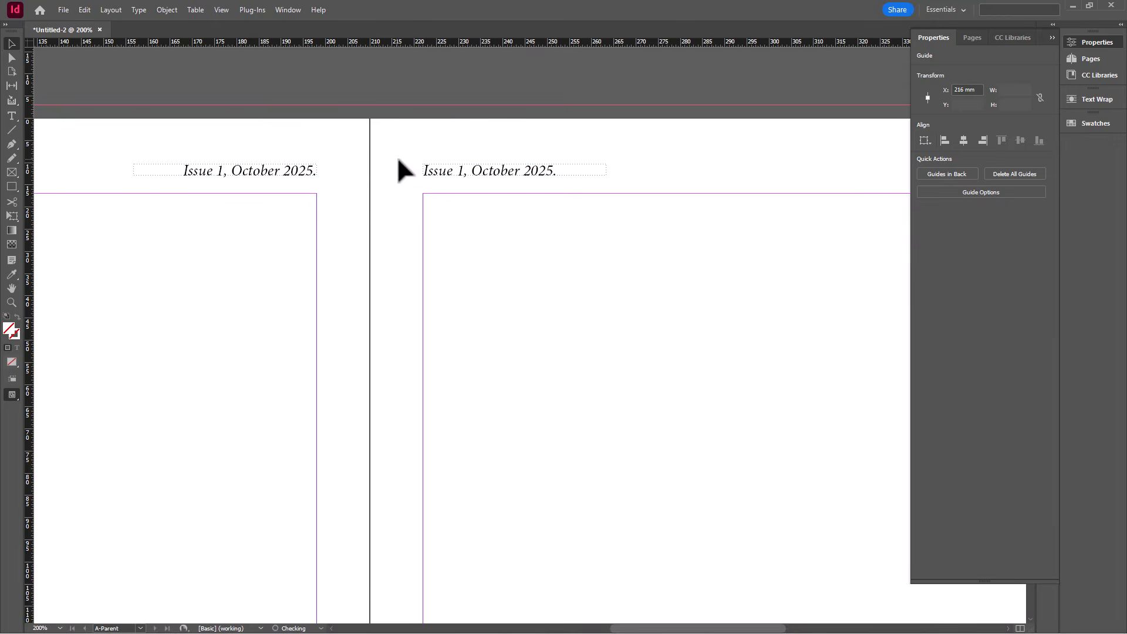
Draw a rectangle about 8.2 by 3.5 mm below the left parent page's bottom margin, starting at the outer margin at about Y 284 mm
scroll(472, 130, down, 2)
scroll(565, 135, down, 2)
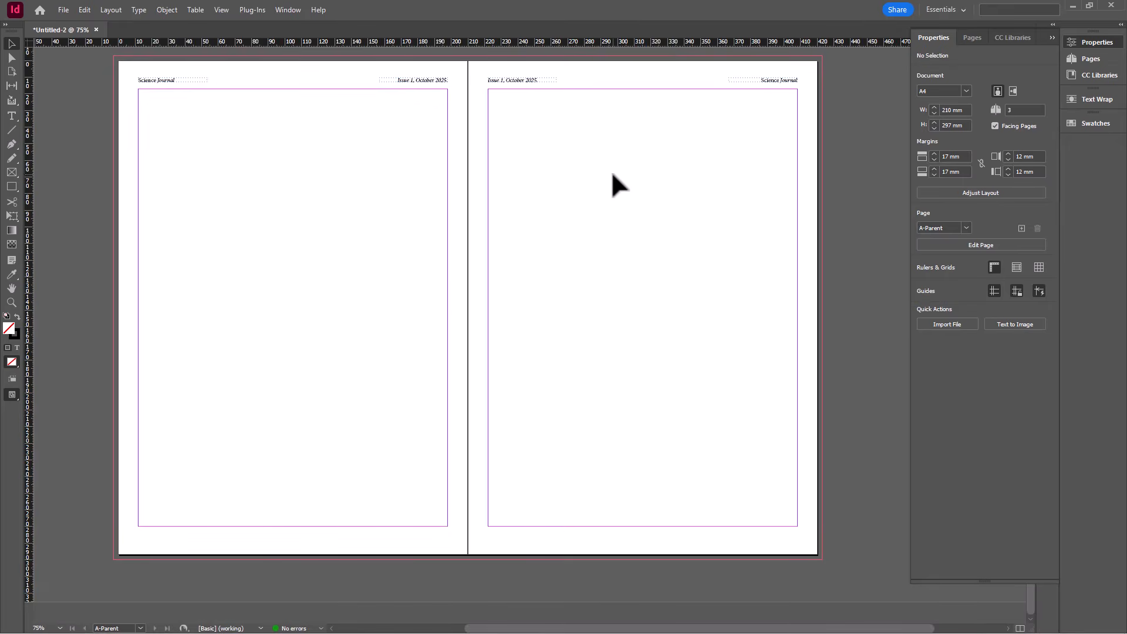
scroll(187, 568, up, 2)
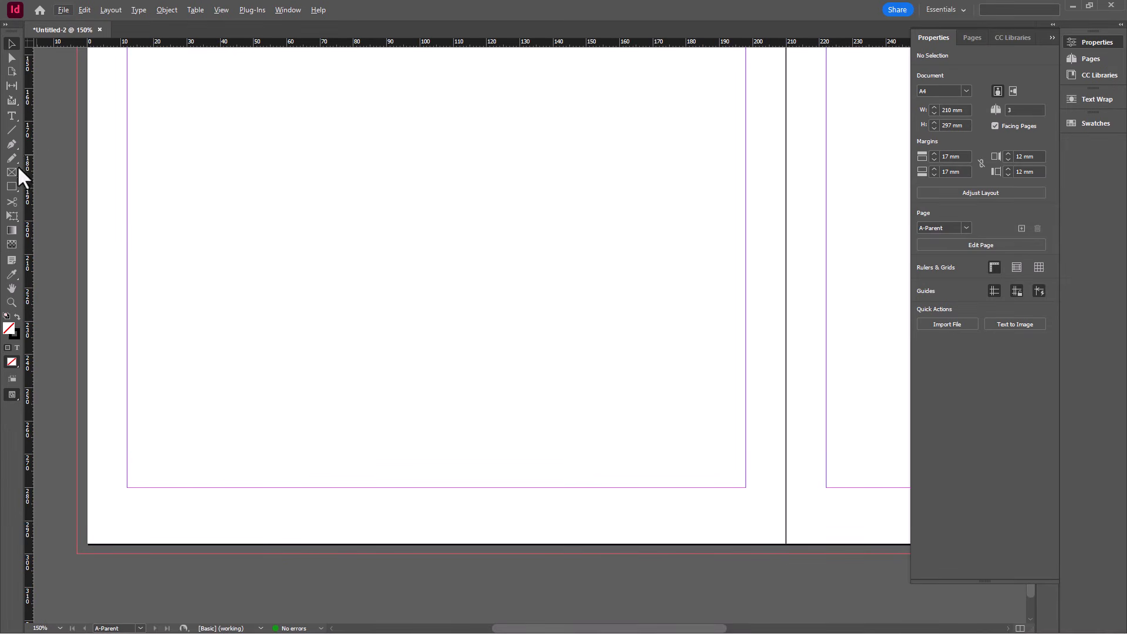
click(12, 187)
scroll(131, 528, up, 2)
drag(125, 466, 163, 480)
click(12, 44)
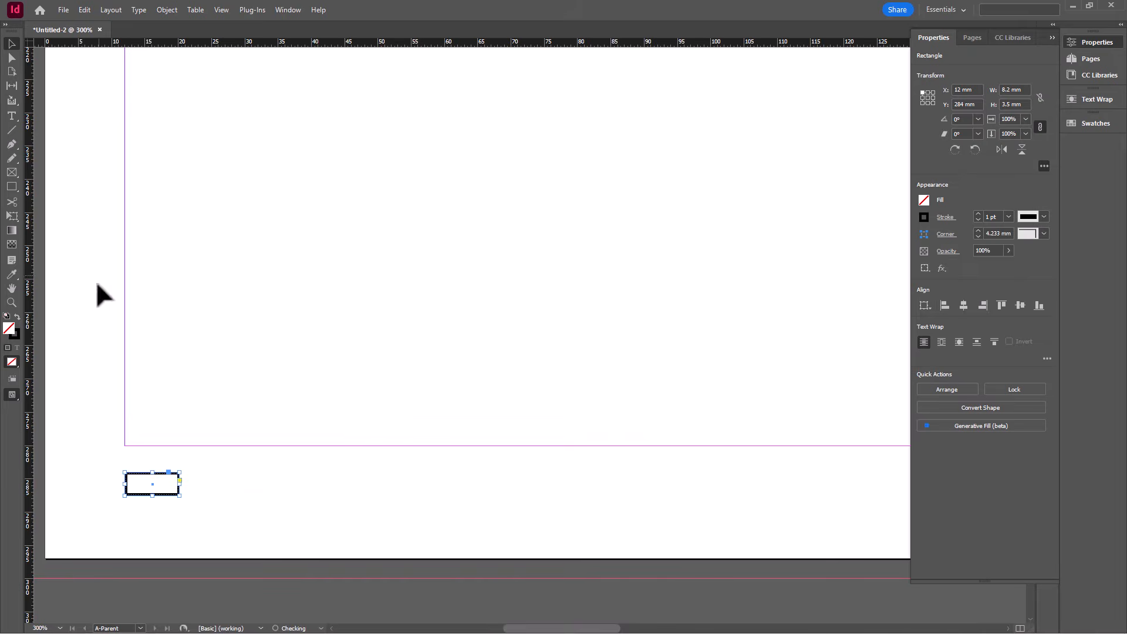
Fill the footer rectangle with the Gold swatch and set its stroke to None
click(1096, 123)
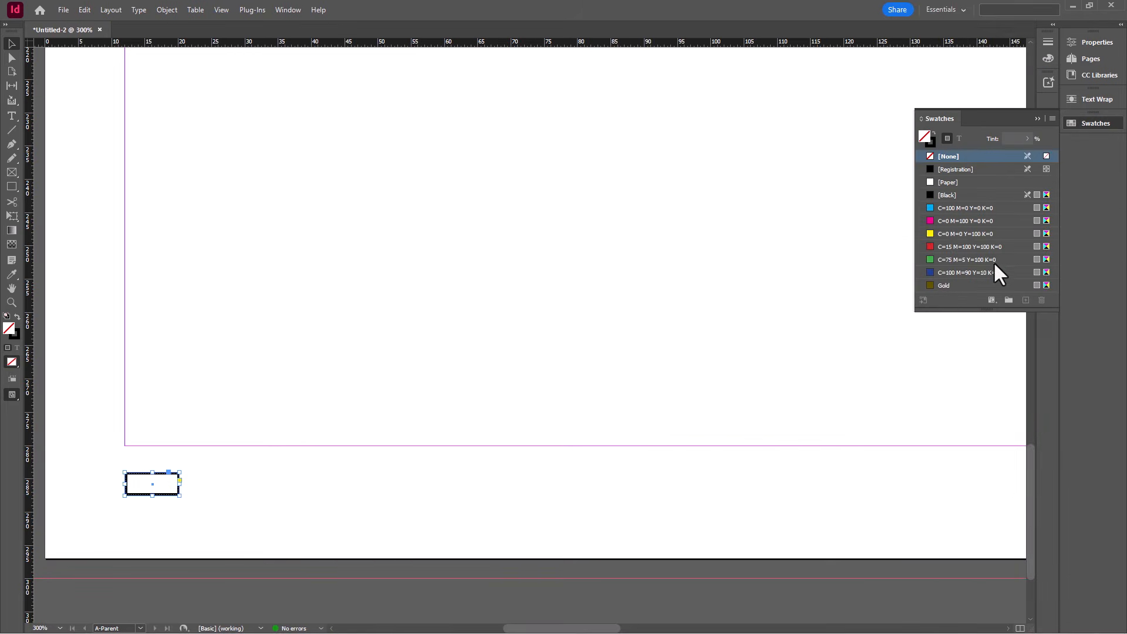
click(934, 285)
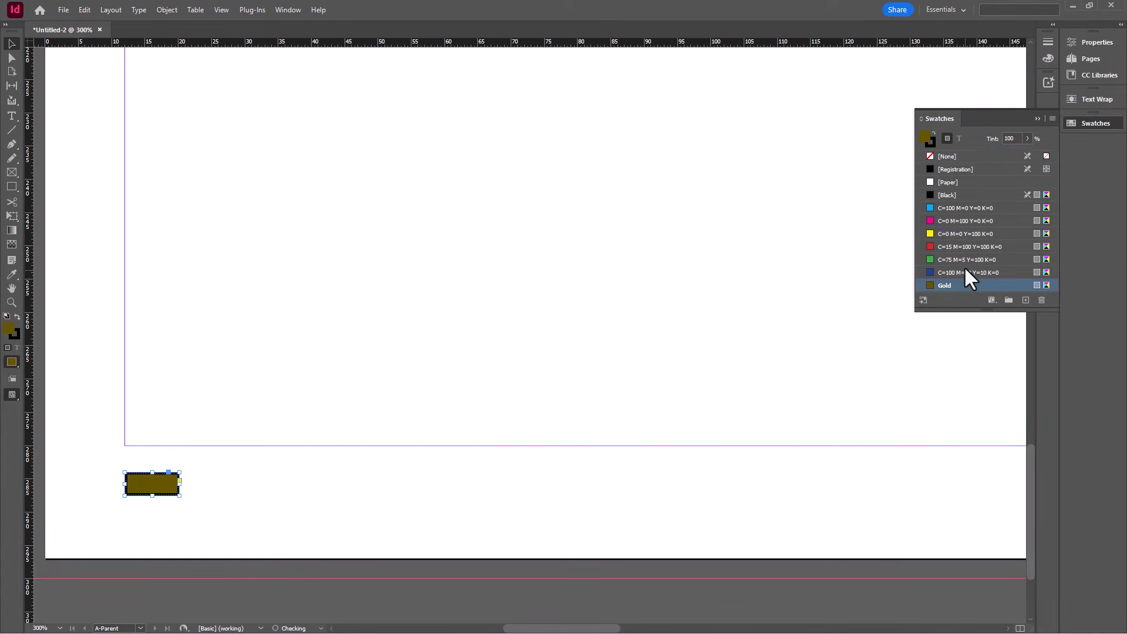
click(932, 145)
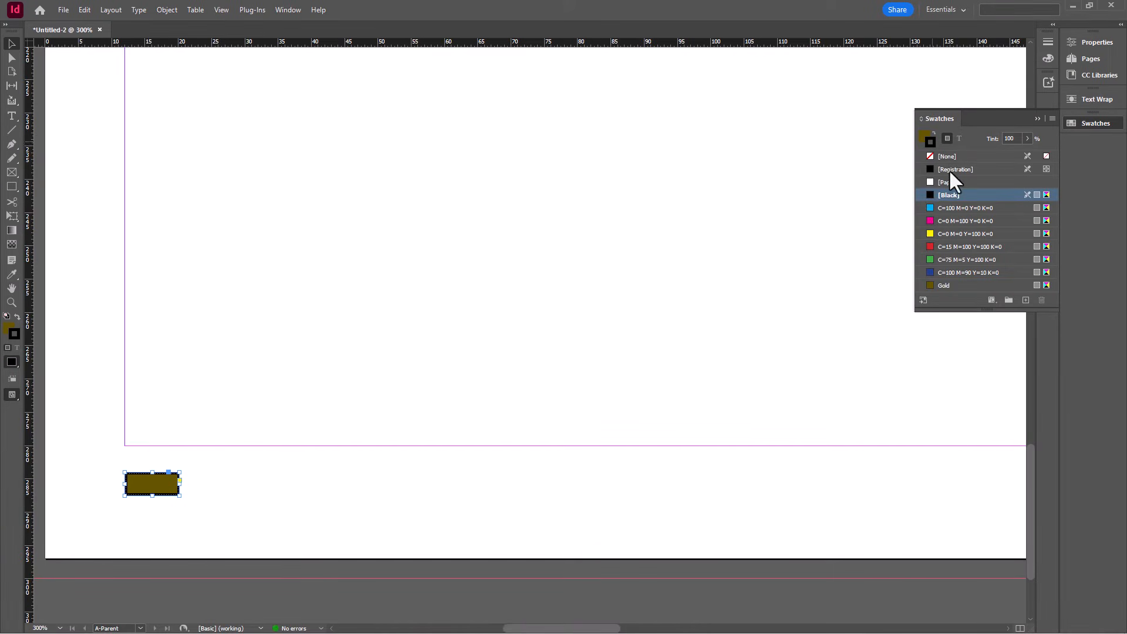
click(947, 155)
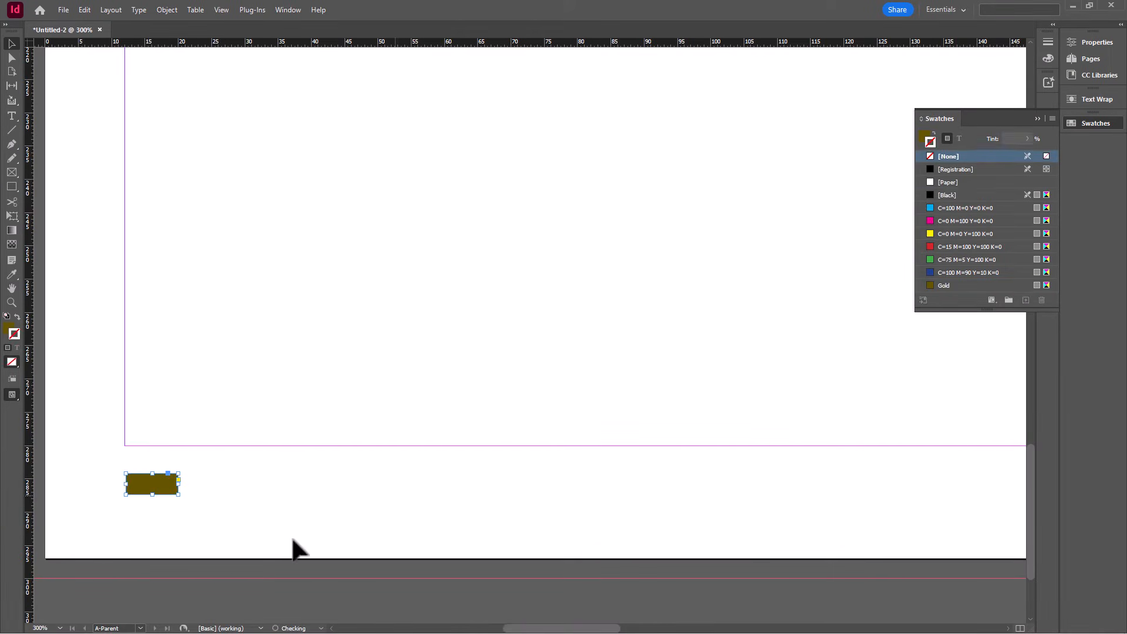
click(273, 511)
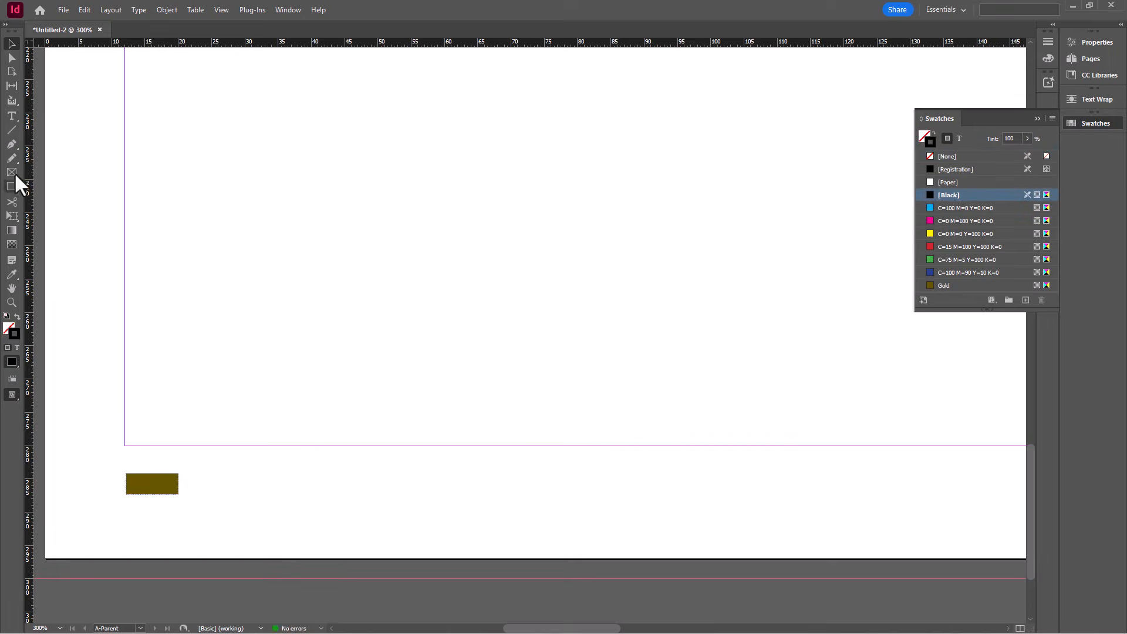
Draw a small text frame beside the gold rectangle, insert a Current Page Number marker in it, and select the marker
click(13, 115)
drag(198, 474, 251, 502)
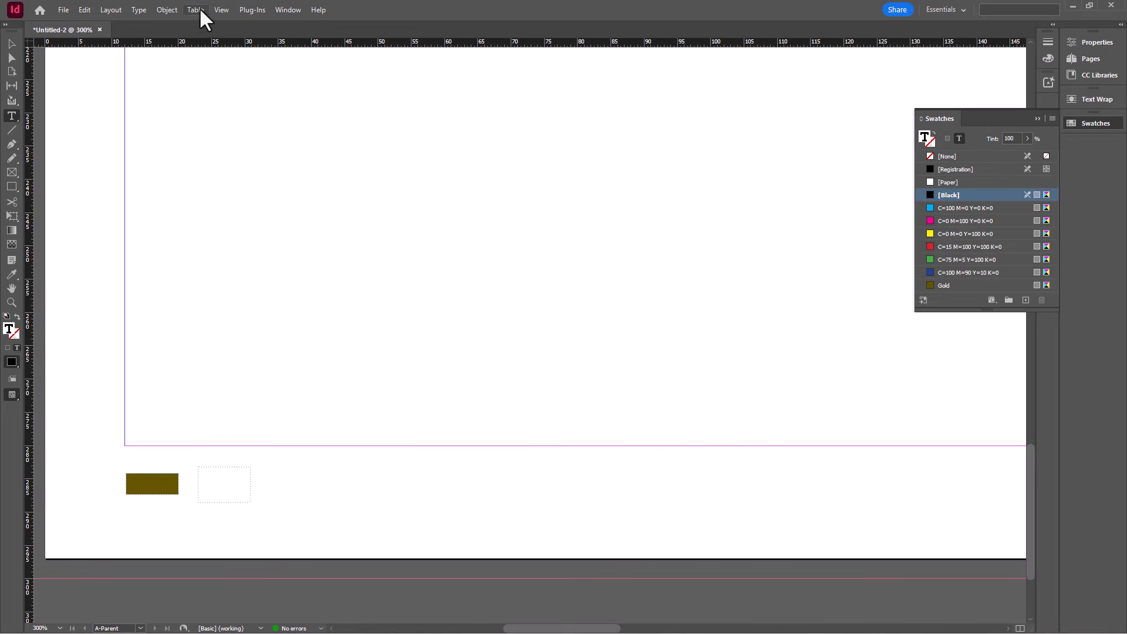
click(139, 10)
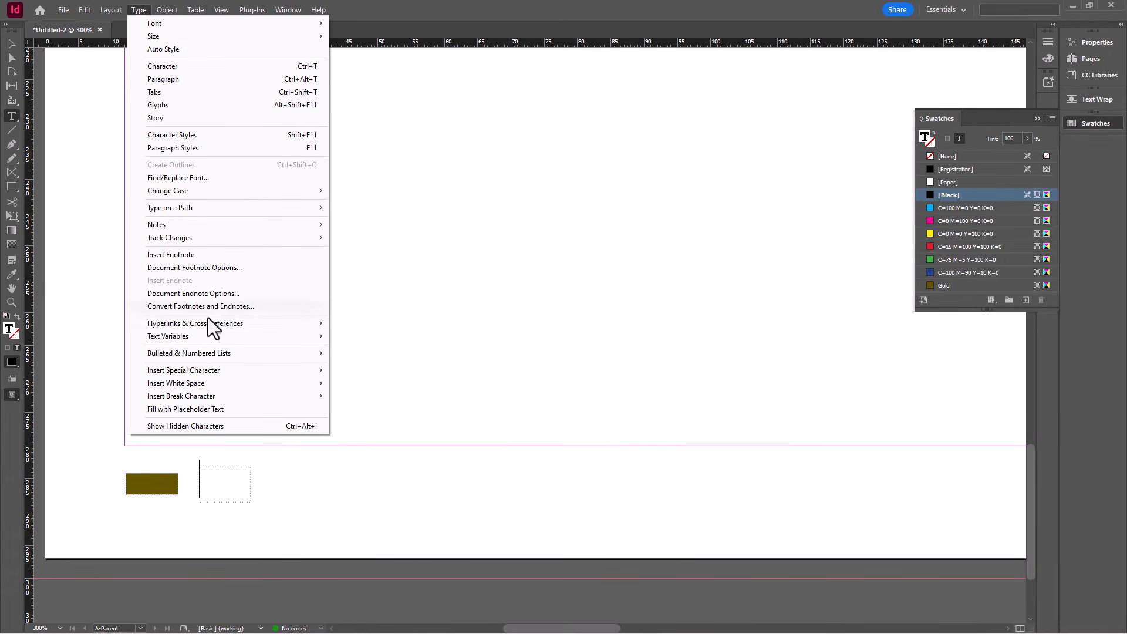
mouse_move(206, 369)
mouse_move(376, 386)
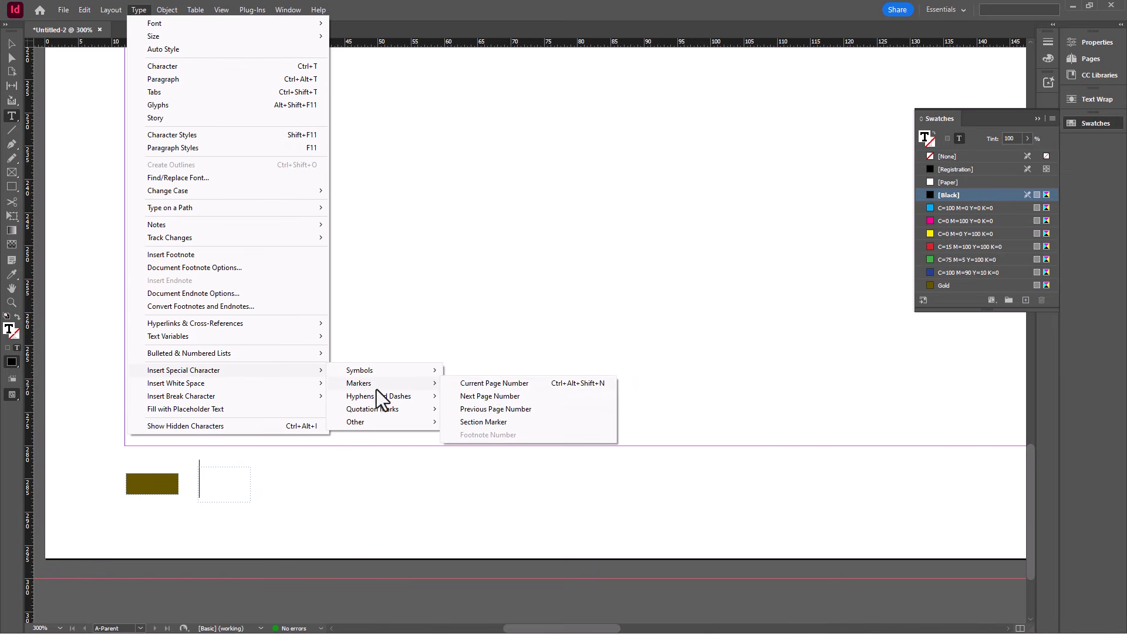
click(489, 382)
drag(211, 476, 201, 477)
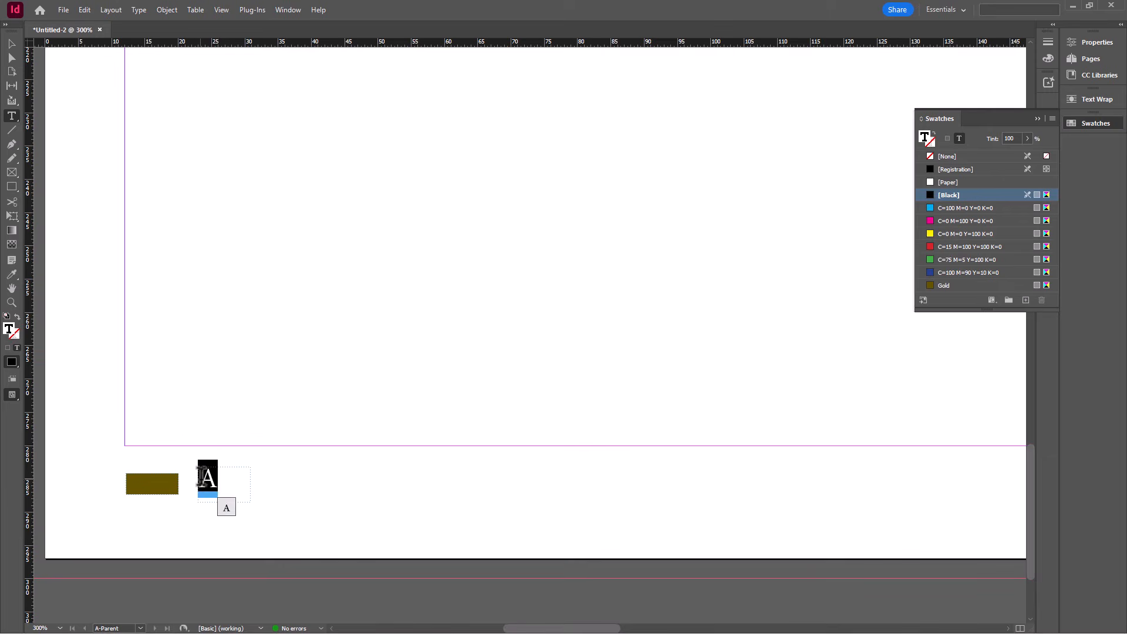
Set the page-number marker's font to Myriad Pro and its size to 10 pt
click(1093, 41)
click(1040, 225)
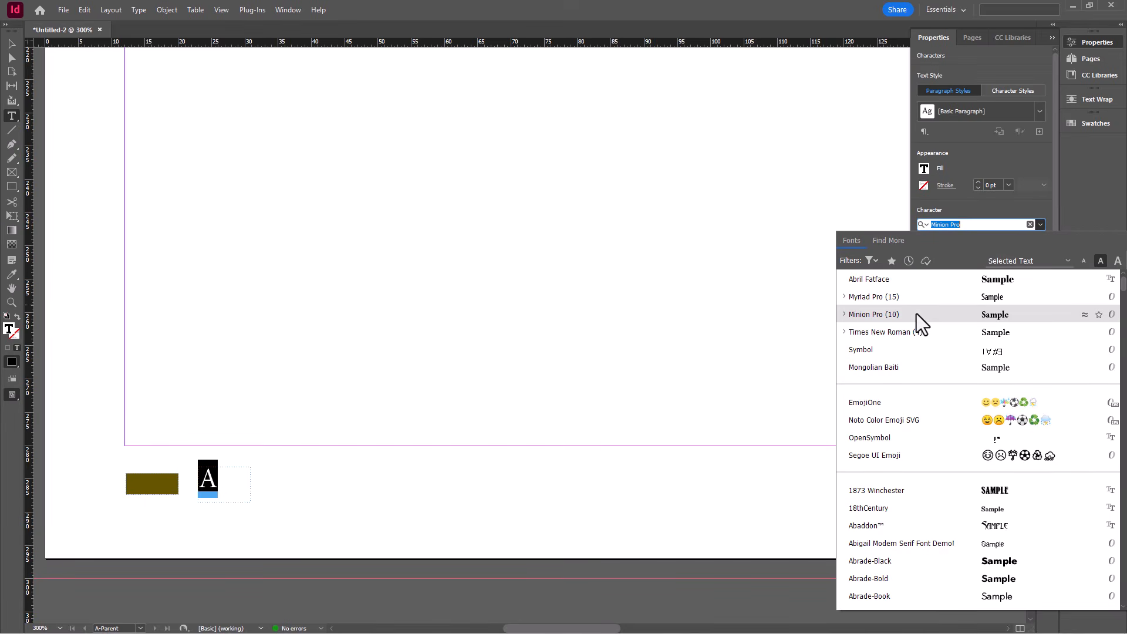
click(901, 300)
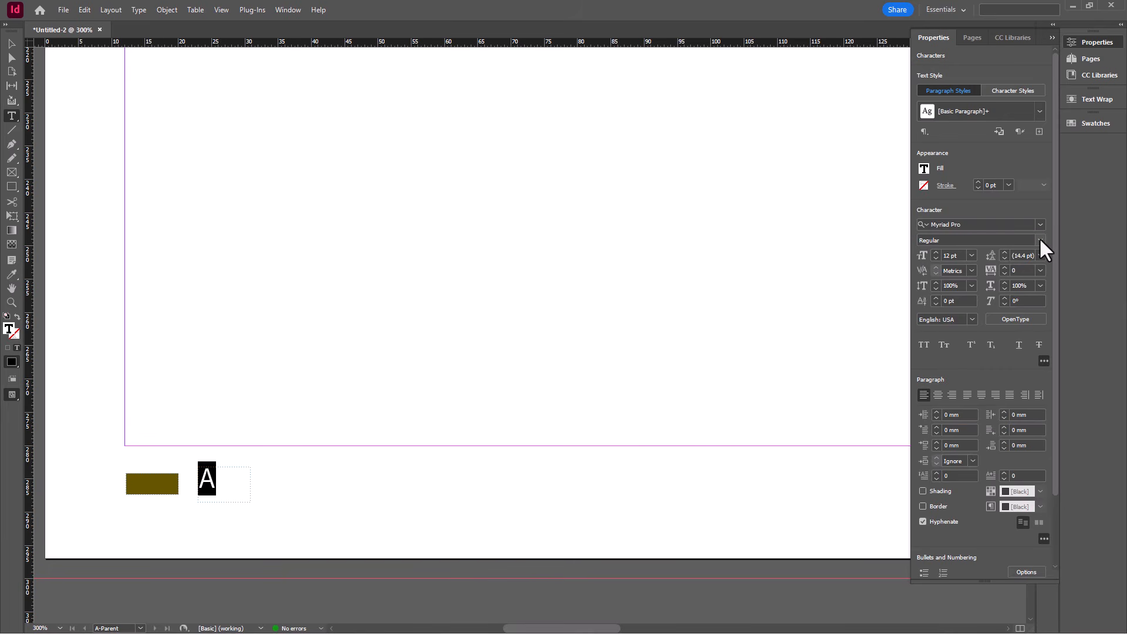
click(971, 256)
click(958, 321)
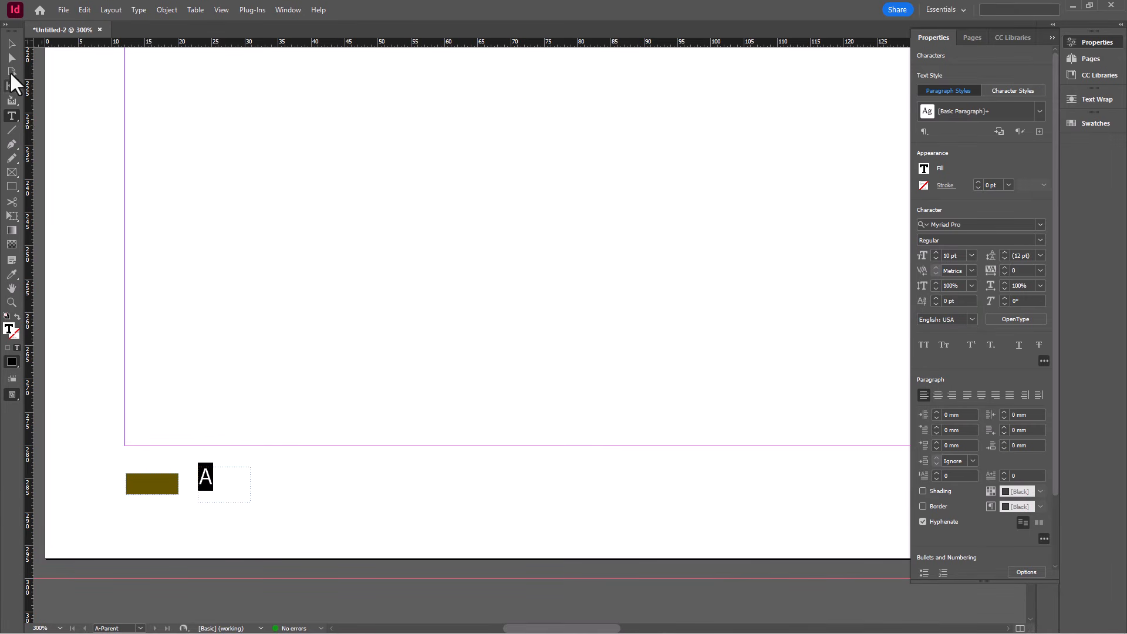
Fit the page-number frame to its marker and place it inside the gold footer rectangle
click(11, 44)
double_click(250, 501)
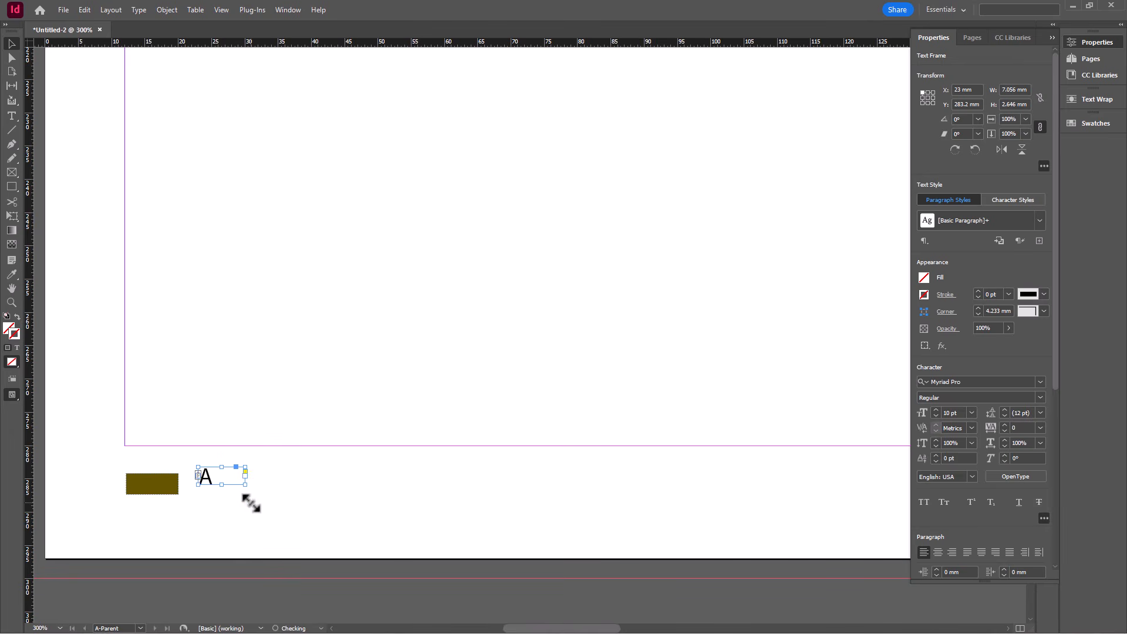
scroll(131, 541, up, 4)
drag(344, 392, 157, 411)
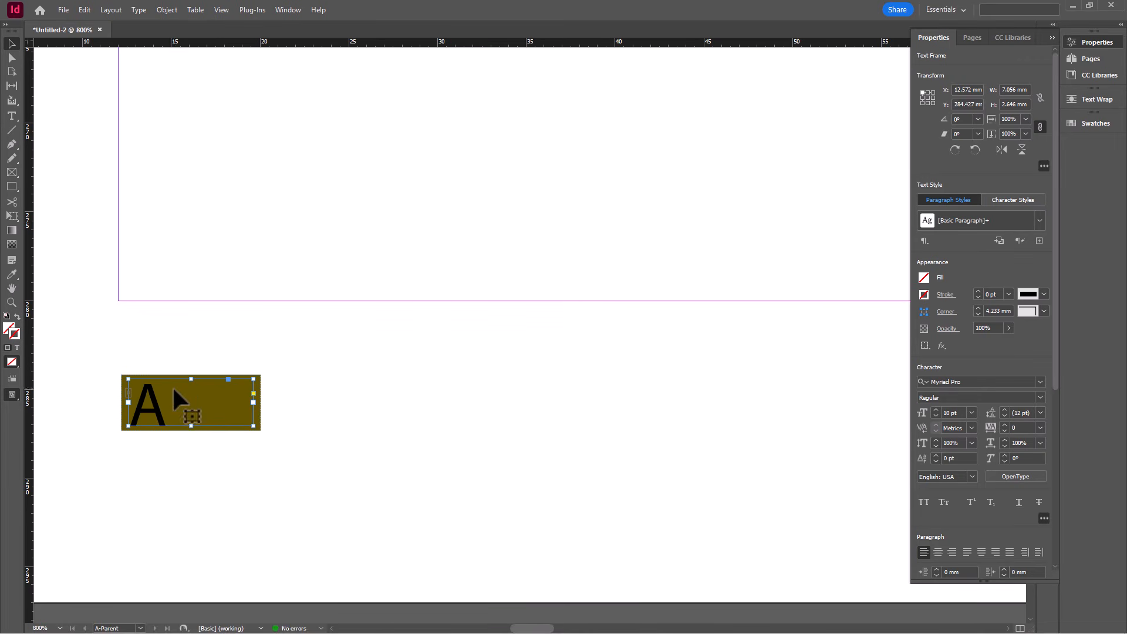
Color the page-number marker in the gold rectangle with the Paper swatch and deselect it
key(t)
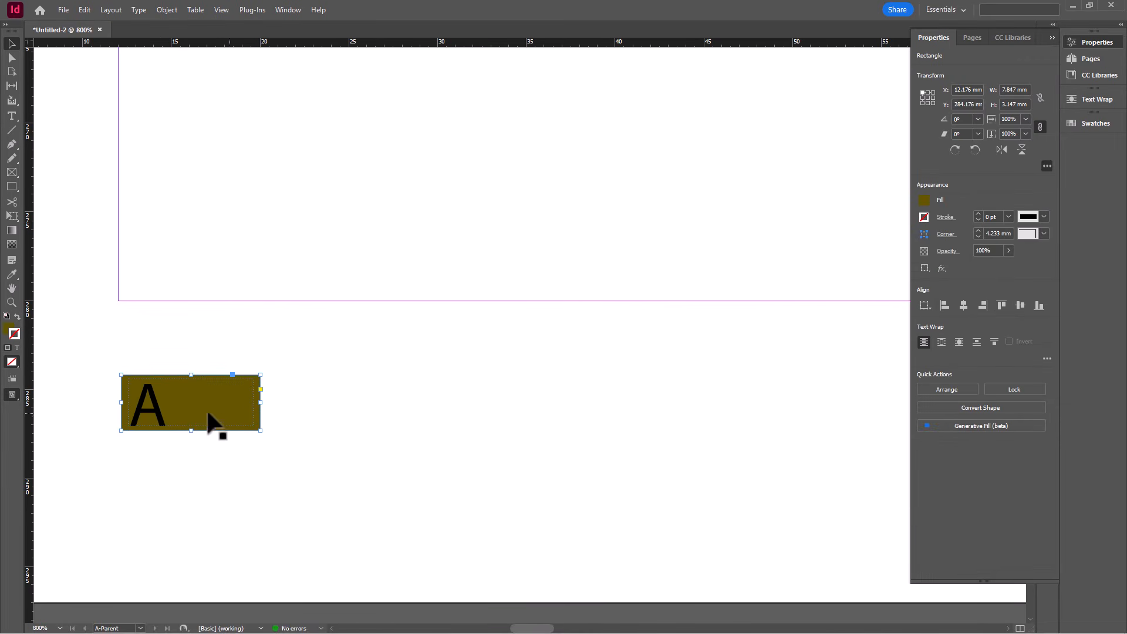
click(157, 405)
double_click(157, 404)
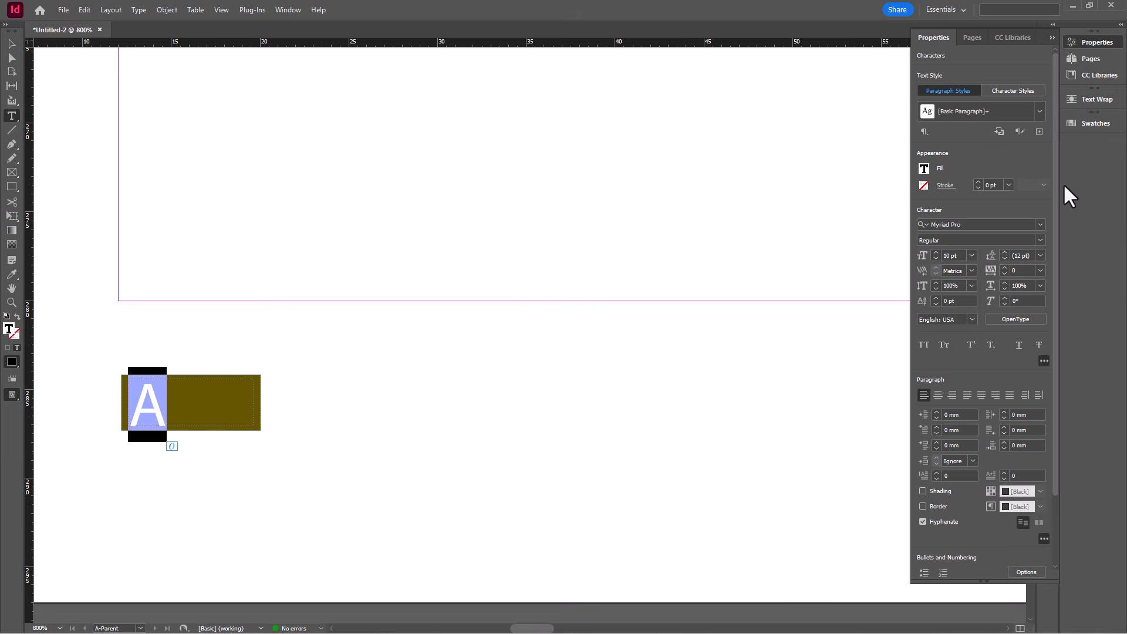
click(923, 169)
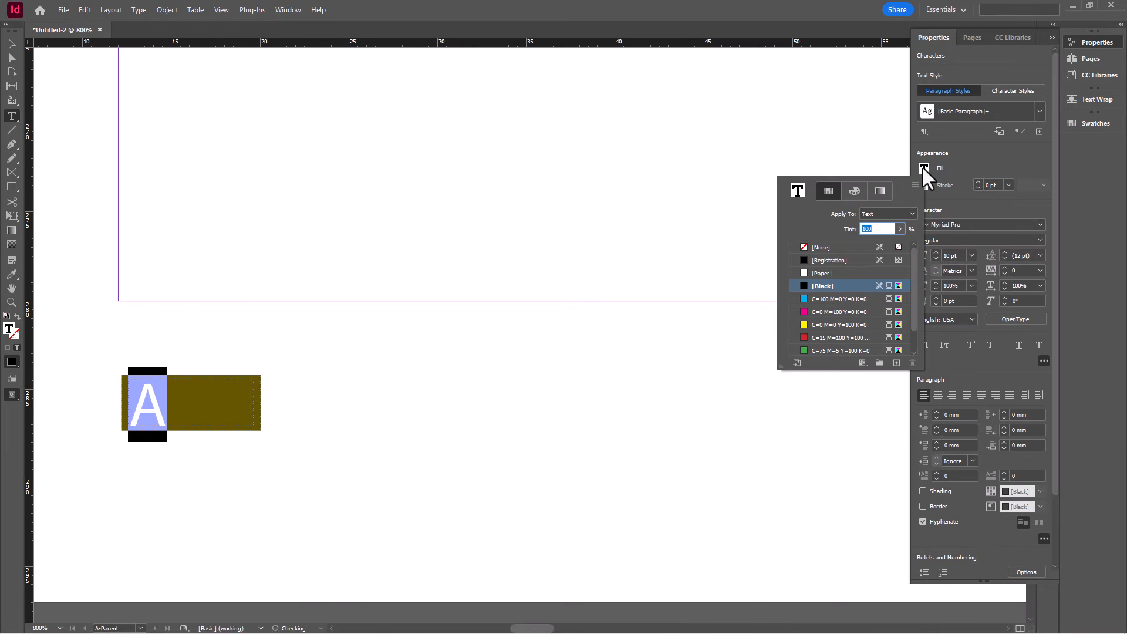
click(813, 272)
click(10, 44)
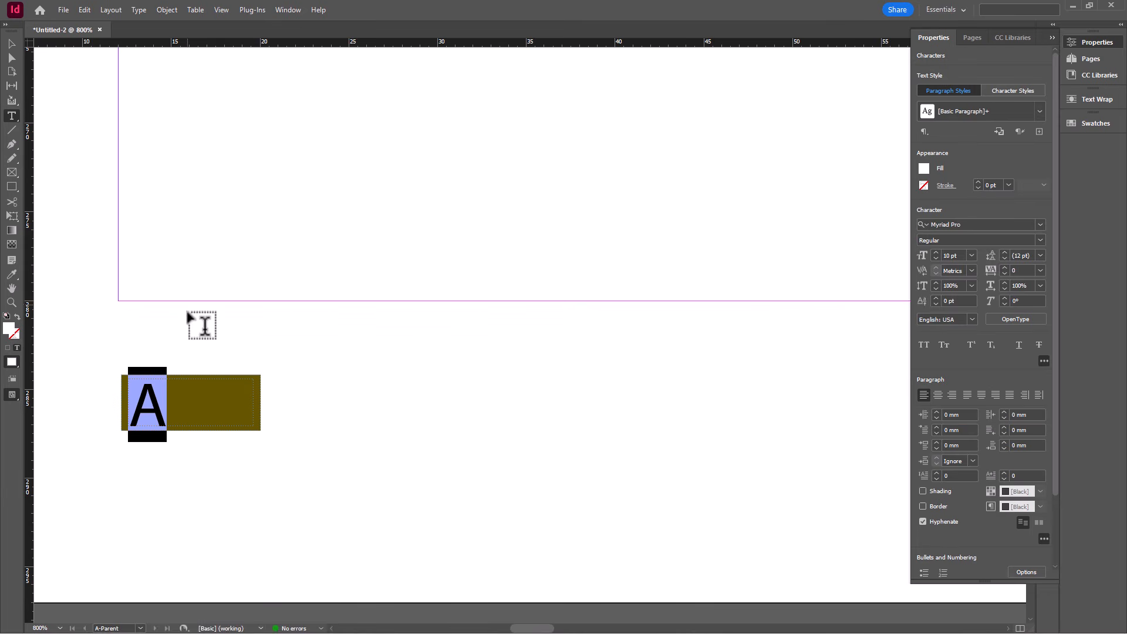
key(Escape)
click(171, 311)
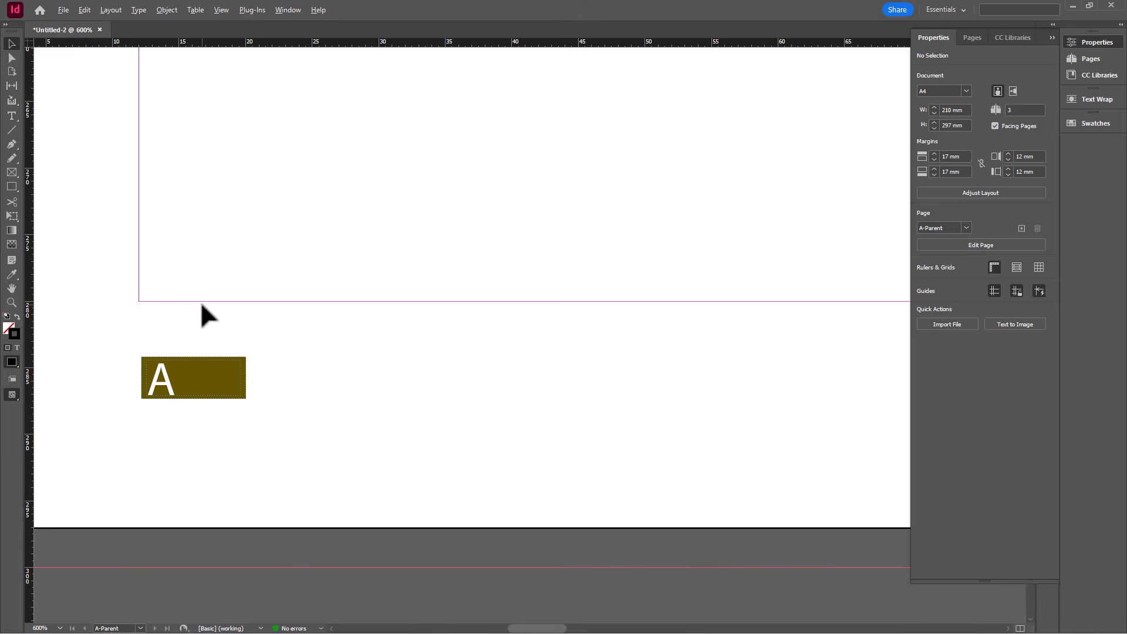
Copy the "Science Journal" header frame and paste it just beside the gold footer rectangle on the left parent page
alt+scroll(200, 301, down, 3)
alt+scroll(302, 294, down, 1)
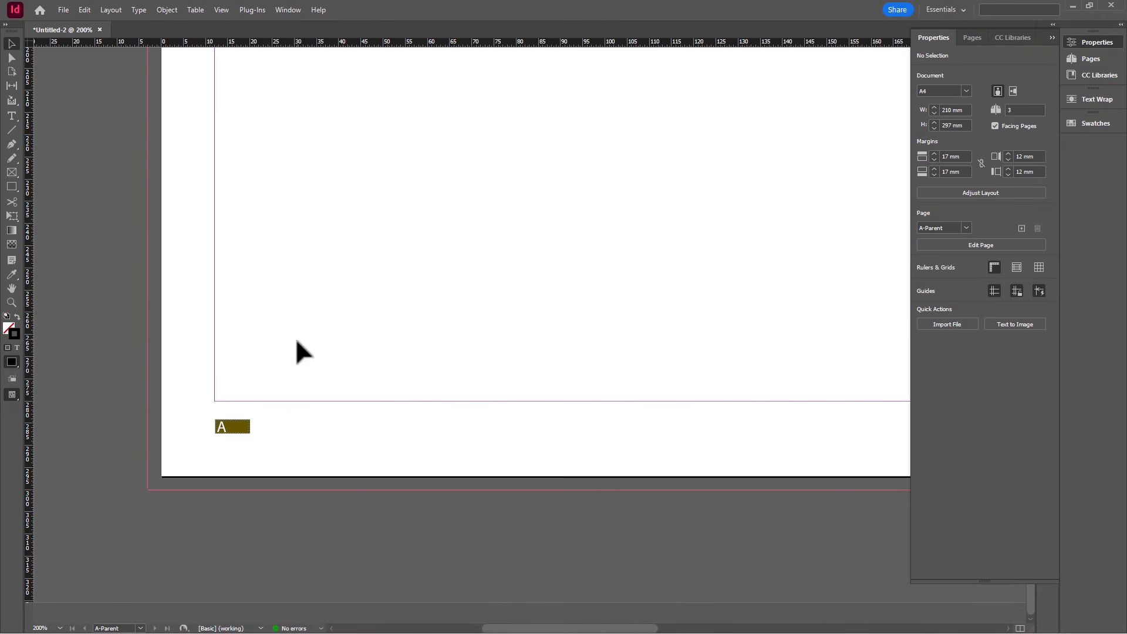
scroll(346, 314, up, 10)
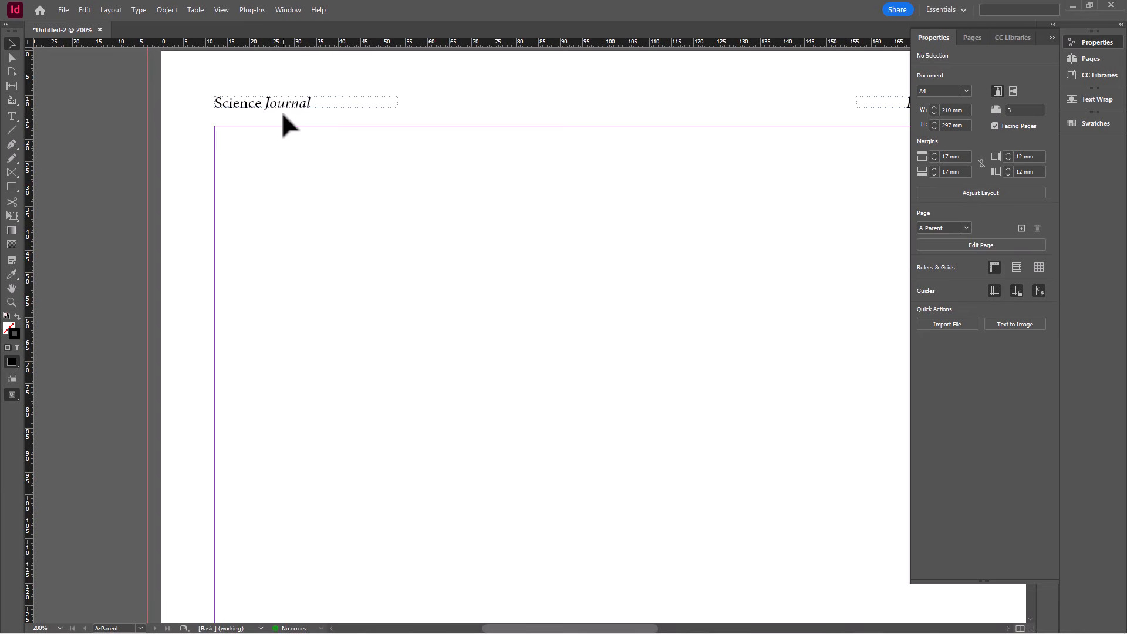
click(284, 102)
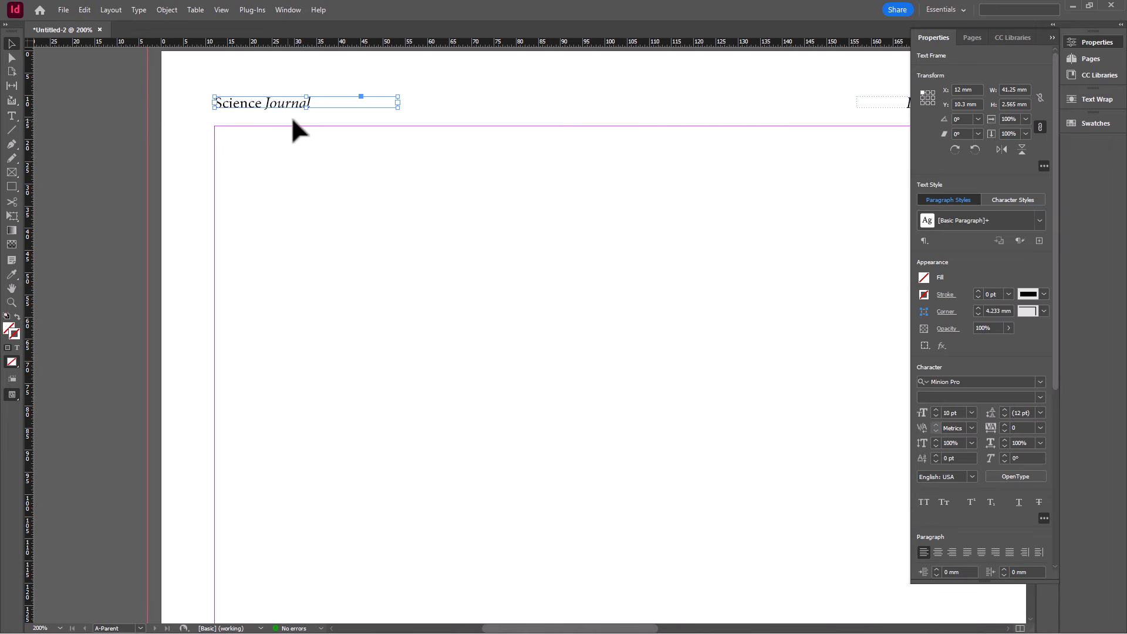
key(ctrl+c)
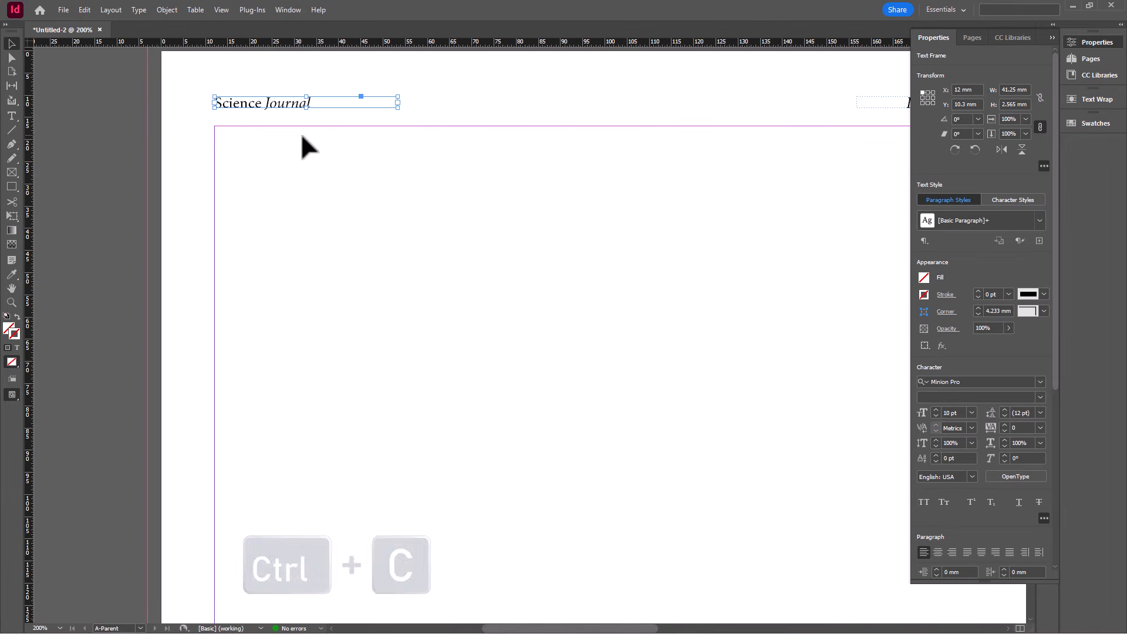
scroll(352, 187, down, 15)
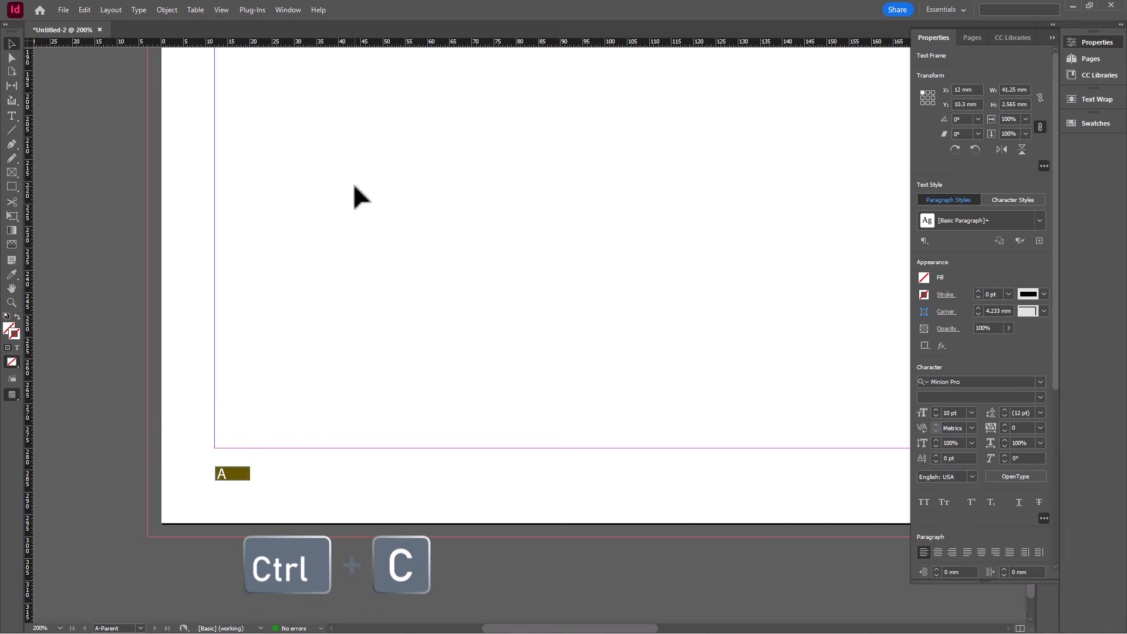
key(ctrl+v)
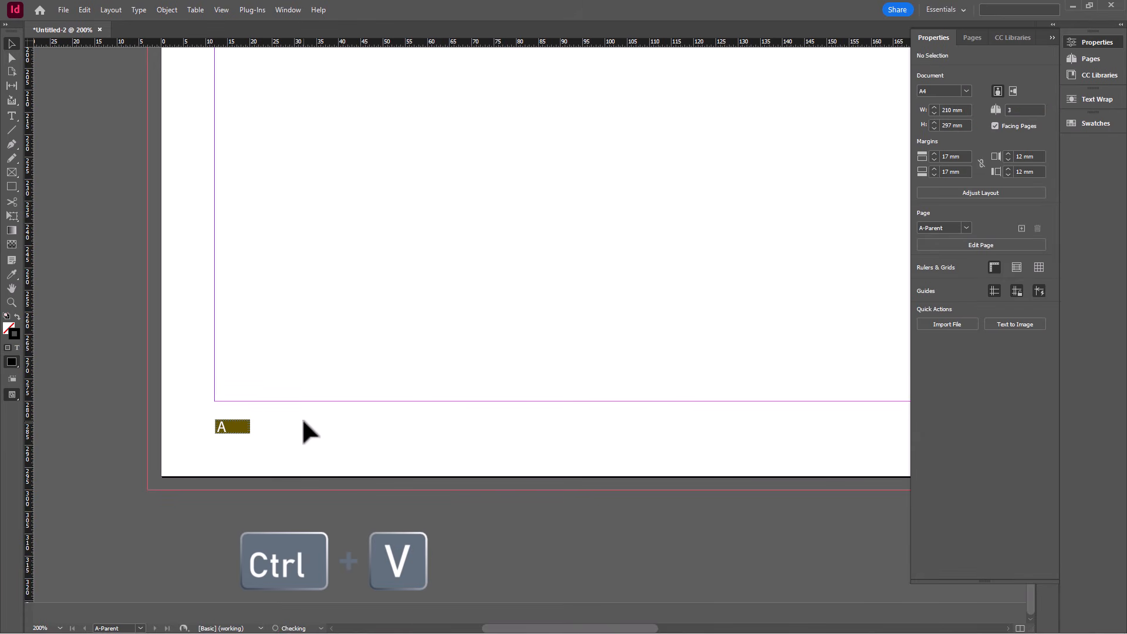
drag(468, 355, 298, 432)
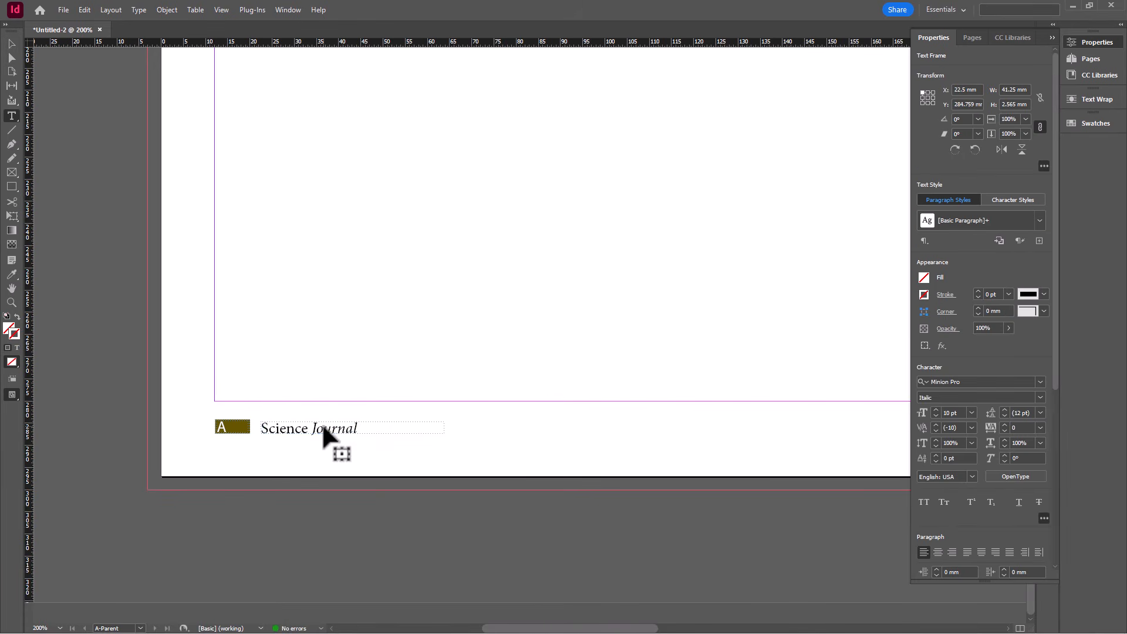
Replace the copied footer text with "Science in history" and set the word "in" to Italic
double_click(322, 423)
drag(368, 424, 238, 431)
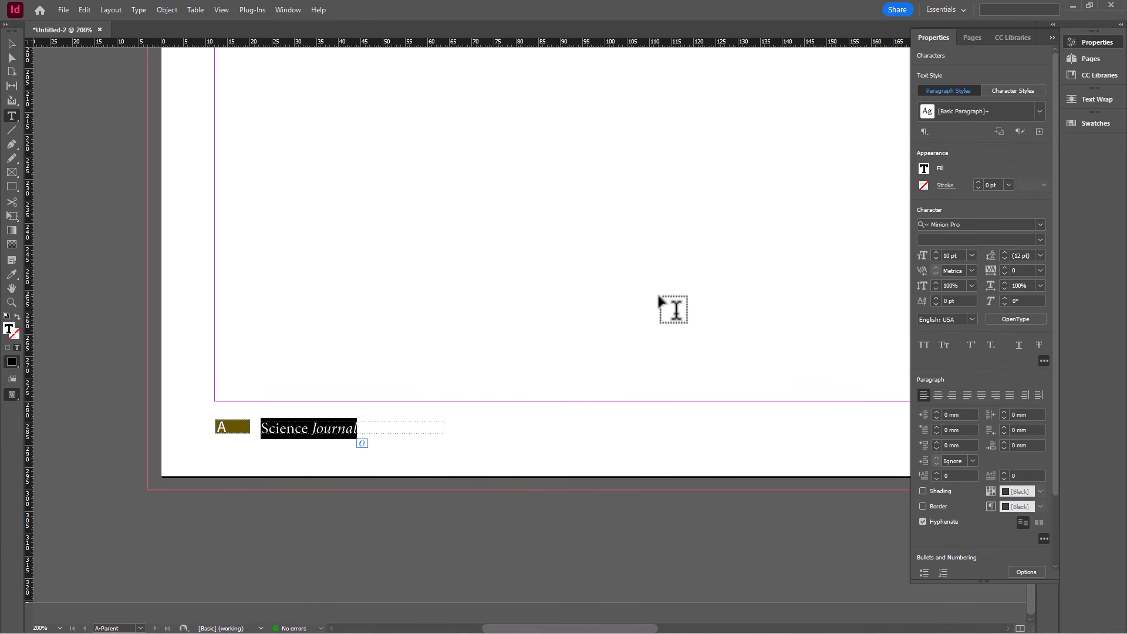
text(S)
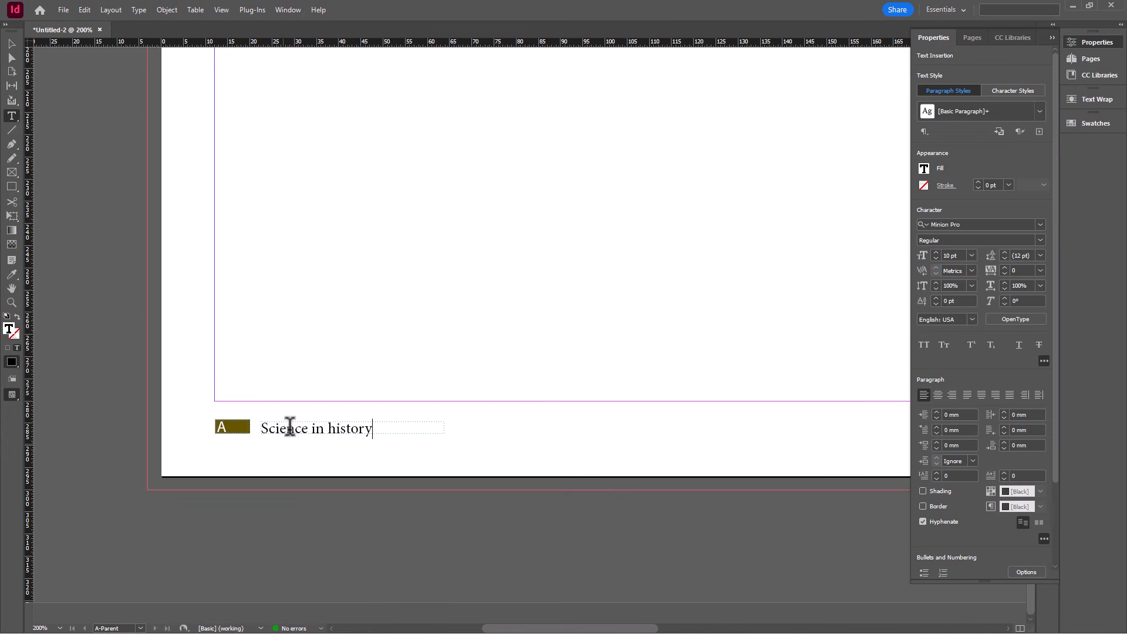
drag(311, 428, 322, 428)
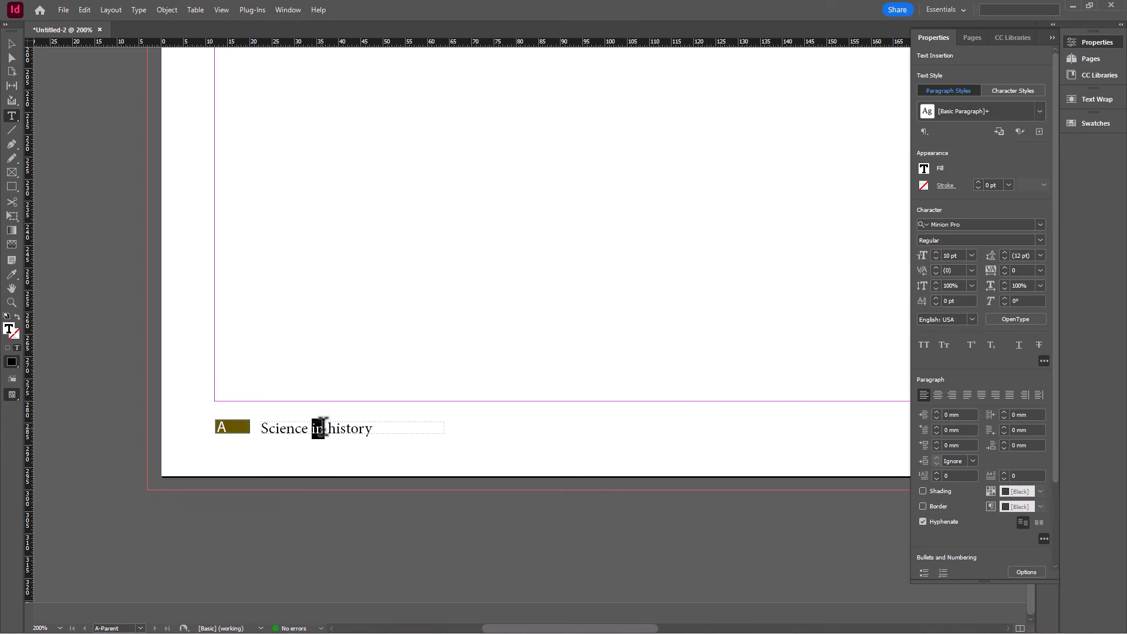
click(1040, 240)
click(980, 288)
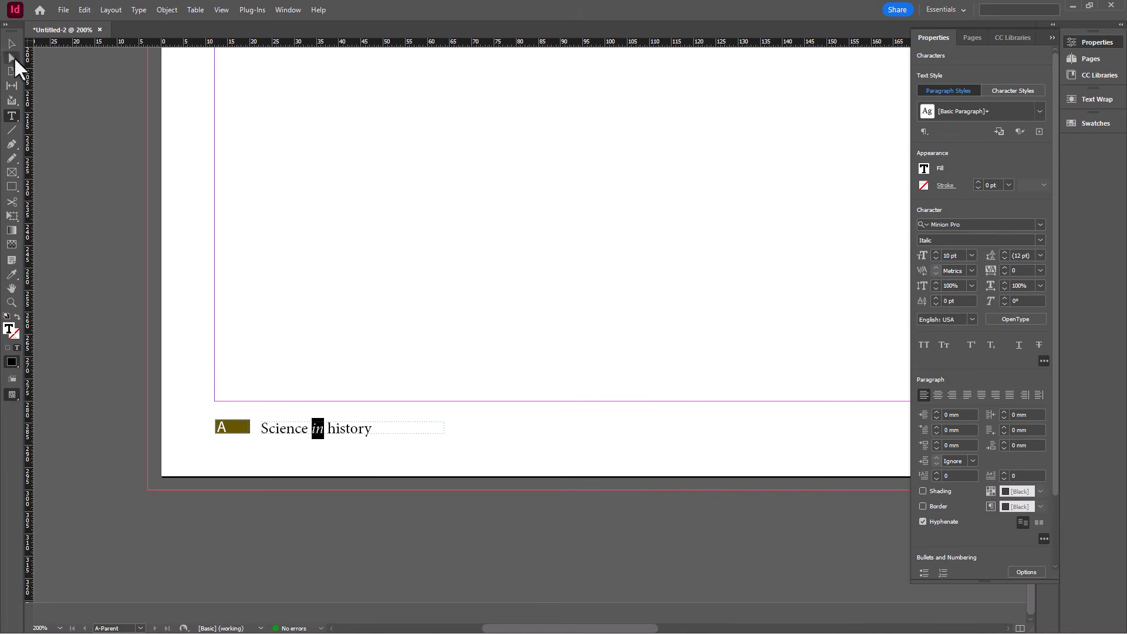
key(Escape)
Align the "Science in history" frame vertically with the gold rectangle at about Y 284.4 mm and fit the frame to its text
drag(310, 430, 313, 428)
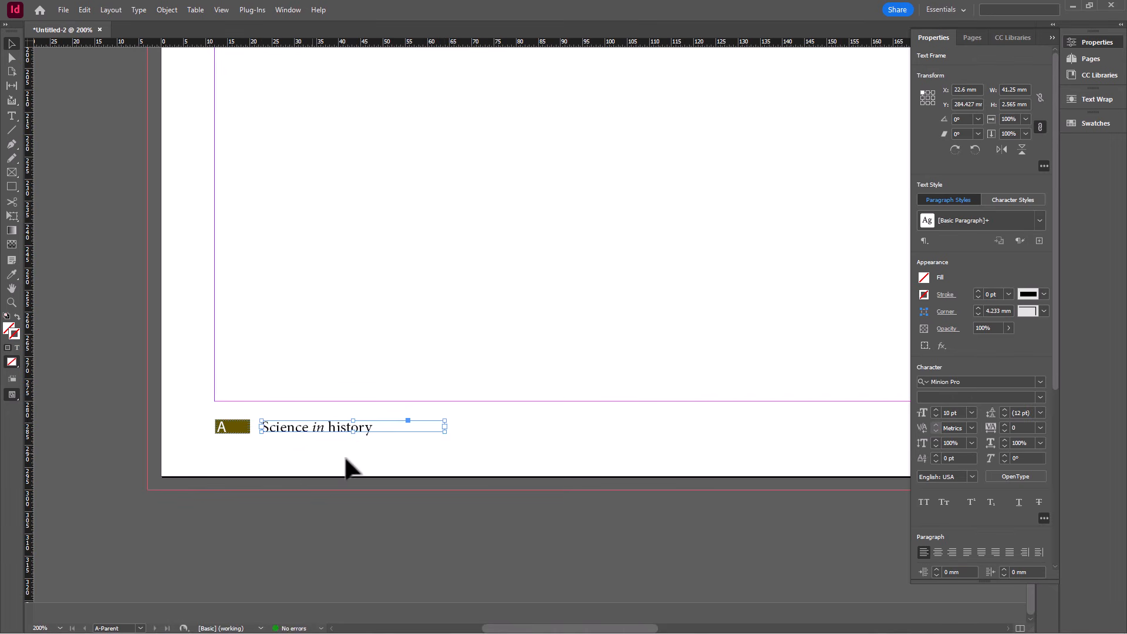
double_click(444, 432)
click(422, 438)
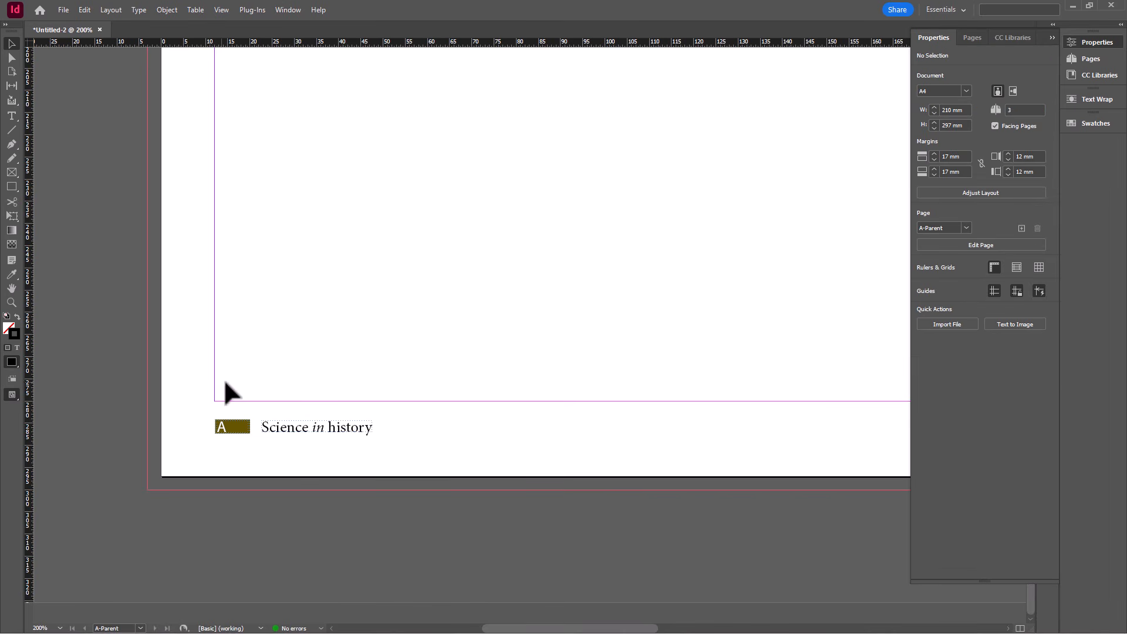
Draw a horizontal line from about X 49 mm after the footer text and extend it to 161 mm, reaching the spine
drag(547, 628, 522, 599)
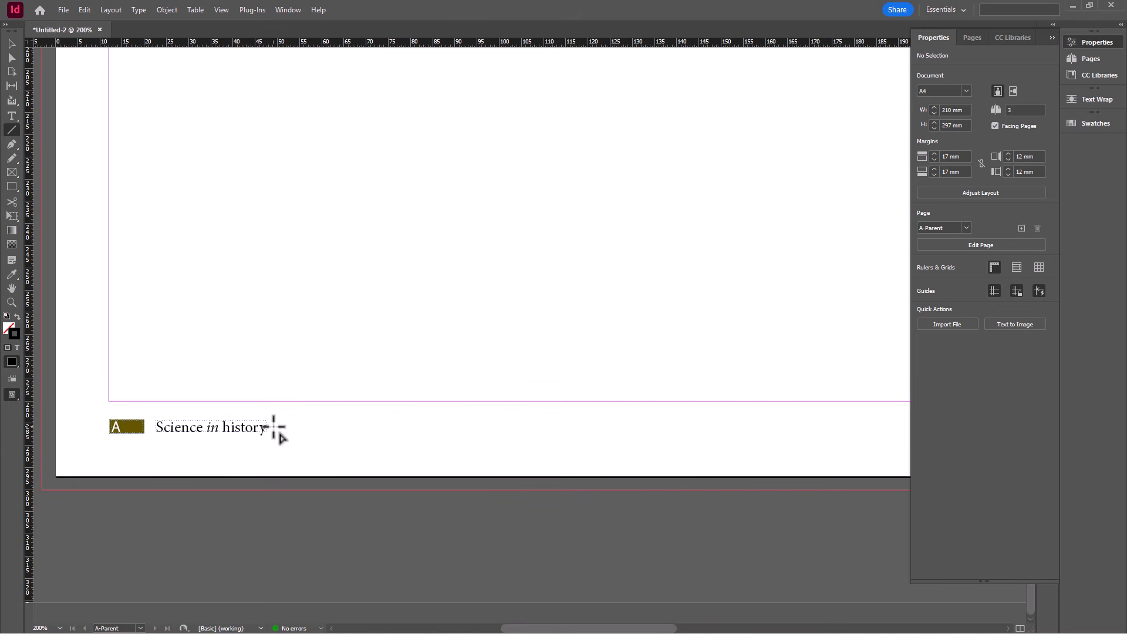
drag(273, 426, 894, 427)
click(11, 43)
scroll(720, 612, right, 5)
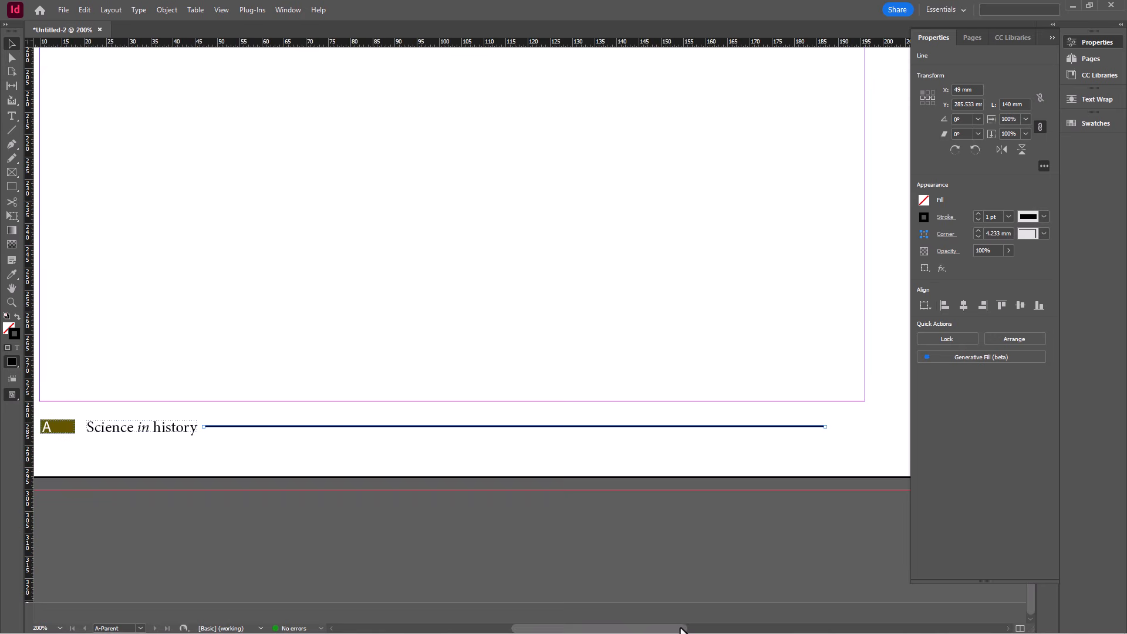
drag(677, 426, 770, 427)
scroll(738, 418, down, 1)
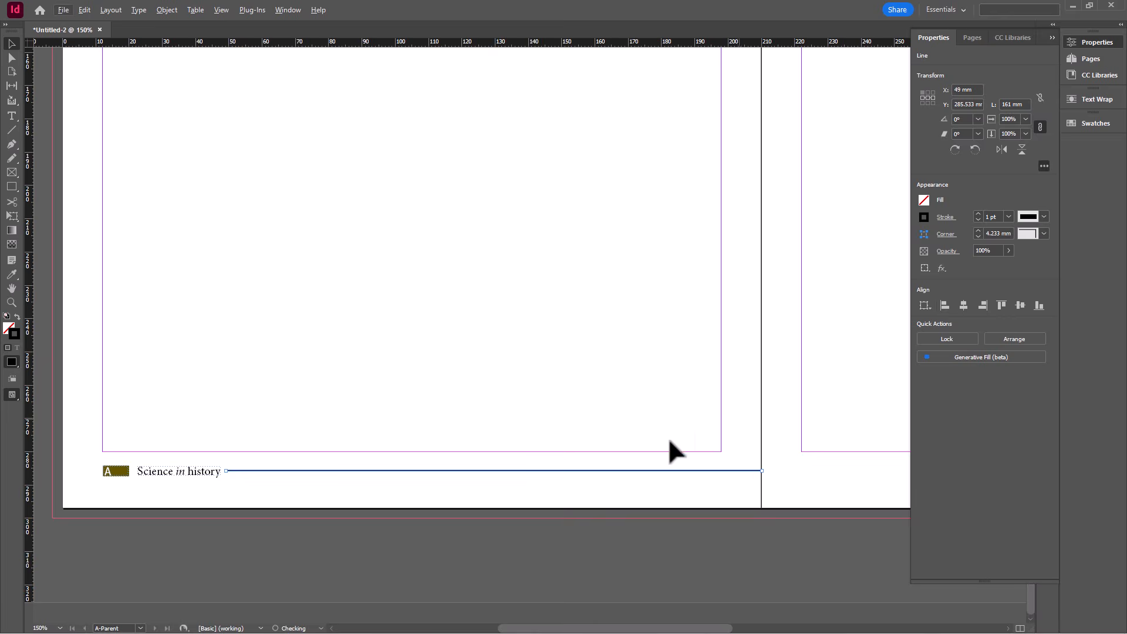
Nudge the footer line down to about Y 285.7 mm and set its stroke weight to 0.5 pt
scroll(242, 504, up, 2)
drag(247, 436, 246, 438)
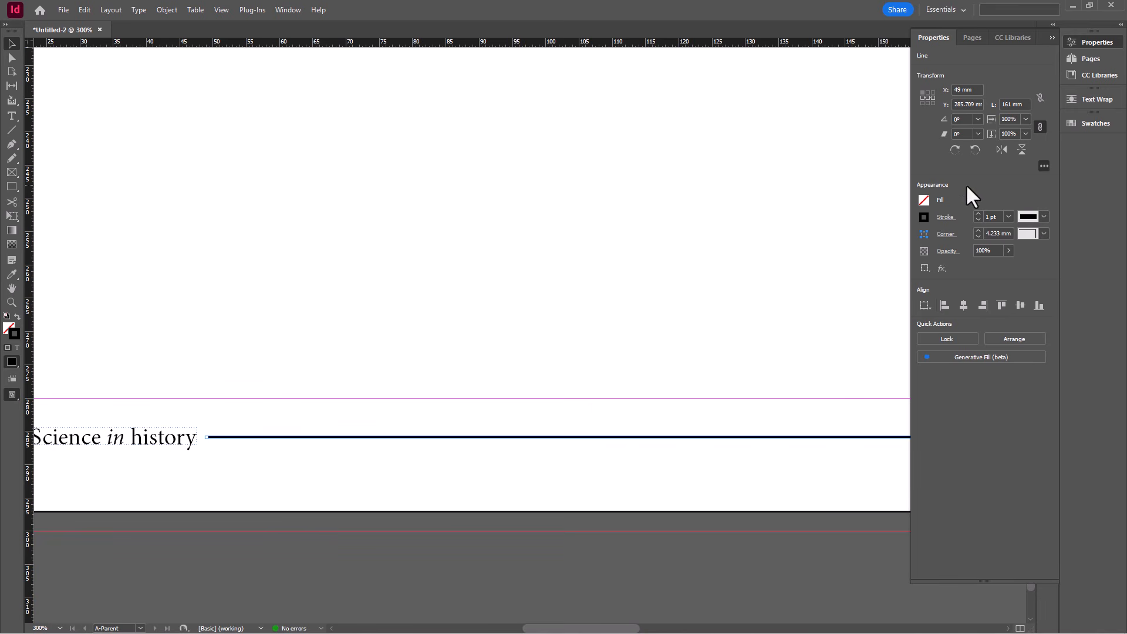
click(1008, 216)
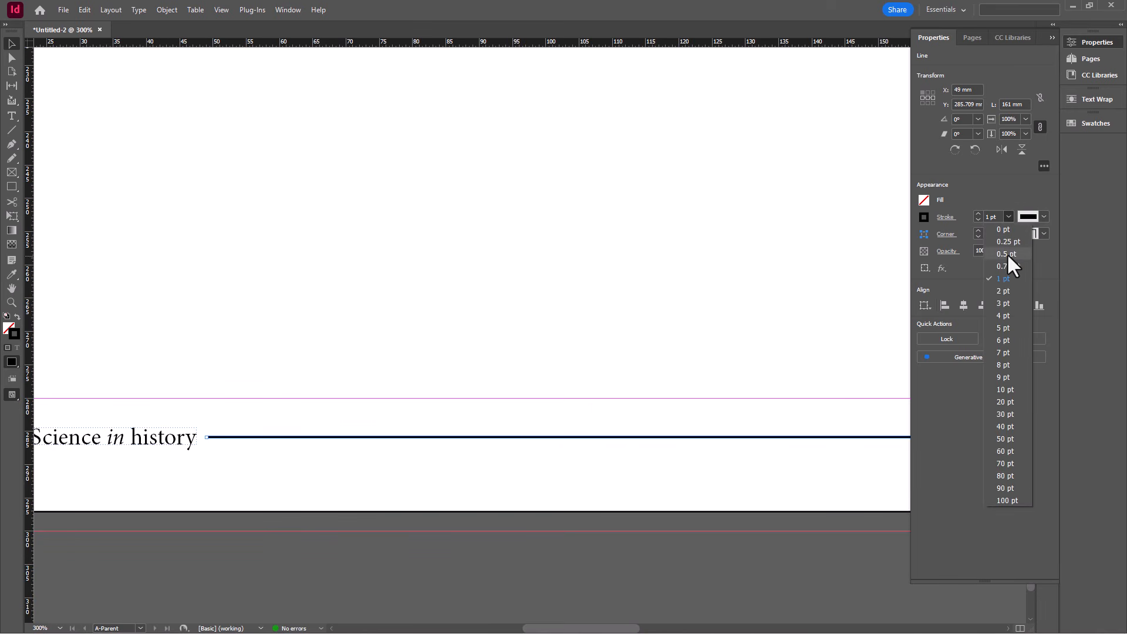
click(1006, 253)
click(592, 473)
key(ctrl+minus)
key(ctrl+minus)
key(ctrl+minus)
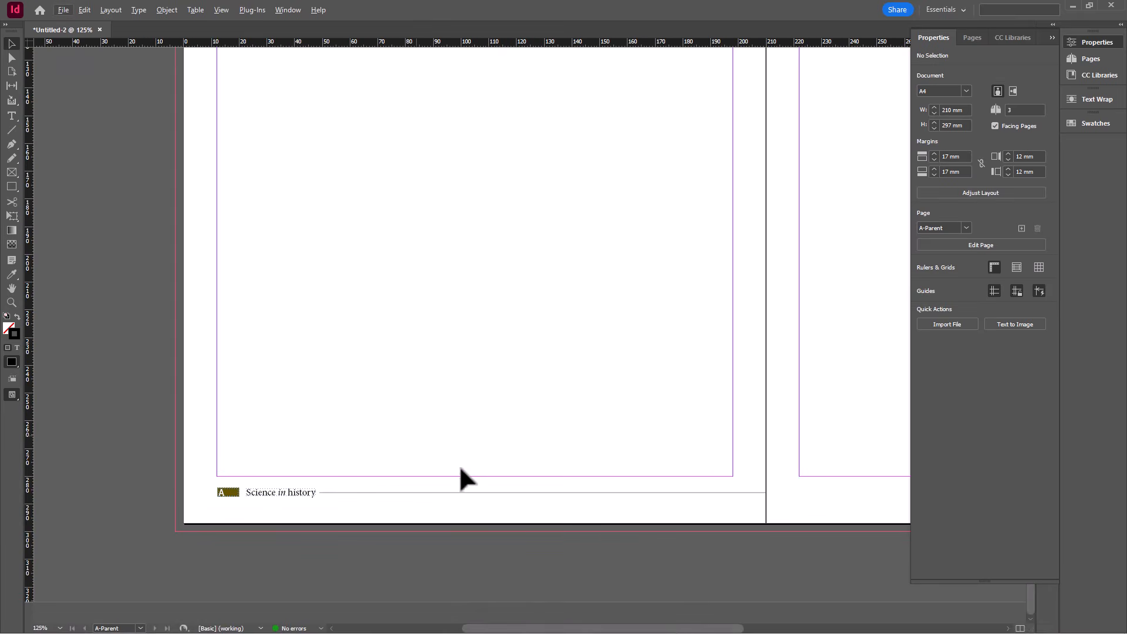
Select all parts of the left parent page's footer and duplicate them straight across onto the right parent page
drag(676, 627, 708, 628)
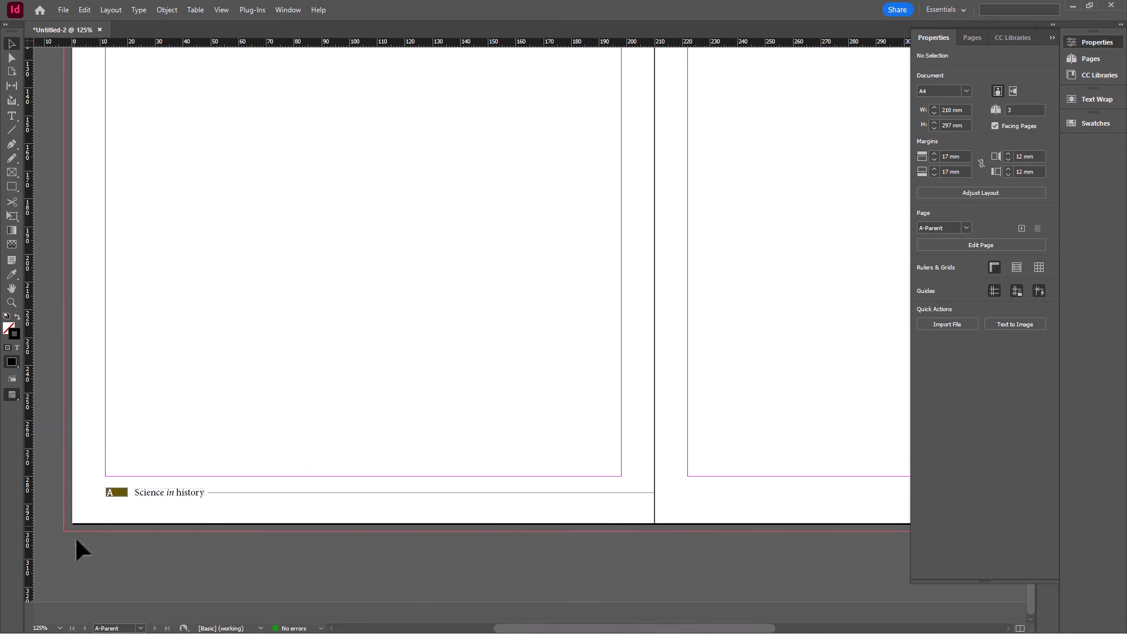
drag(77, 541, 631, 494)
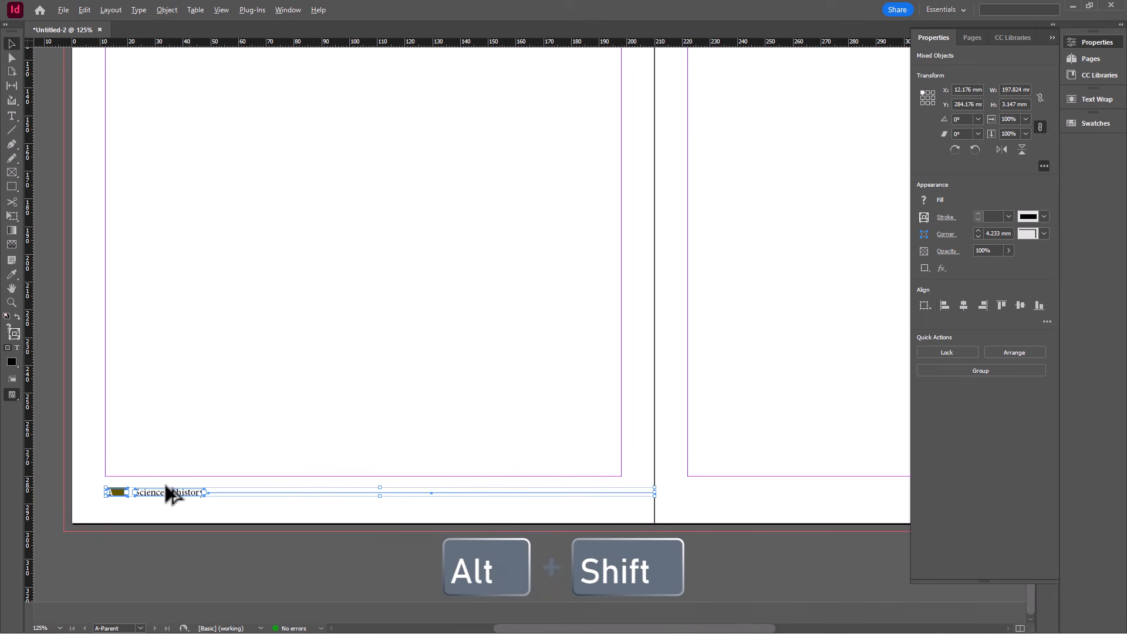
drag(158, 493, 789, 503)
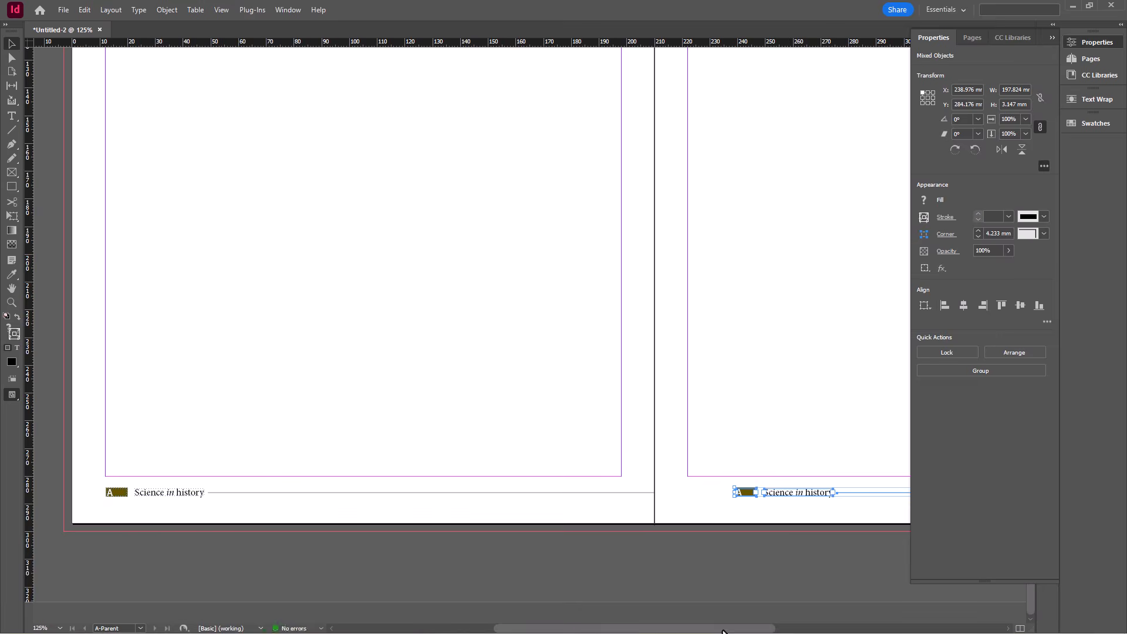
drag(723, 632, 854, 631)
Flip the duplicated footer horizontally and move it so its gold rectangle meets the right parent page's outer margin
click(166, 10)
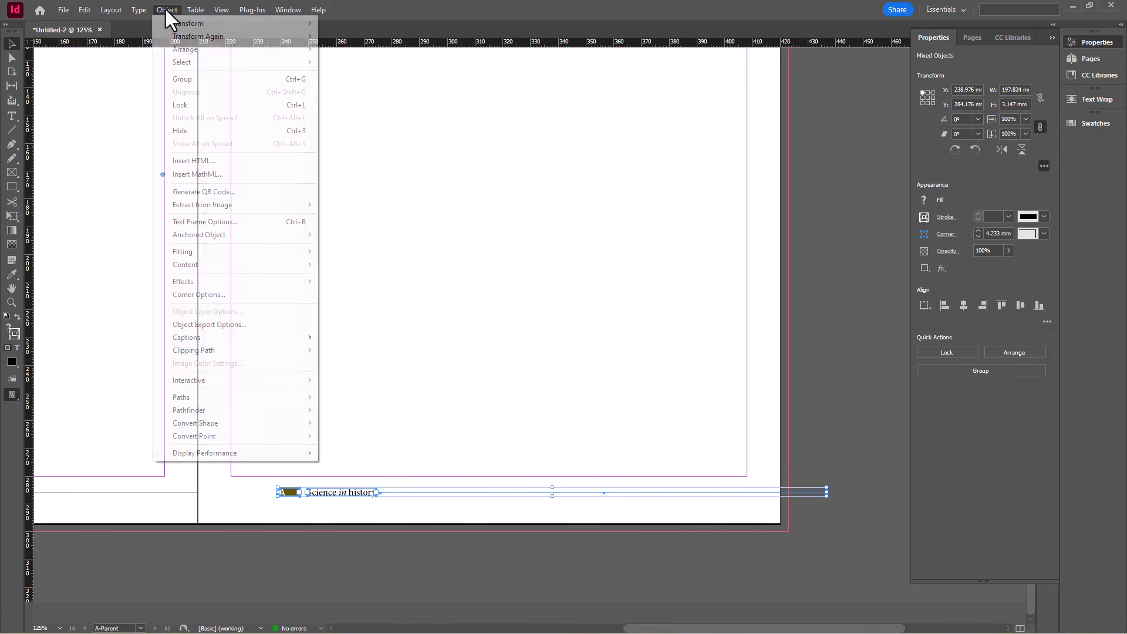
mouse_move(185, 24)
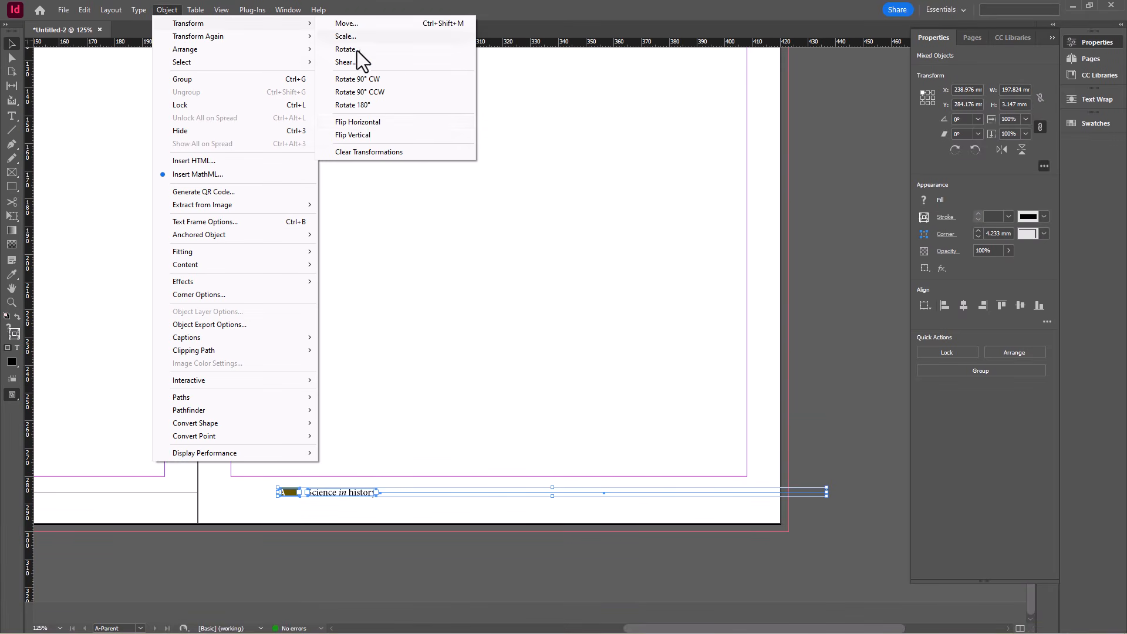
click(368, 123)
drag(220, 500, 729, 492)
click(740, 487)
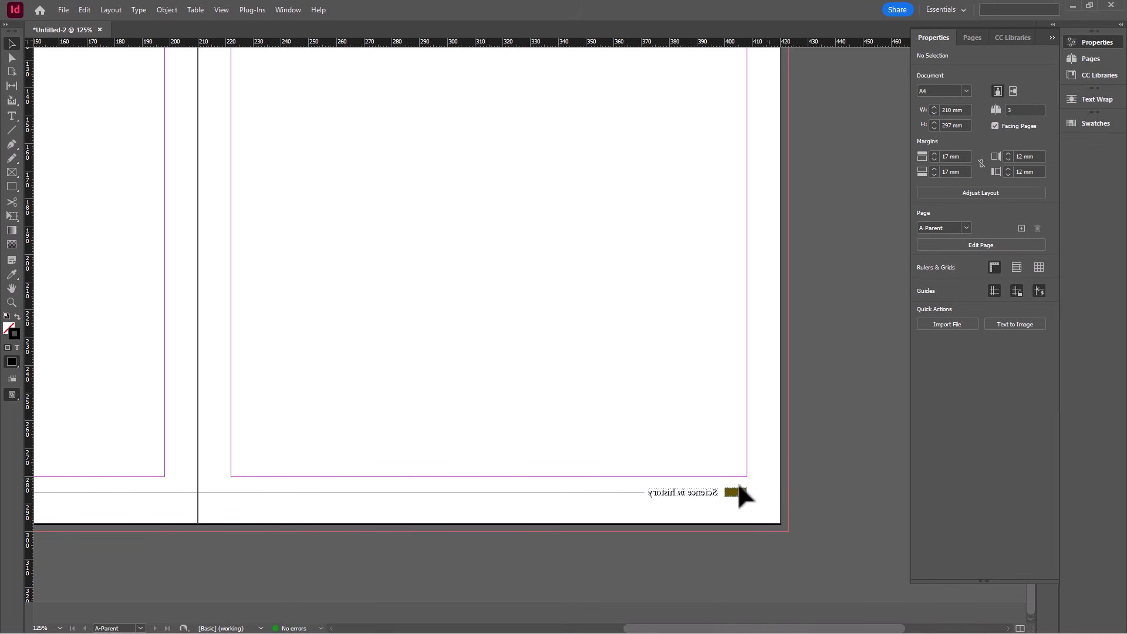
Flip the right footer's "Science in history" text frame horizontally so it reads normally, and move it back between the line and gold rectangle
scroll(713, 502, up, 3)
click(711, 473)
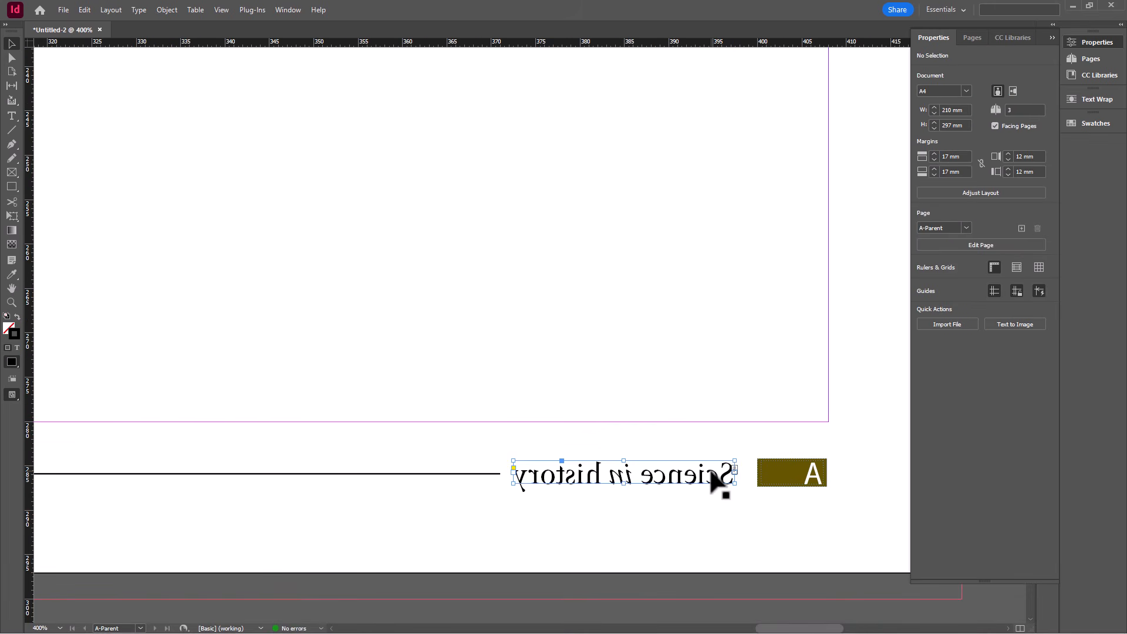
click(165, 10)
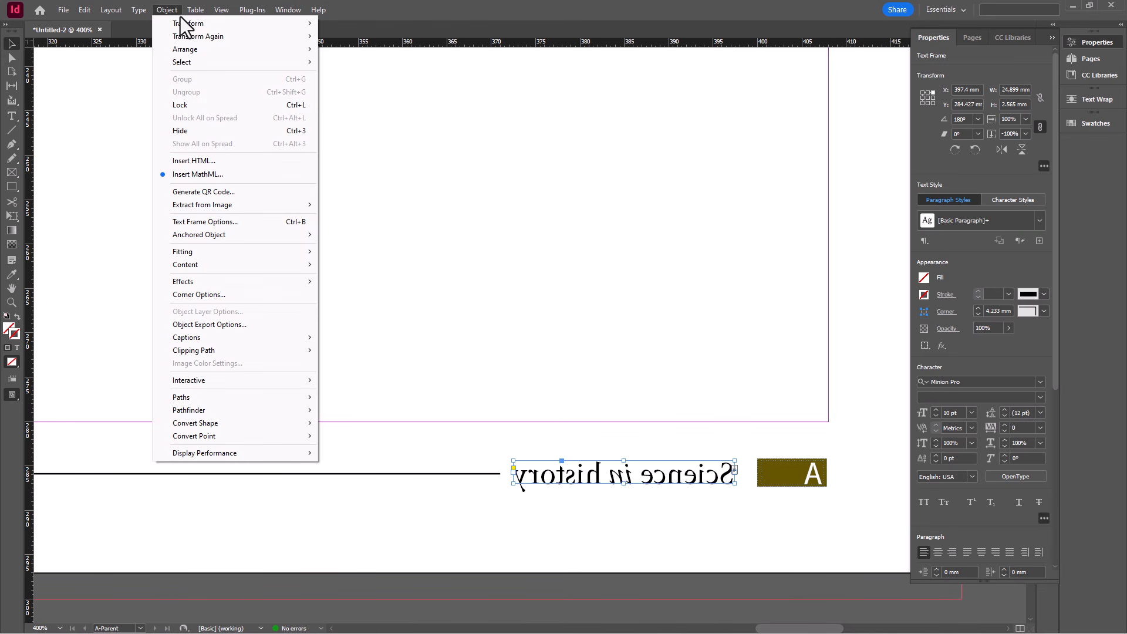
mouse_move(188, 23)
click(386, 121)
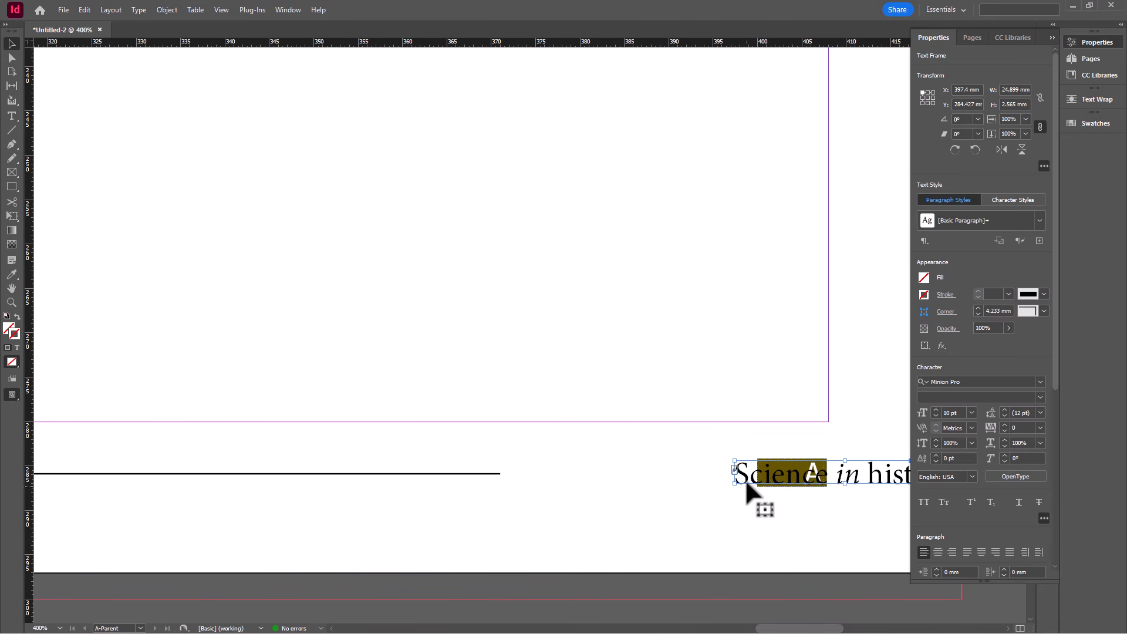
drag(745, 478, 541, 493)
Flip the right footer's page-number frame horizontally and move it back over the gold rectangle
scroll(734, 473, right, 3)
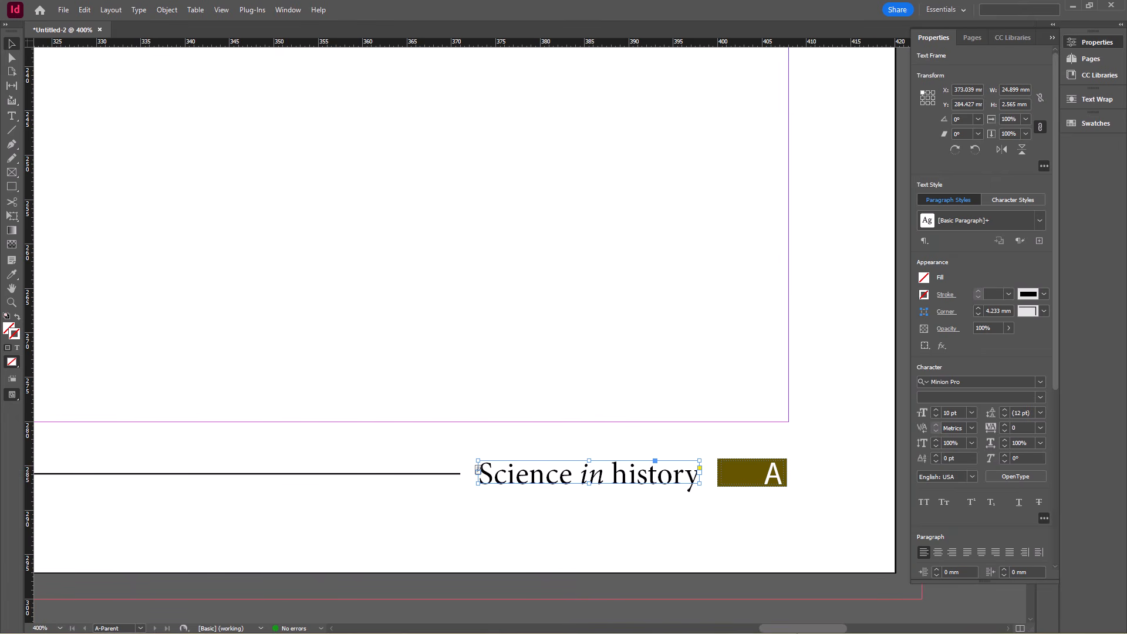
click(735, 473)
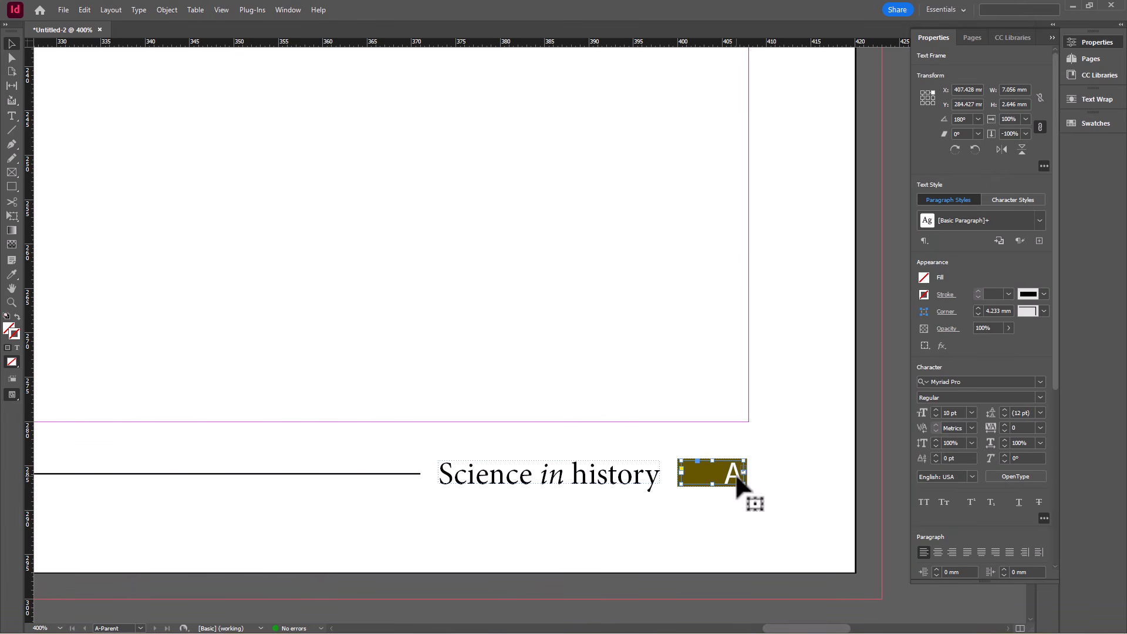
click(141, 9)
mouse_move(166, 10)
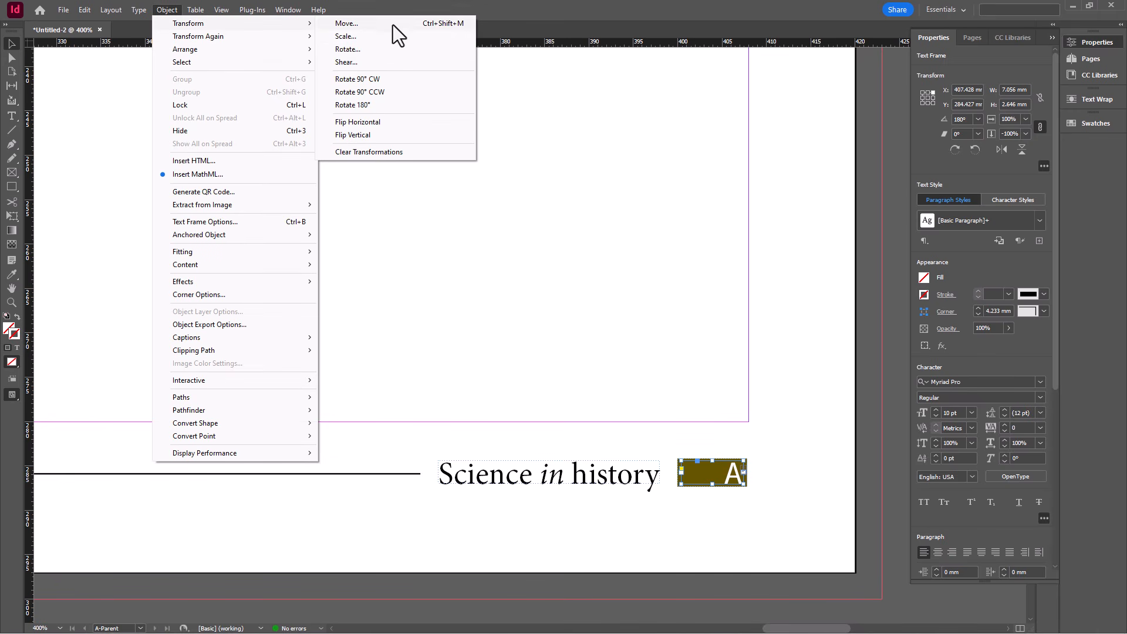
click(376, 134)
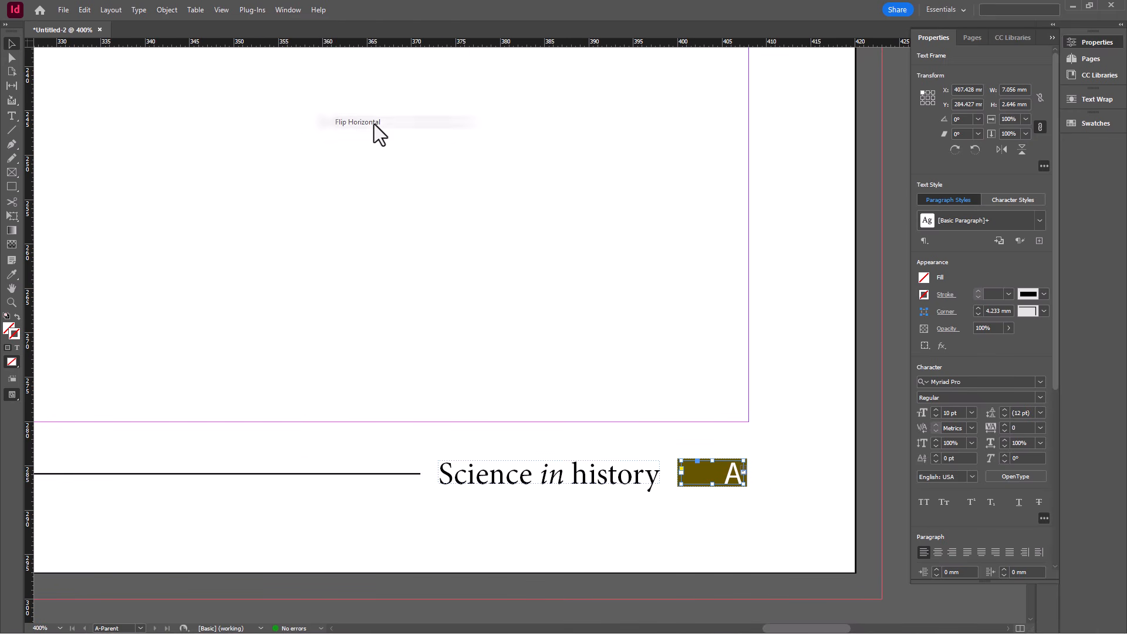
drag(757, 476, 666, 473)
Right-align the page-number marker inside the right footer's gold rectangle and deselect it
double_click(697, 479)
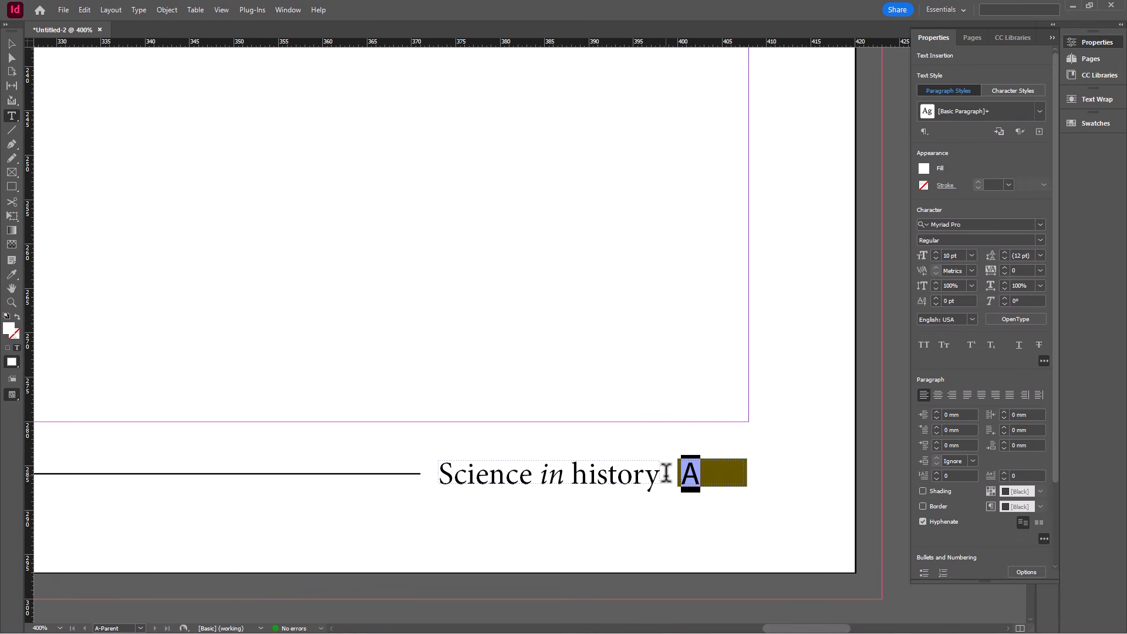
click(952, 395)
click(12, 44)
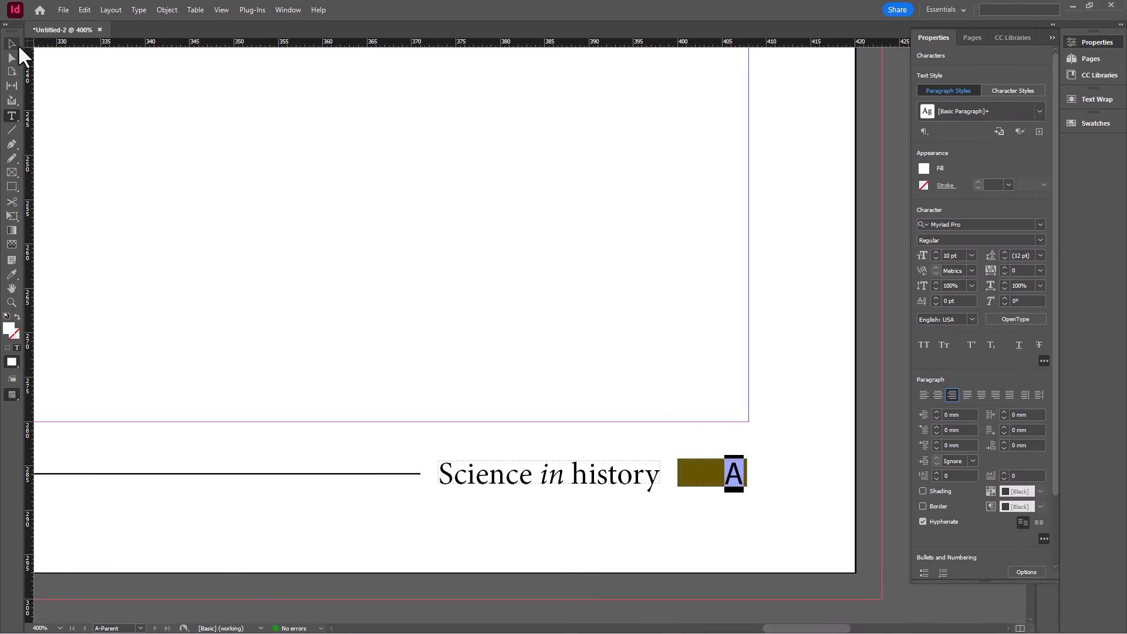
click(787, 378)
Open the spread of pages 2-3 and show it in Preview mode to check the headers and footers
key(ctrl+alt+0)
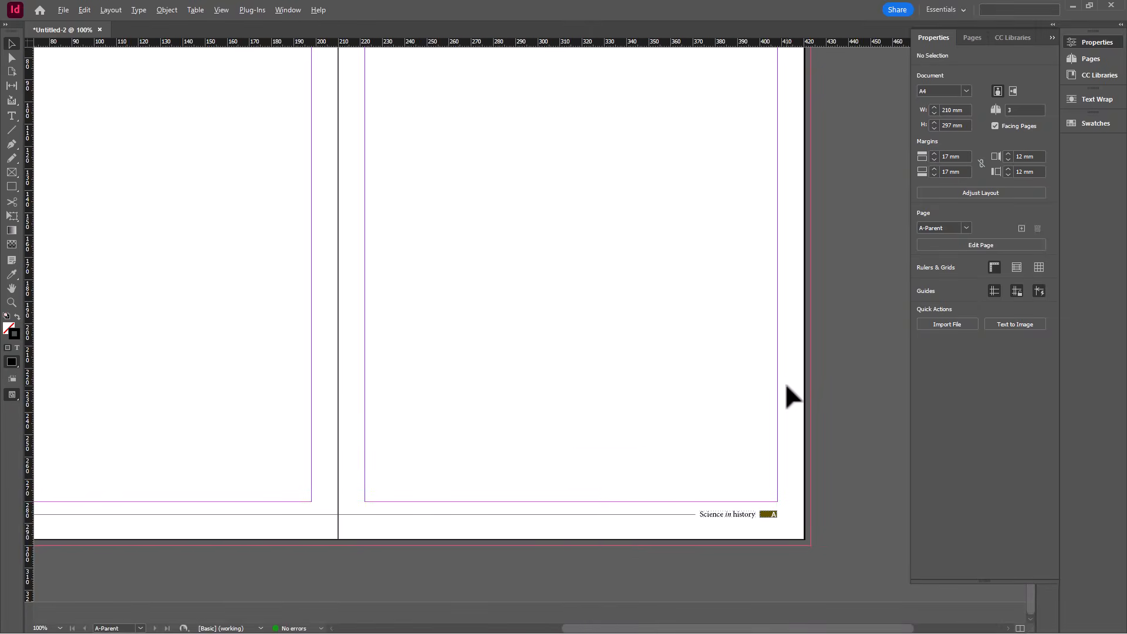
drag(763, 628, 722, 628)
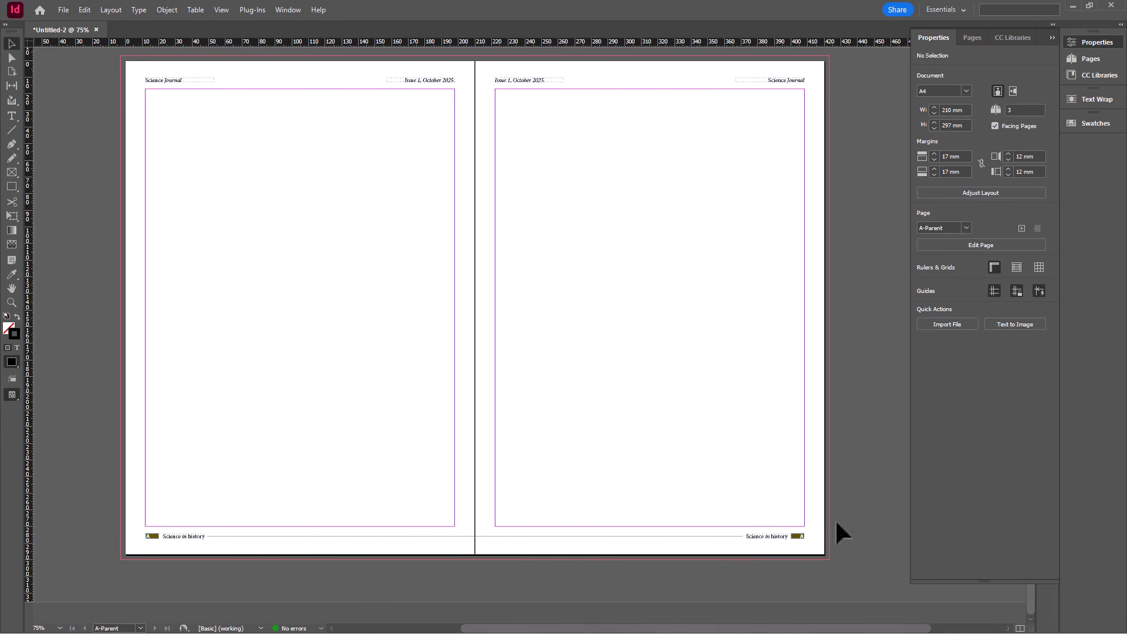
click(1087, 58)
double_click(968, 182)
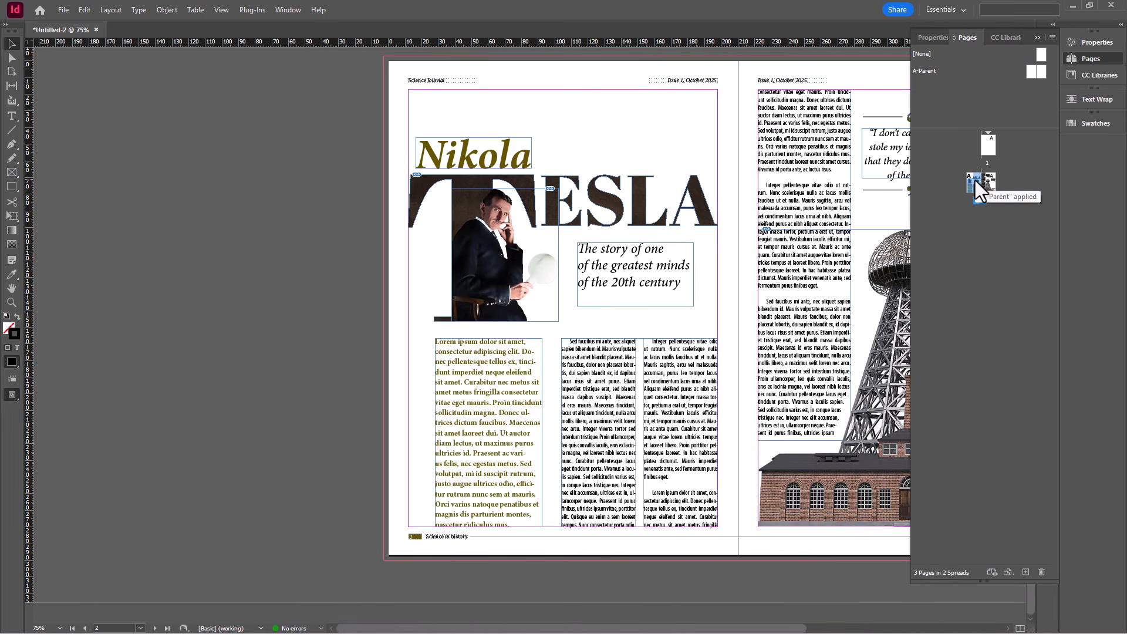
drag(662, 631, 771, 631)
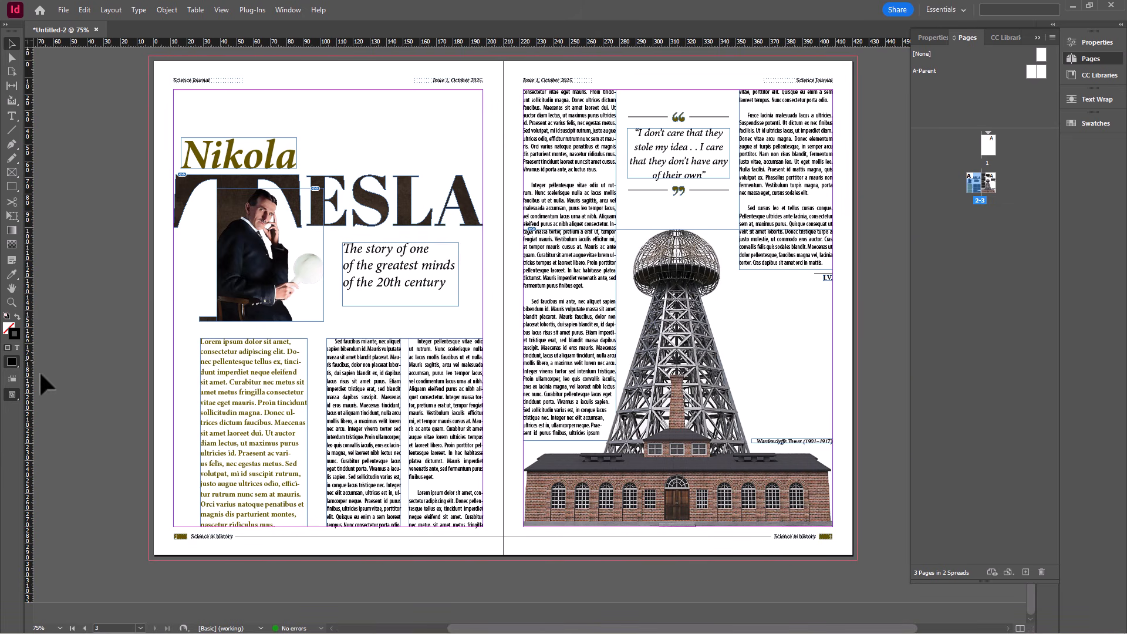
drag(16, 393, 44, 419)
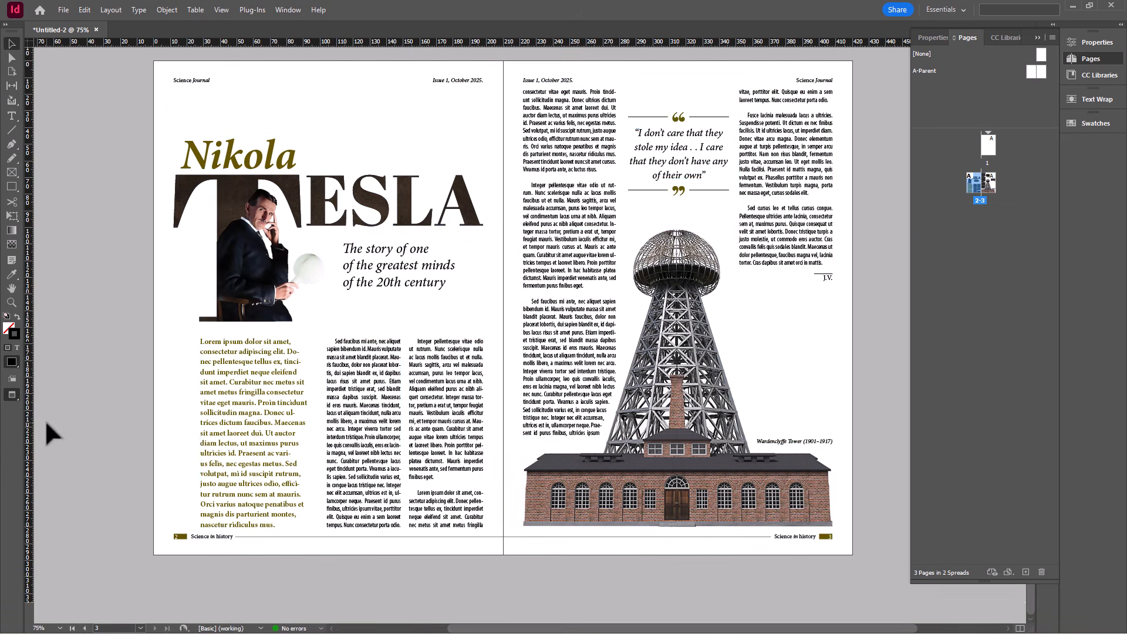